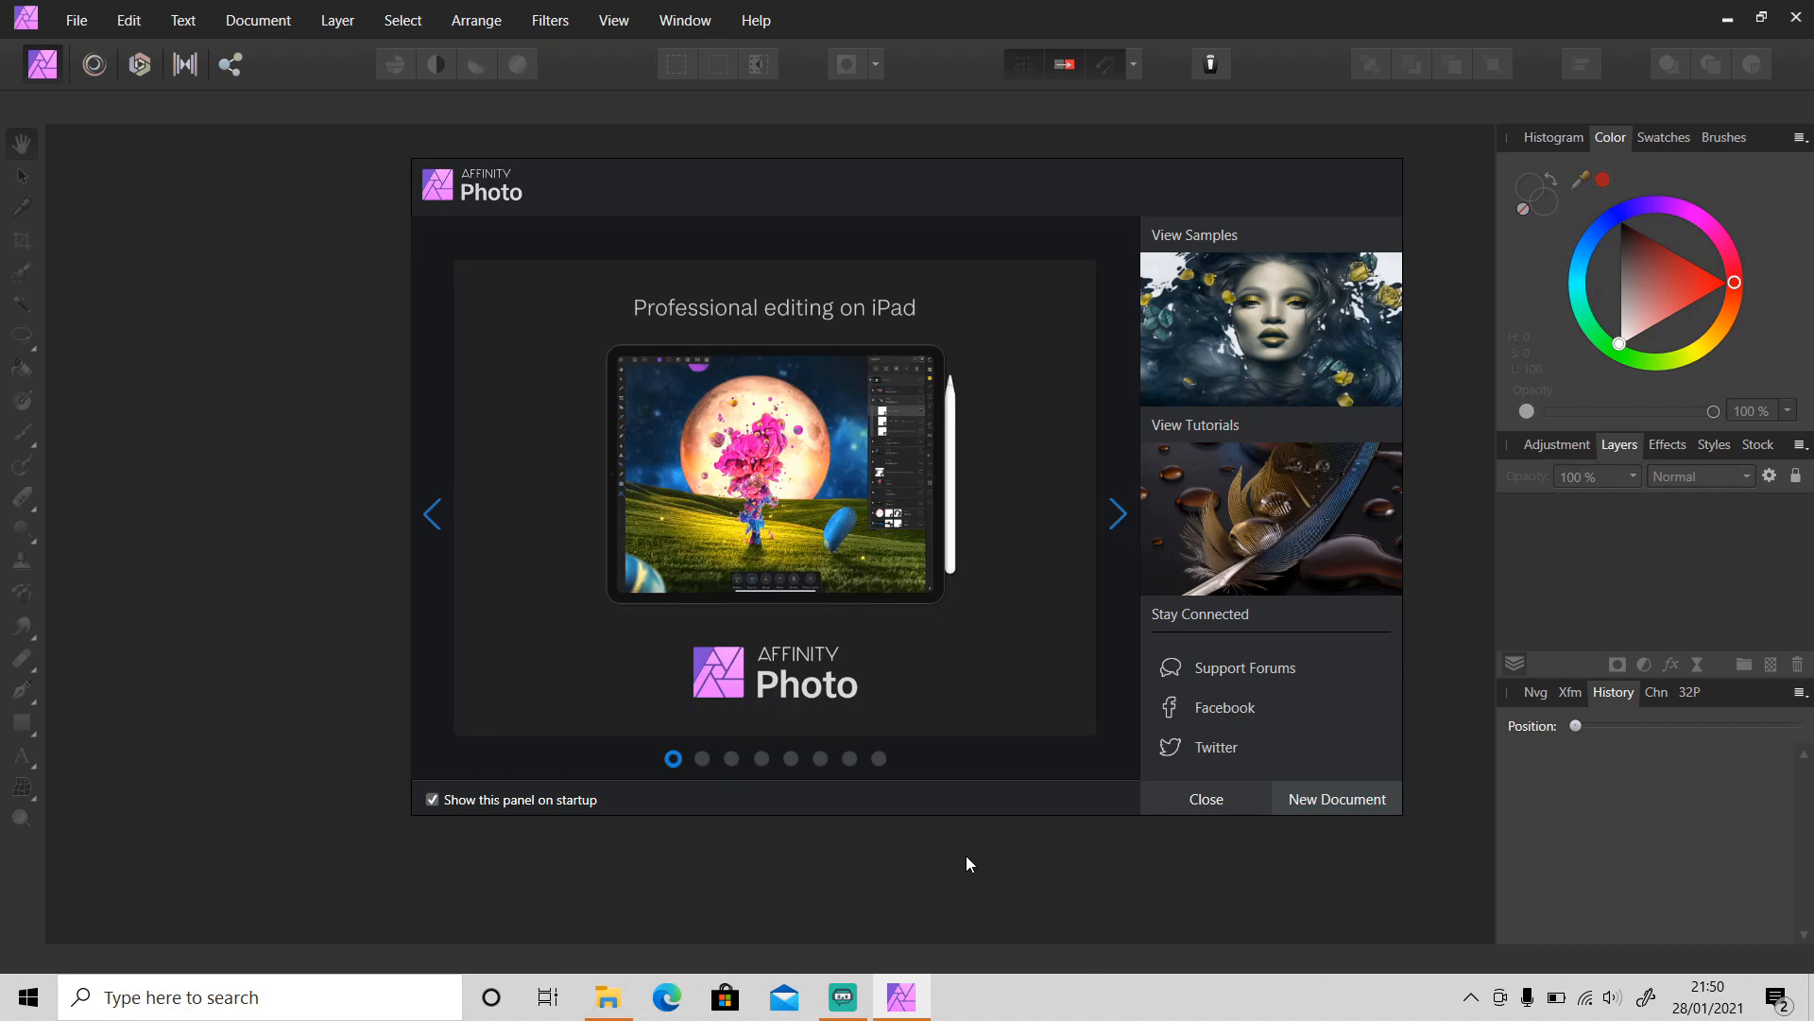
Open the dark Unsplash JPG of dried flowers on a table, 3839 x 5750 pixels, from the Downloads folder
left_click(608, 997)
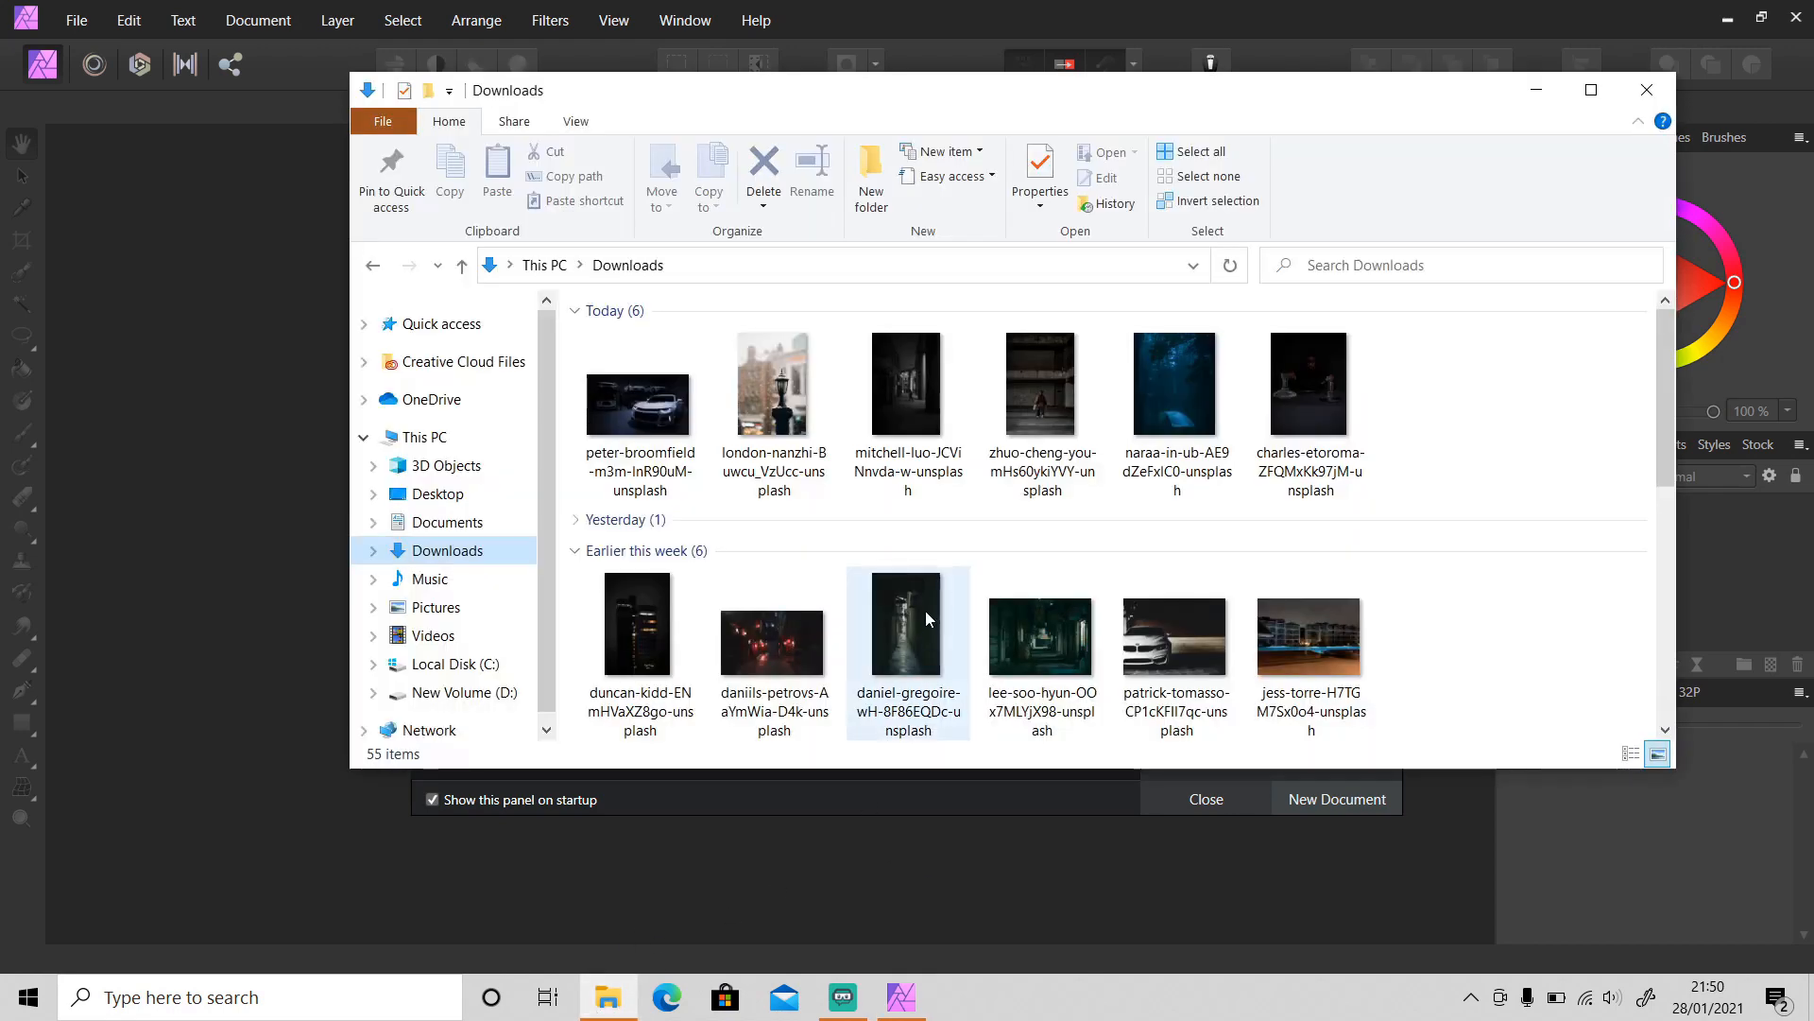
scroll(926, 610, "down", 10)
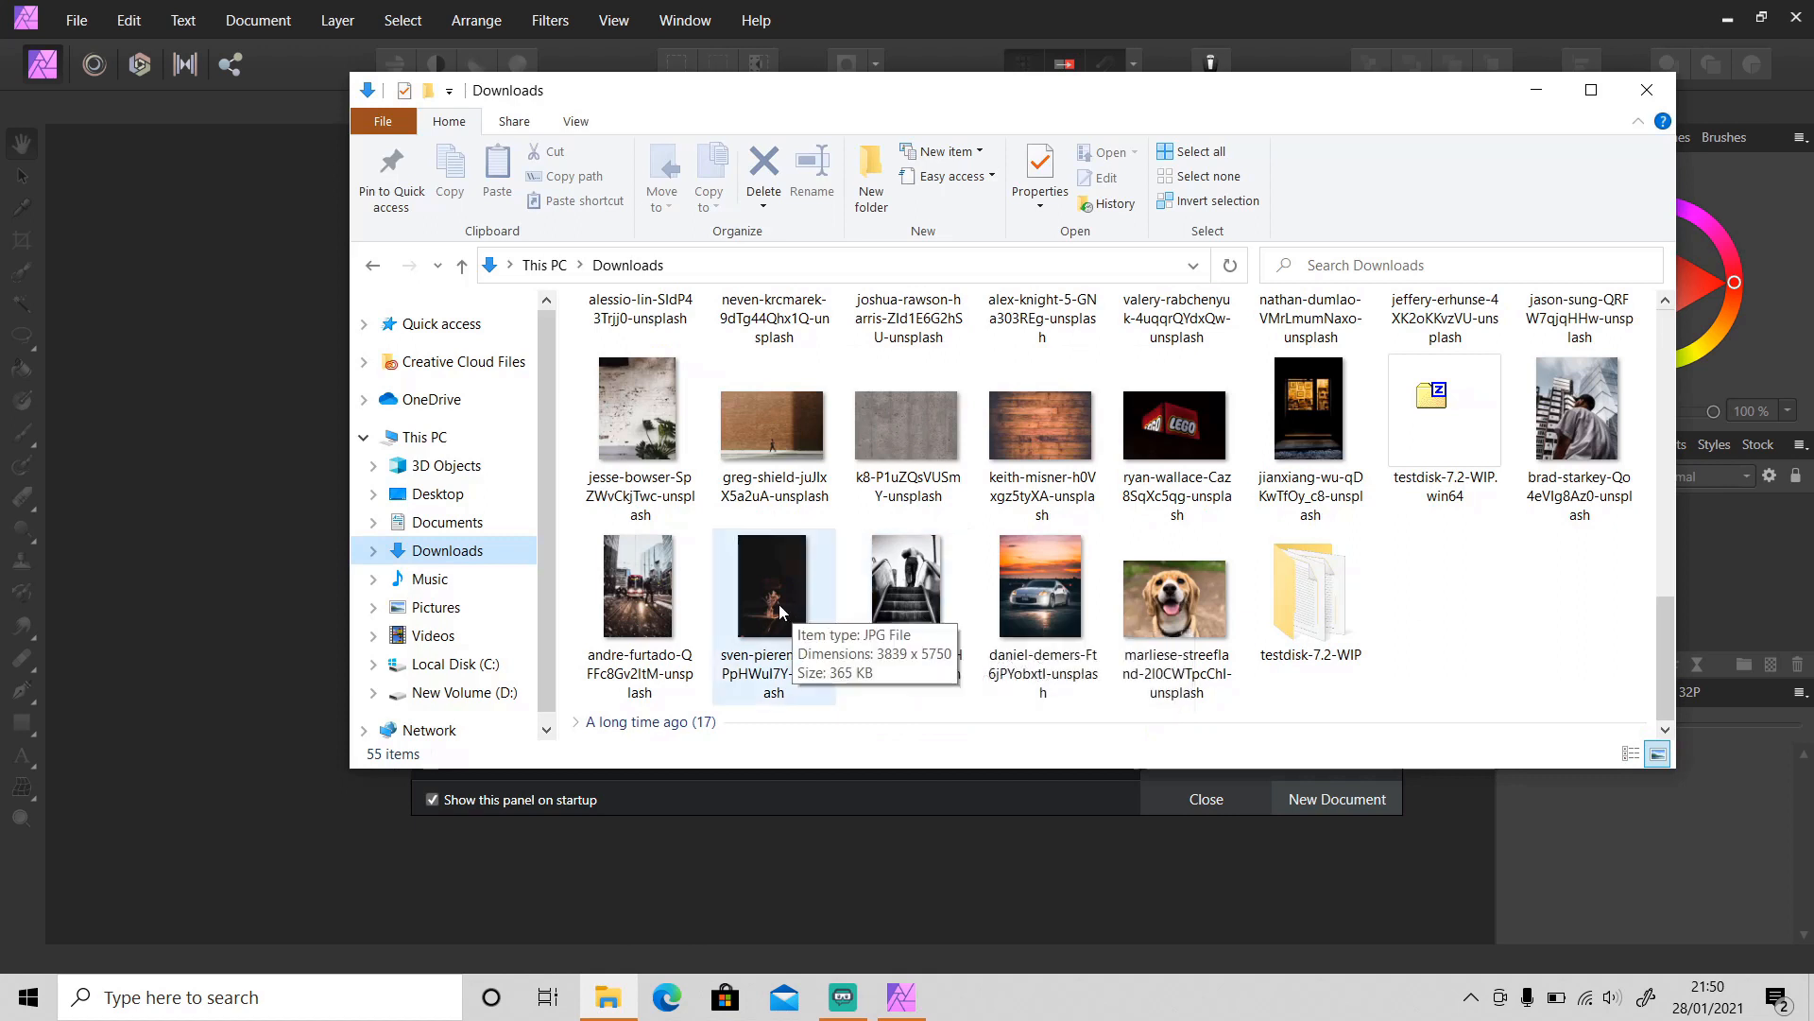
left_click_drag(772, 586, 1601, 832)
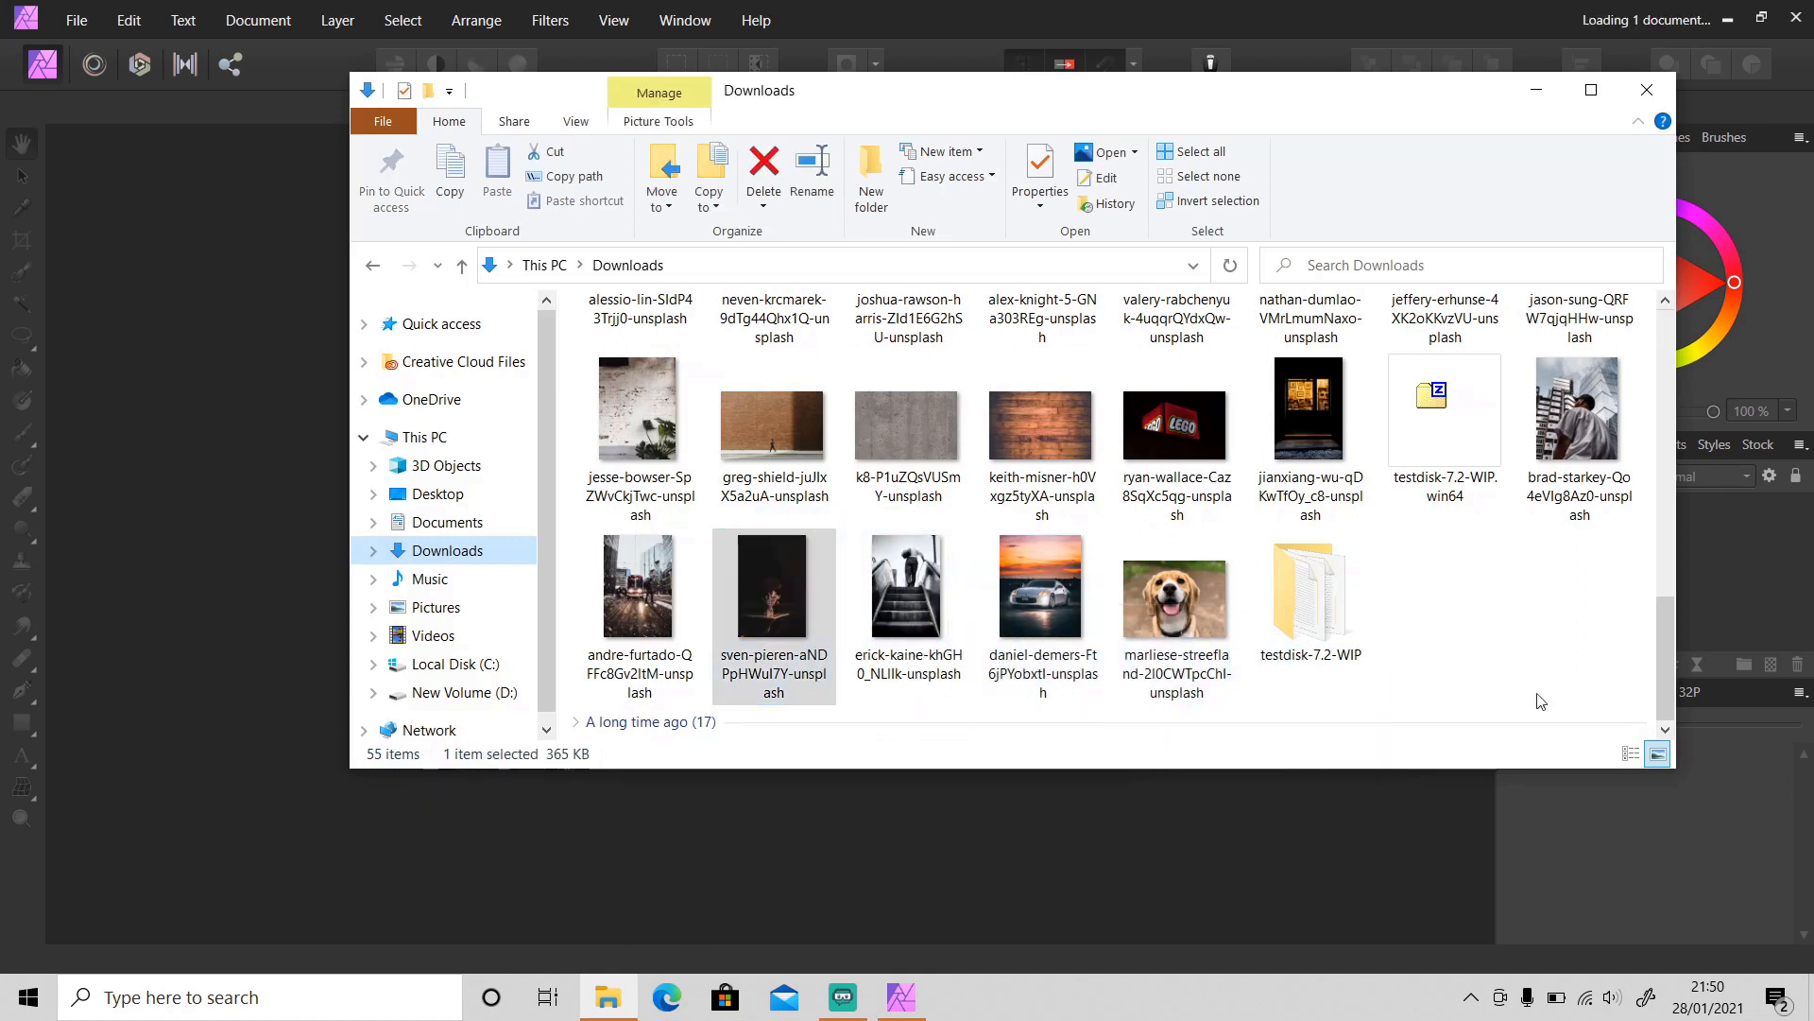
left_click(1295, 17)
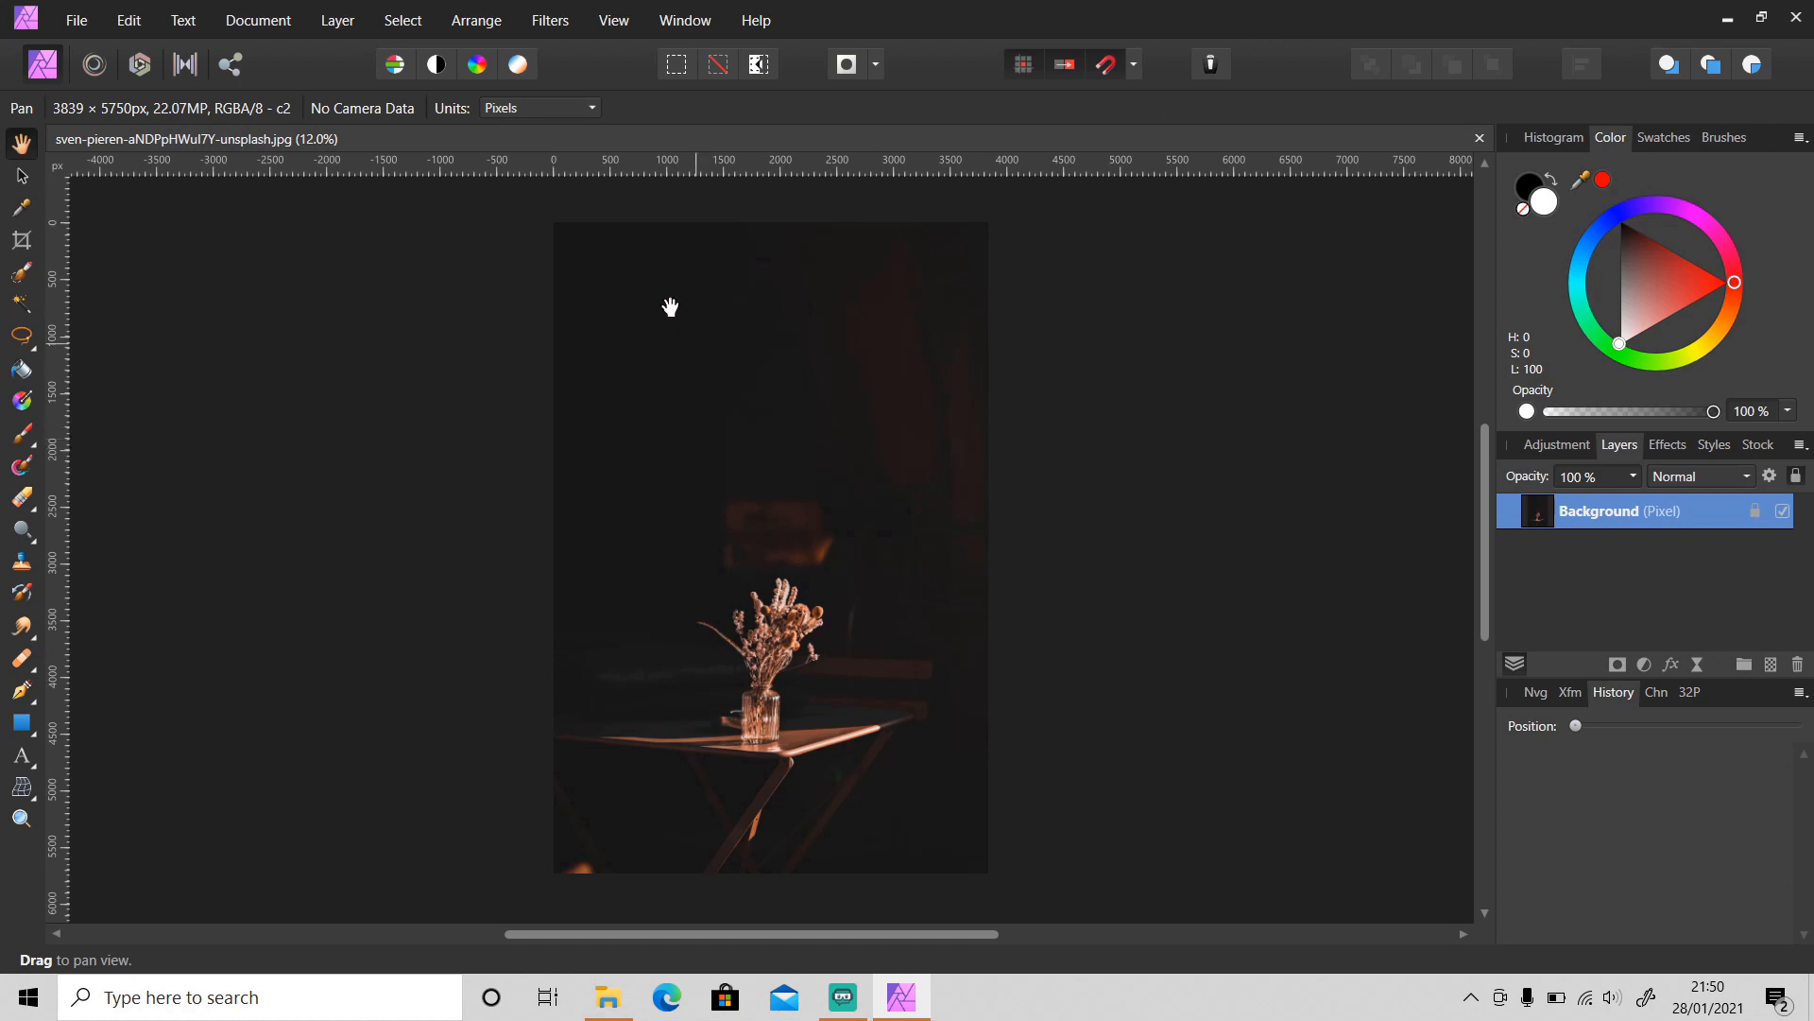
Add a live Lighting filter layer to the photo with a Spot type light
left_click(567, 27)
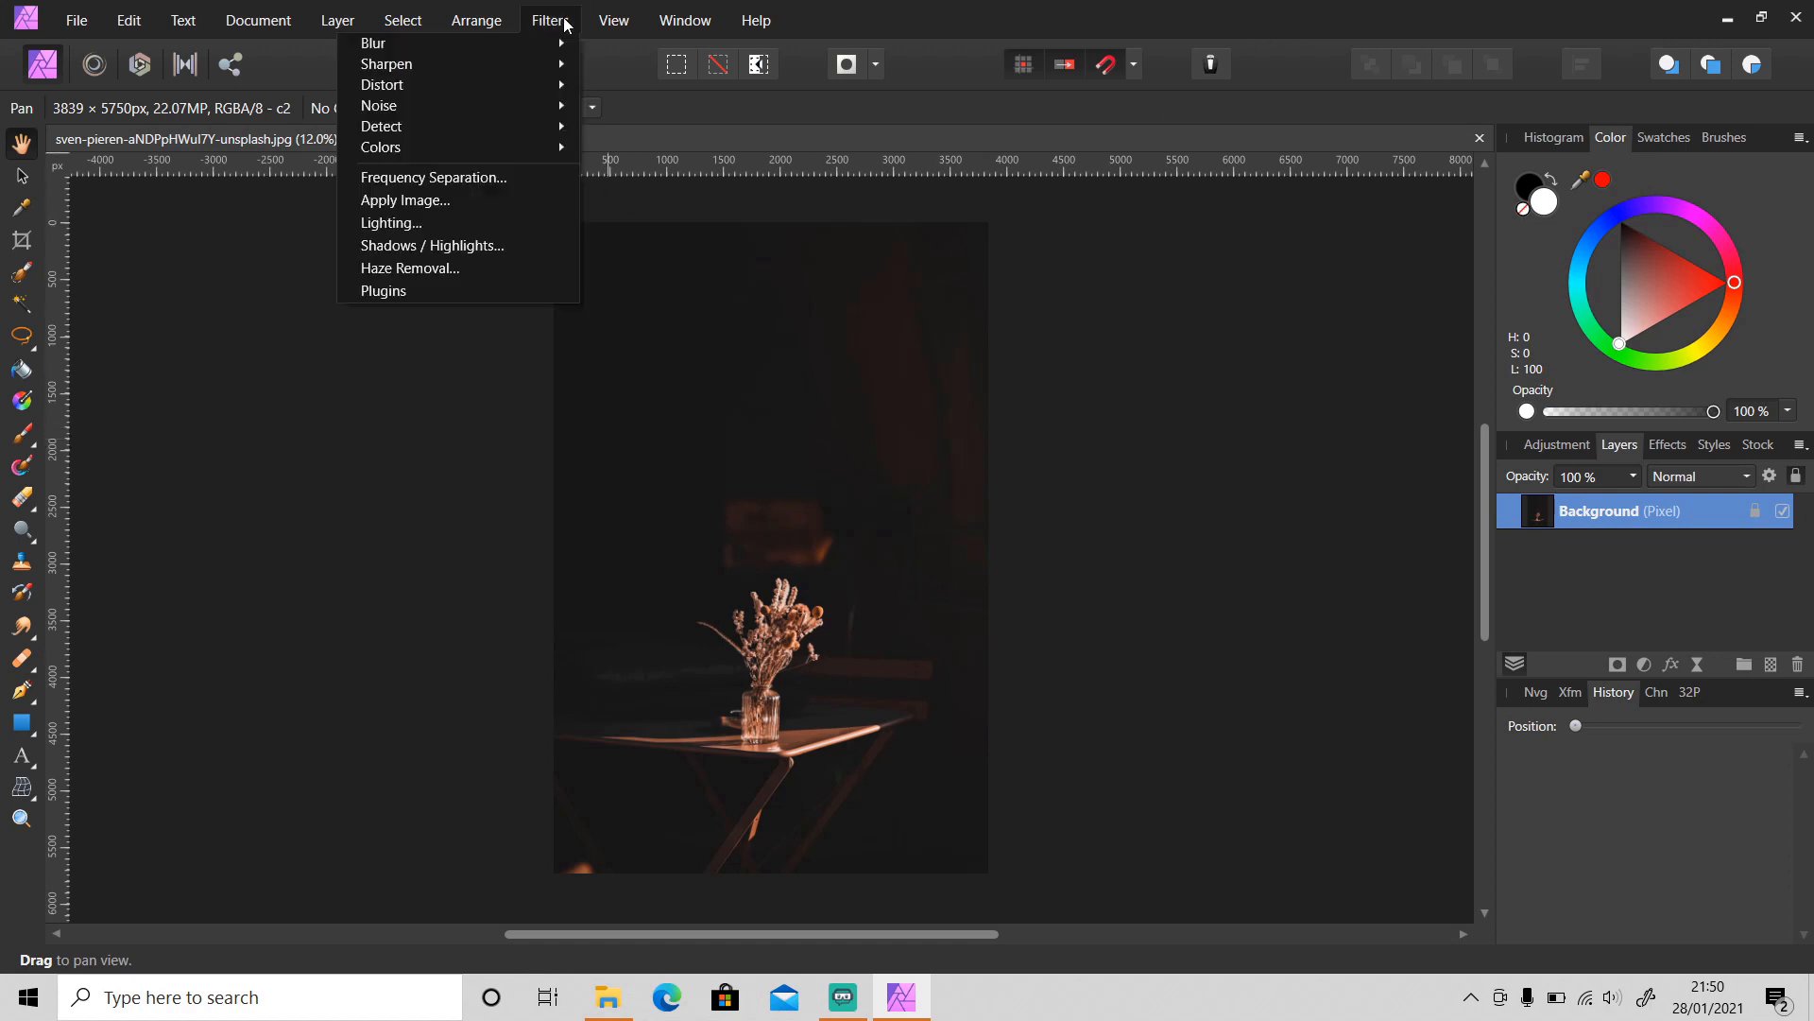
left_click(354, 24)
left_click(353, 23)
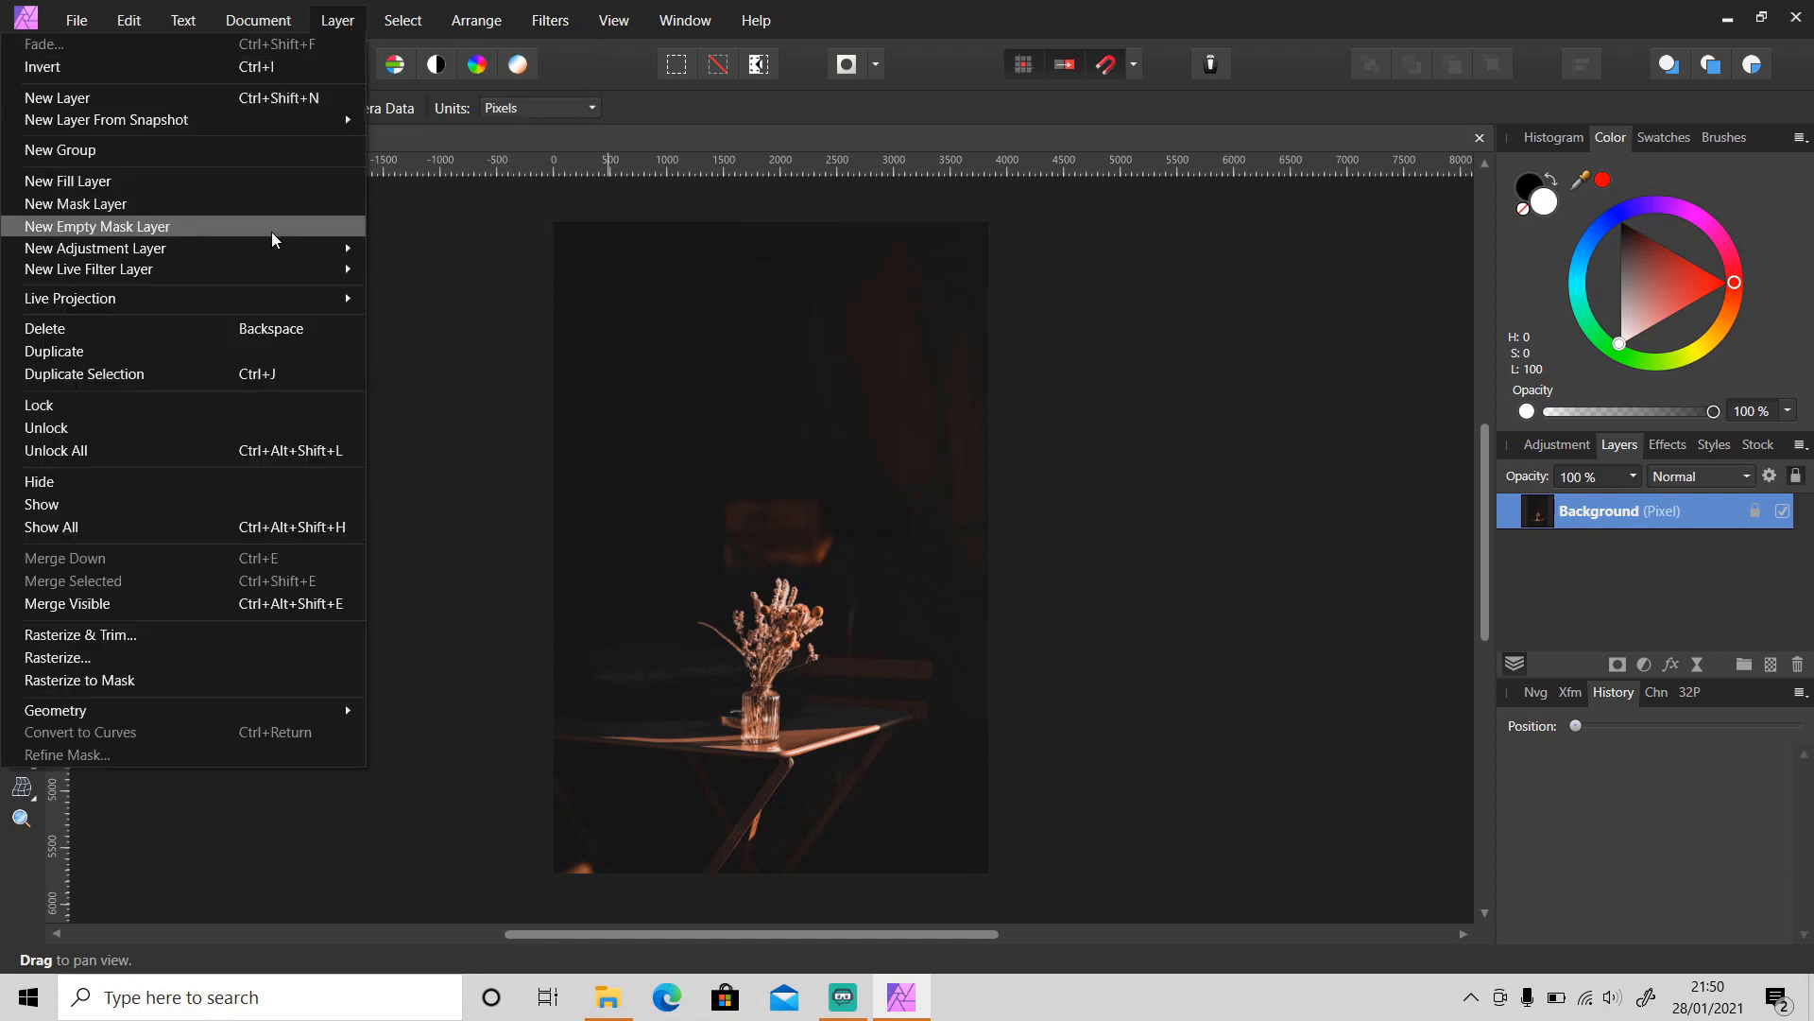
mouse_move(205, 276)
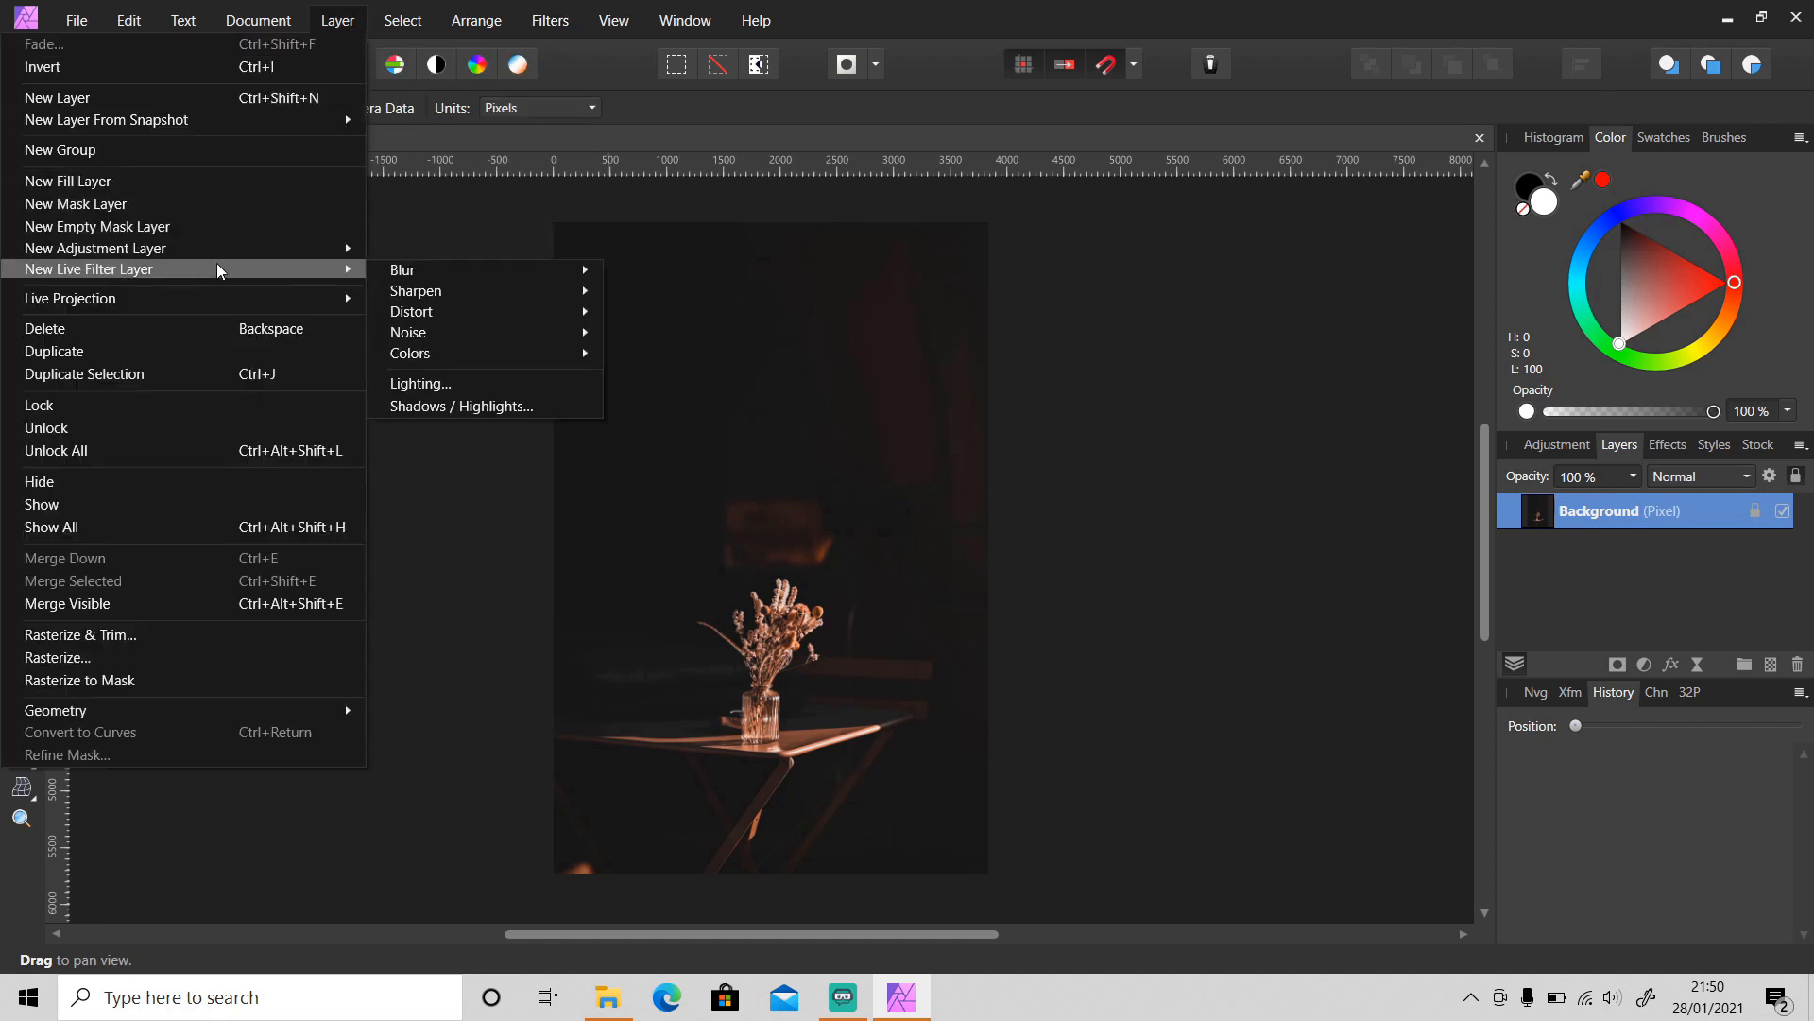
left_click(441, 382)
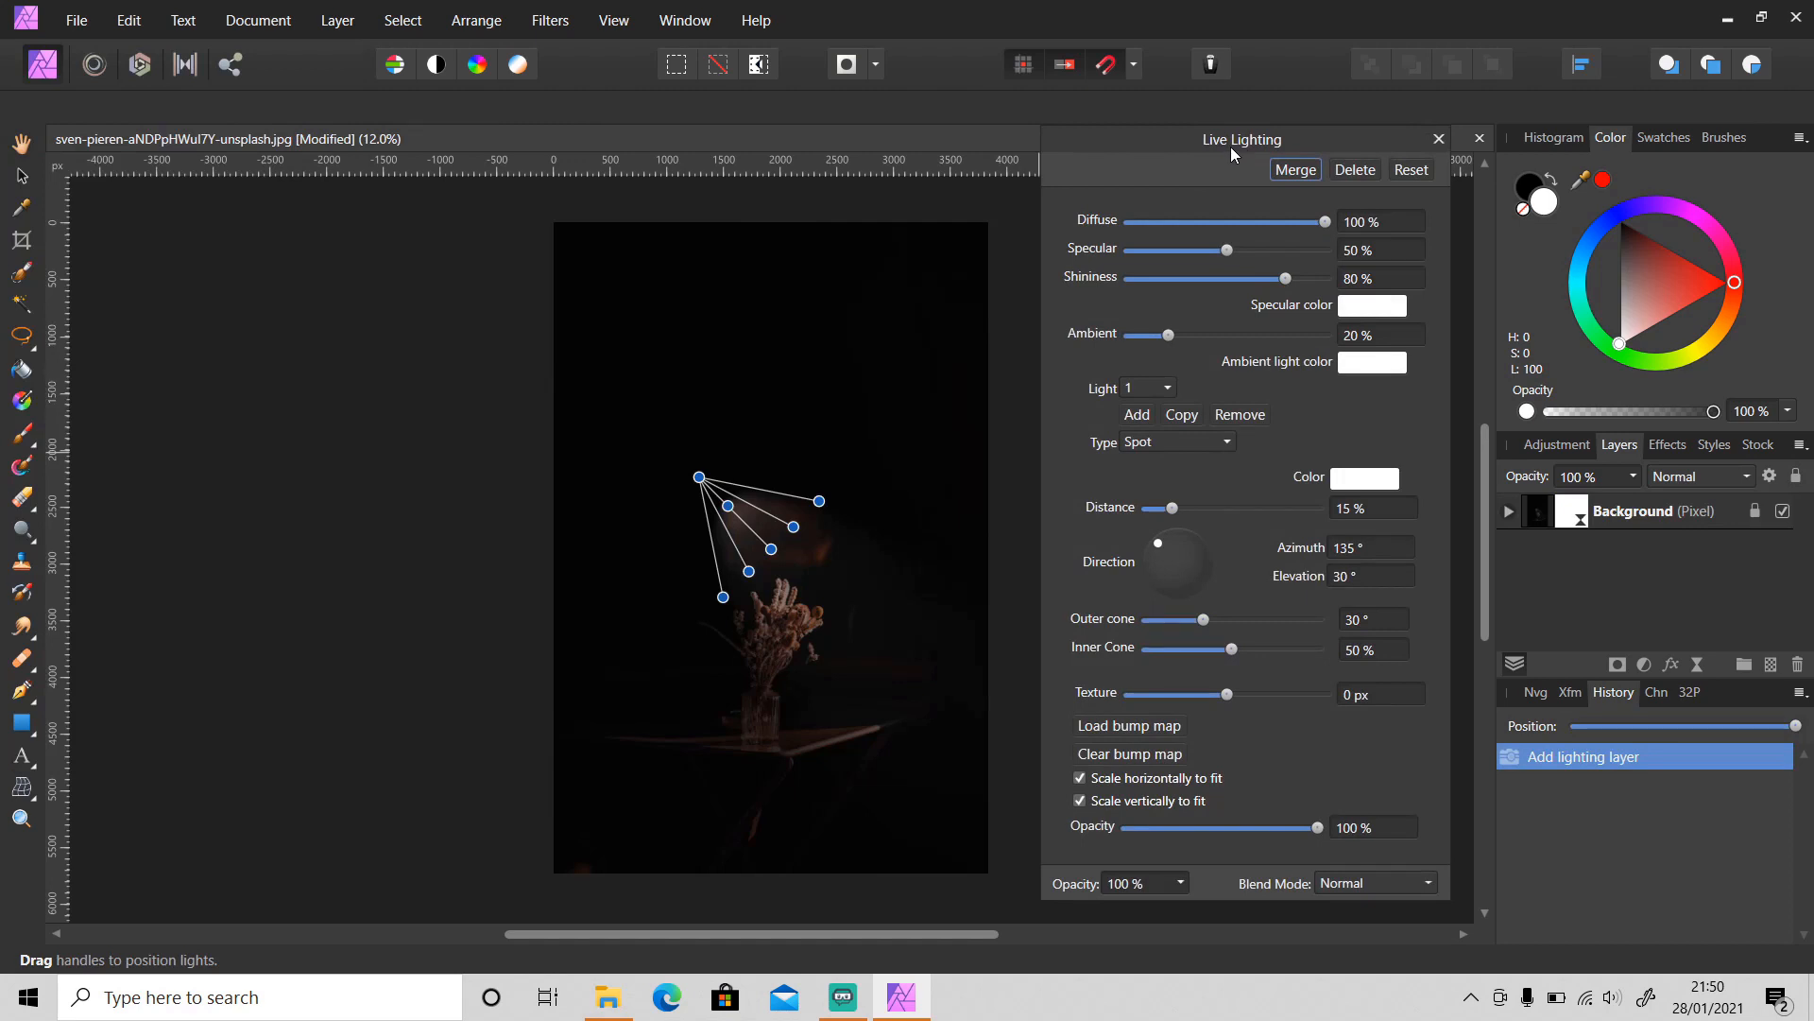
left_click(1204, 441)
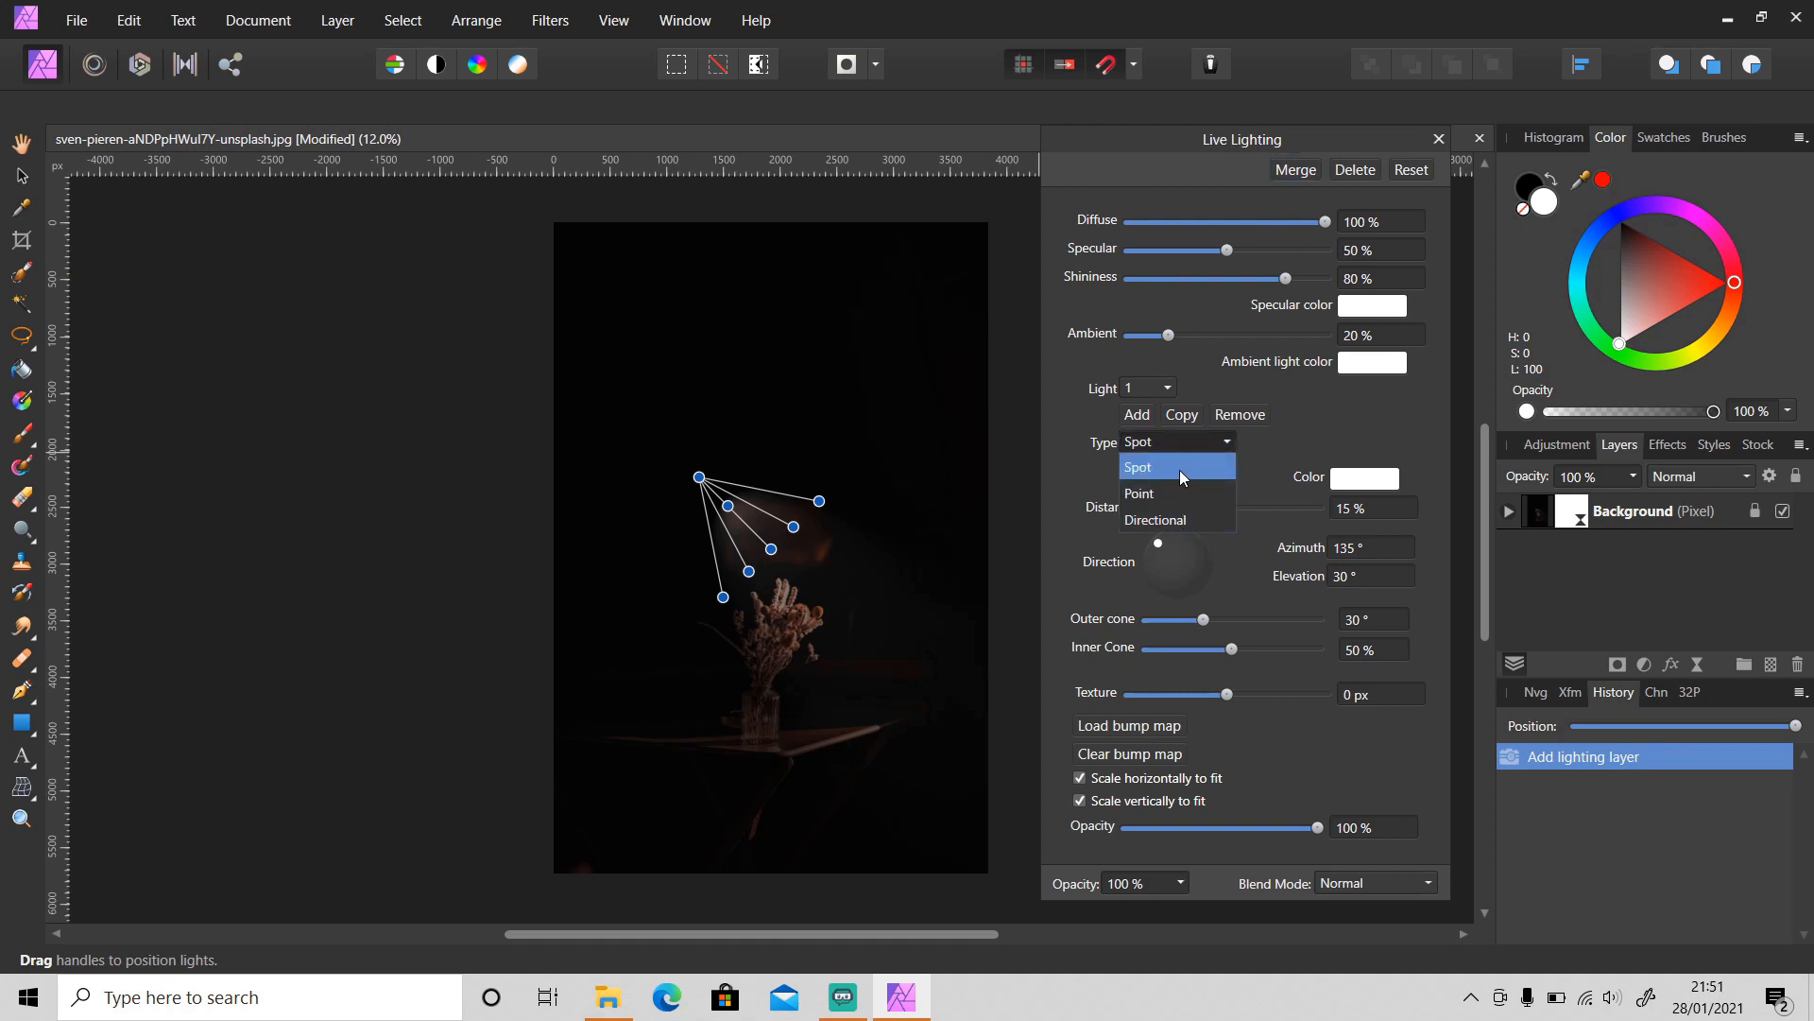
left_click(1204, 470)
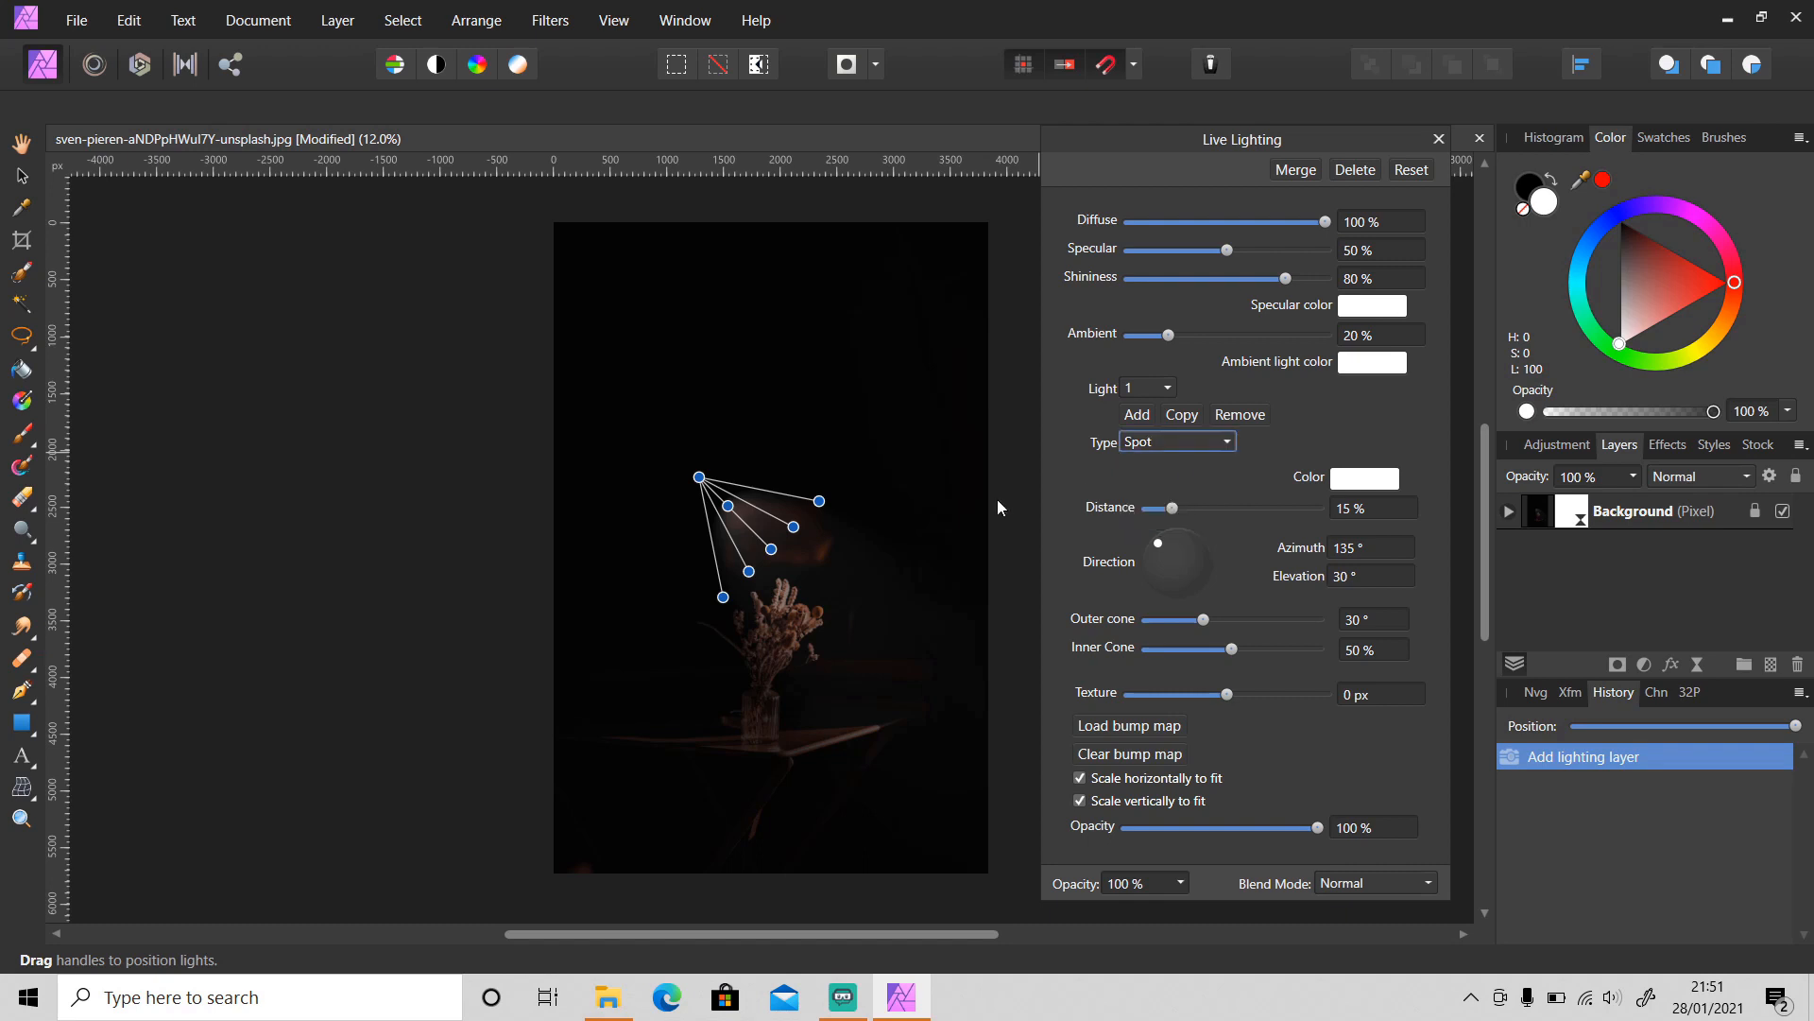
Aim the spotlight from the upper right by setting its azimuth to 30° and elevation to 30°
left_click_drag(772, 549, 697, 541)
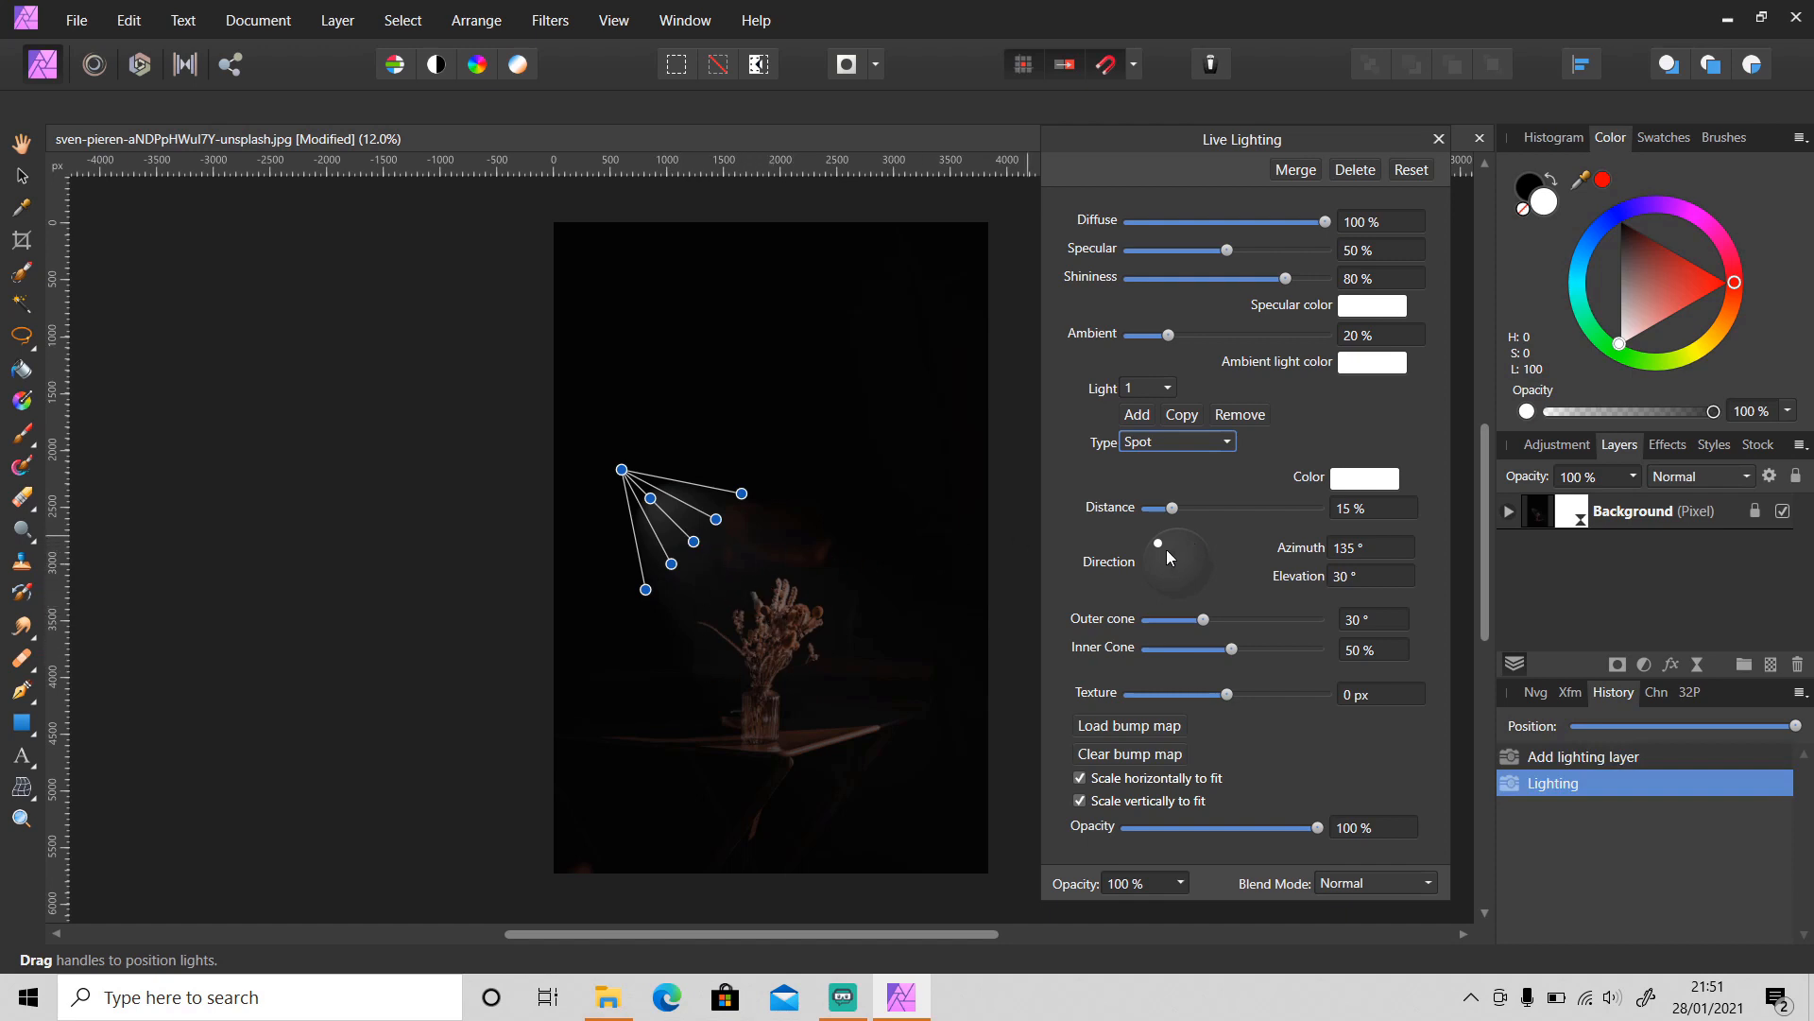
left_click_drag(1168, 552, 1348, 535)
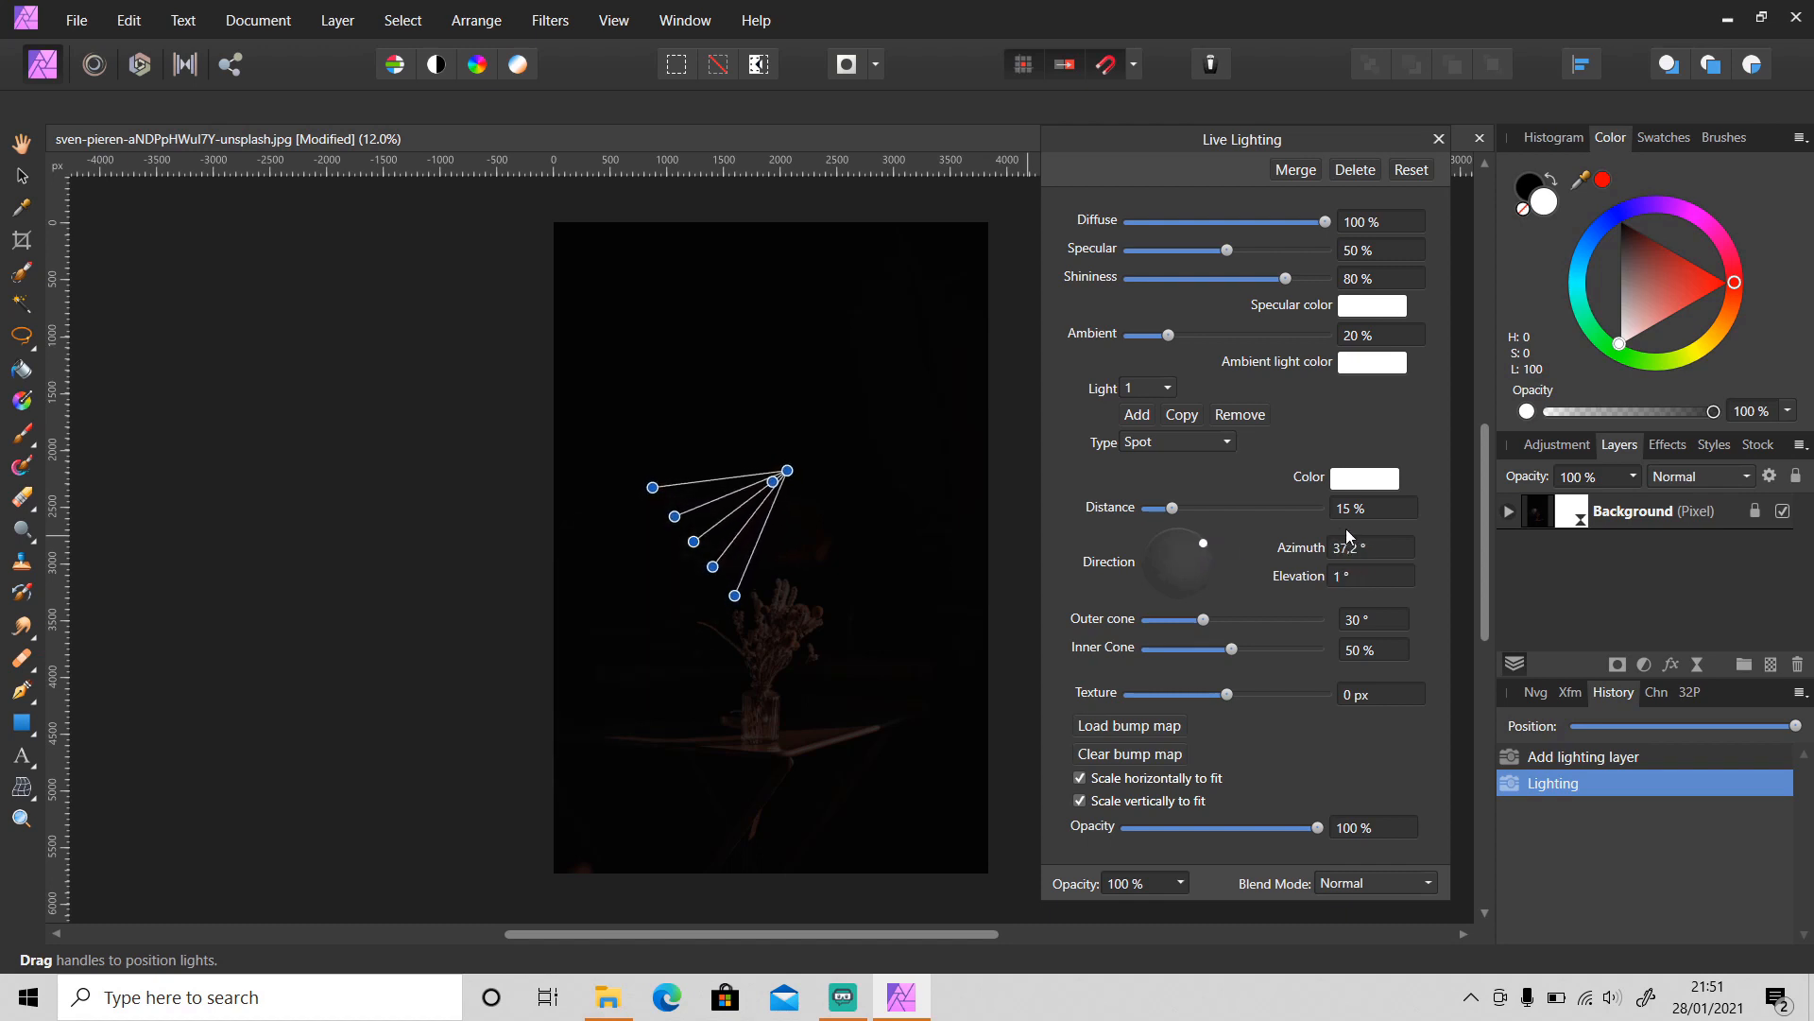
left_click(1369, 545)
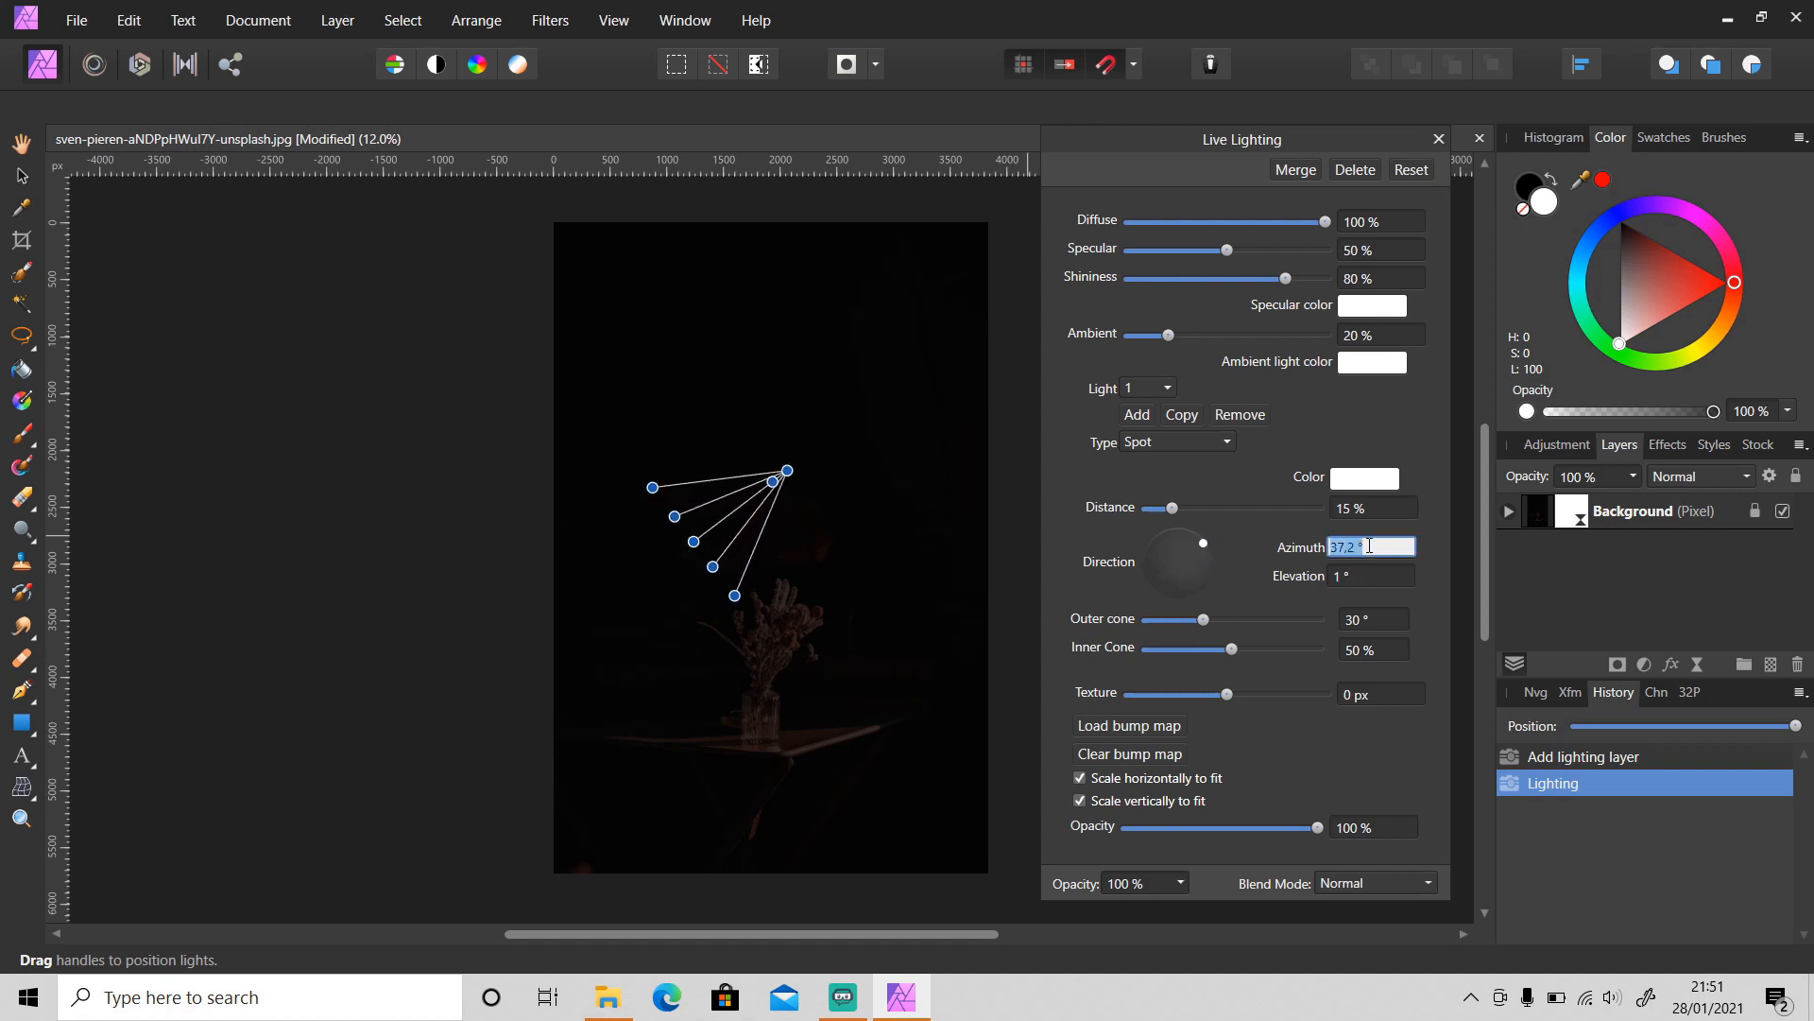
type("30")
key("Tab")
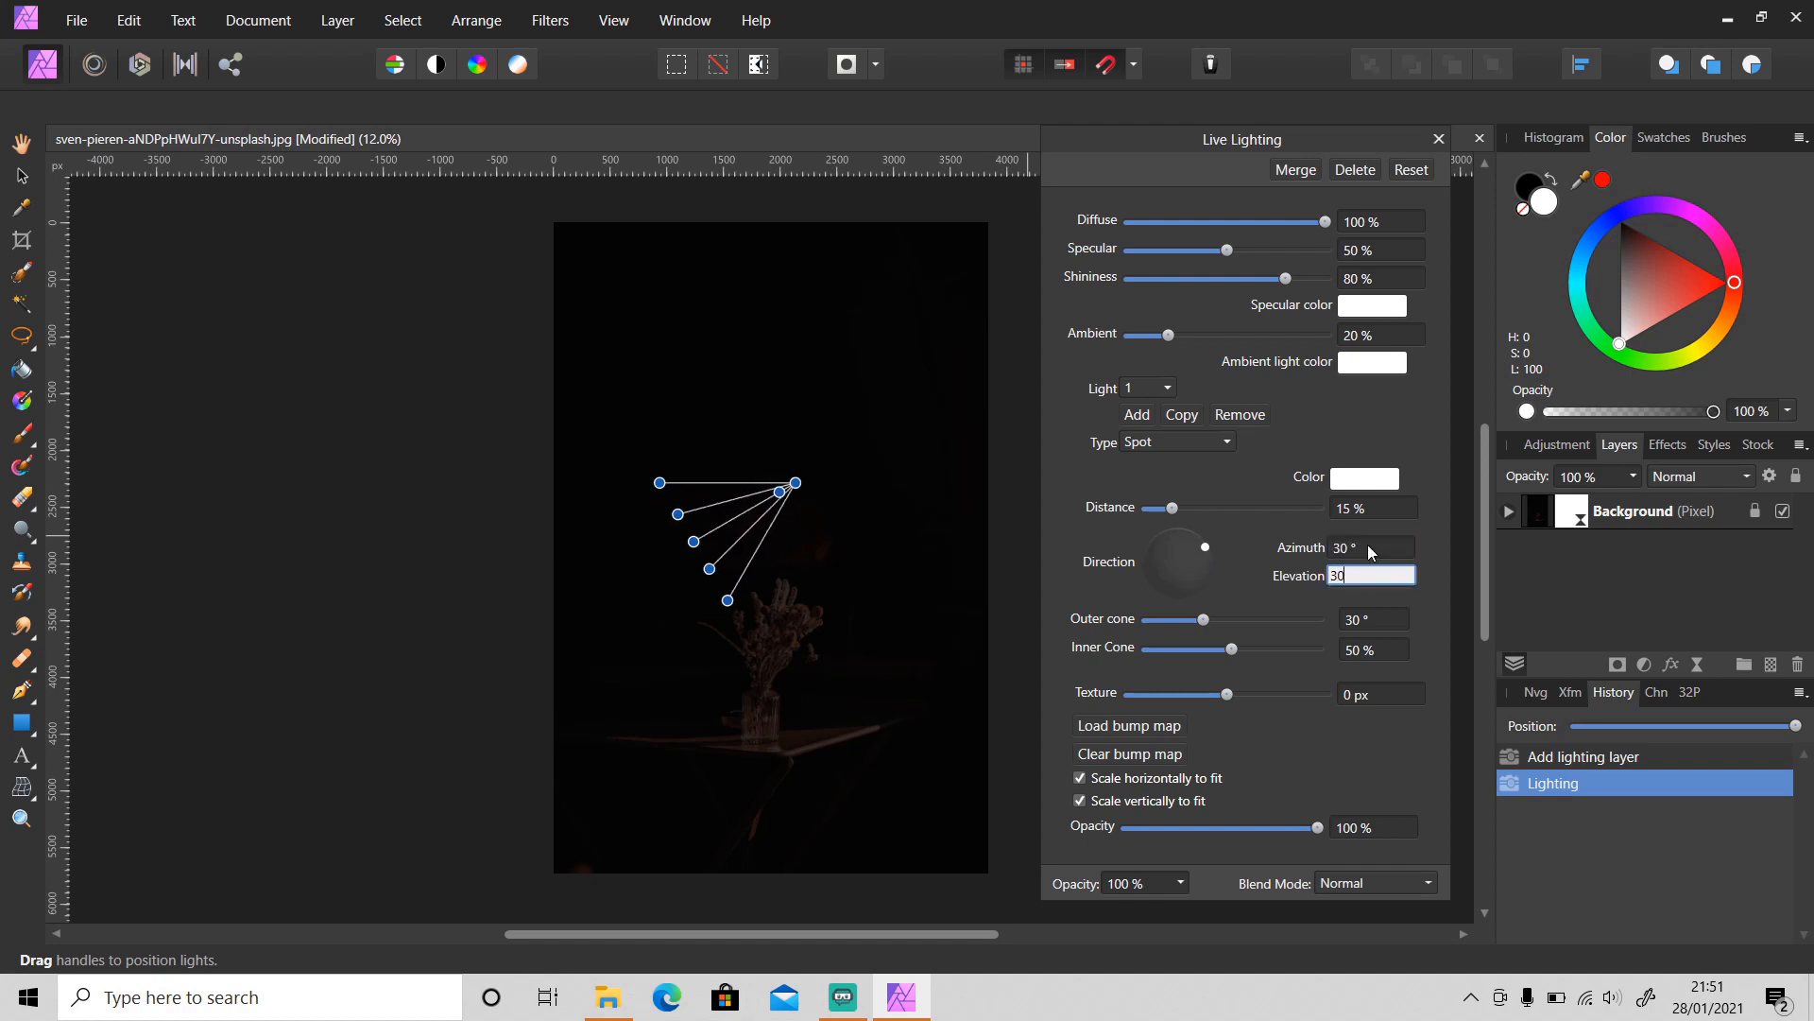
key("Tab")
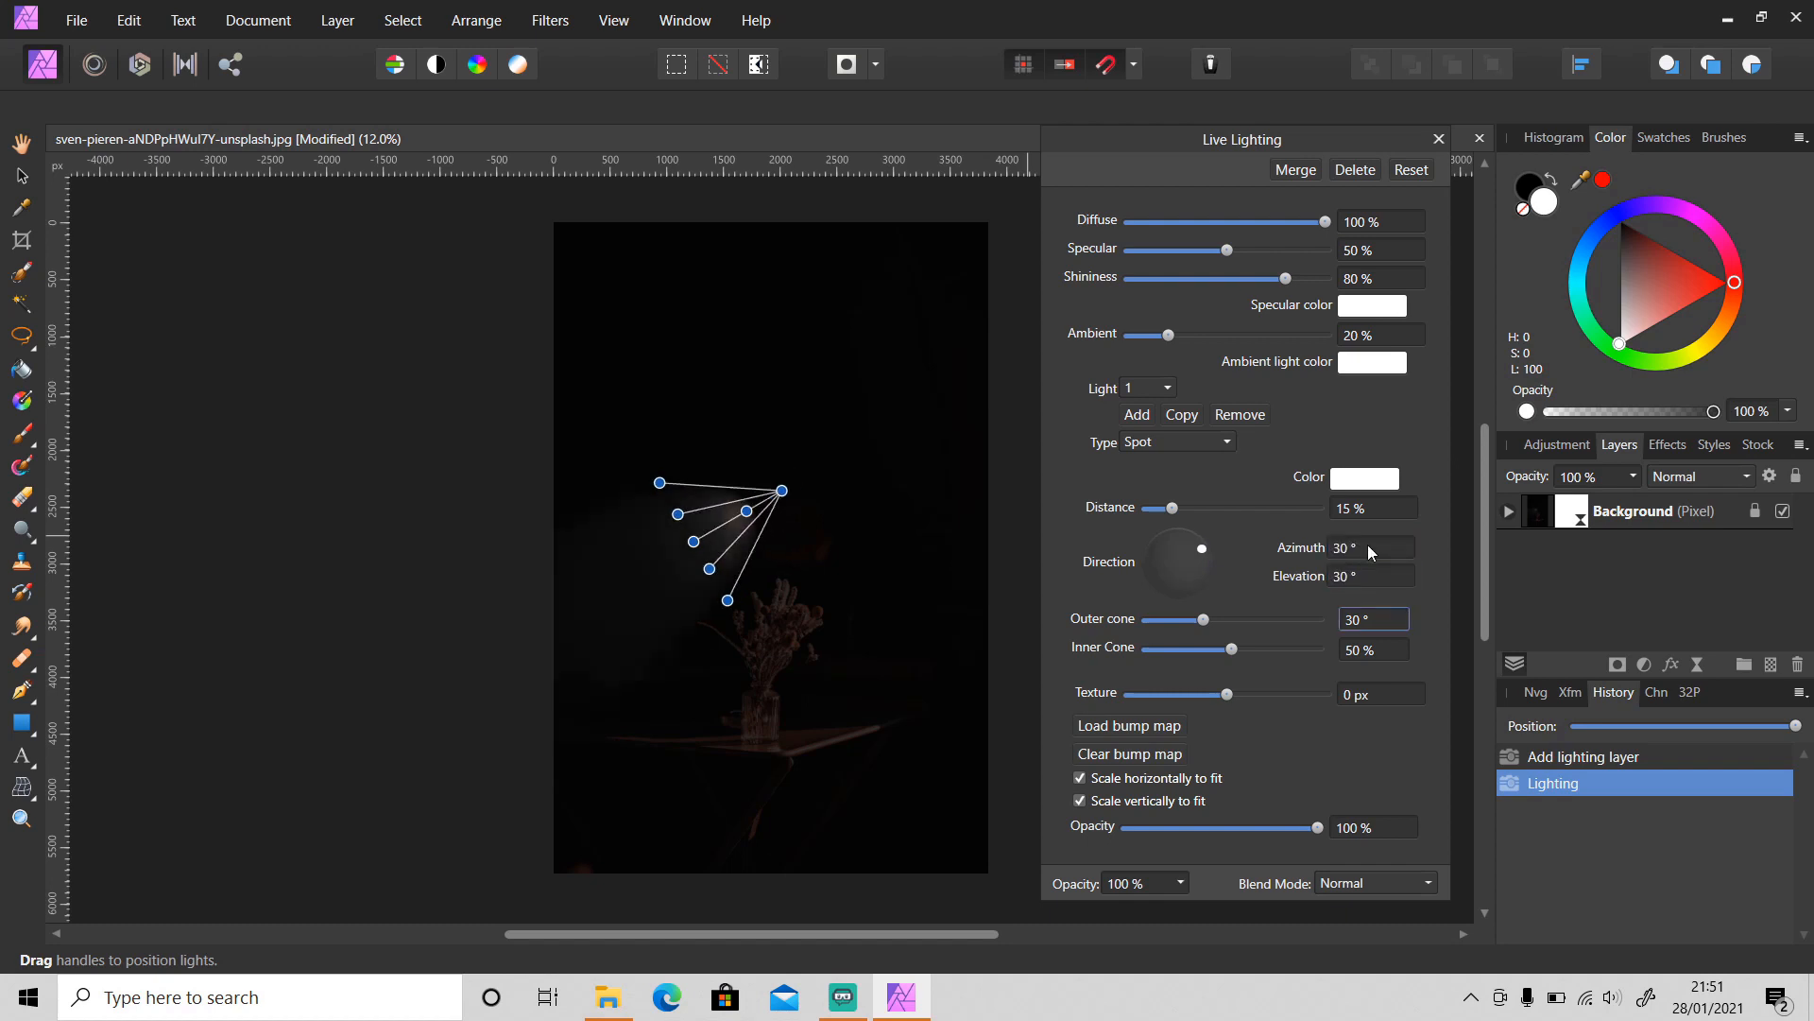
Place the spotlight at the photo's right edge, above the flowers, and set its distance to 30%
left_click_drag(704, 552, 952, 535)
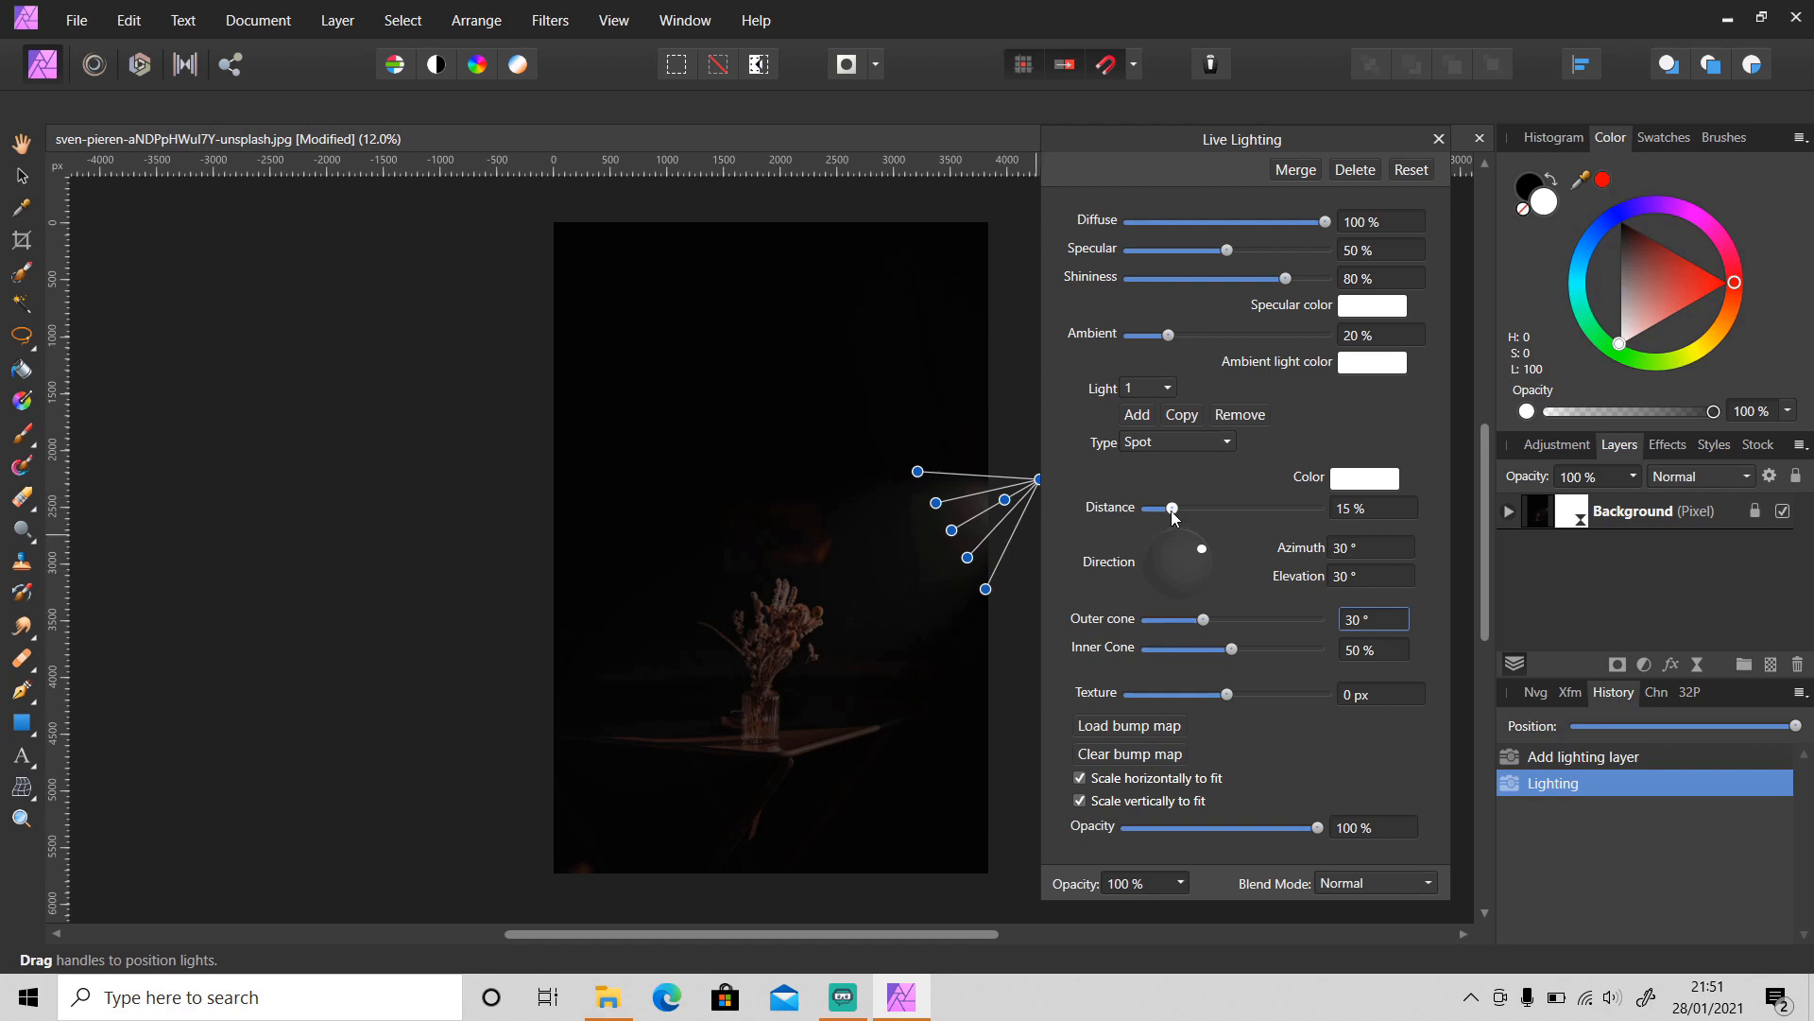
left_click_drag(1172, 507, 1198, 511)
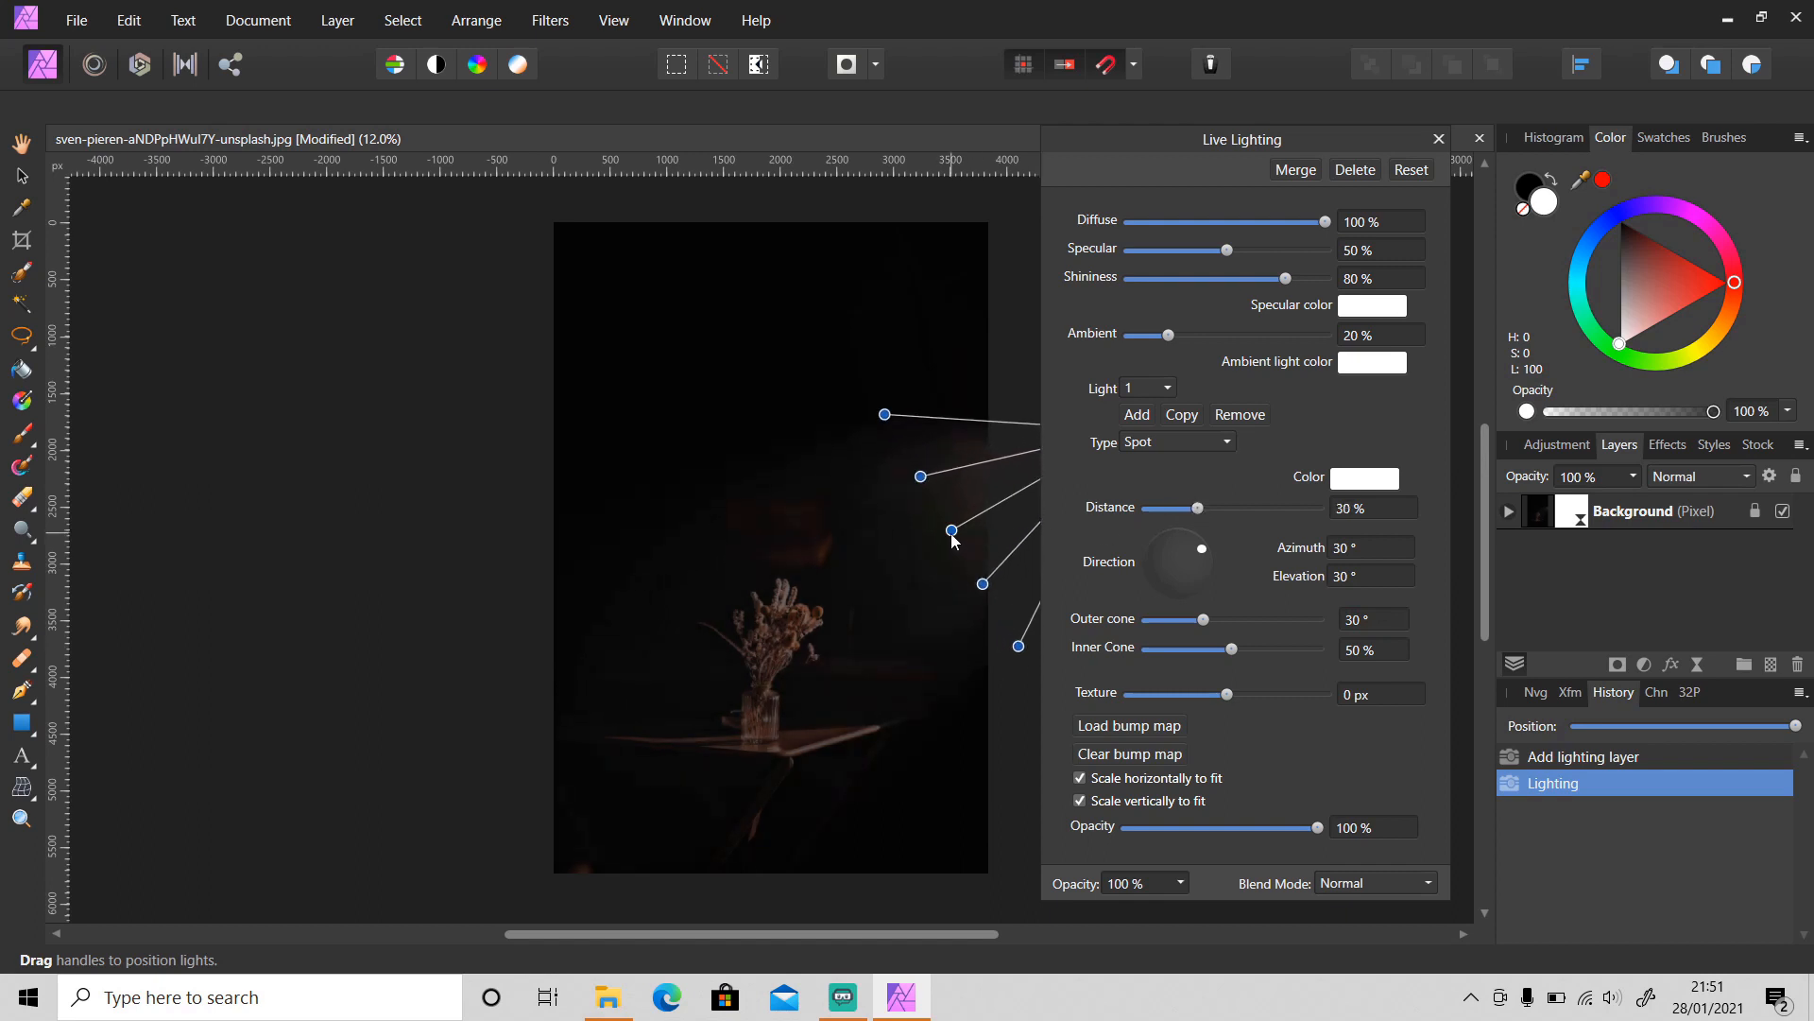
left_click_drag(953, 535, 902, 547)
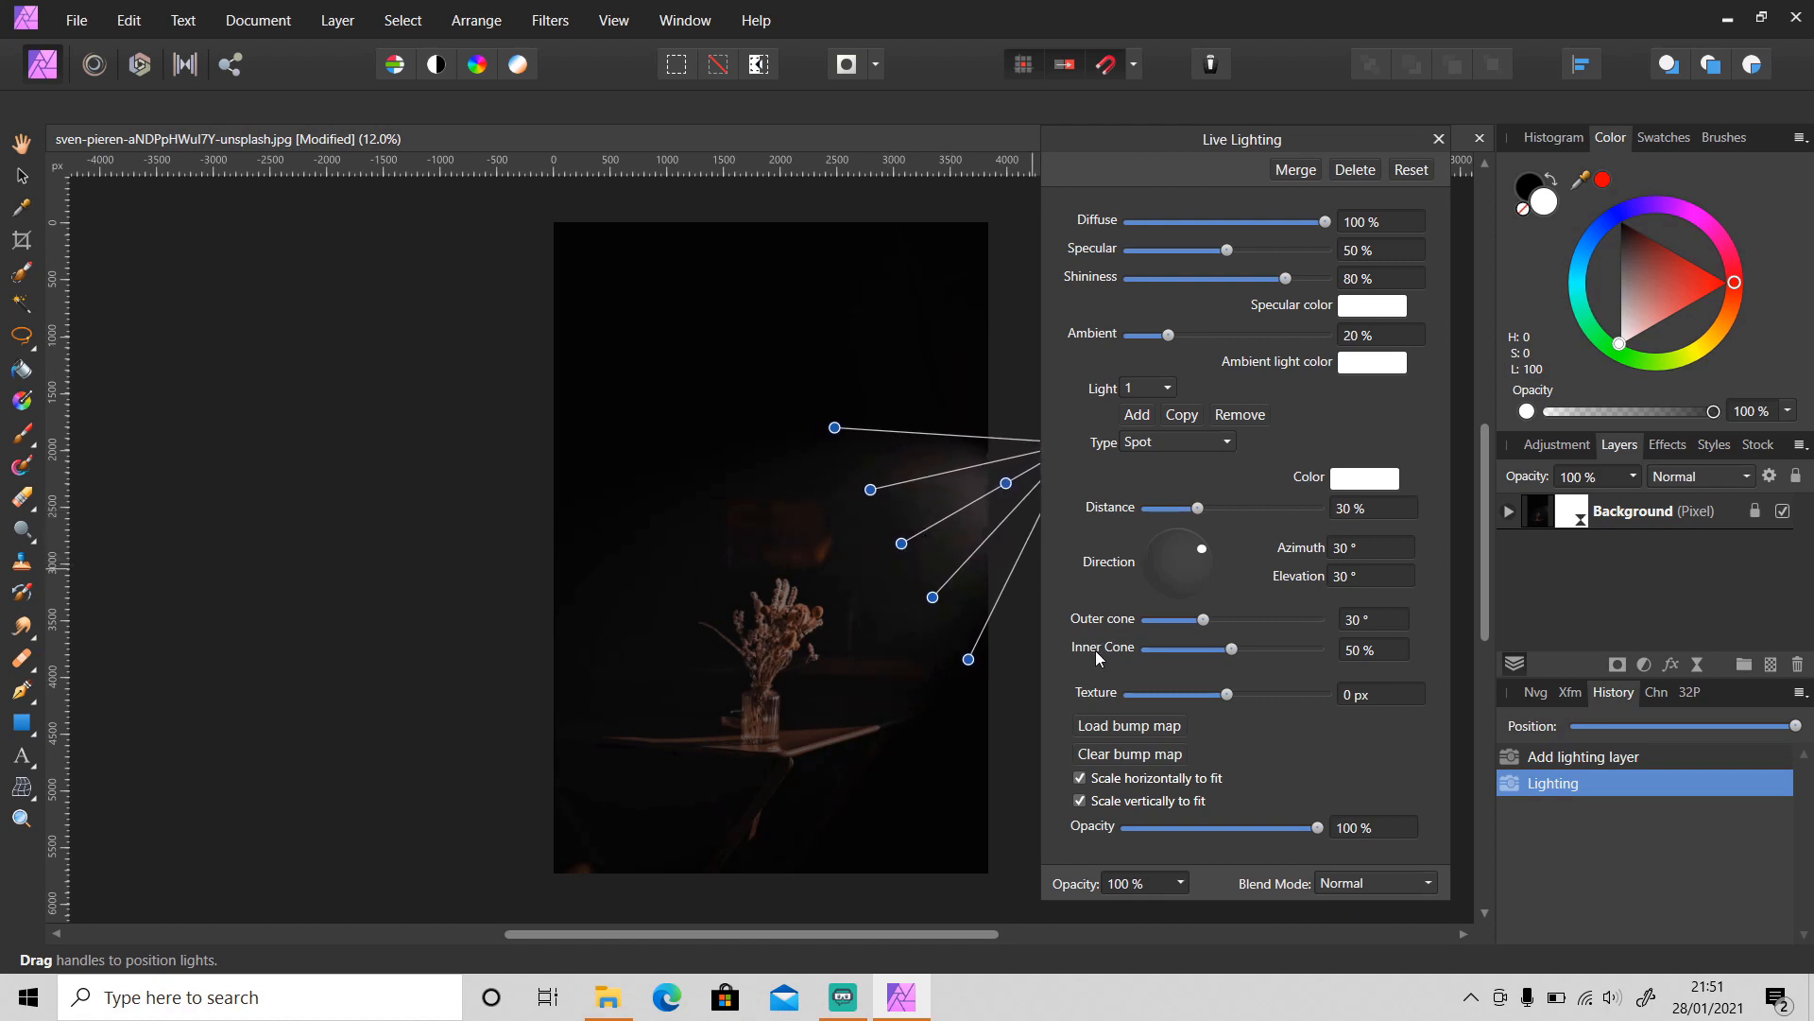
Set the spotlight's outer cone to 35°
mouse_move(1207, 623)
left_mouse_down()
mouse_move(1249, 655)
mouse_move(1211, 623)
left_mouse_up()
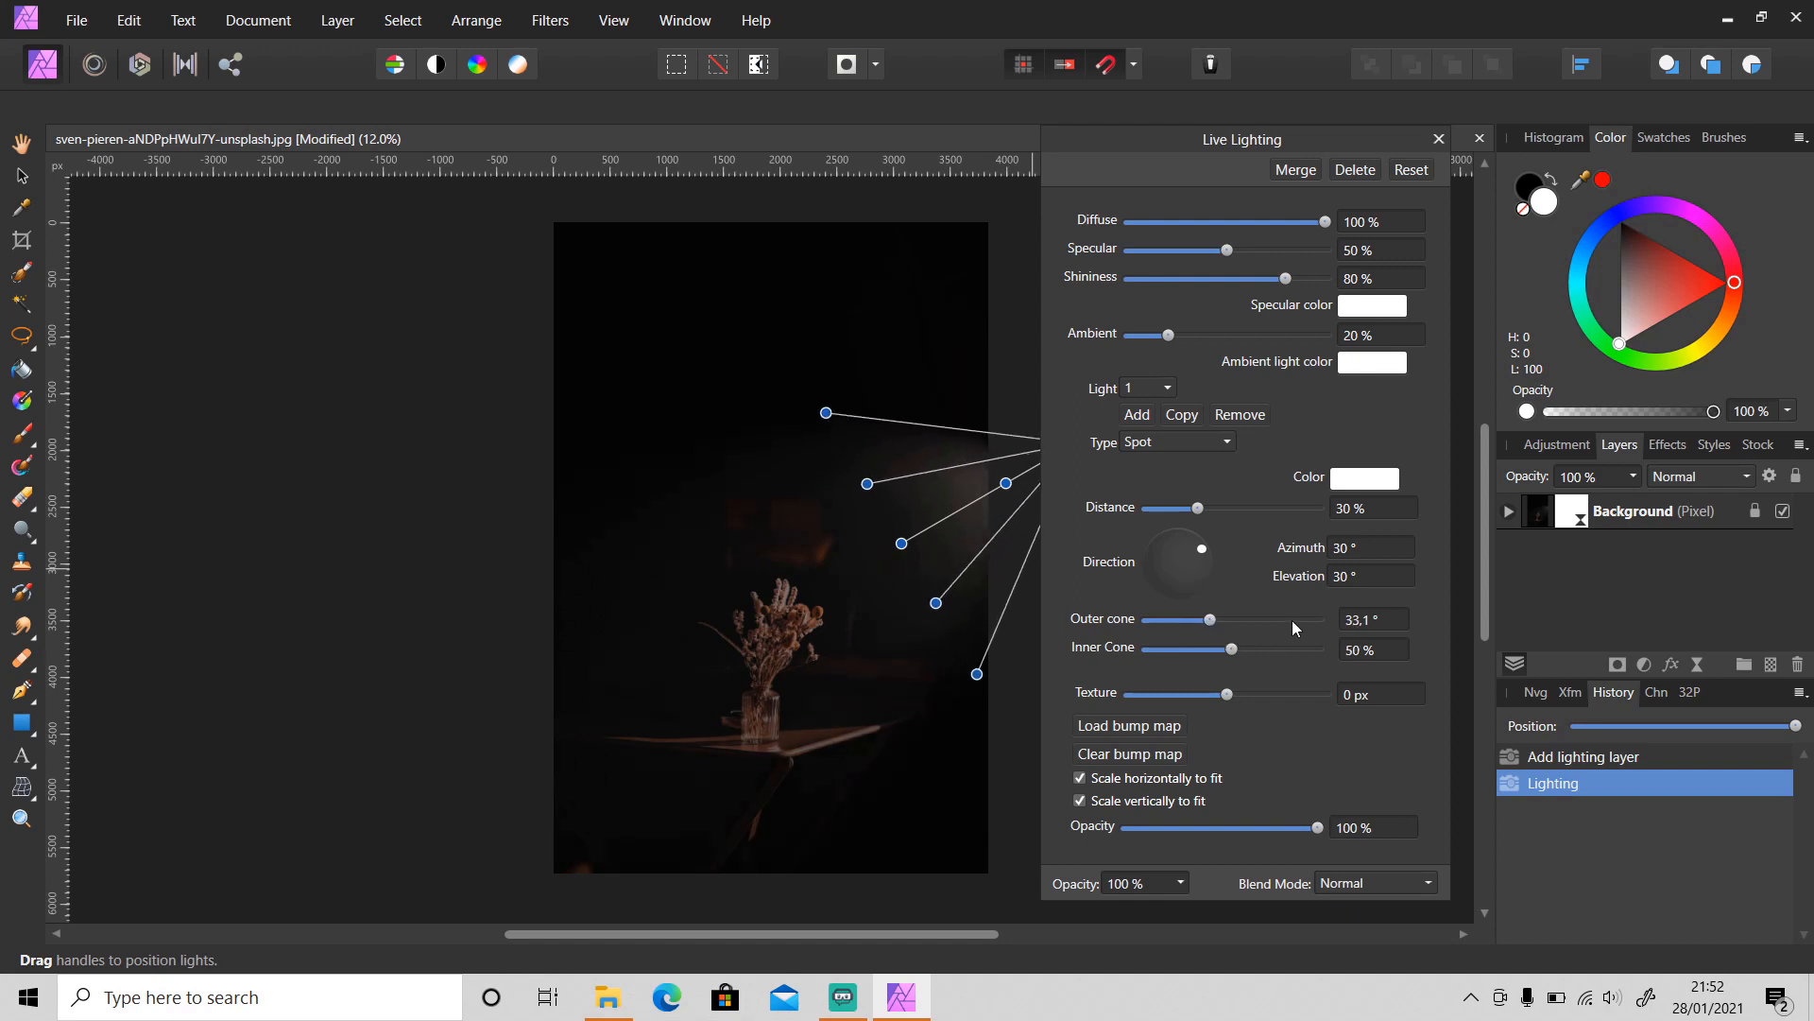
left_click(1358, 623)
type("35")
key("Return")
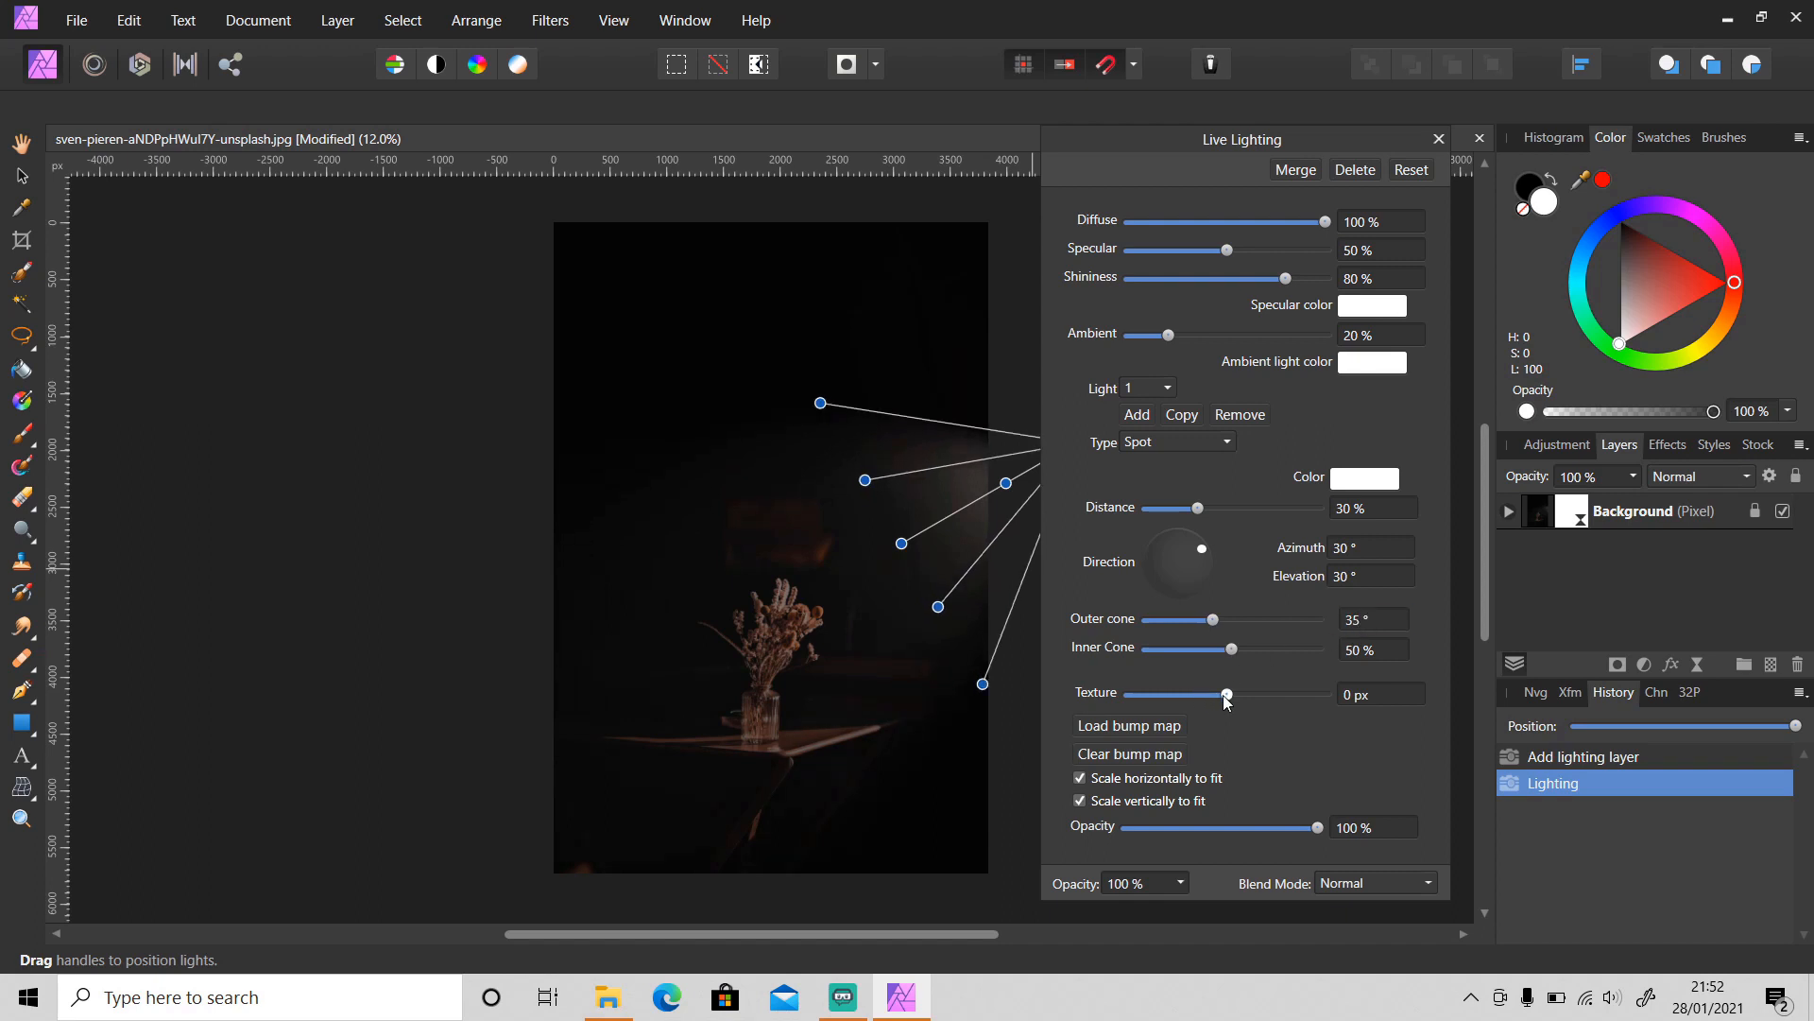
Try a higher texture amount and reset it to 0 px, with diffuse at its 100% maximum
left_click_drag(1226, 697, 1278, 701)
double_click(1277, 696)
left_click_drag(1320, 223, 1391, 227)
Move the spotlight inward so its source sits on the photo's right edge, and set specular to 80%
left_click_drag(902, 546, 813, 555)
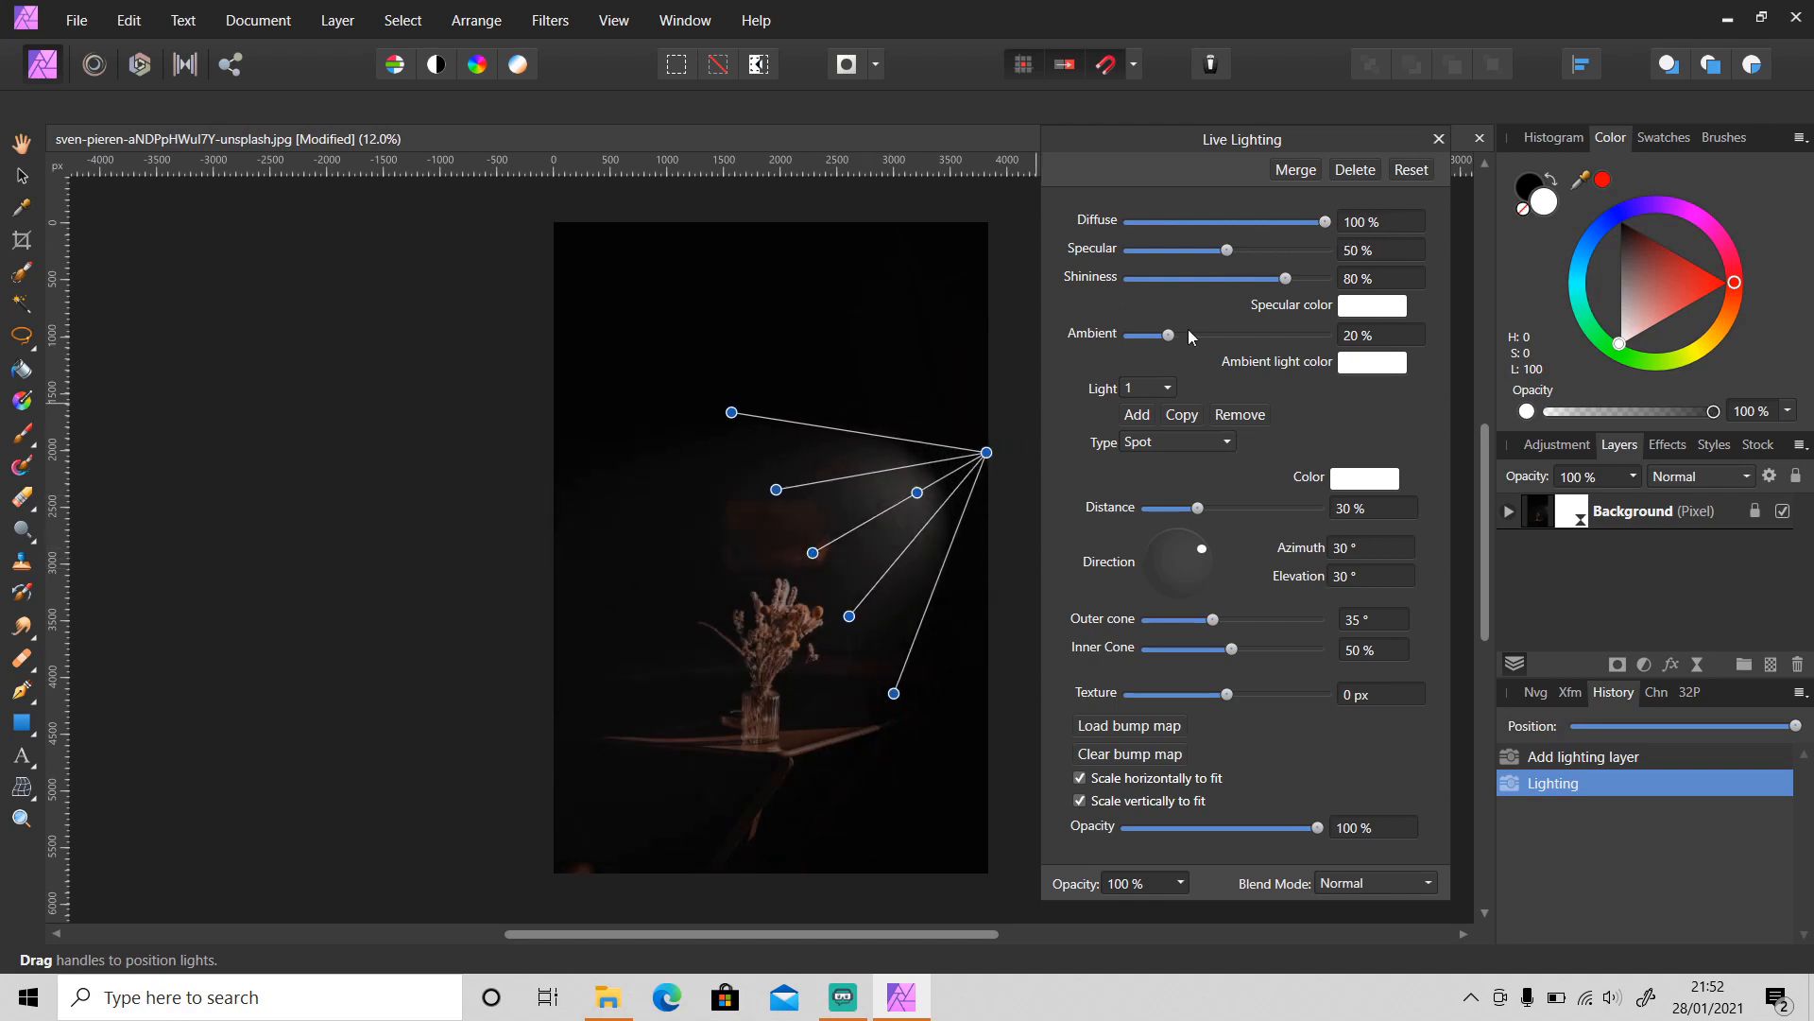
left_click_drag(1227, 252, 1408, 246)
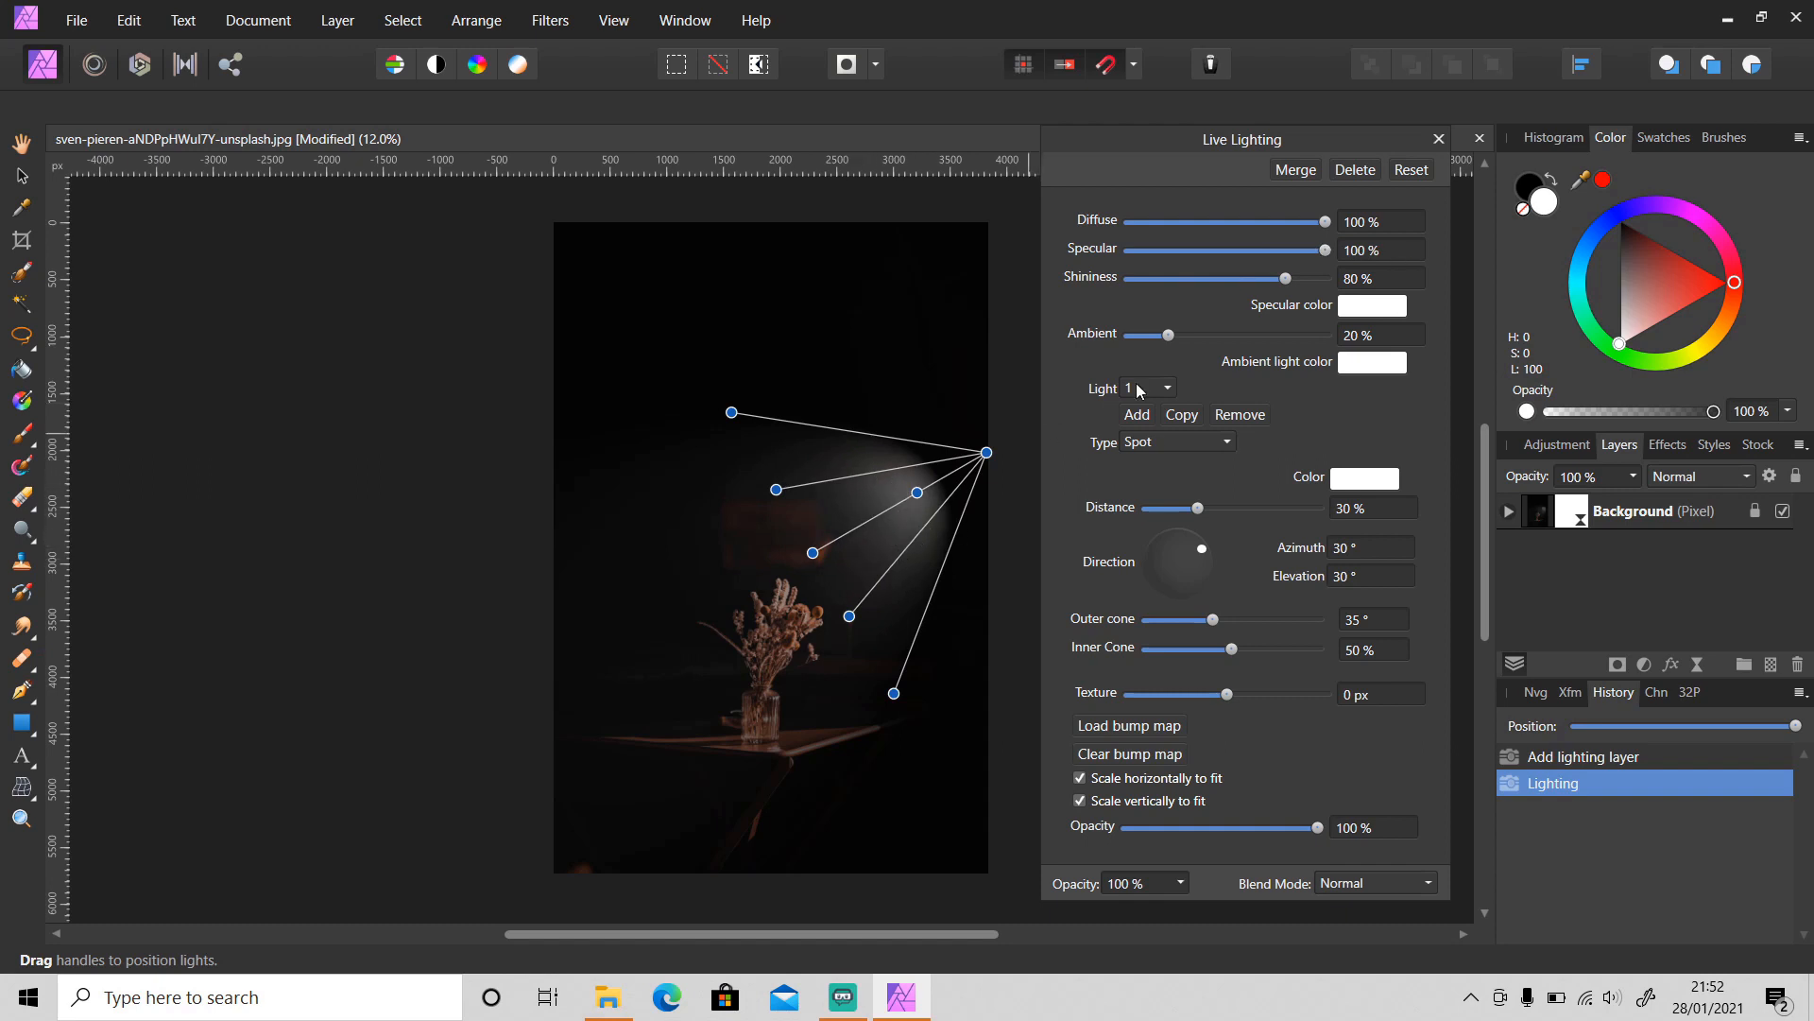
left_click(1357, 251)
type("80")
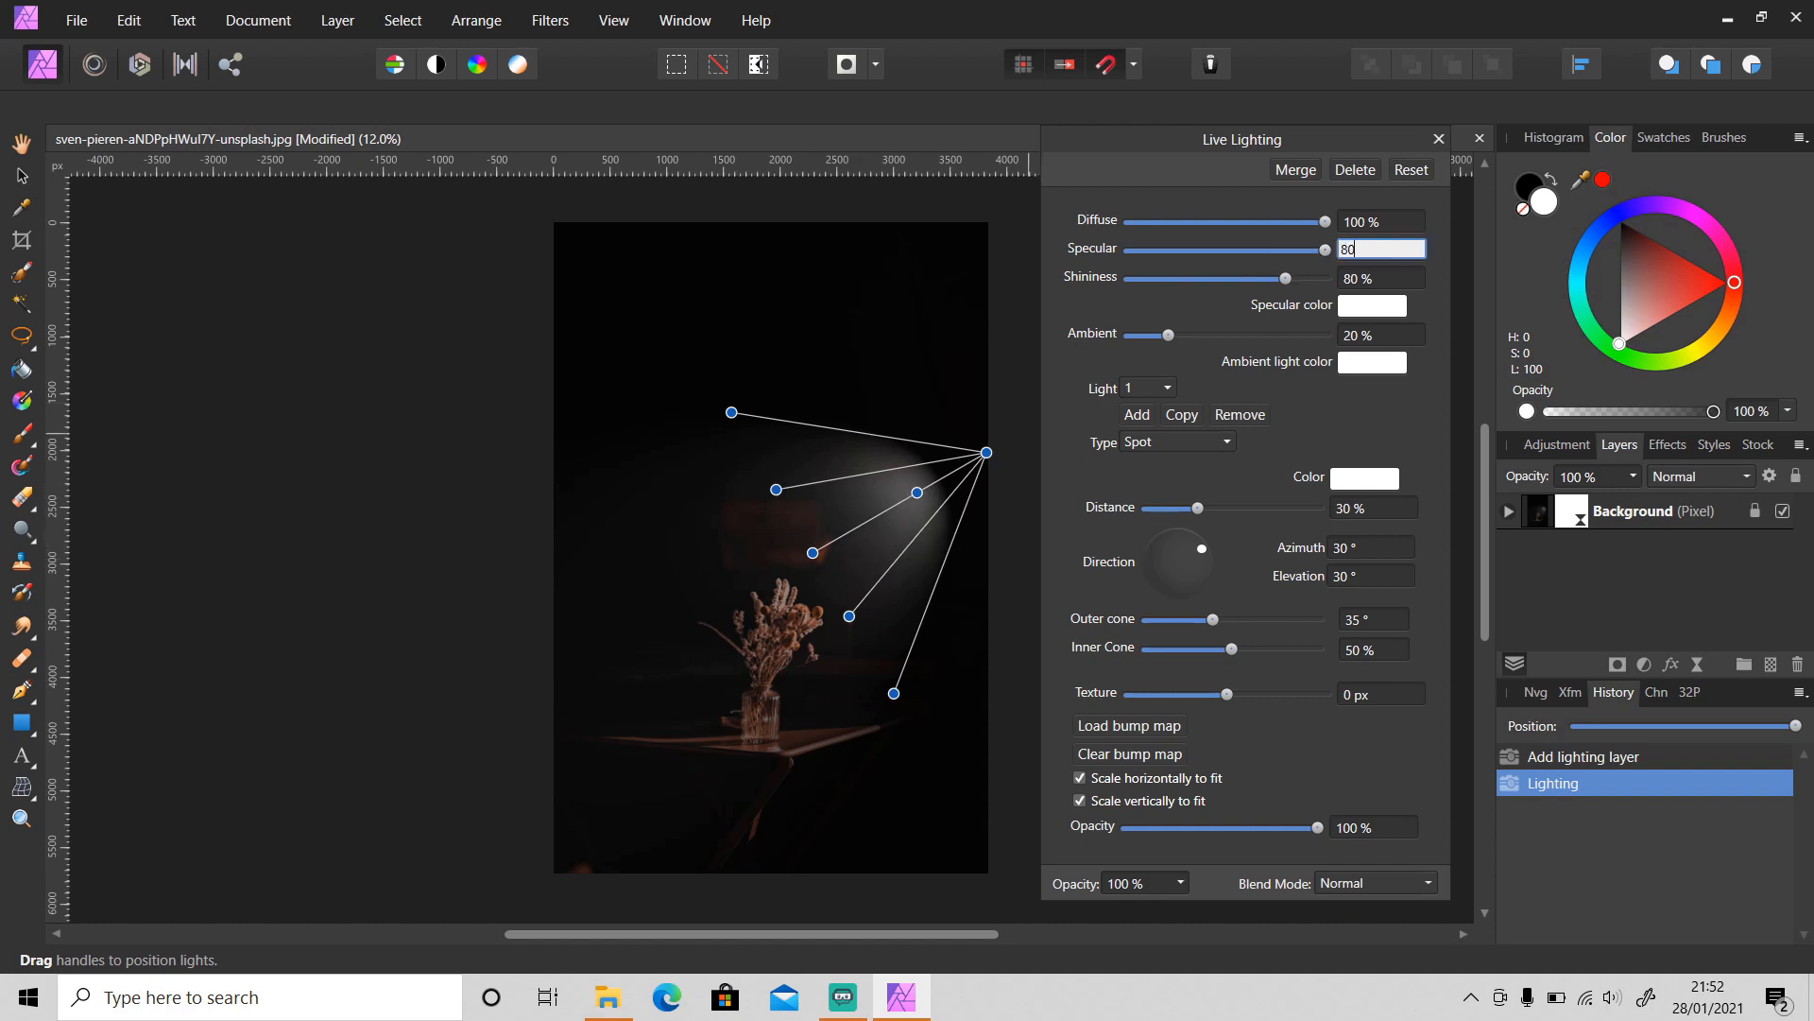
key("Return")
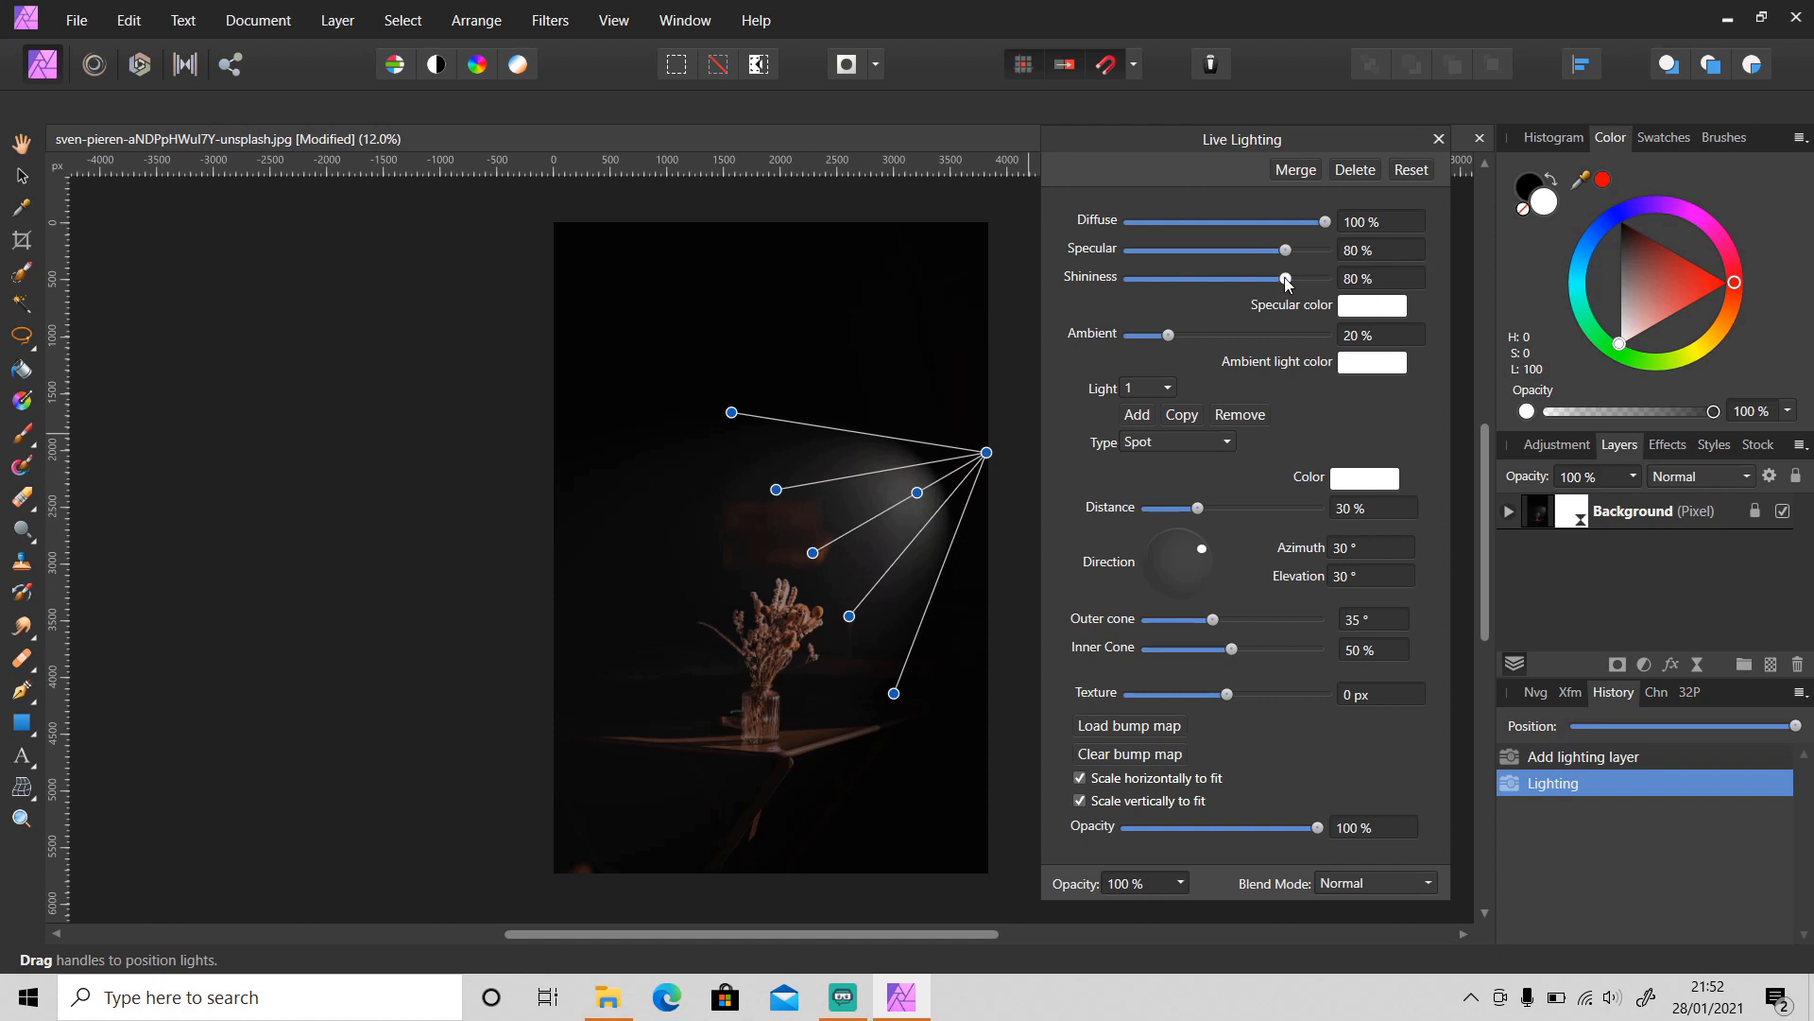
Set shininess to 82% and move the spotlight's source back outside the photo's right edge
left_click_drag(1291, 281, 1298, 281)
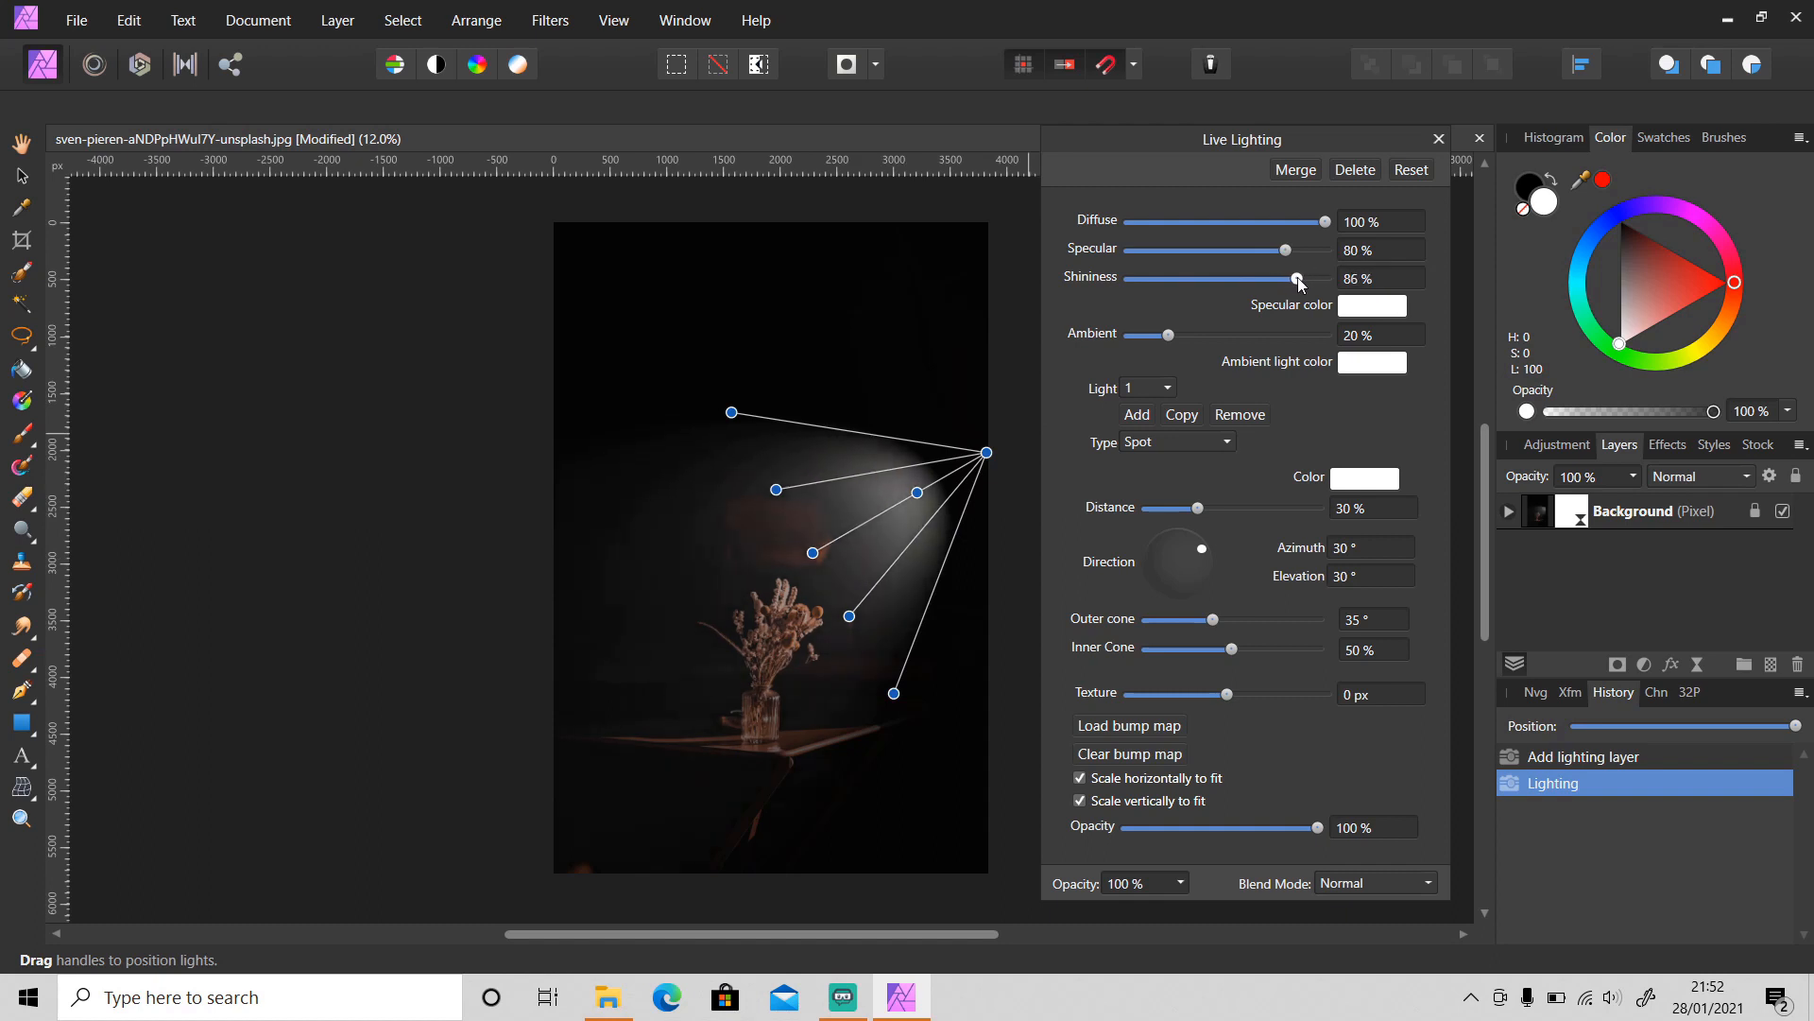
left_click_drag(1298, 281, 1291, 279)
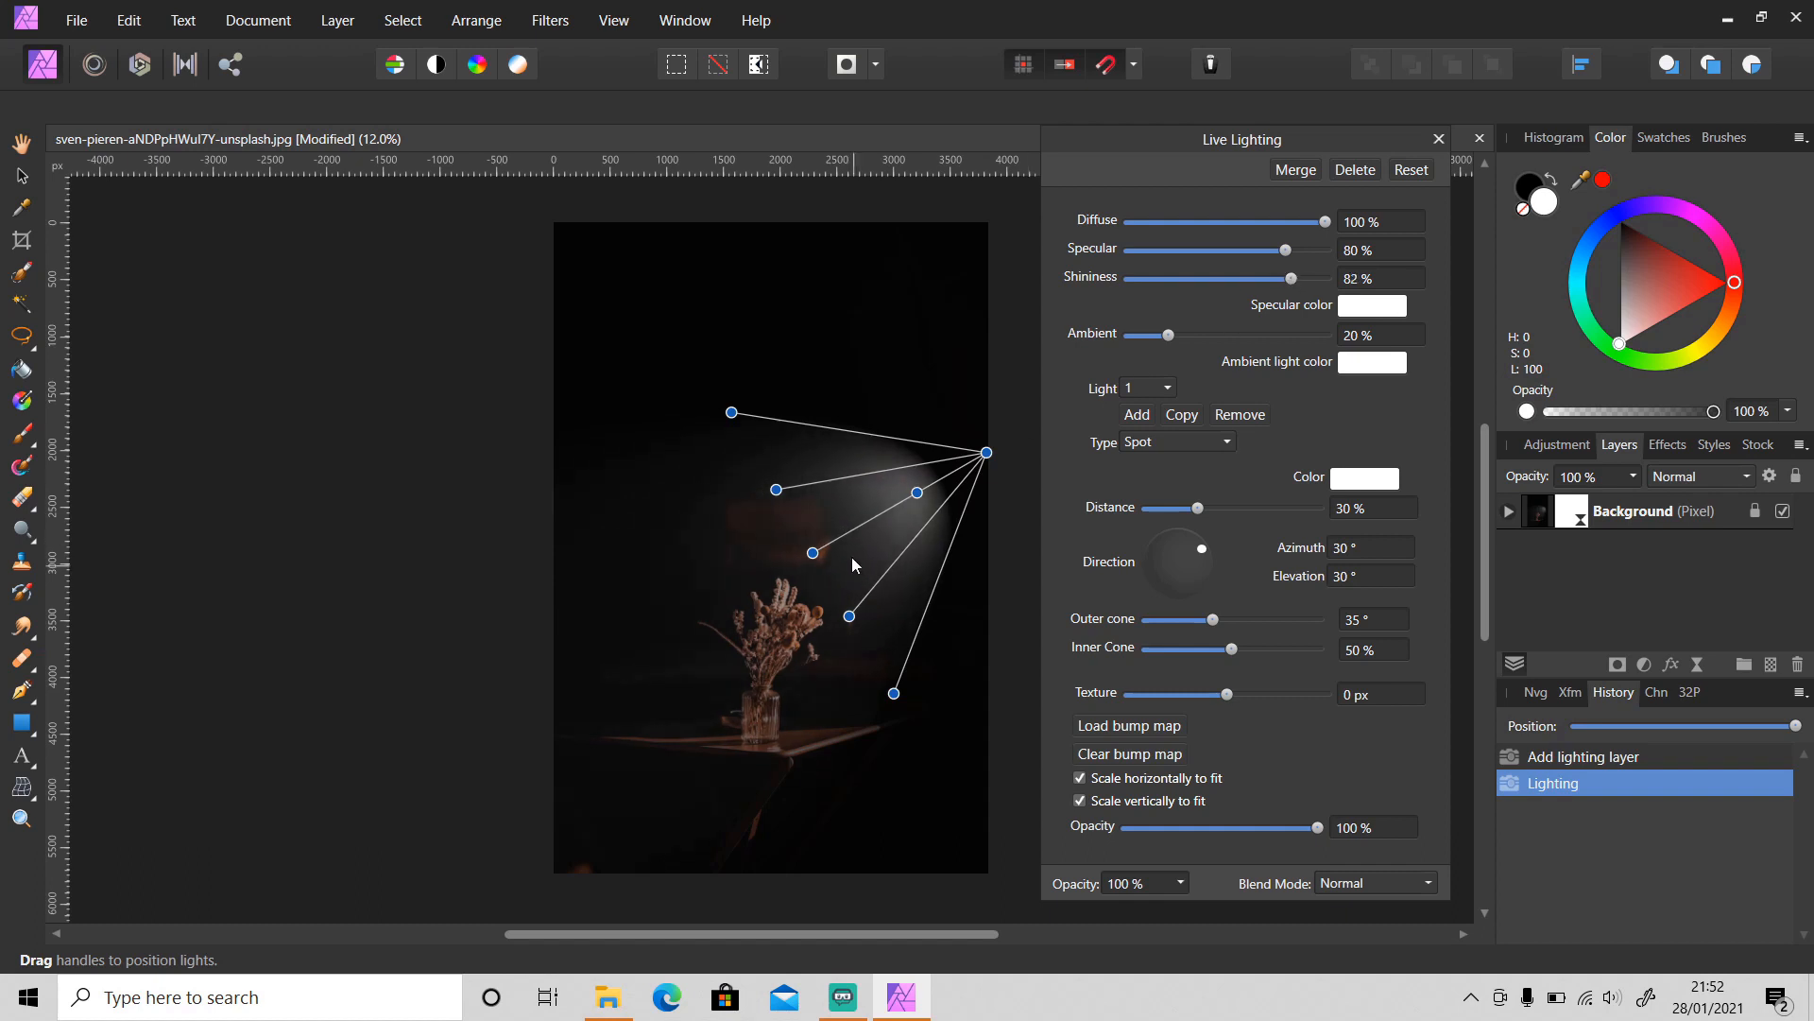
left_click_drag(819, 553, 889, 550)
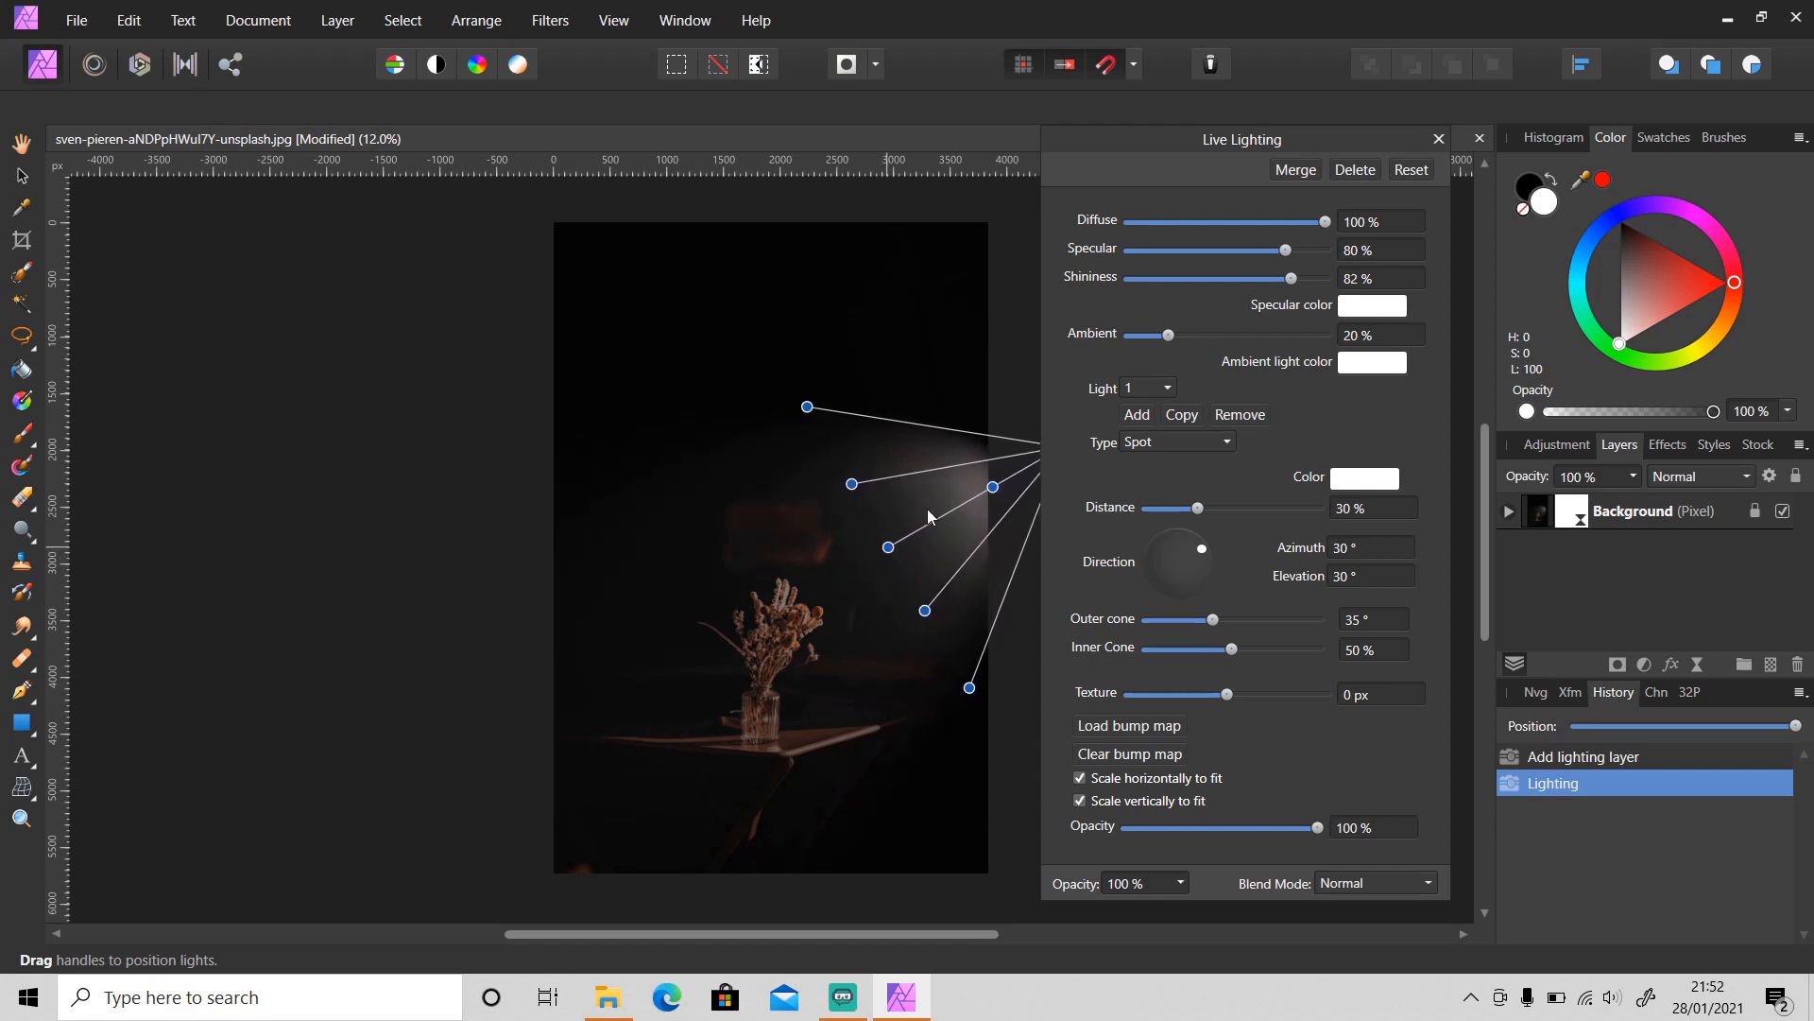
Change the specular color to a warm pale yellow, about hue 44, saturation 100, lightness 86
left_click(1379, 308)
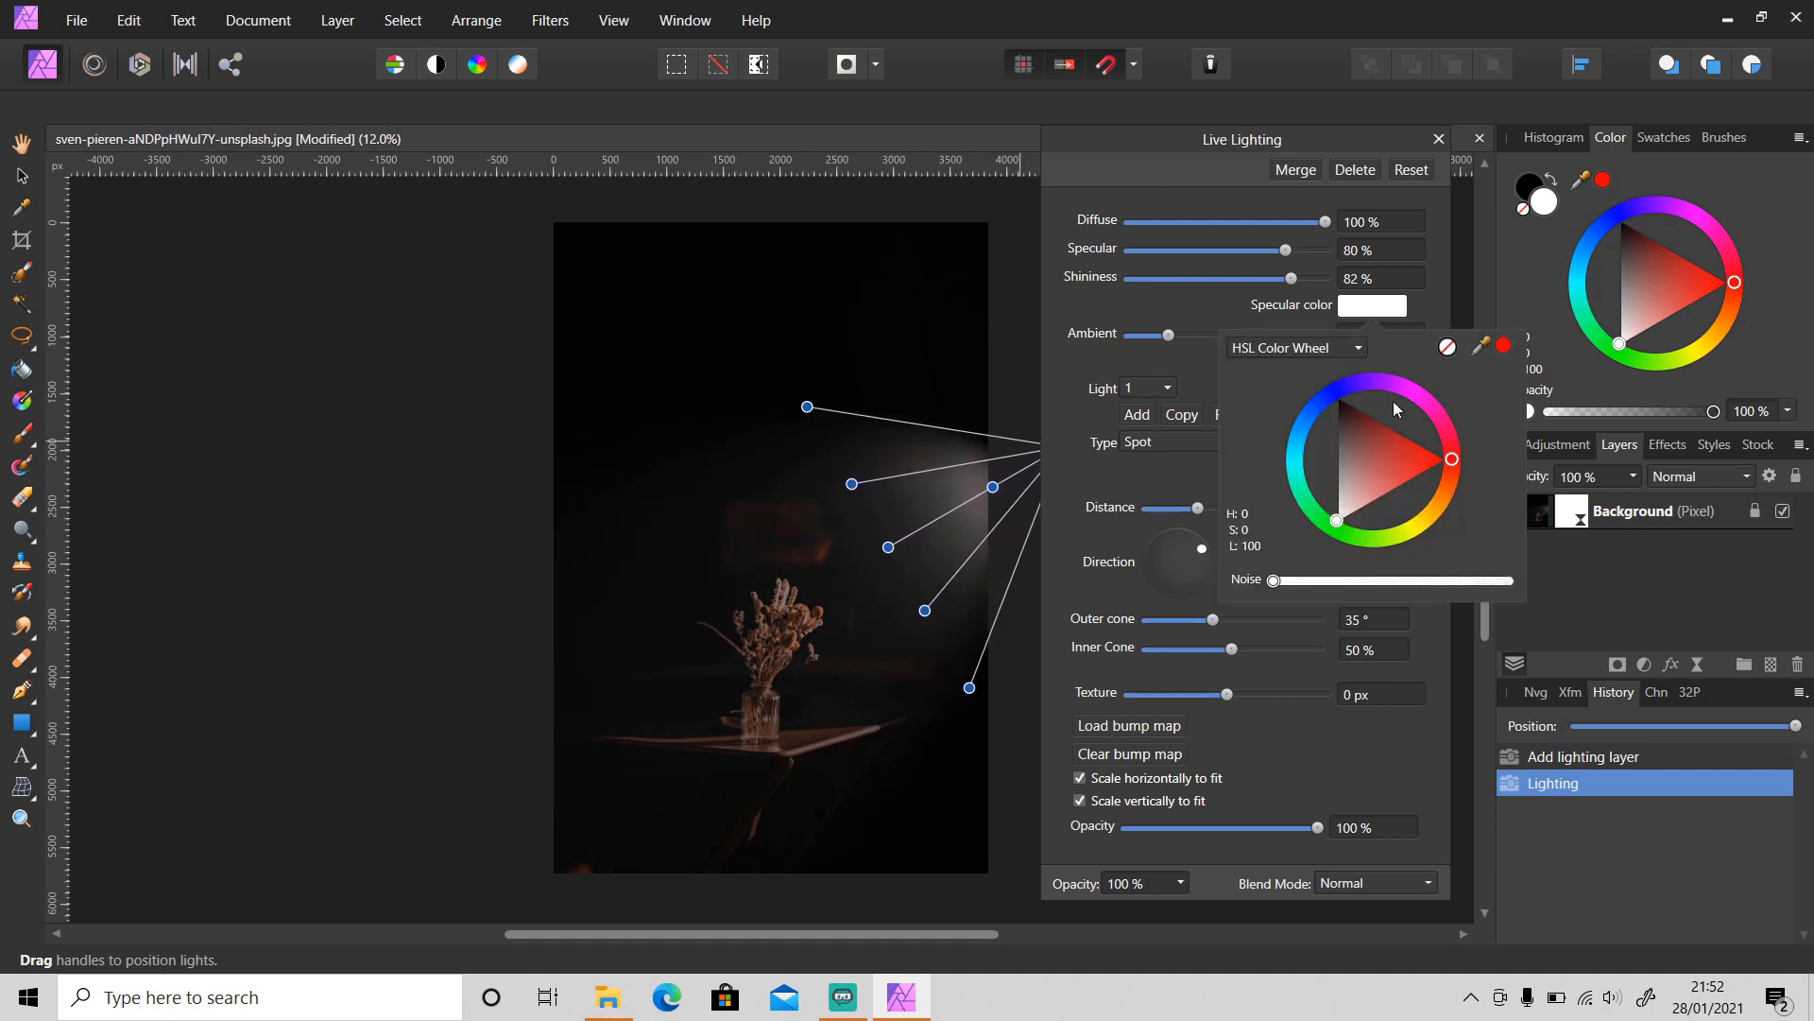
left_click_drag(1452, 466, 1330, 496)
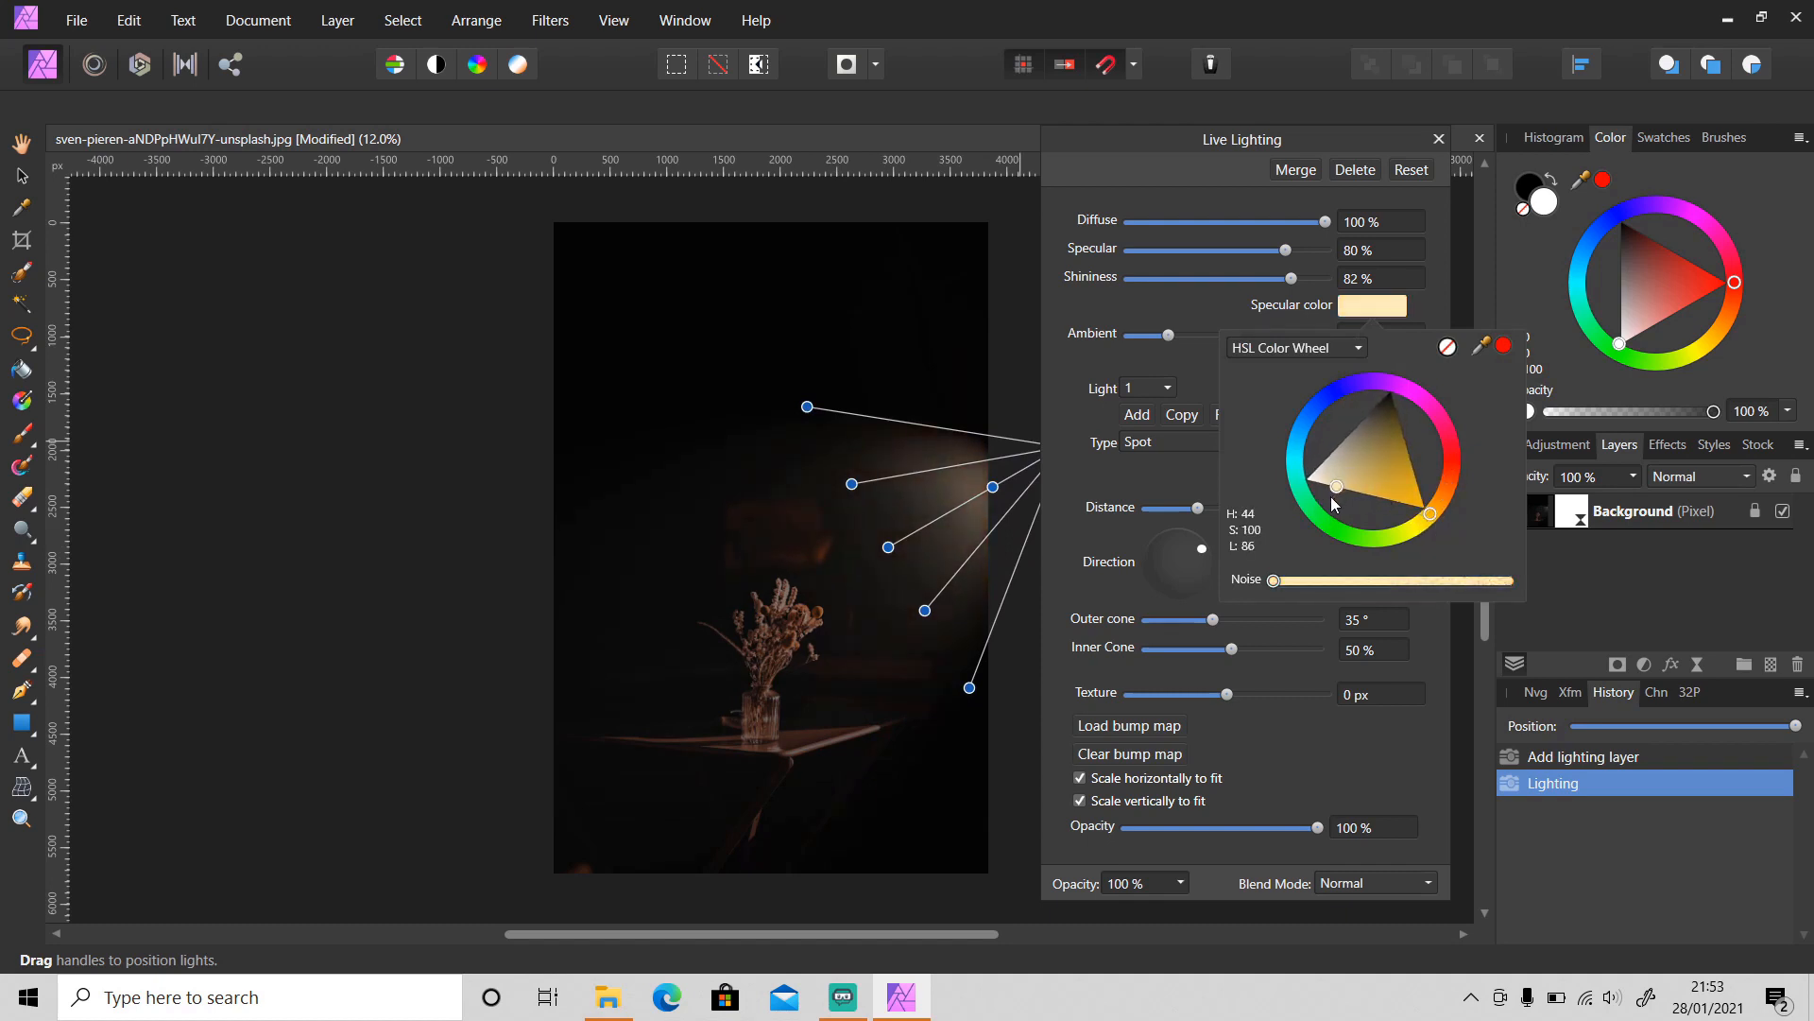
left_click(1162, 480)
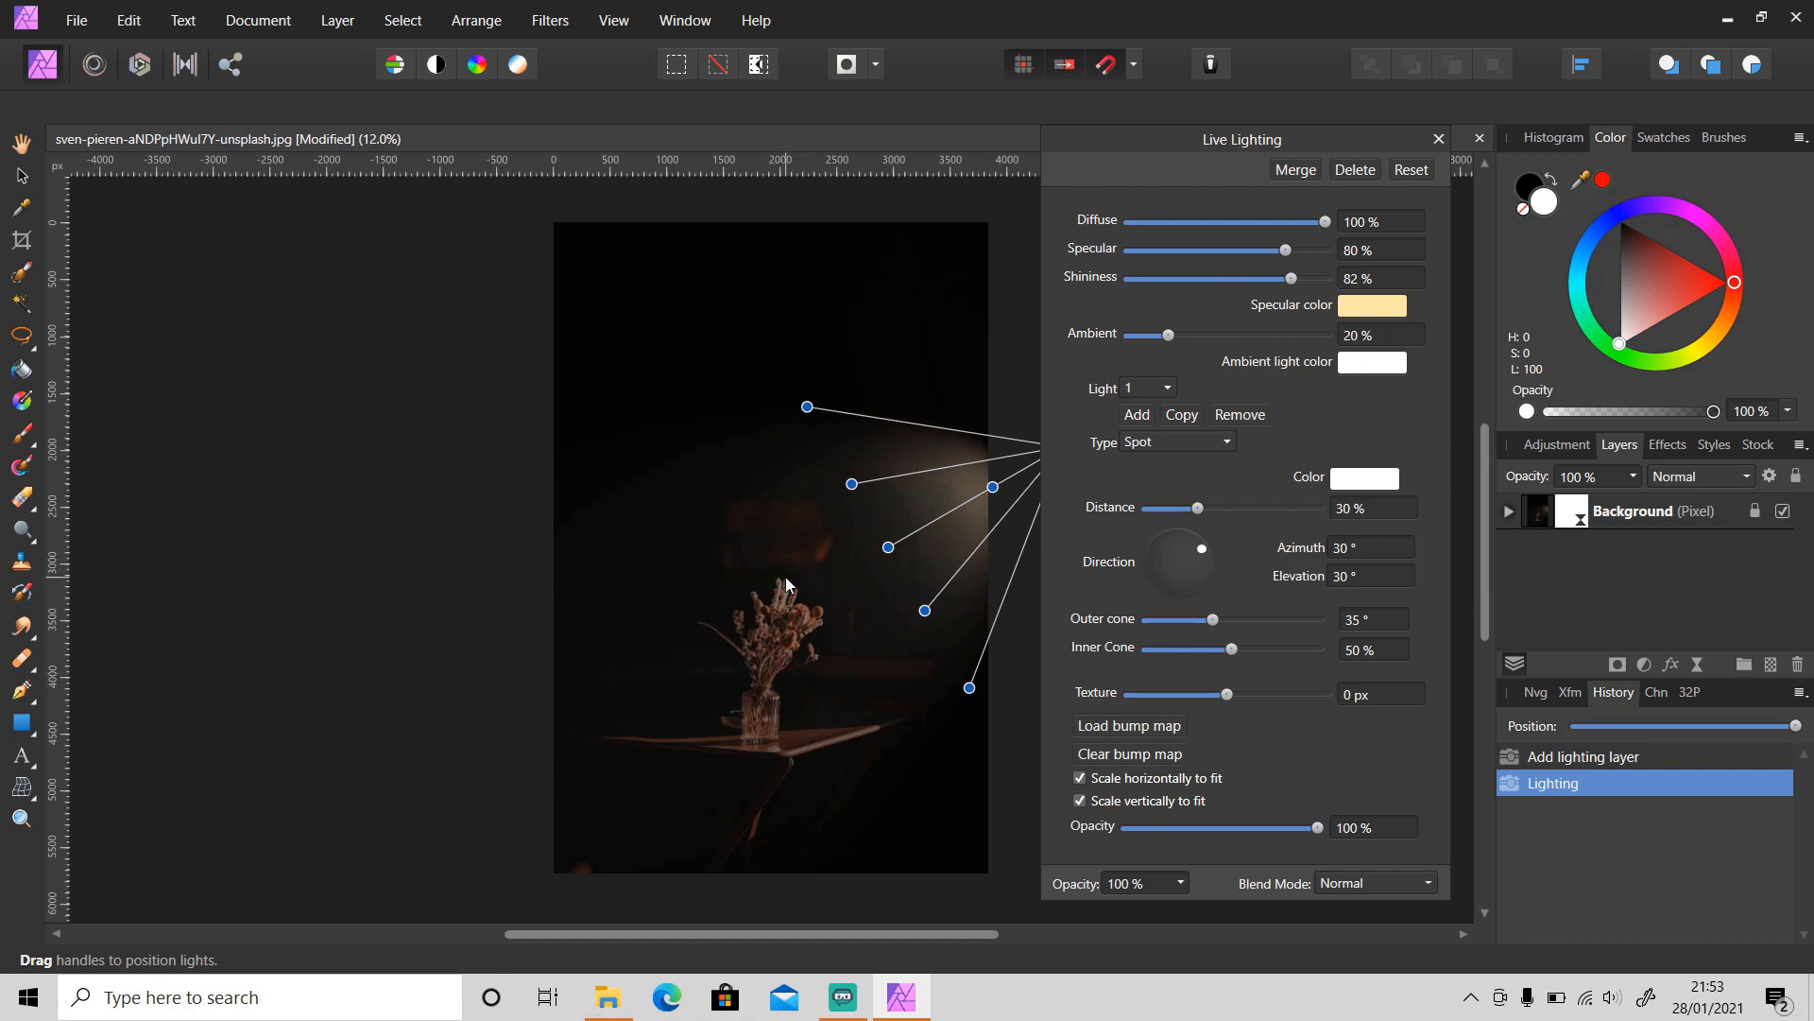
Try a different color for the spotlight itself and return it to white
left_click(1368, 479)
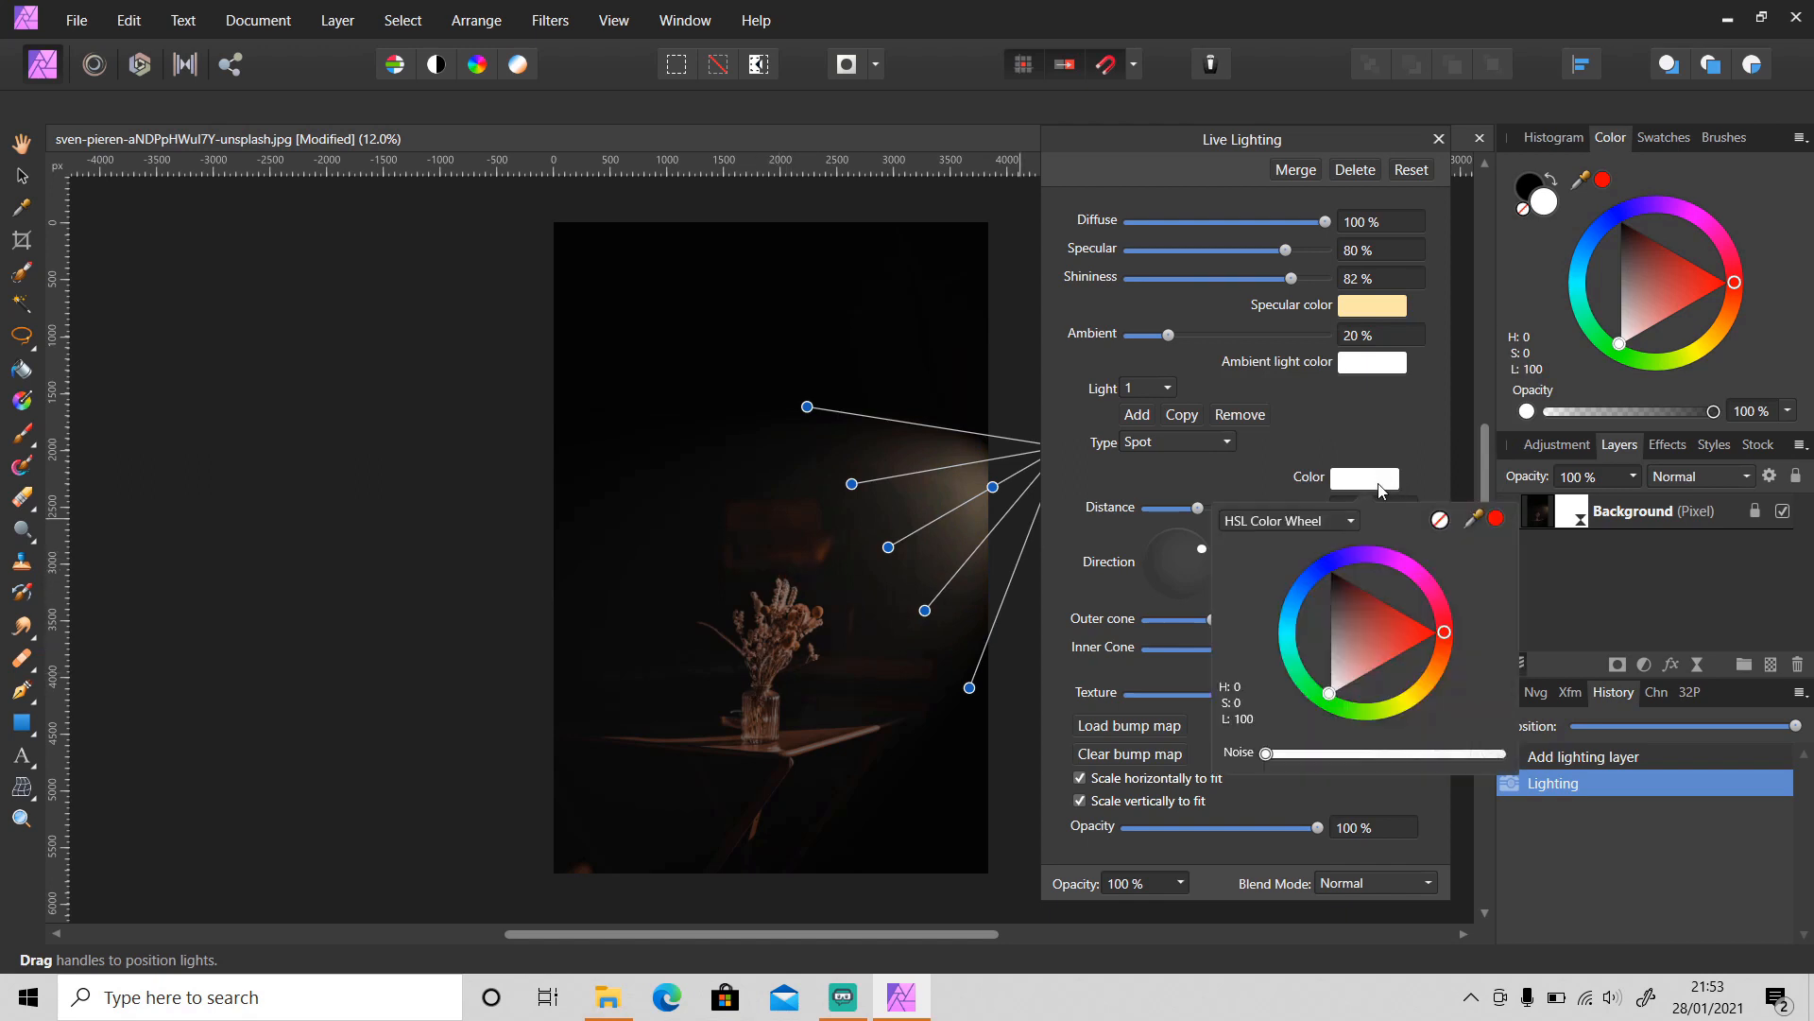
left_click(1361, 623)
left_click_drag(1420, 622, 1326, 718)
left_click(1370, 409)
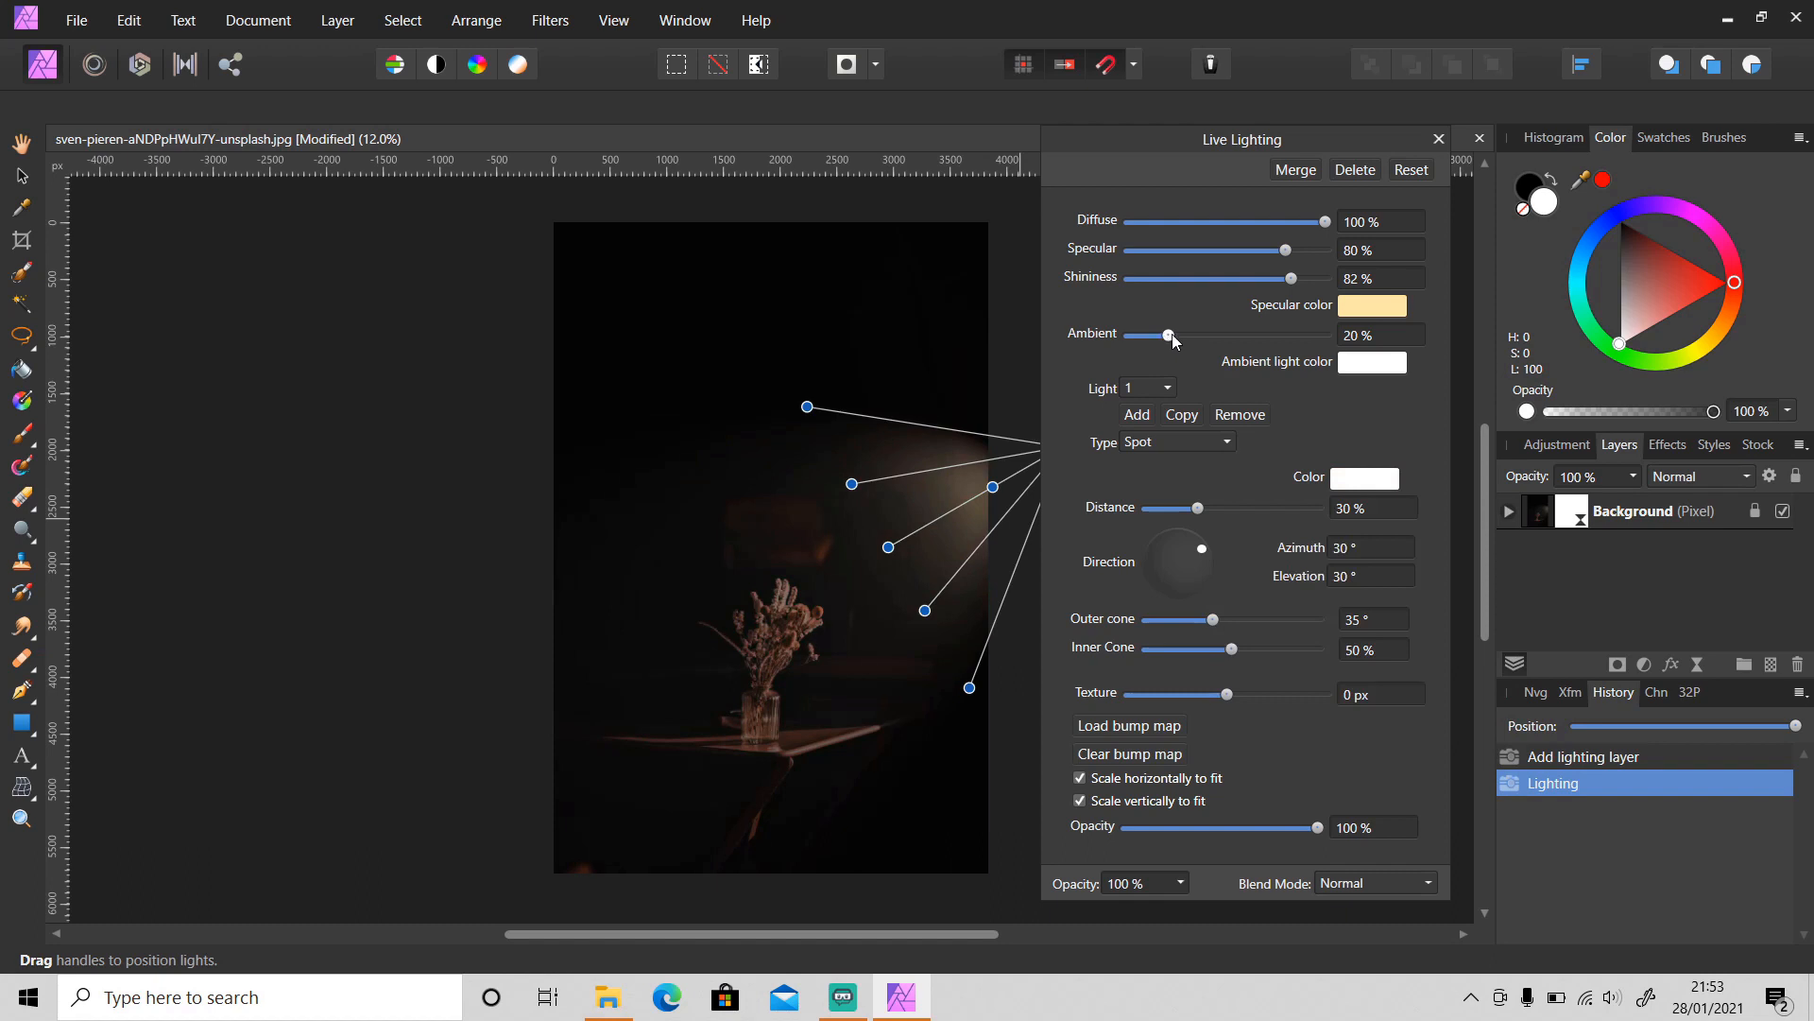
Set the ambient level to 50% and try out the ambient light color, ending on white
left_click_drag(1168, 336, 1227, 353)
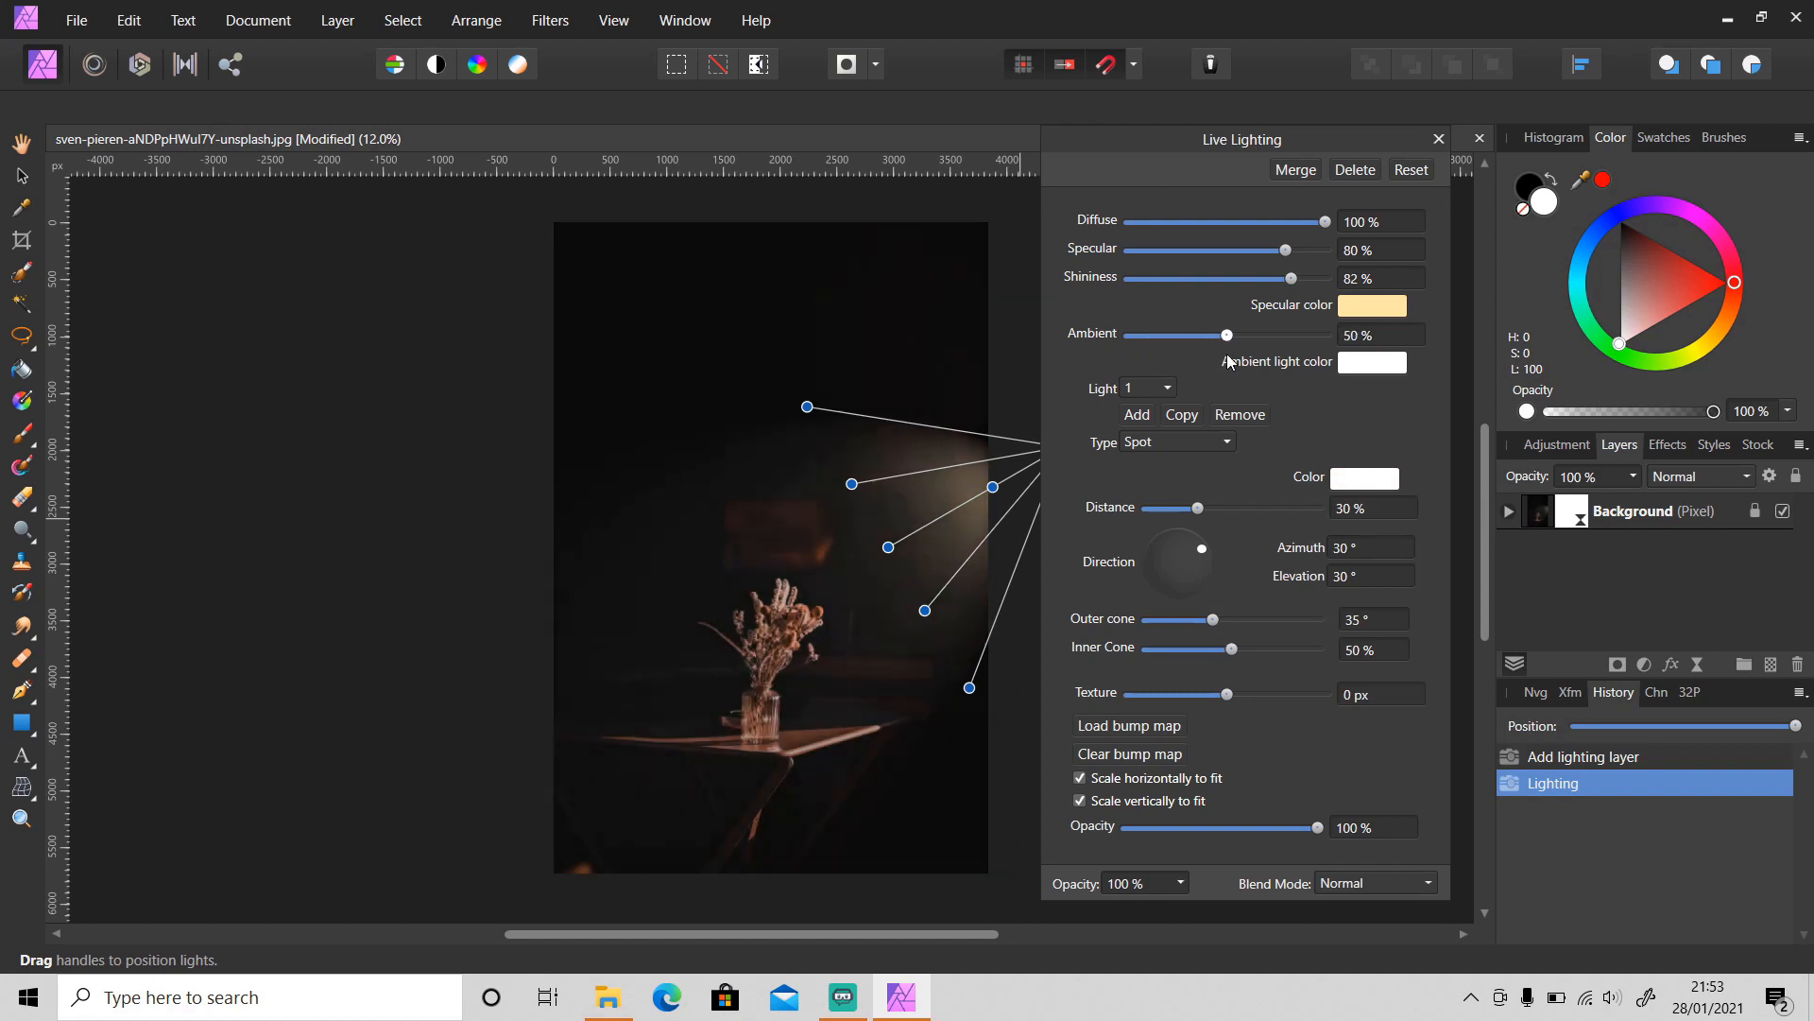
left_click(1370, 365)
mouse_move(1400, 518)
left_mouse_down()
mouse_move(1531, 509)
mouse_move(1309, 588)
left_mouse_up()
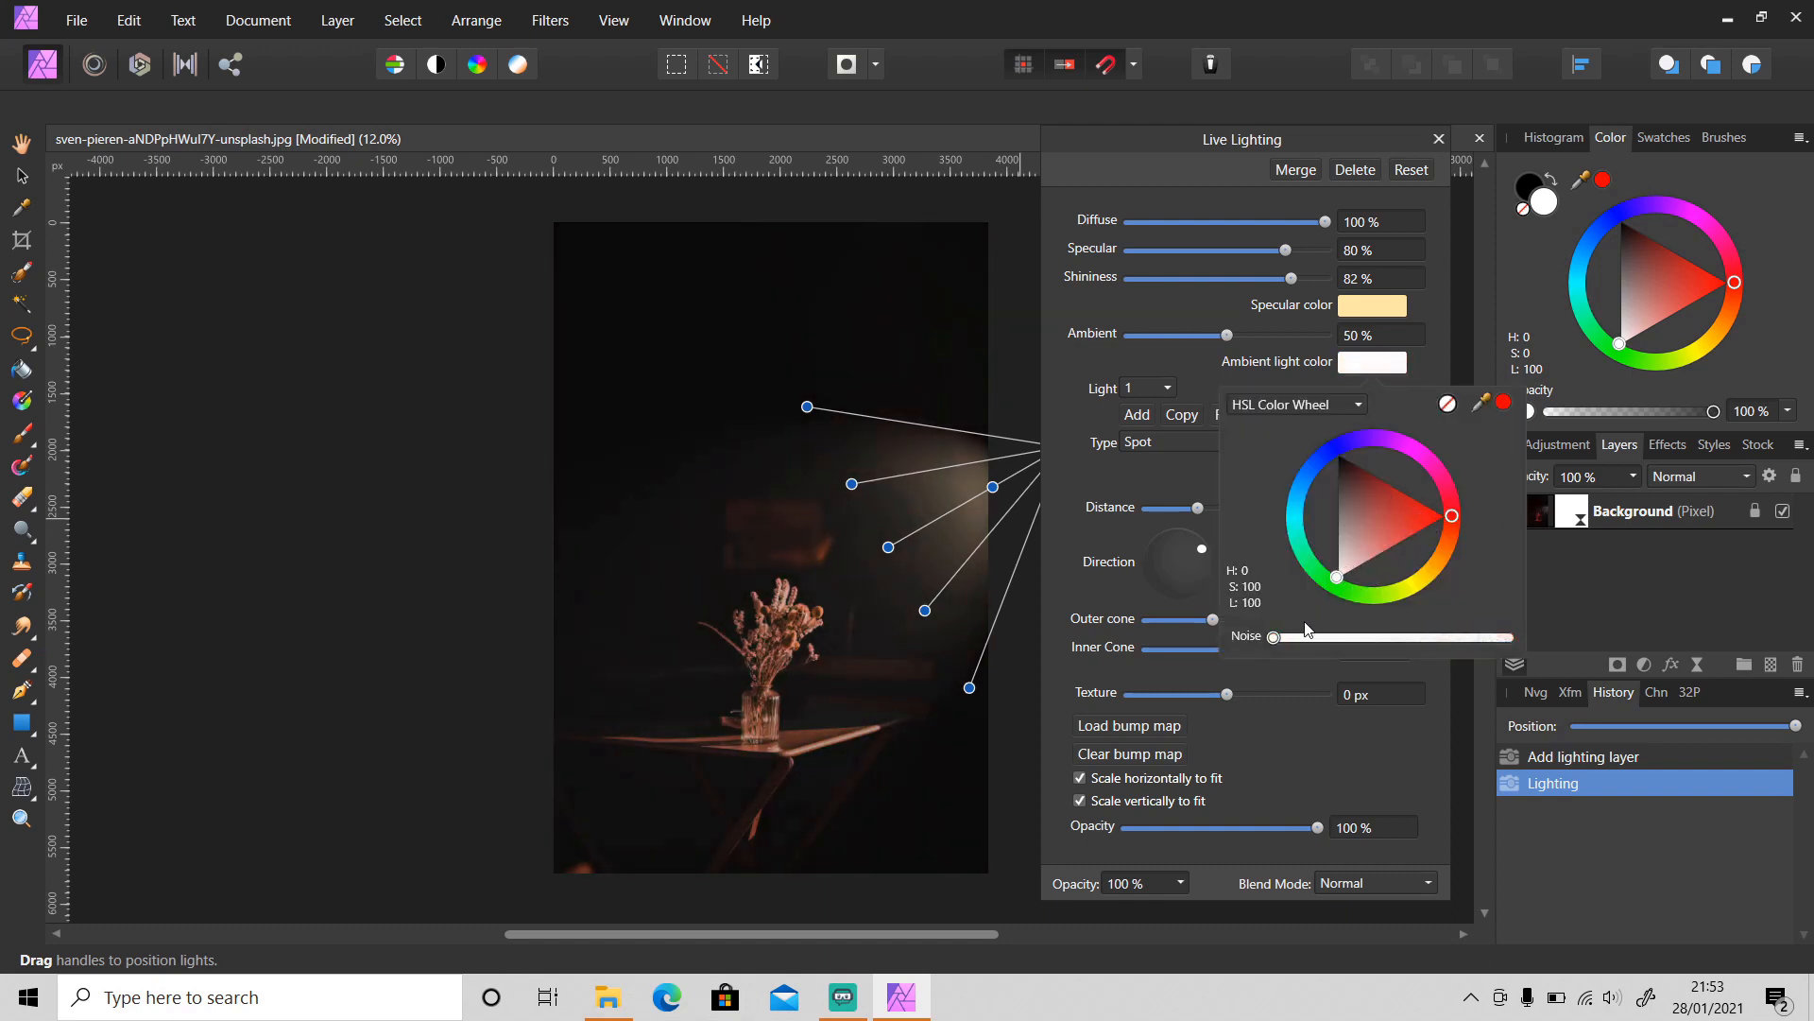
left_click(1204, 309)
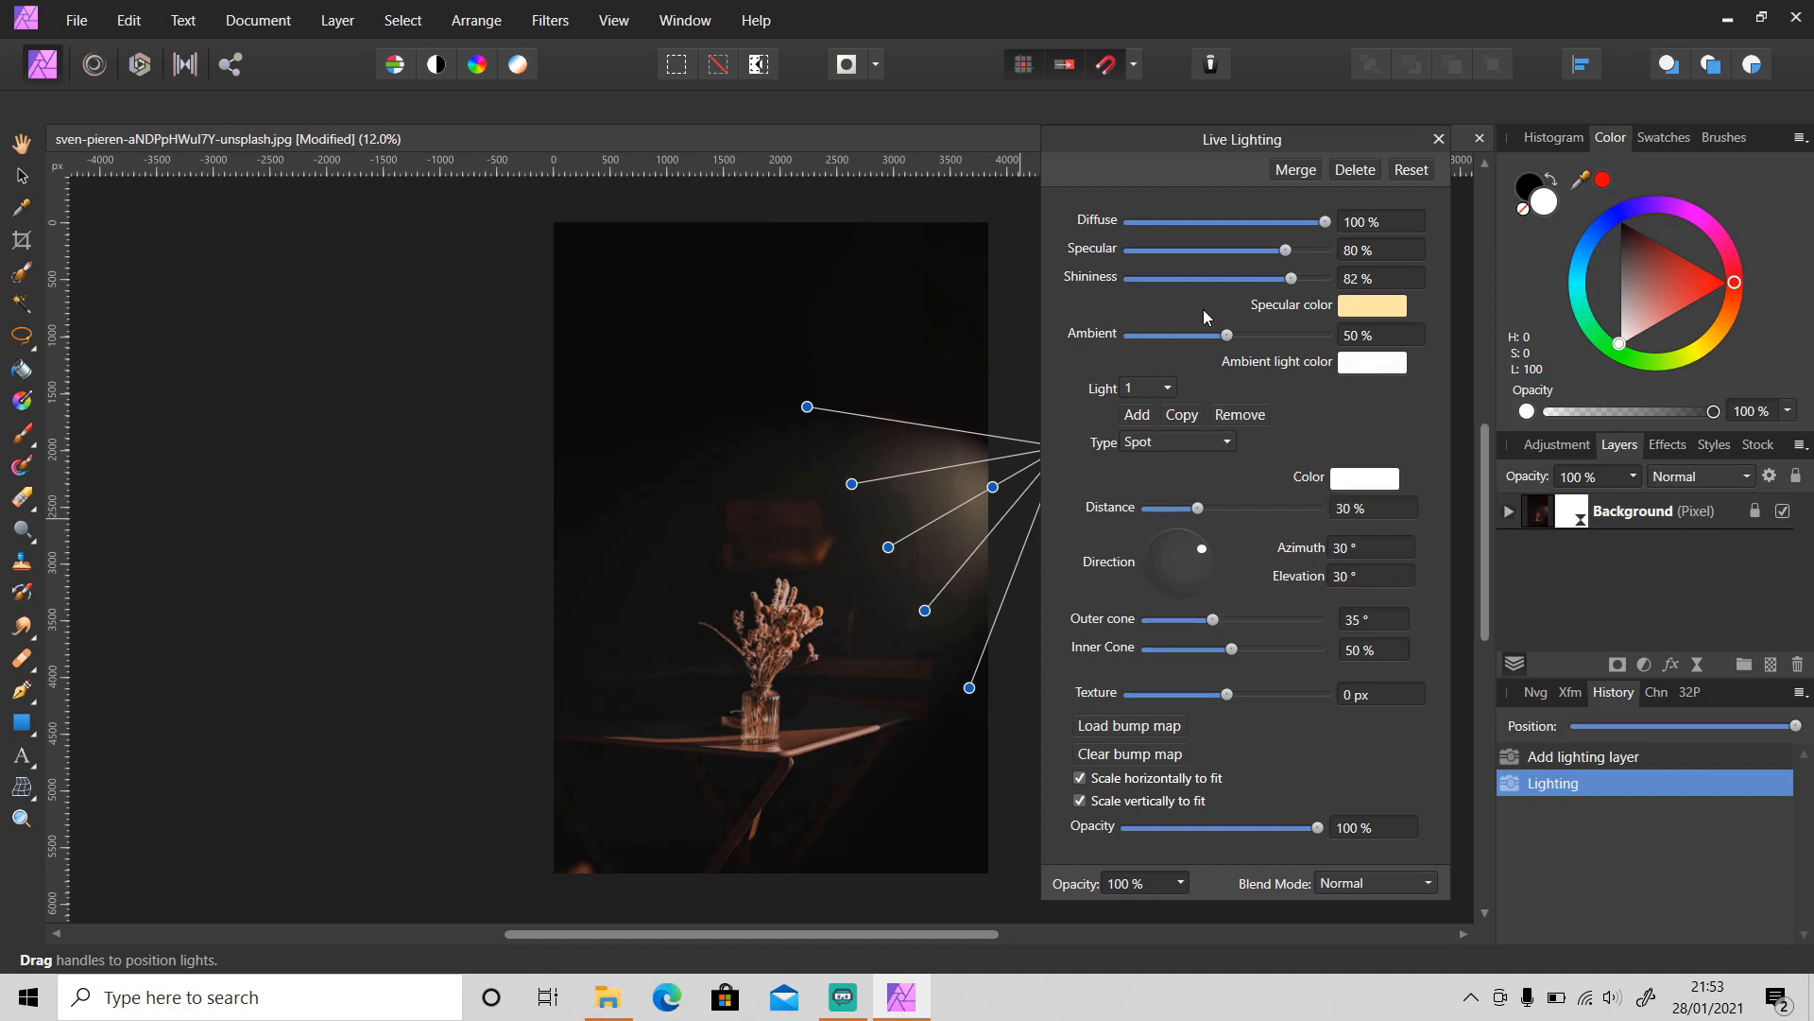
Try adding a second light placed in the upper part of the photo, and remove it again
left_click(1137, 414)
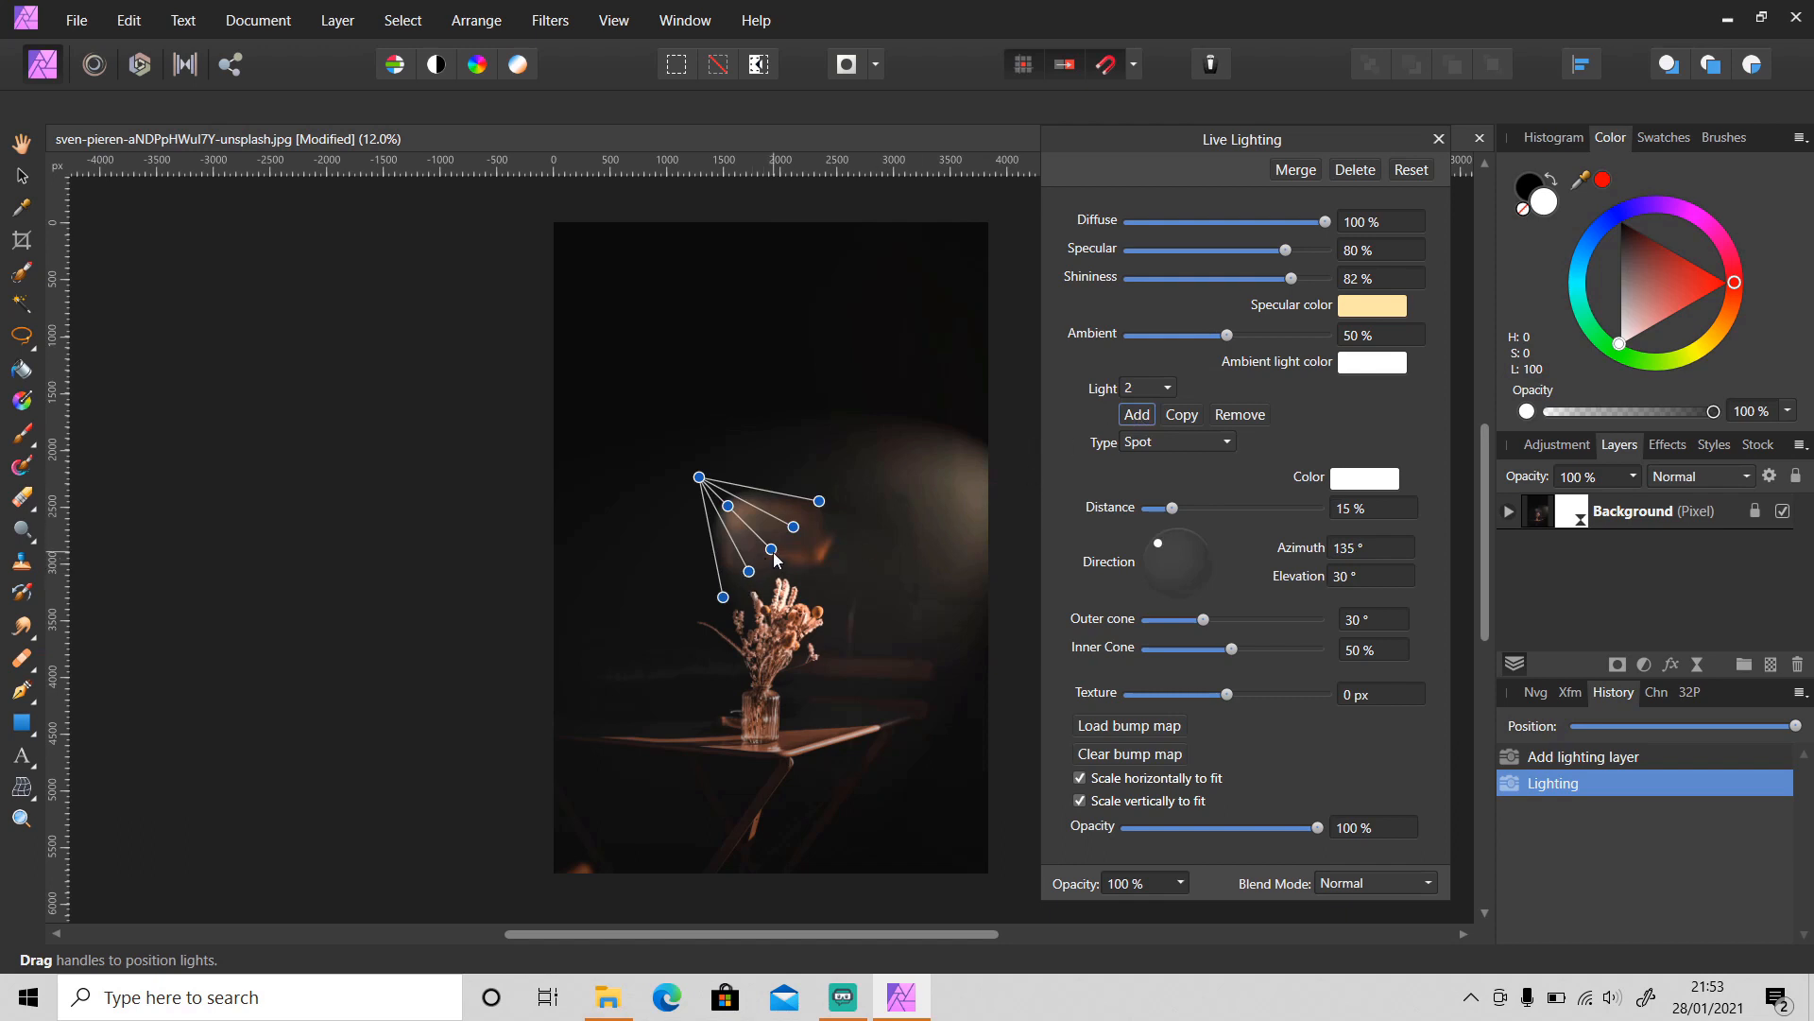
left_click_drag(776, 555, 716, 400)
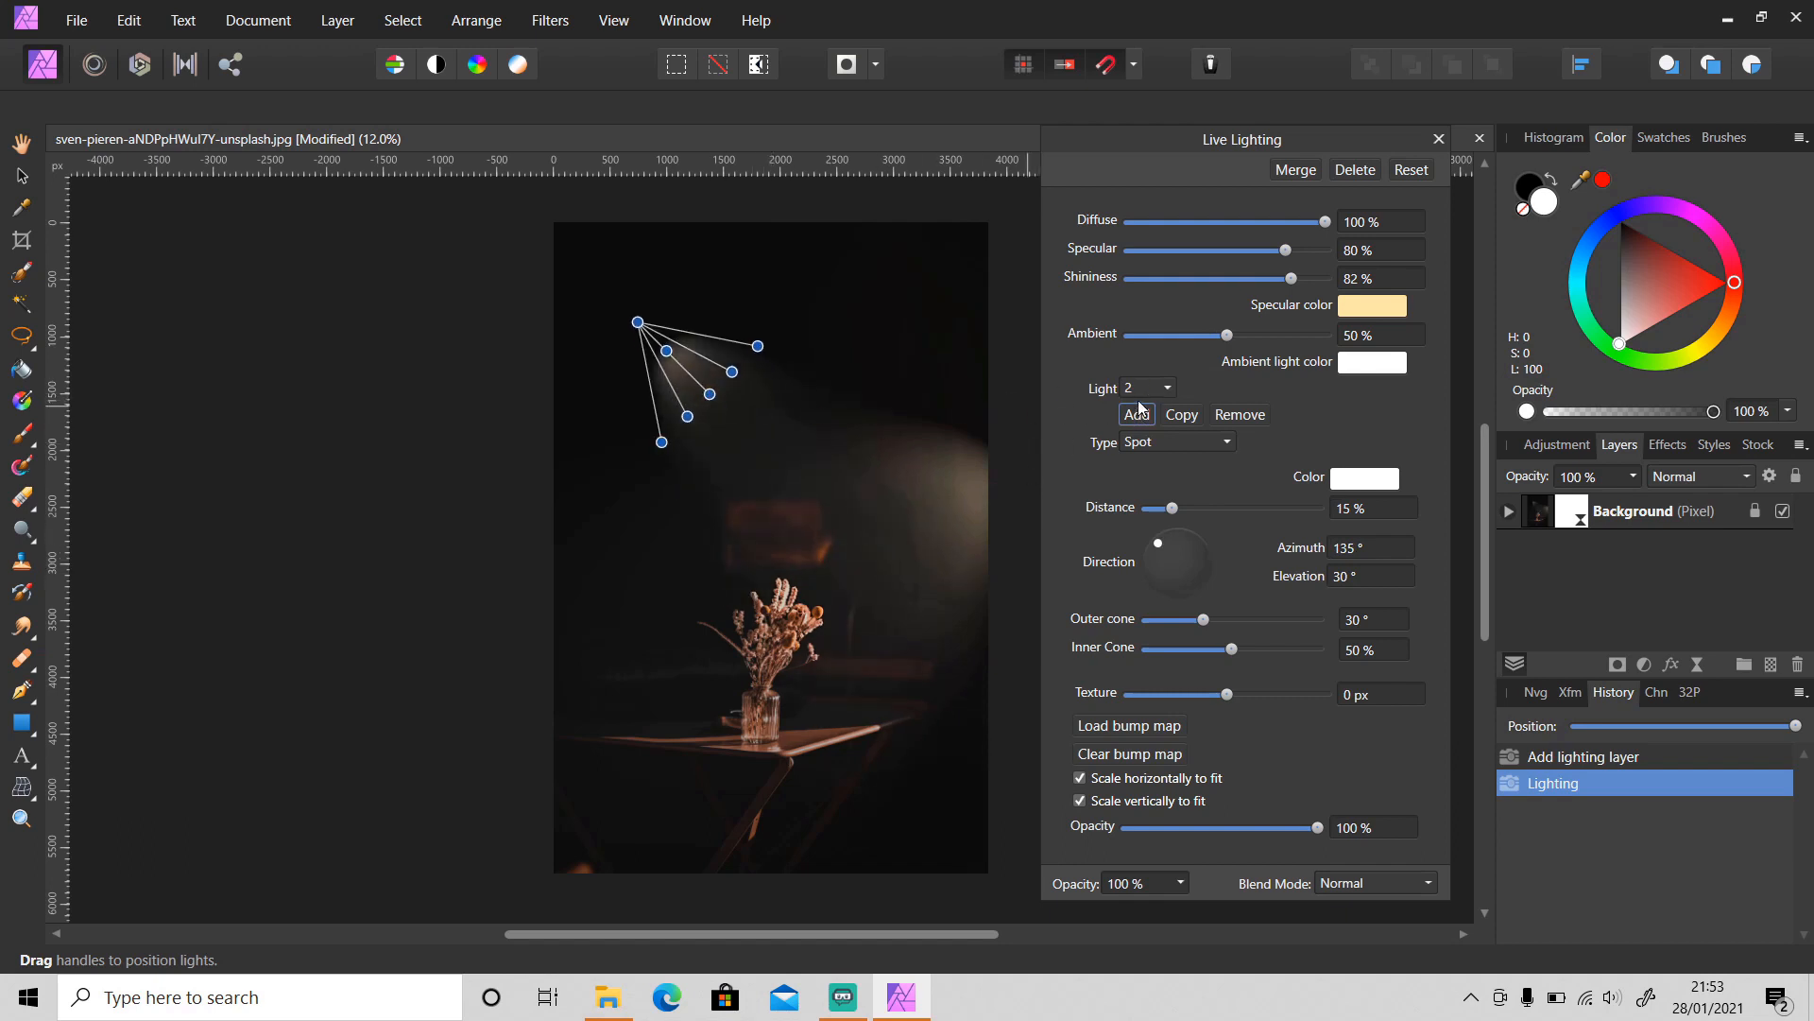
left_click(1257, 421)
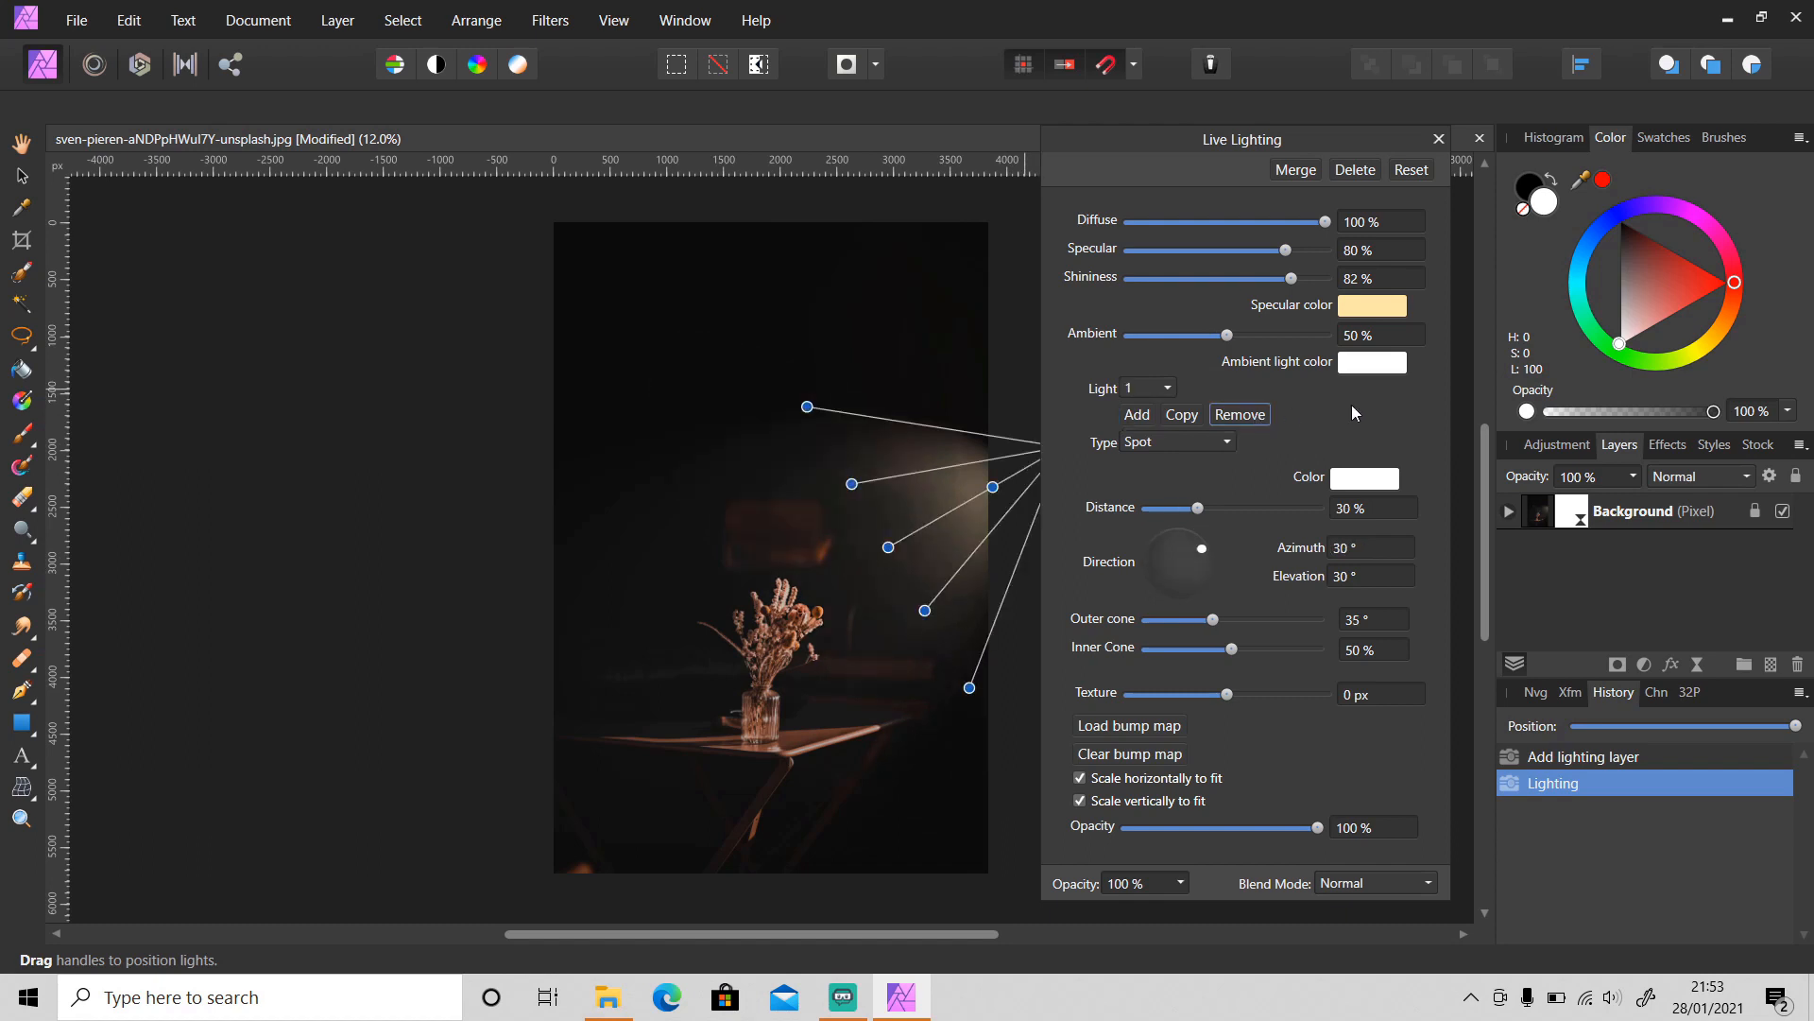
Duplicate the spotlight and move the copy, light 2, to the upper part of the photo
left_click(1183, 416)
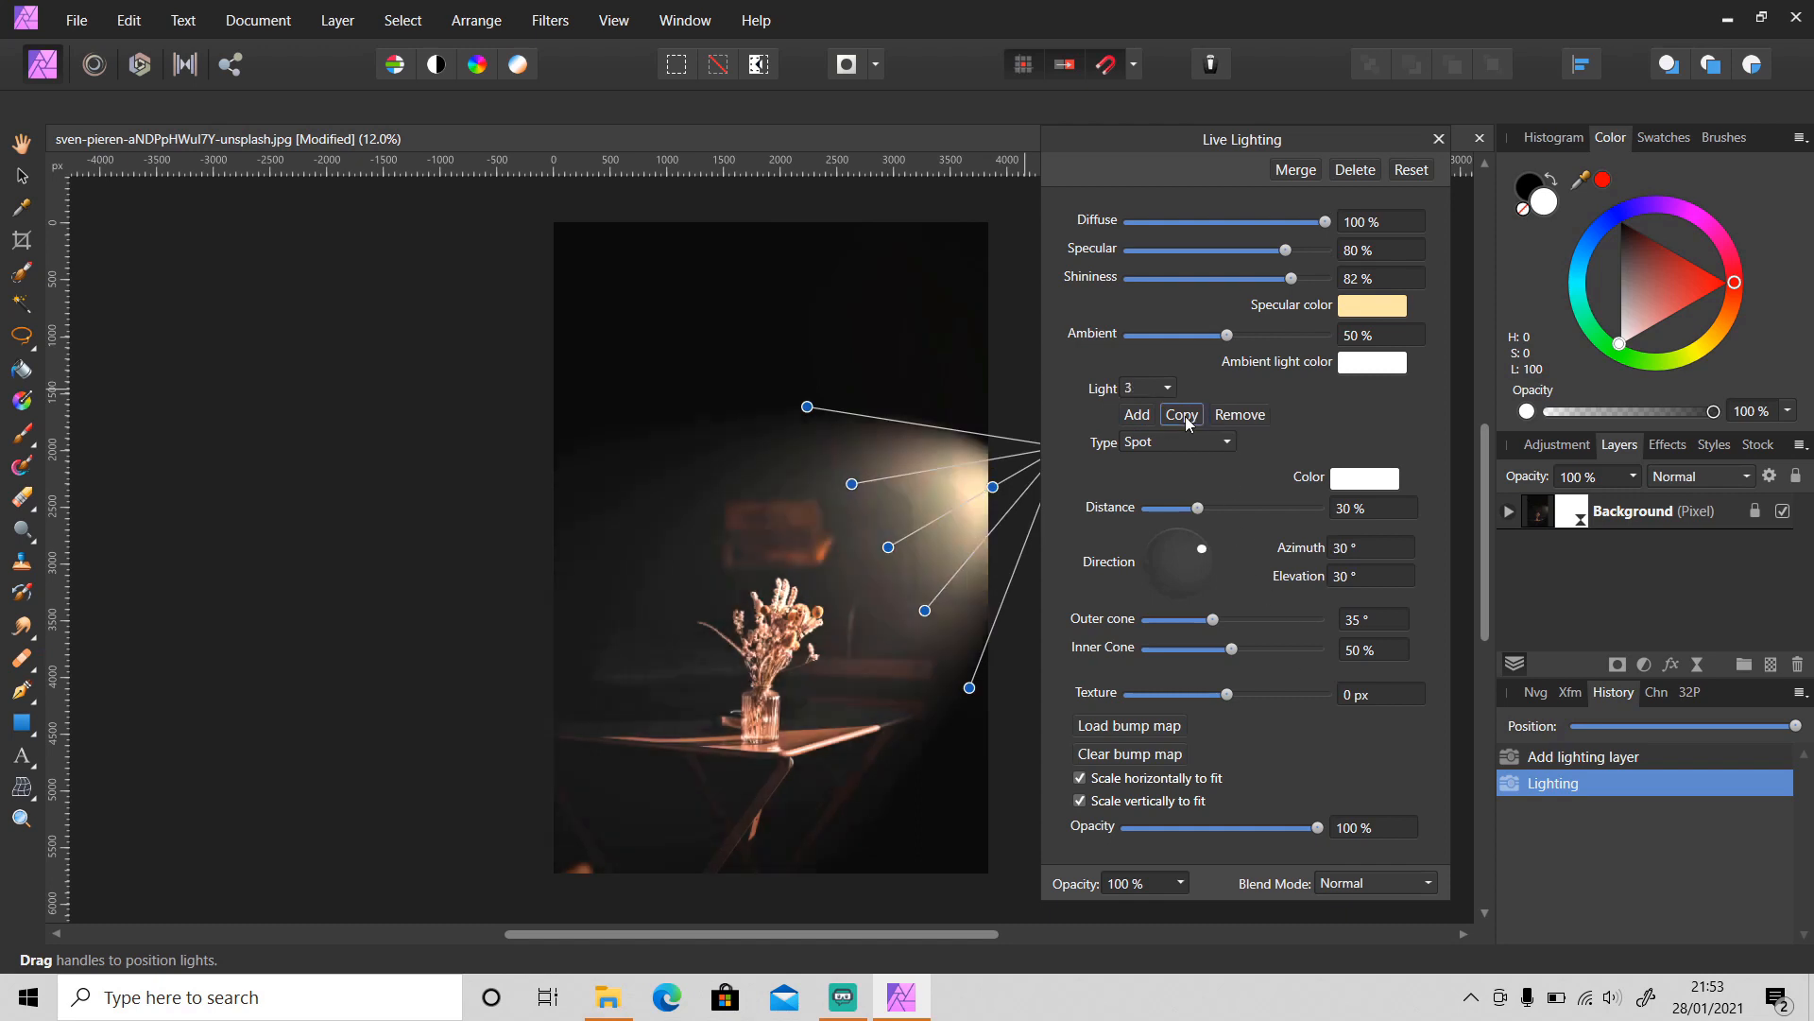
left_click(1231, 414)
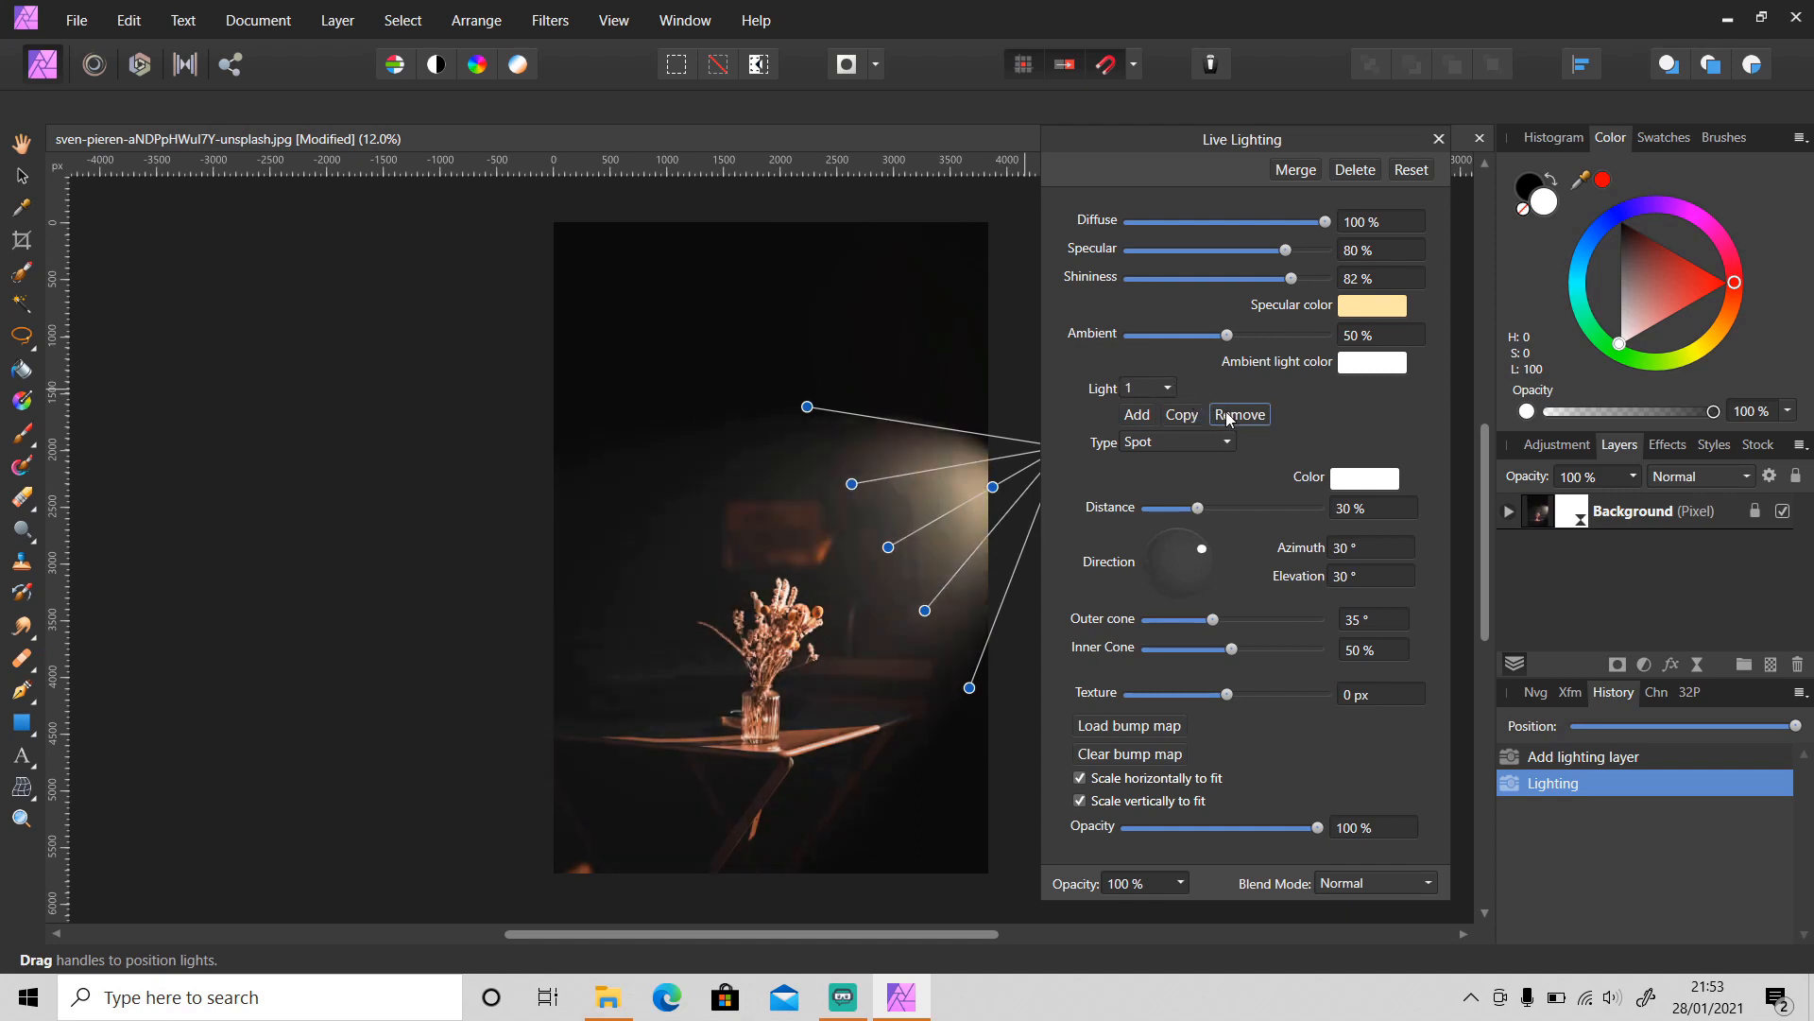
left_click(1155, 388)
left_click(1150, 441)
left_click_drag(886, 551, 659, 384)
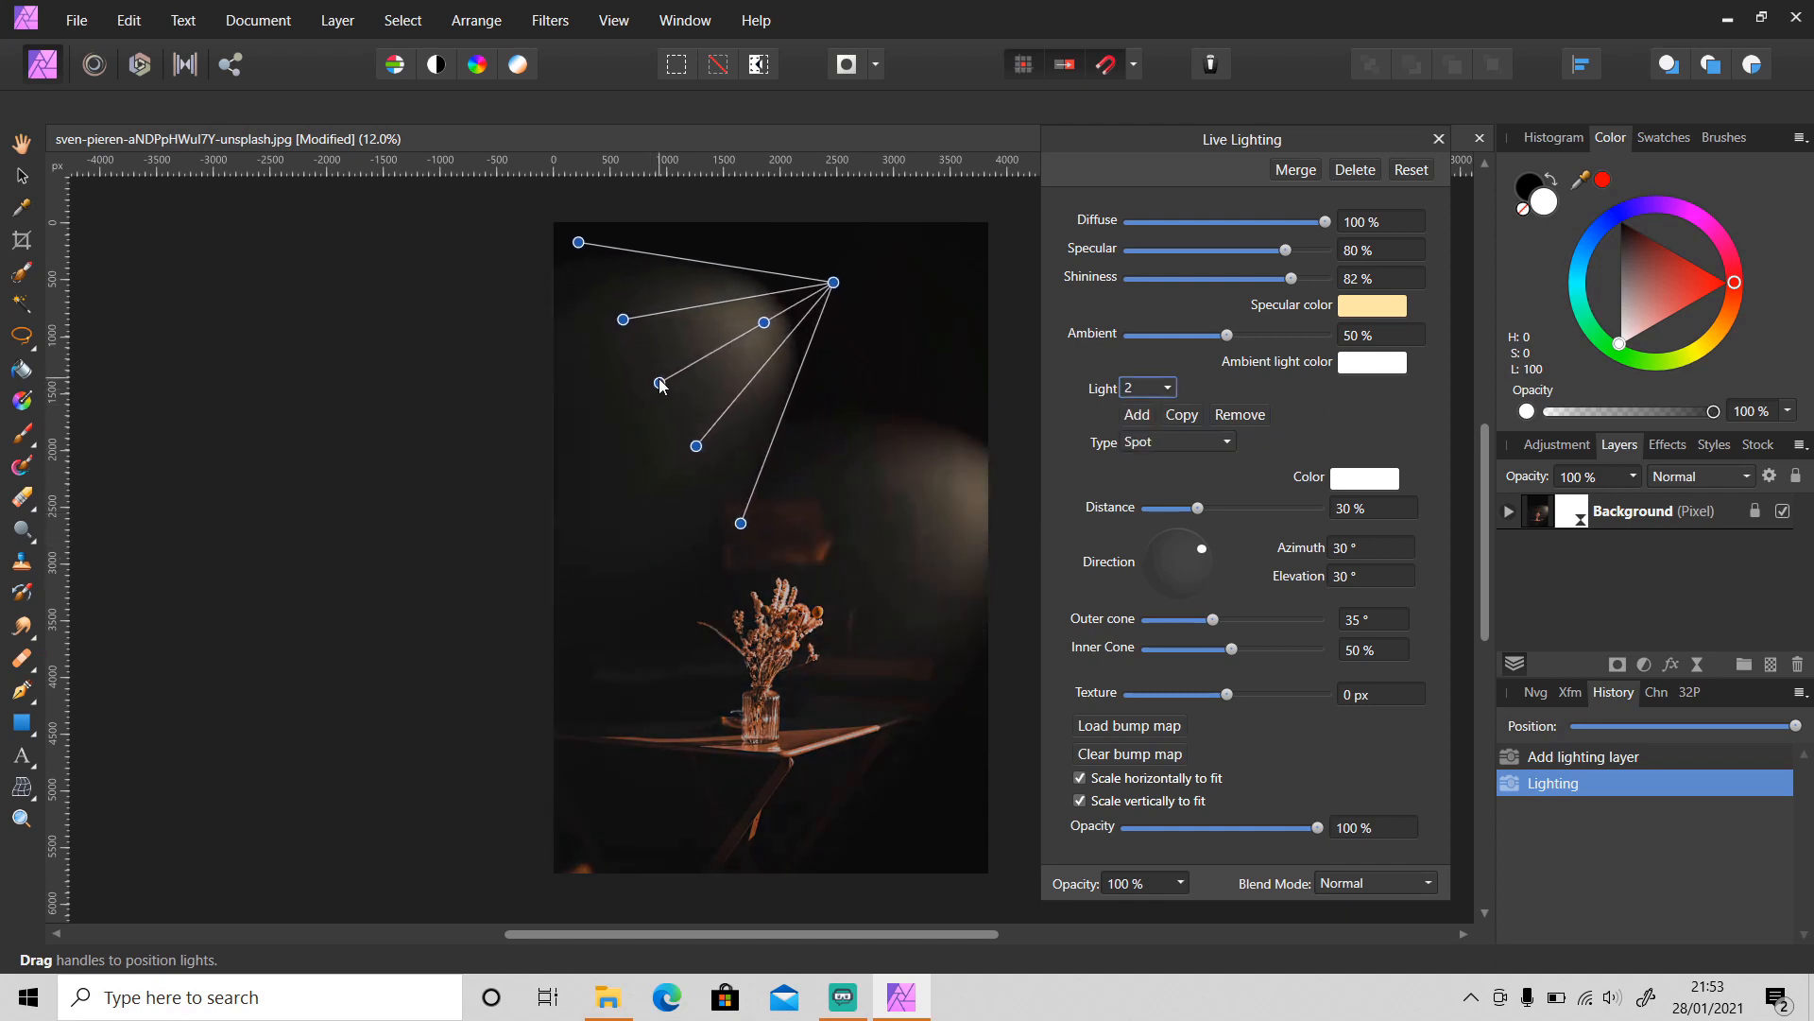
Set light 2's azimuth to 120° and shift the light so its source lies beyond the photo's upper-left corner
left_click(1340, 544)
type("12")
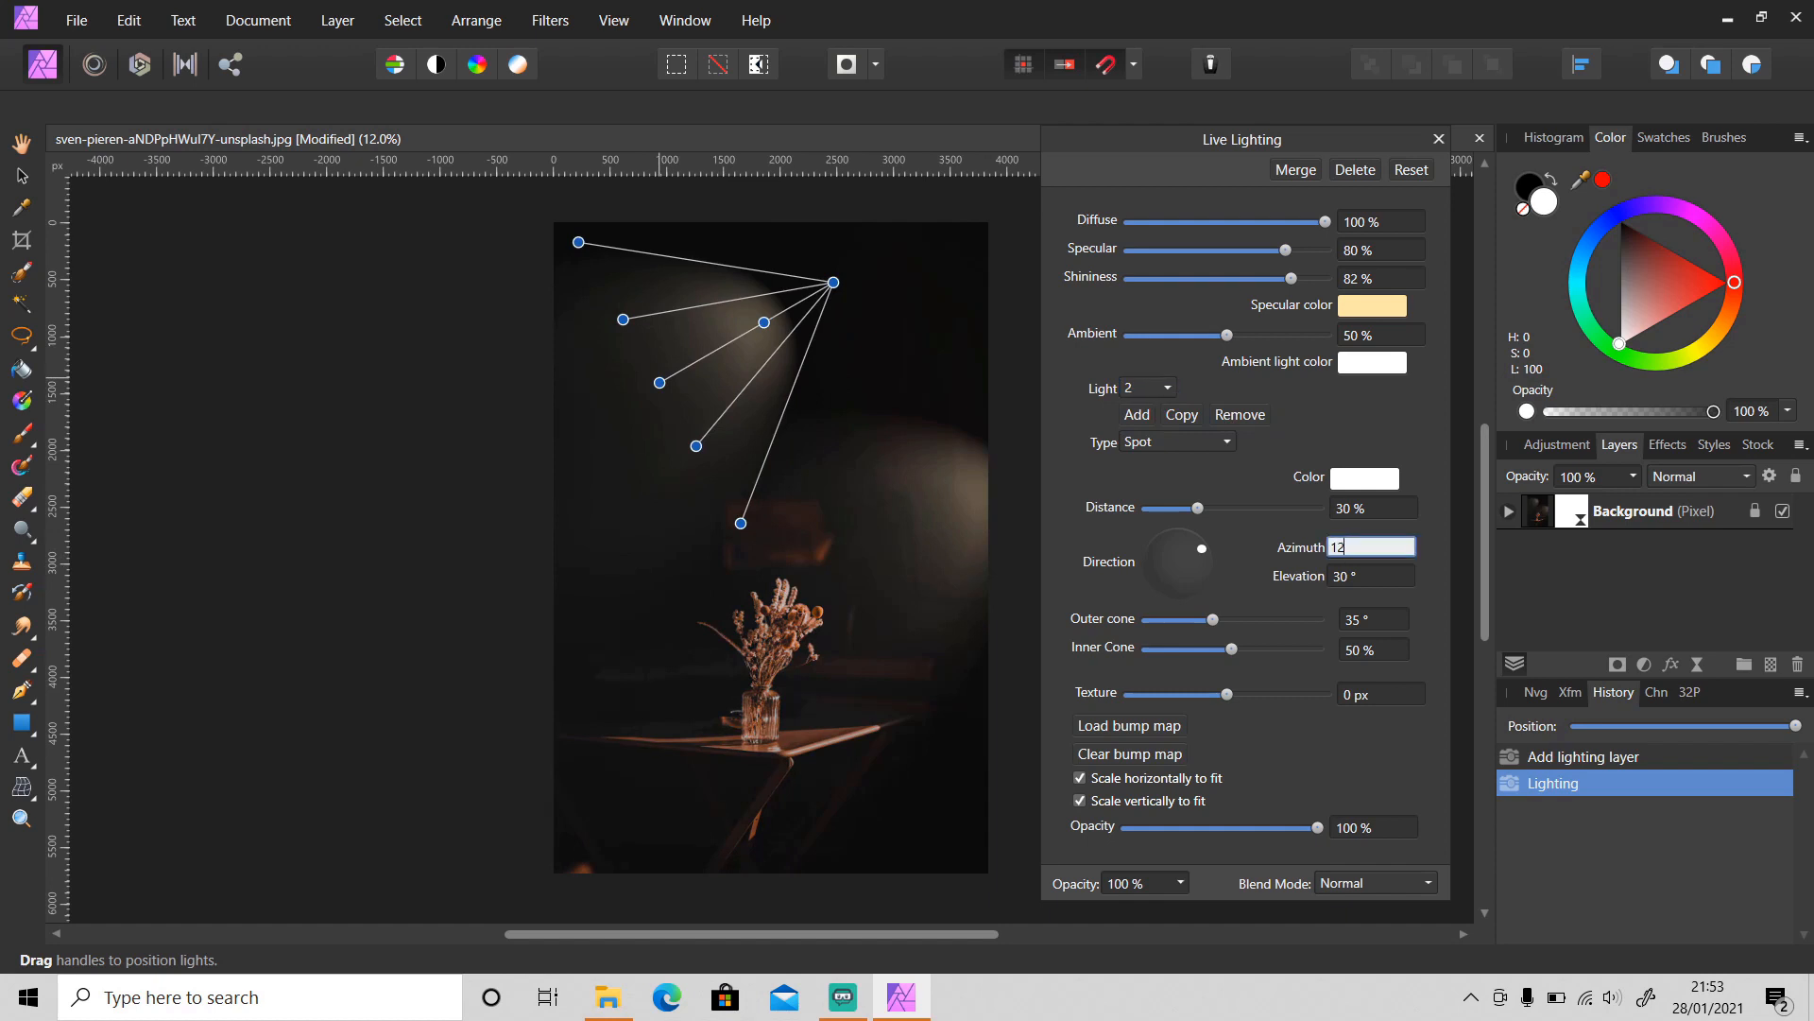
type("0")
key("Return")
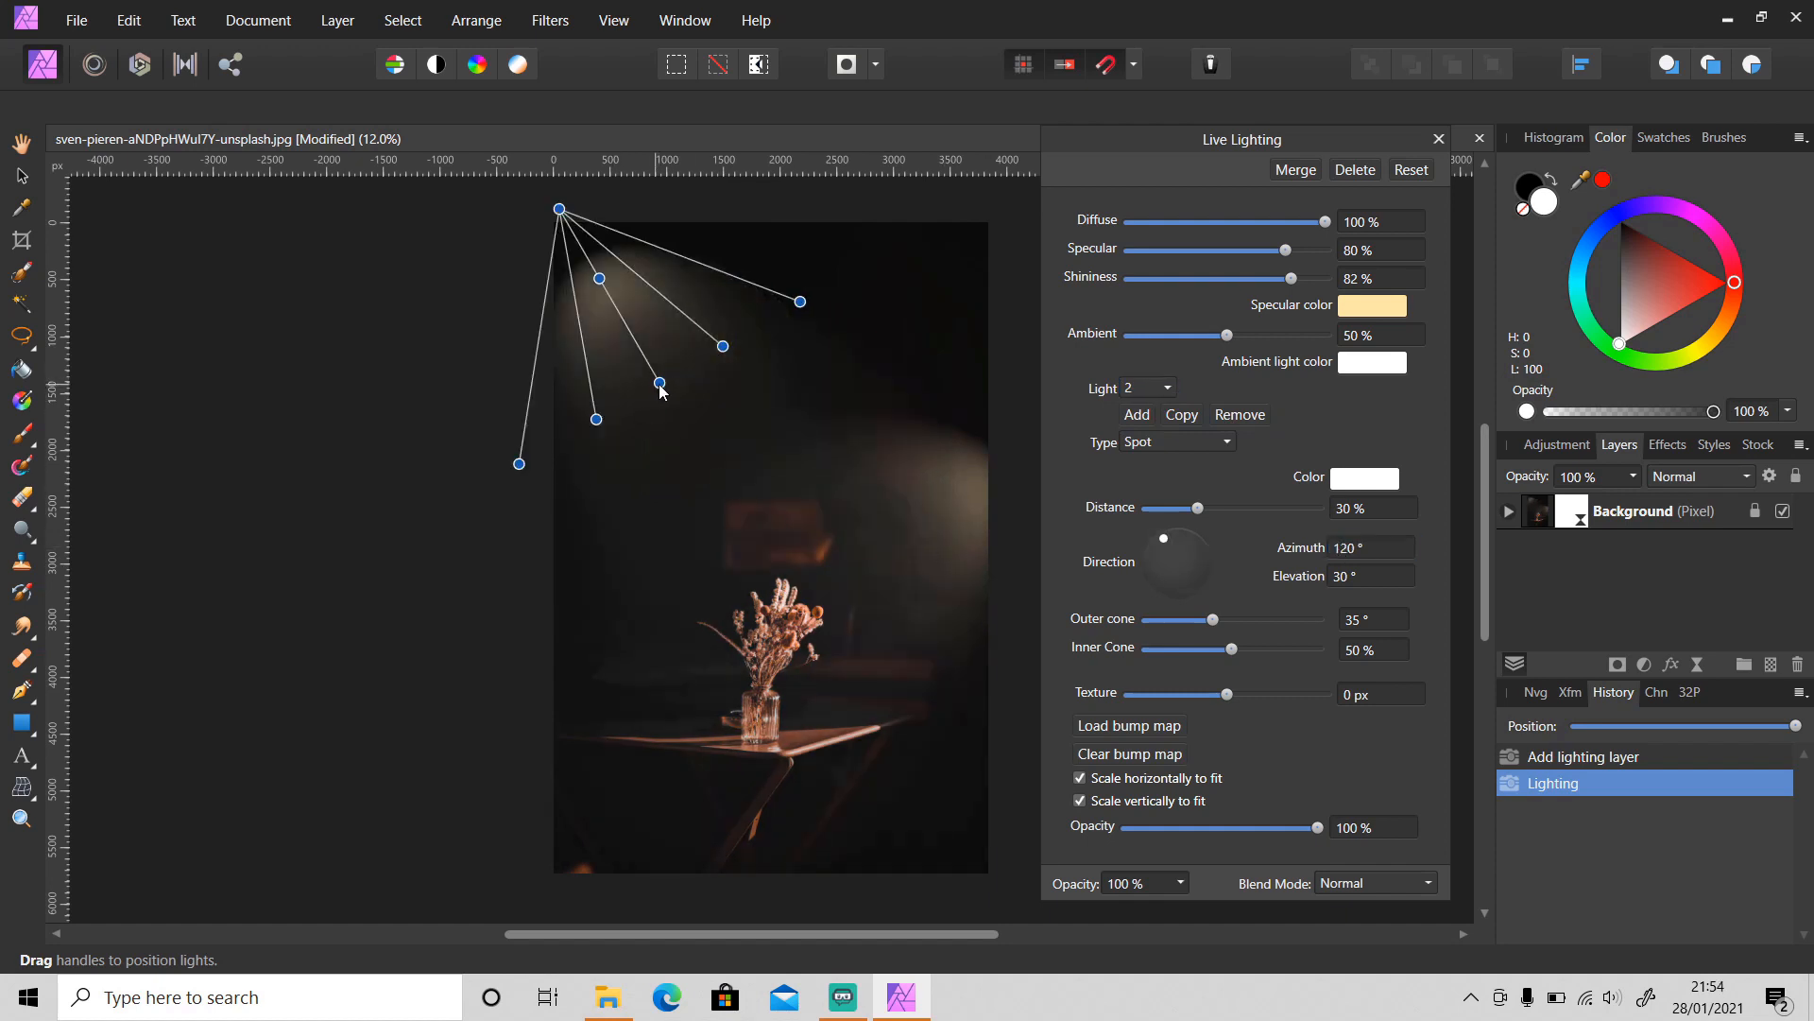
left_click_drag(660, 383, 629, 334)
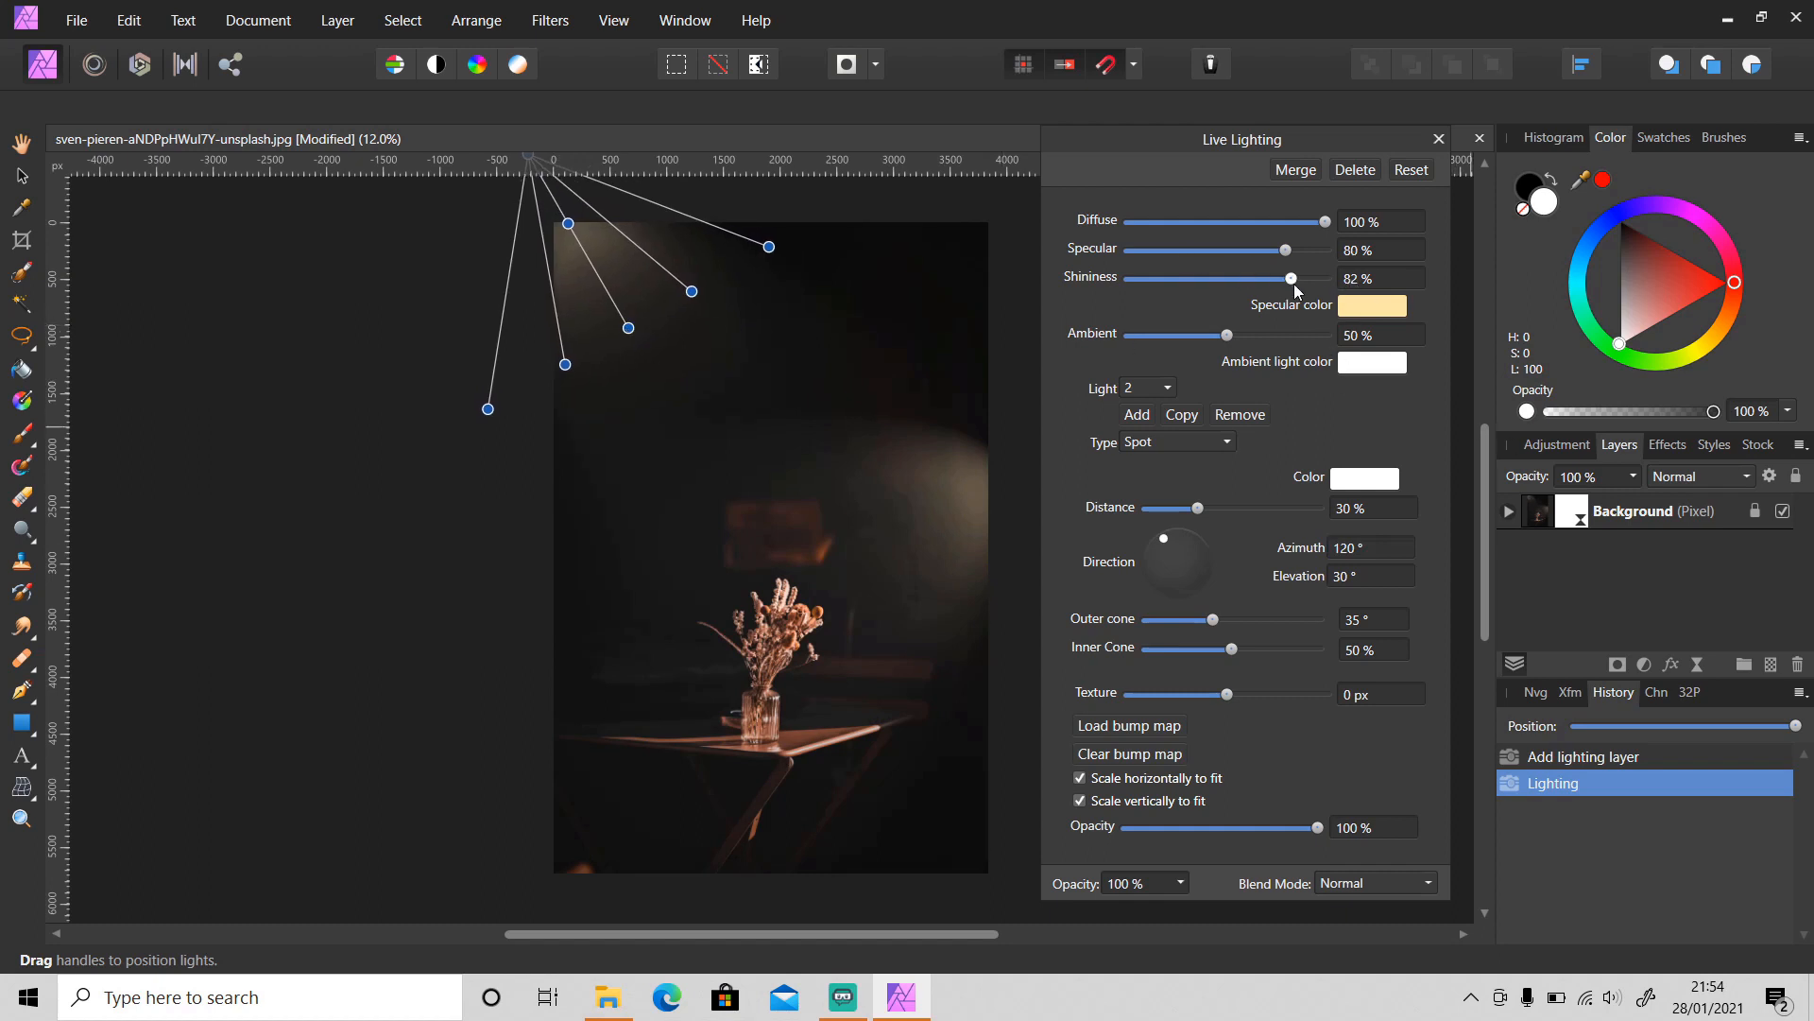
Try shininess values of 86% and 90% while comparing both lights, and return shininess to 82%
left_click_drag(1293, 281, 1299, 283)
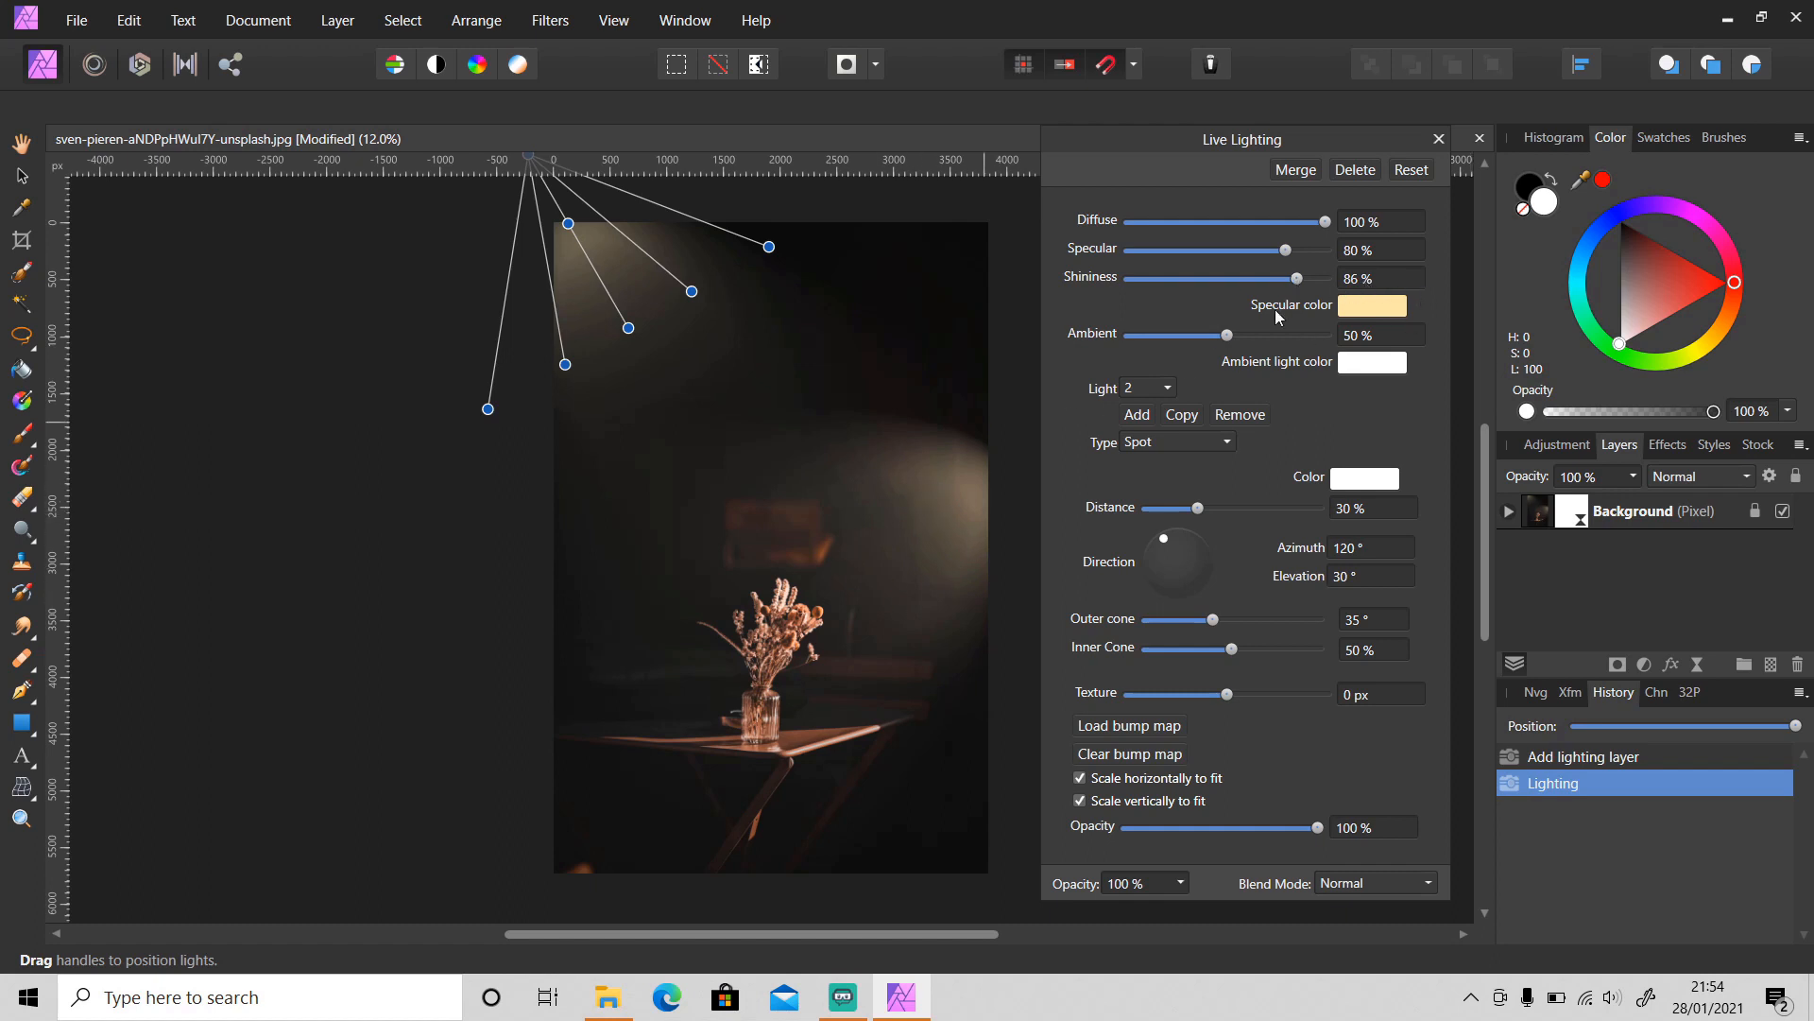
left_click_drag(1301, 283, 1310, 283)
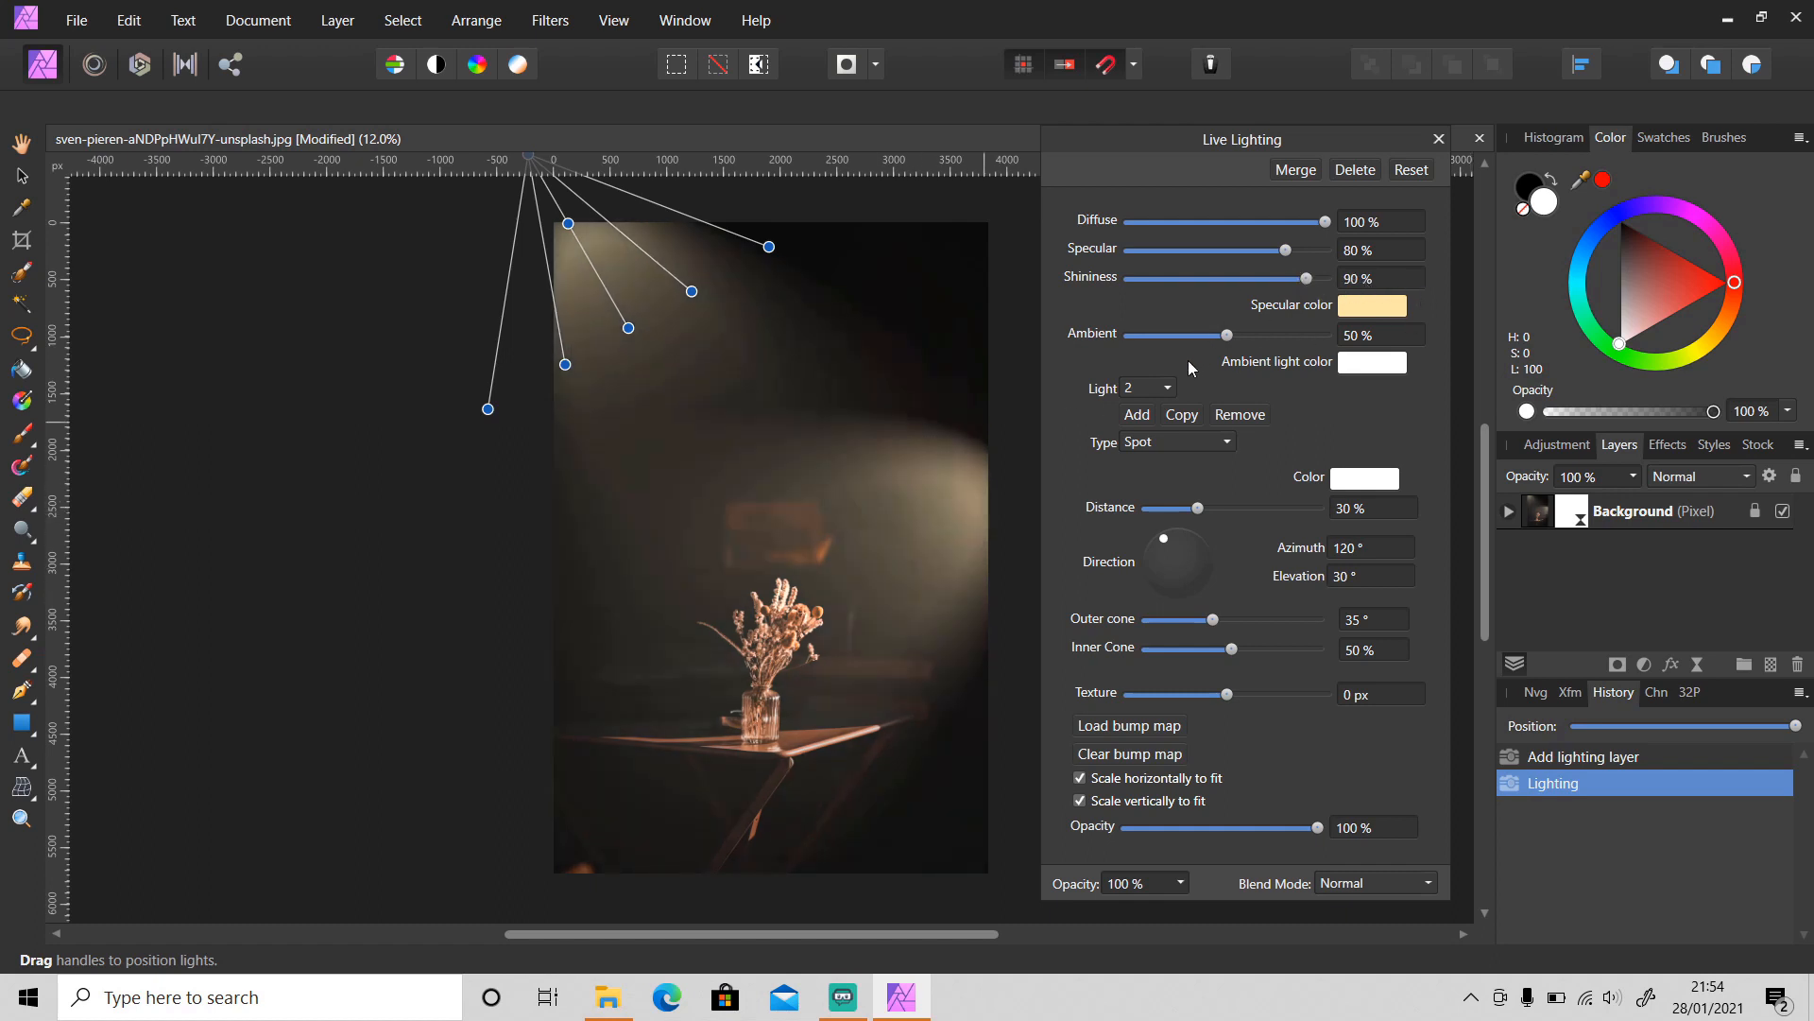
left_click(1160, 387)
left_click(1134, 413)
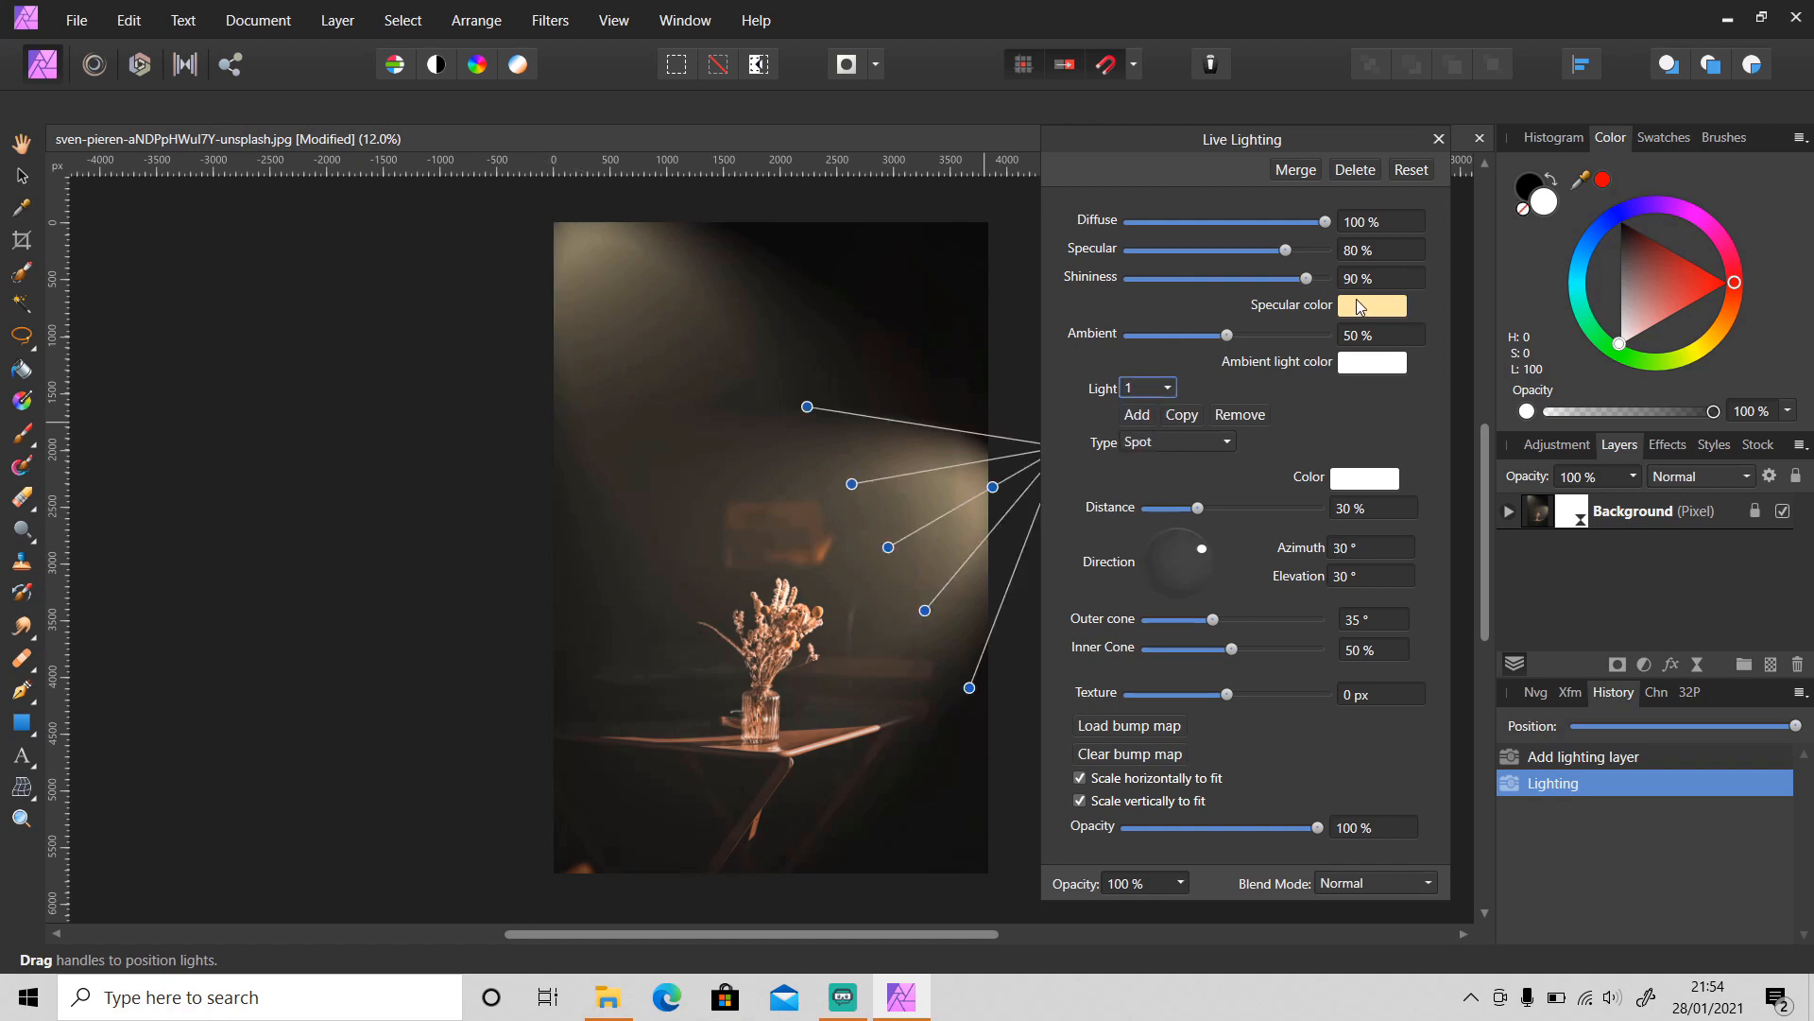
left_click(1149, 387)
left_click(1141, 441)
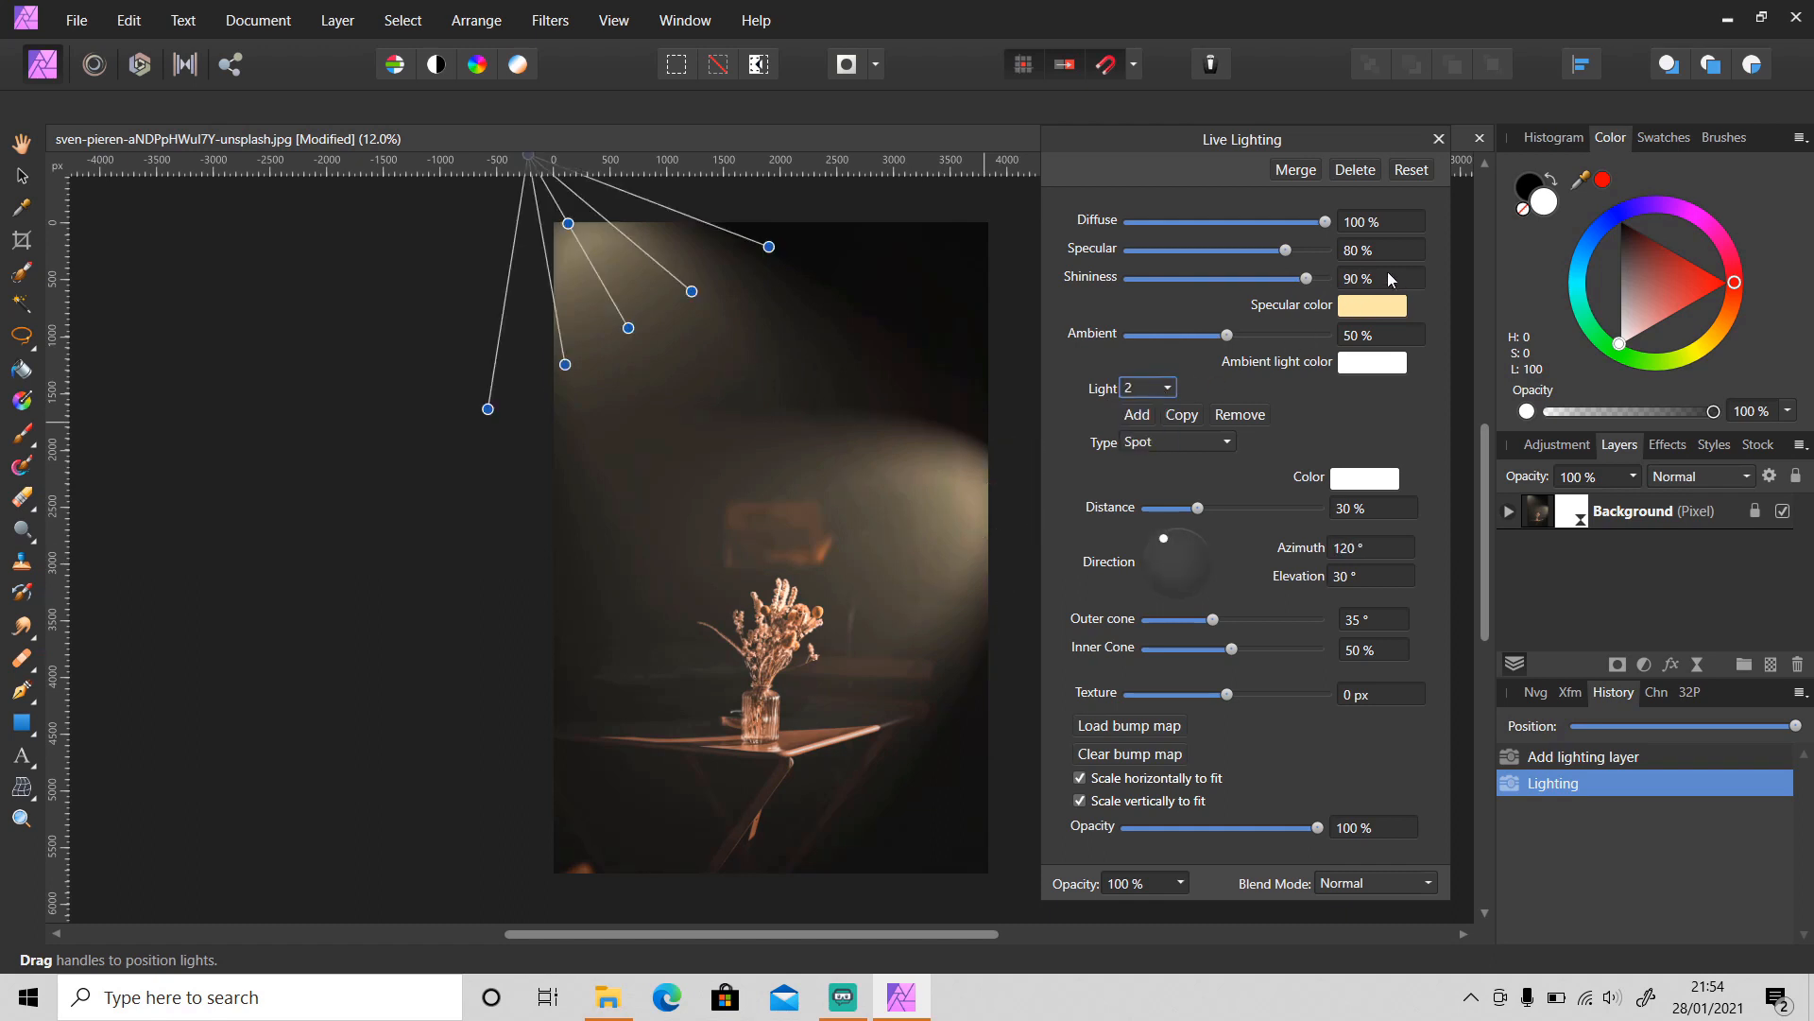
left_click(1364, 281)
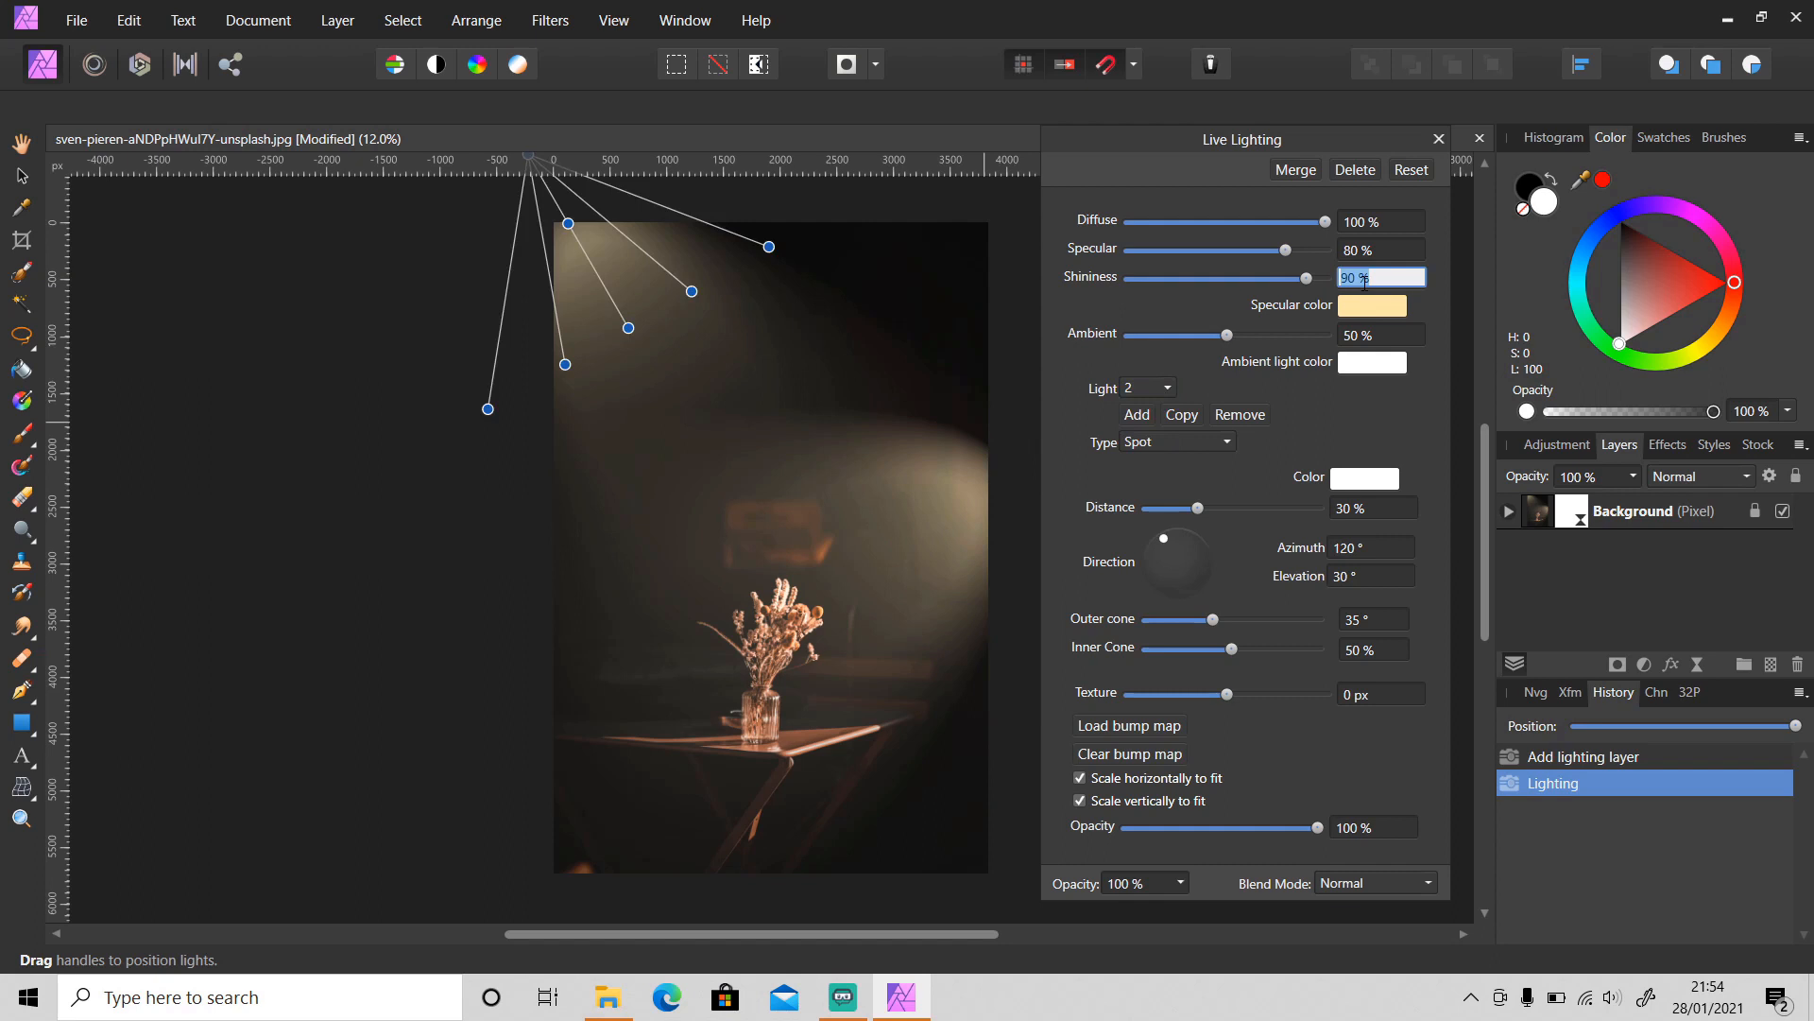
type("82")
key("Return")
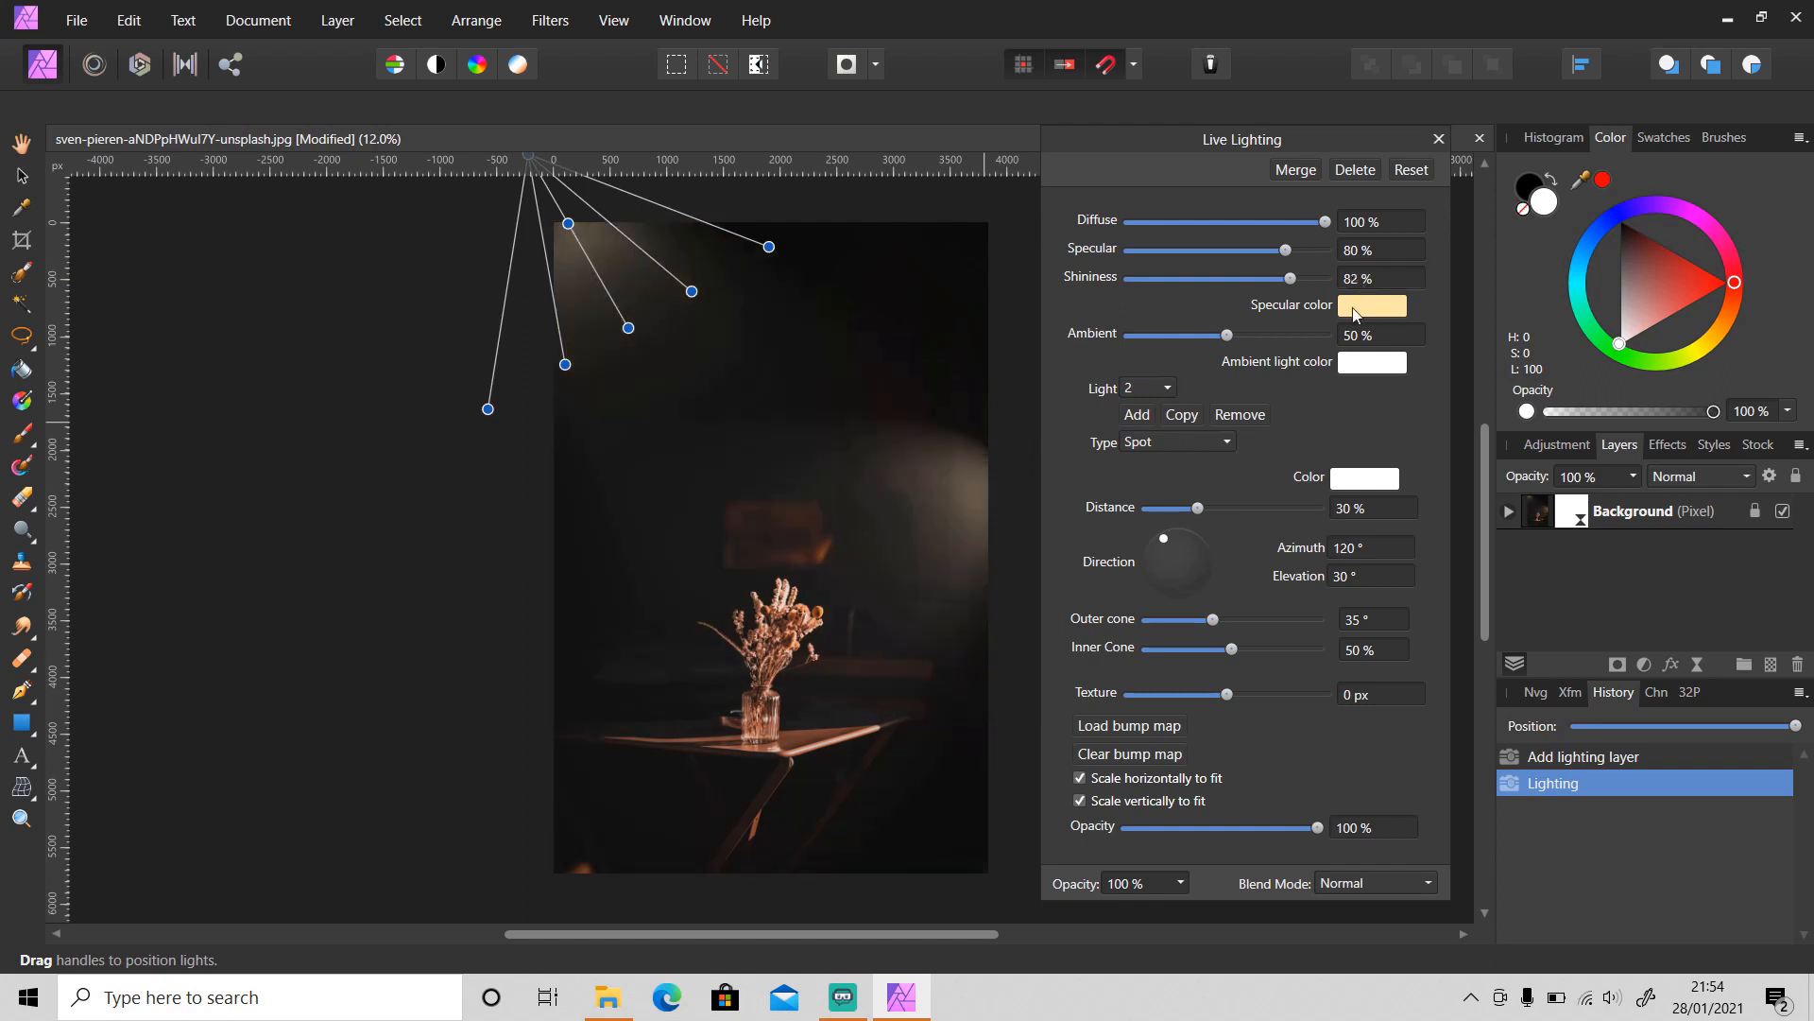
Check the available light types for light 1 without changing it, and close the Live Lighting settings
left_click(1581, 517)
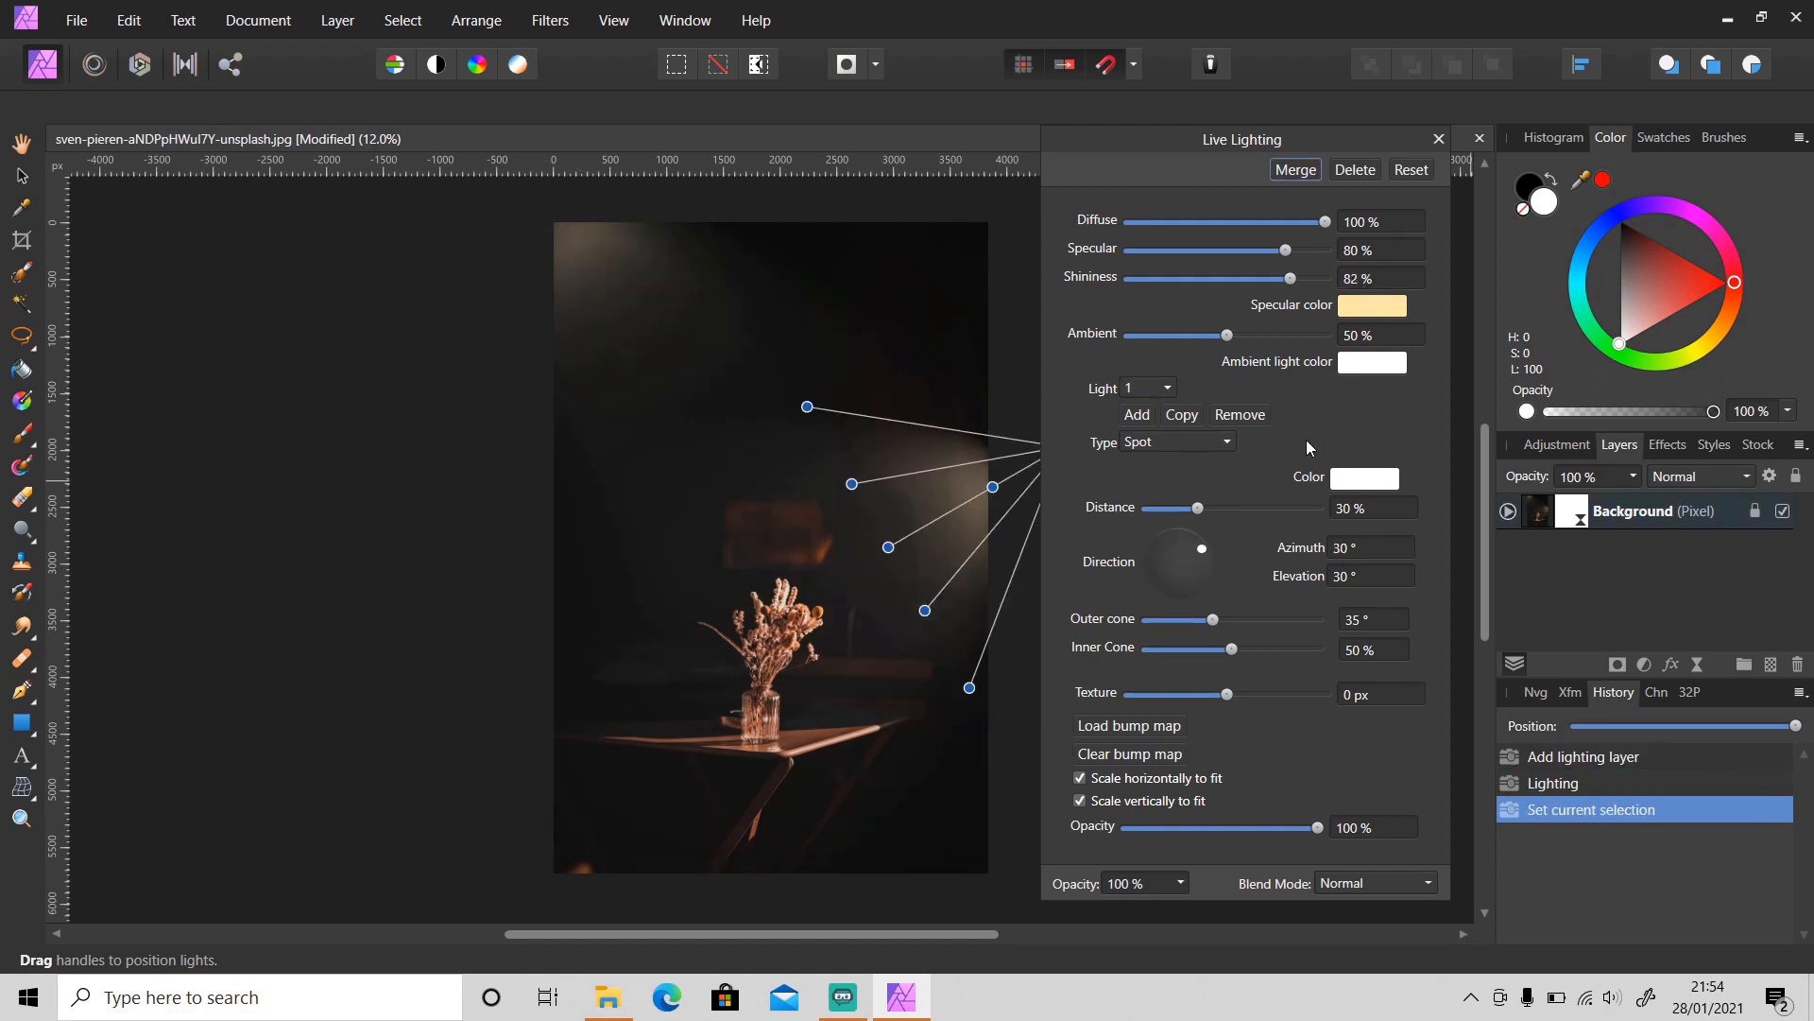
left_click(1225, 444)
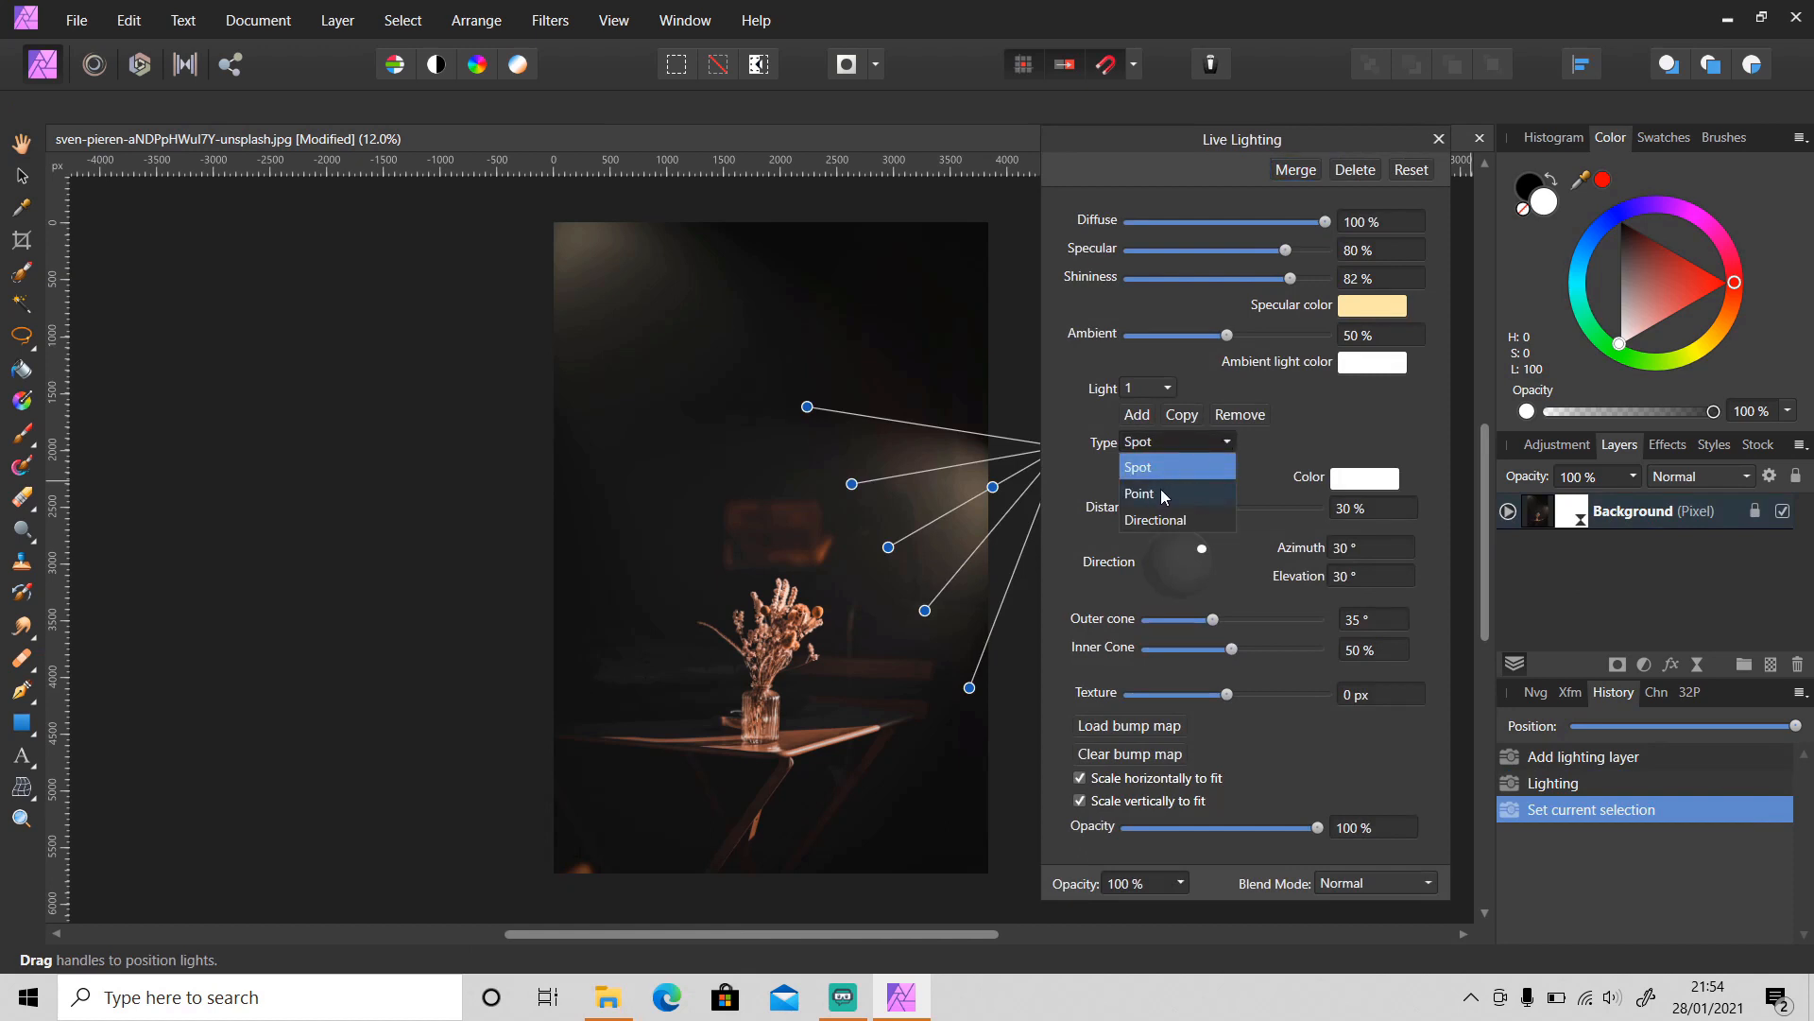
left_click(1305, 420)
left_click(1439, 142)
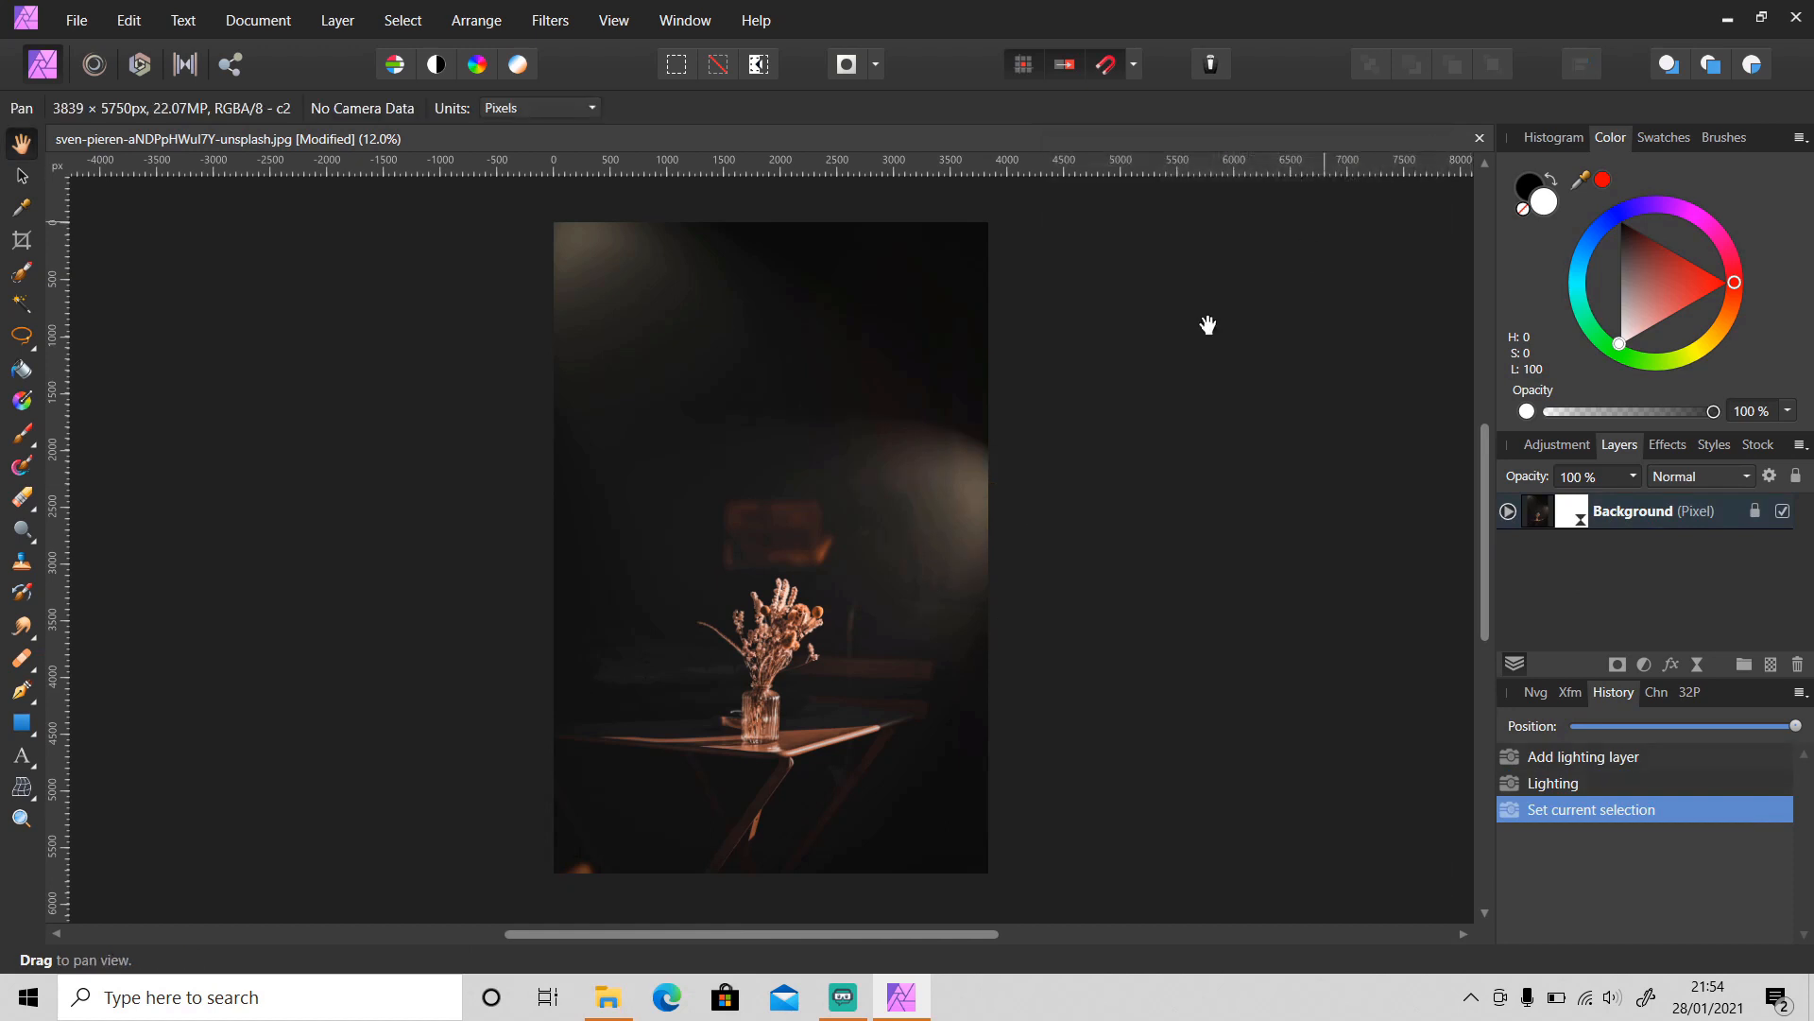
Open the snowy street lamp photo from the Downloads folder as a new document
left_click(607, 997)
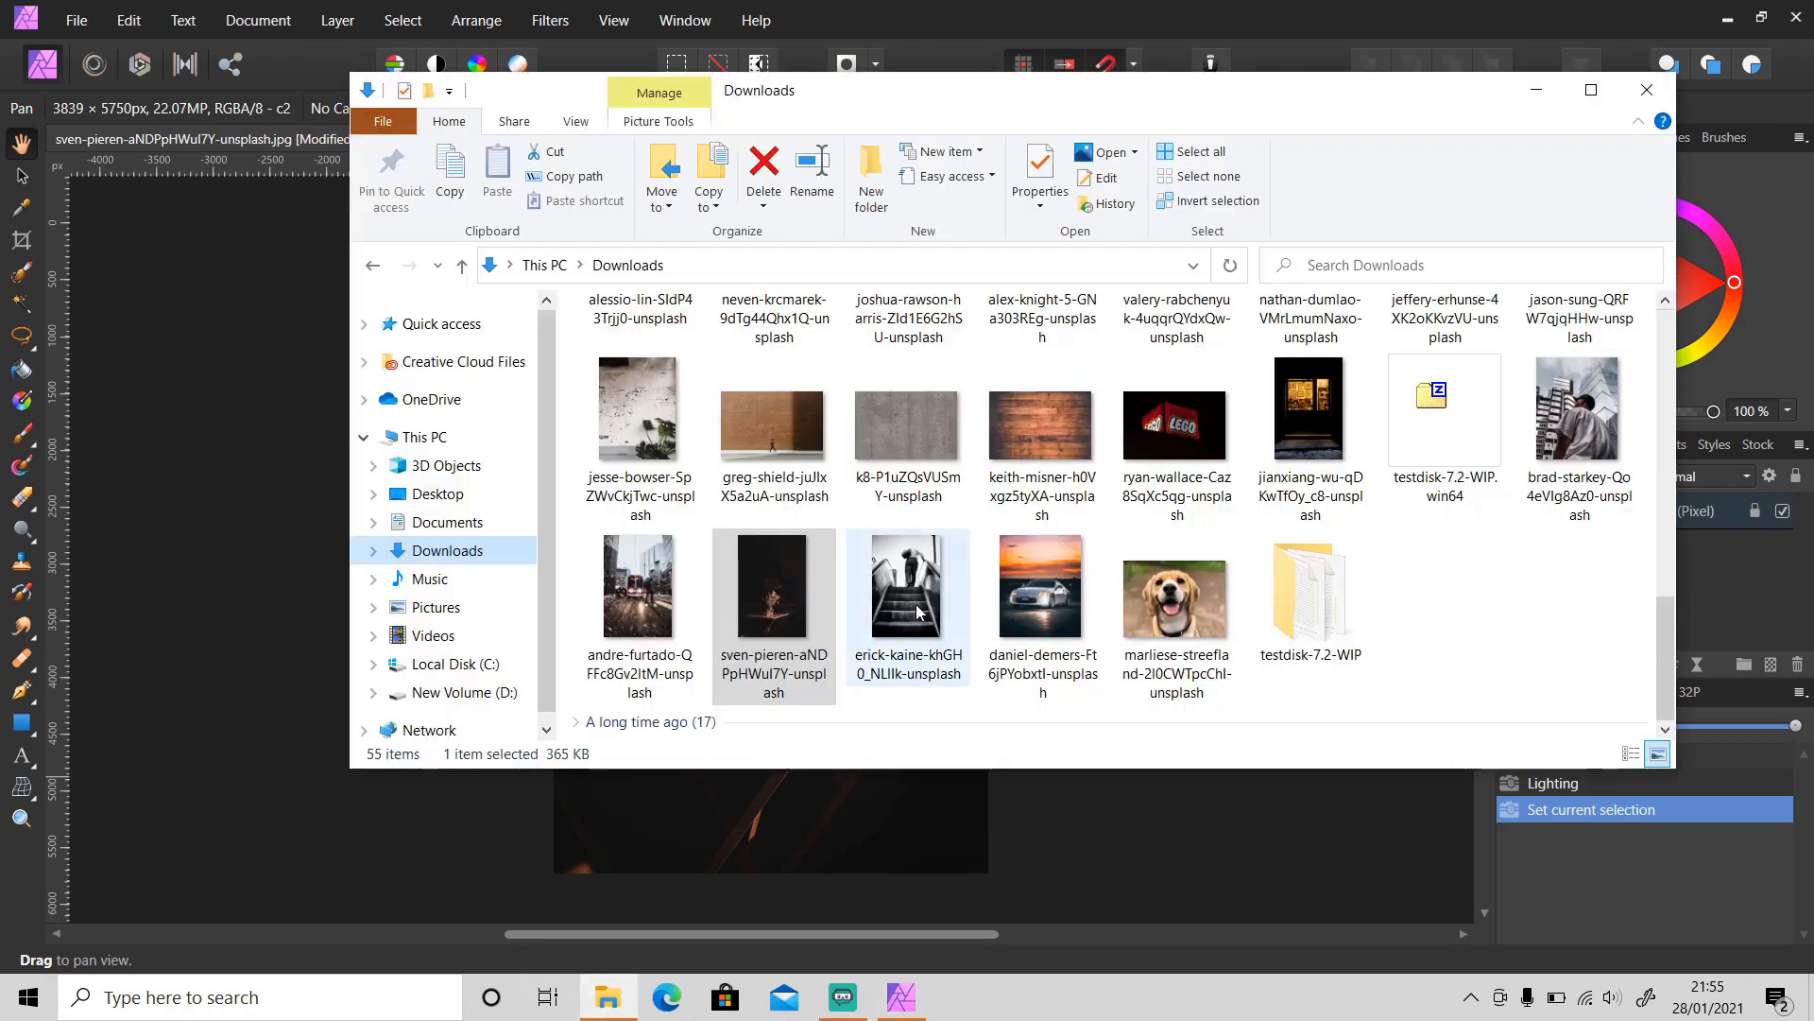
scroll(922, 605, "up", 10)
left_click_drag(774, 416, 1589, 893)
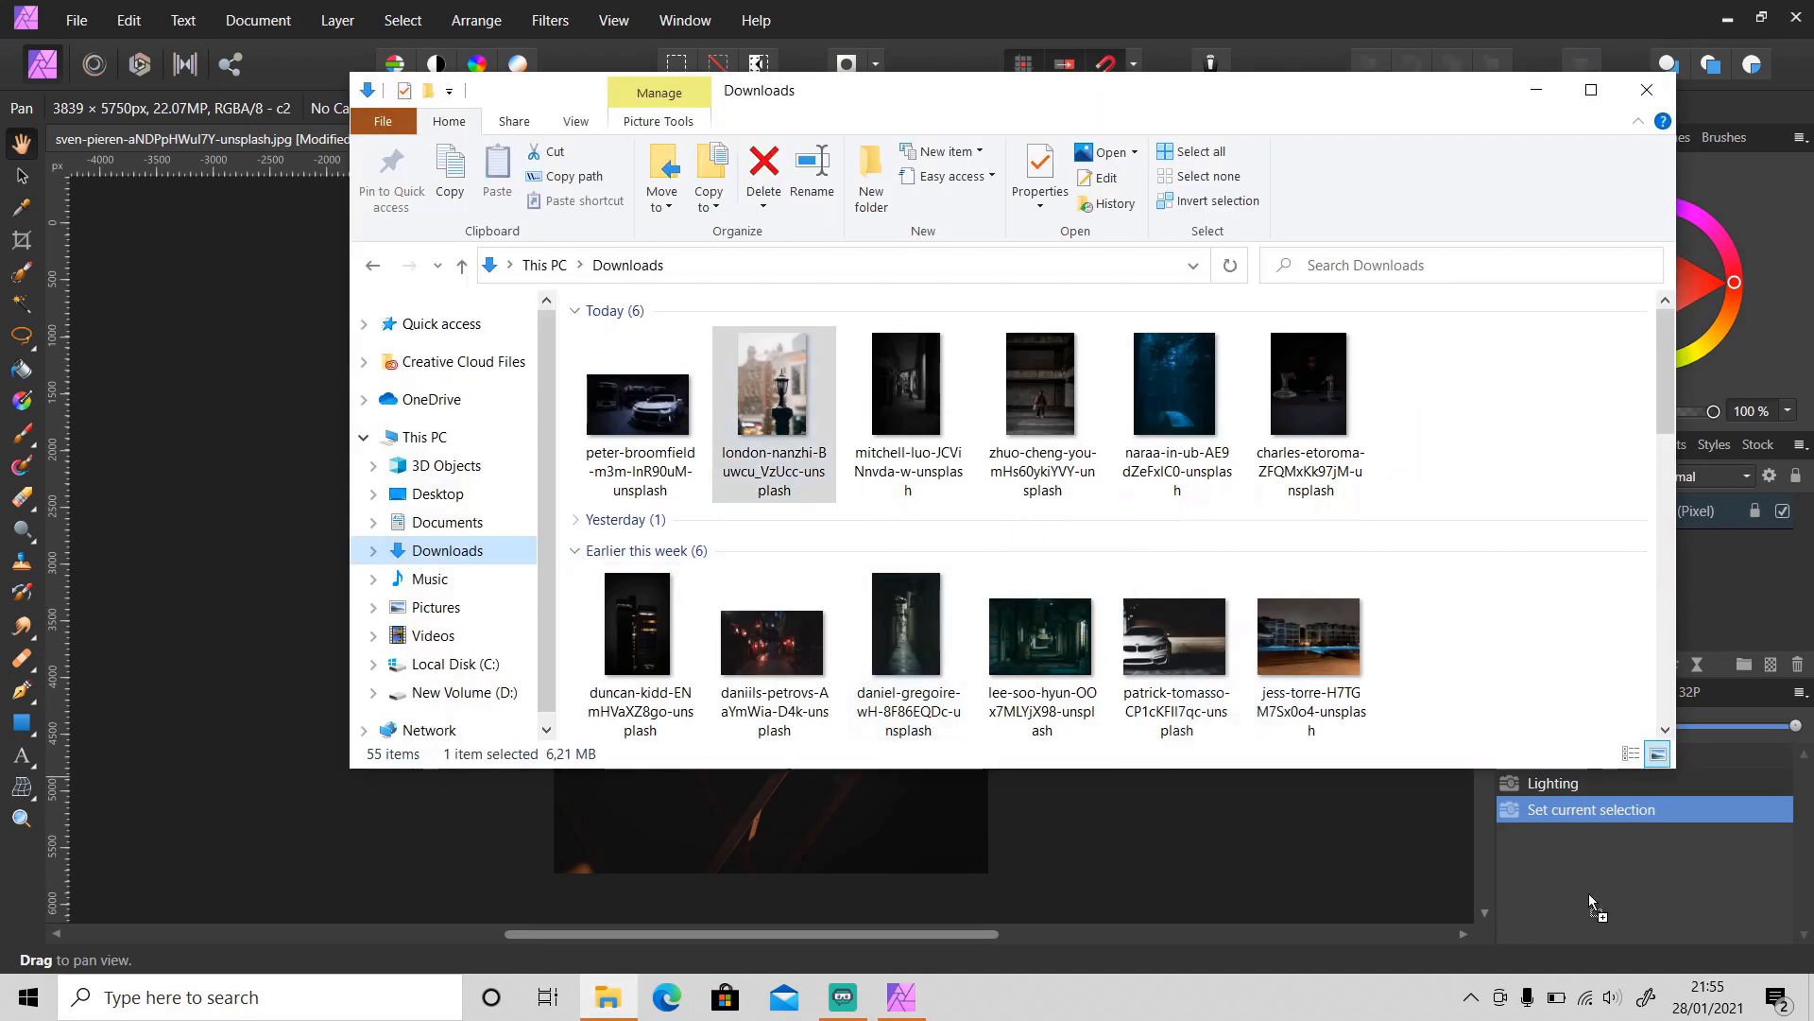
left_click(1015, 13)
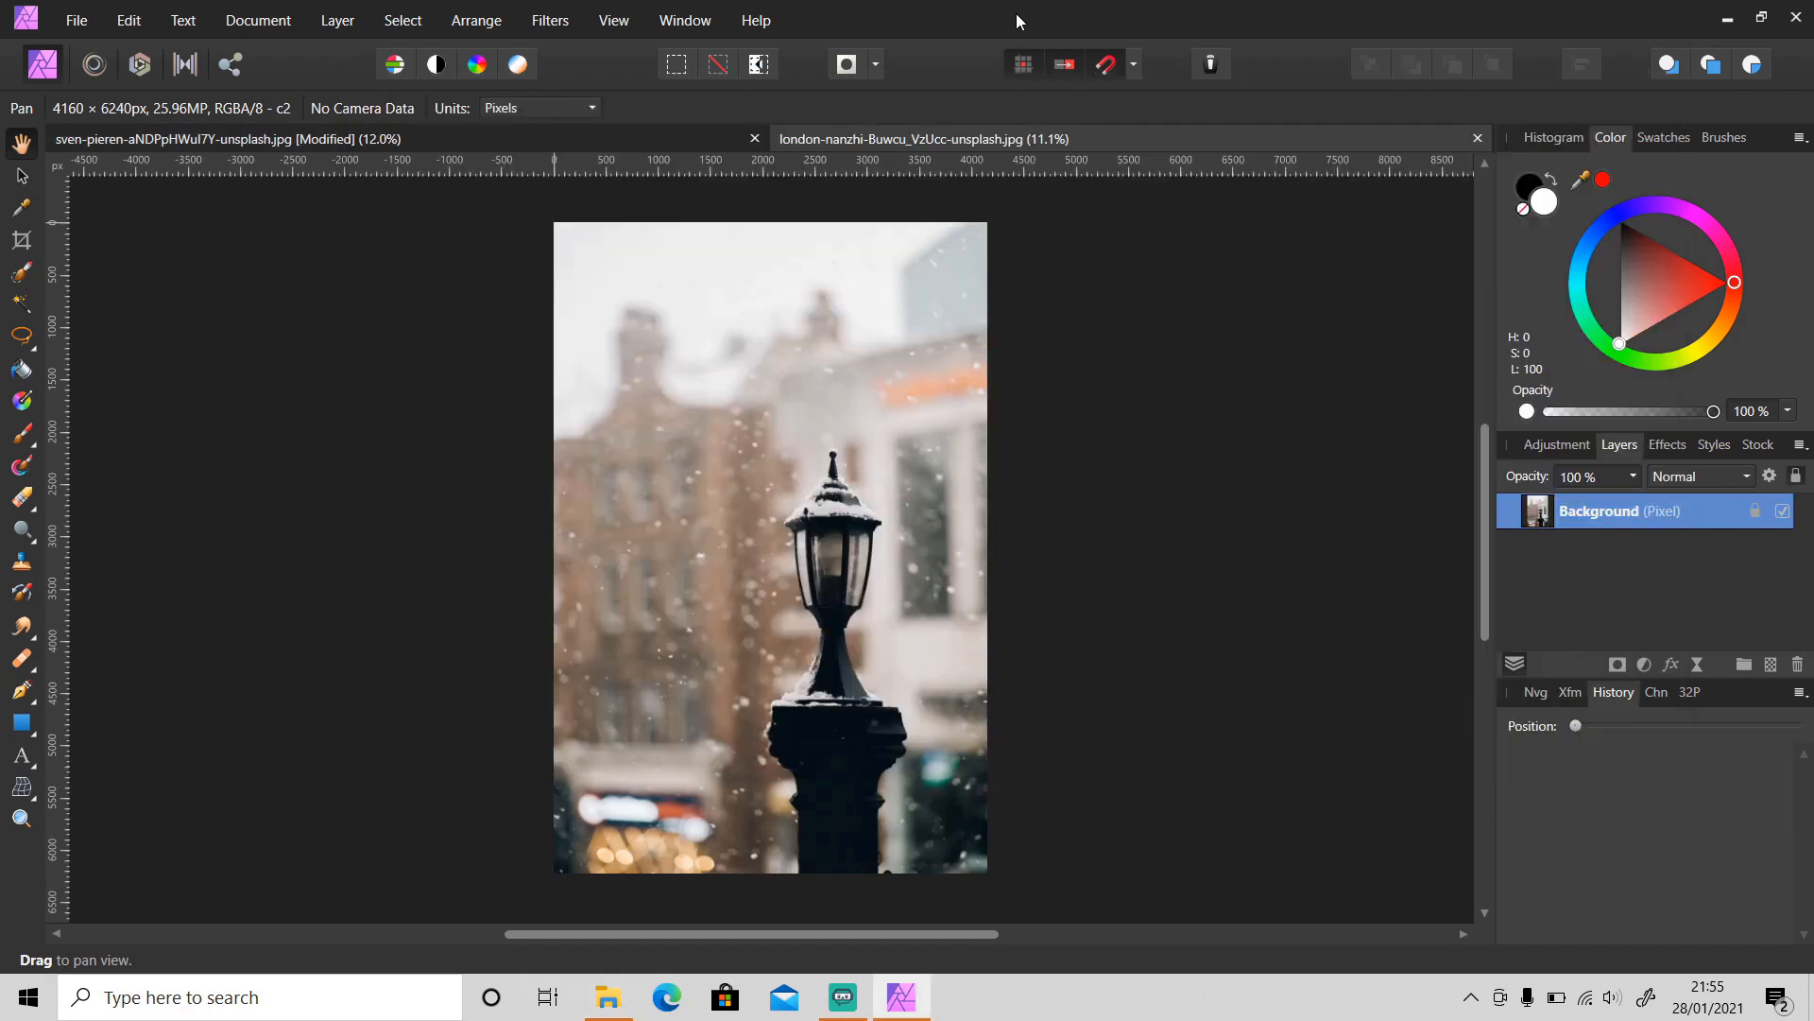
Add a live Lighting filter layer to the street lamp photo and change its light type to Point
left_click(349, 26)
mouse_move(344, 268)
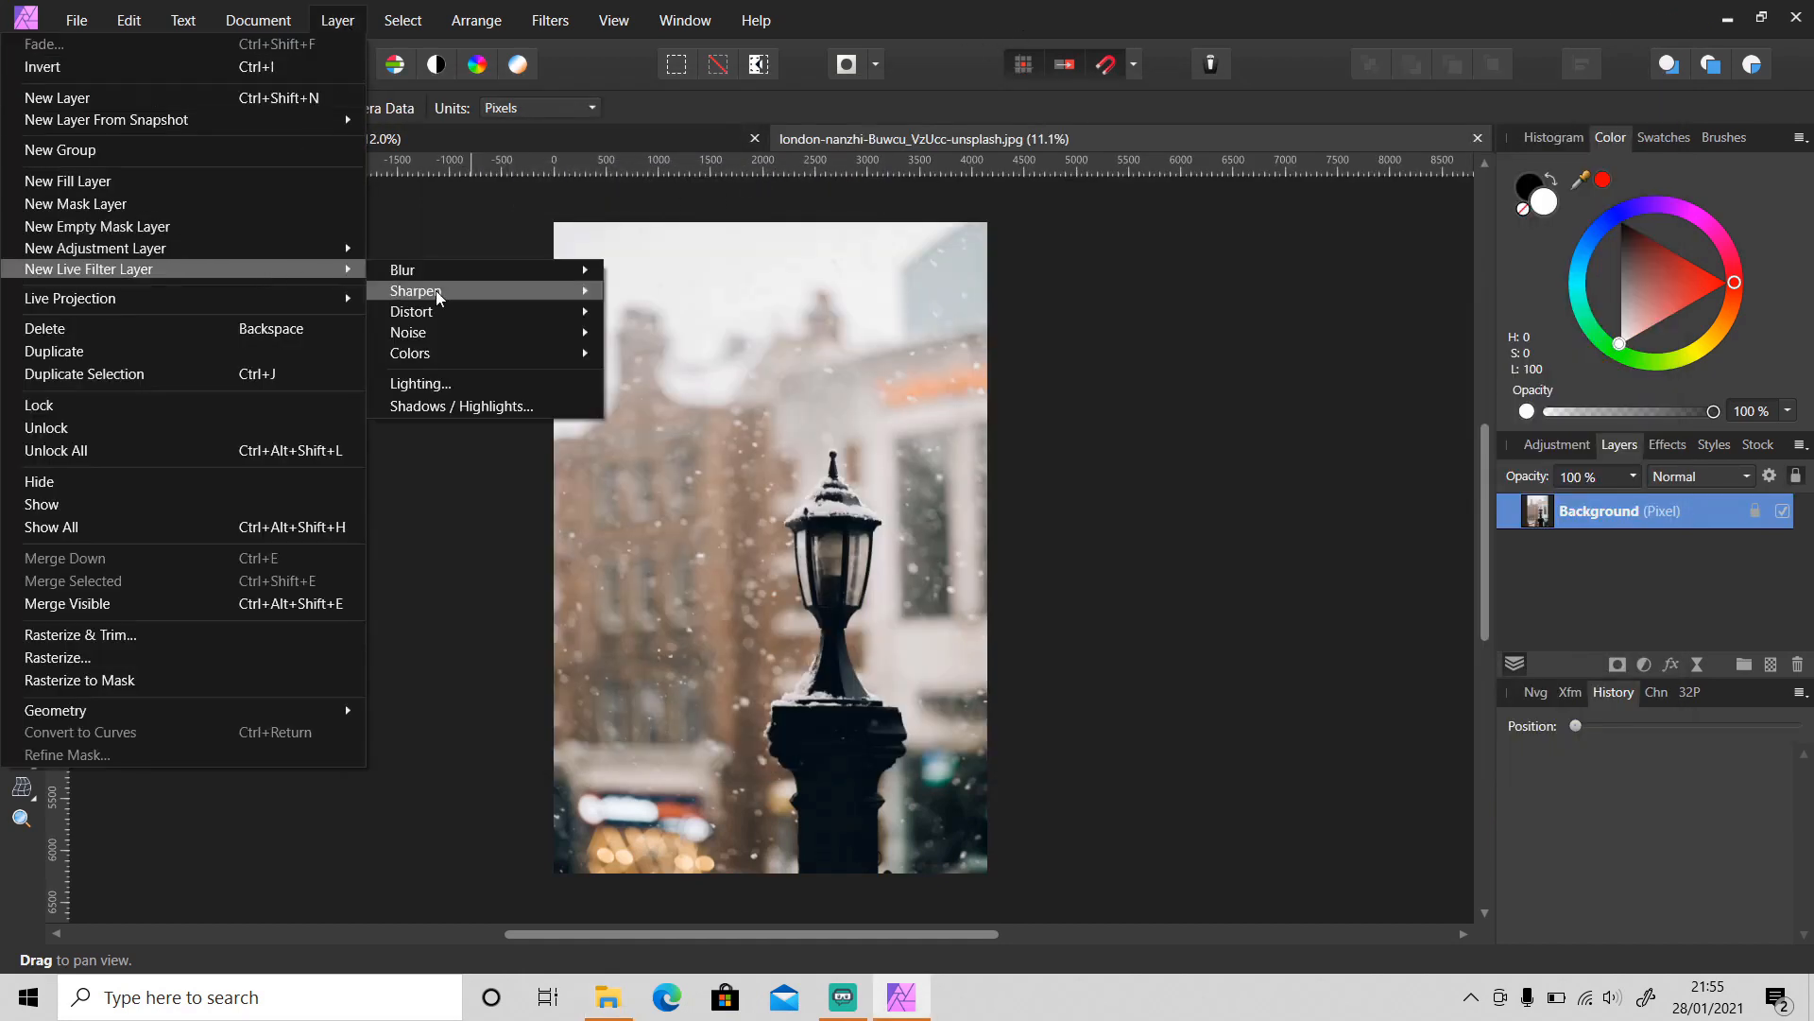
left_click(440, 385)
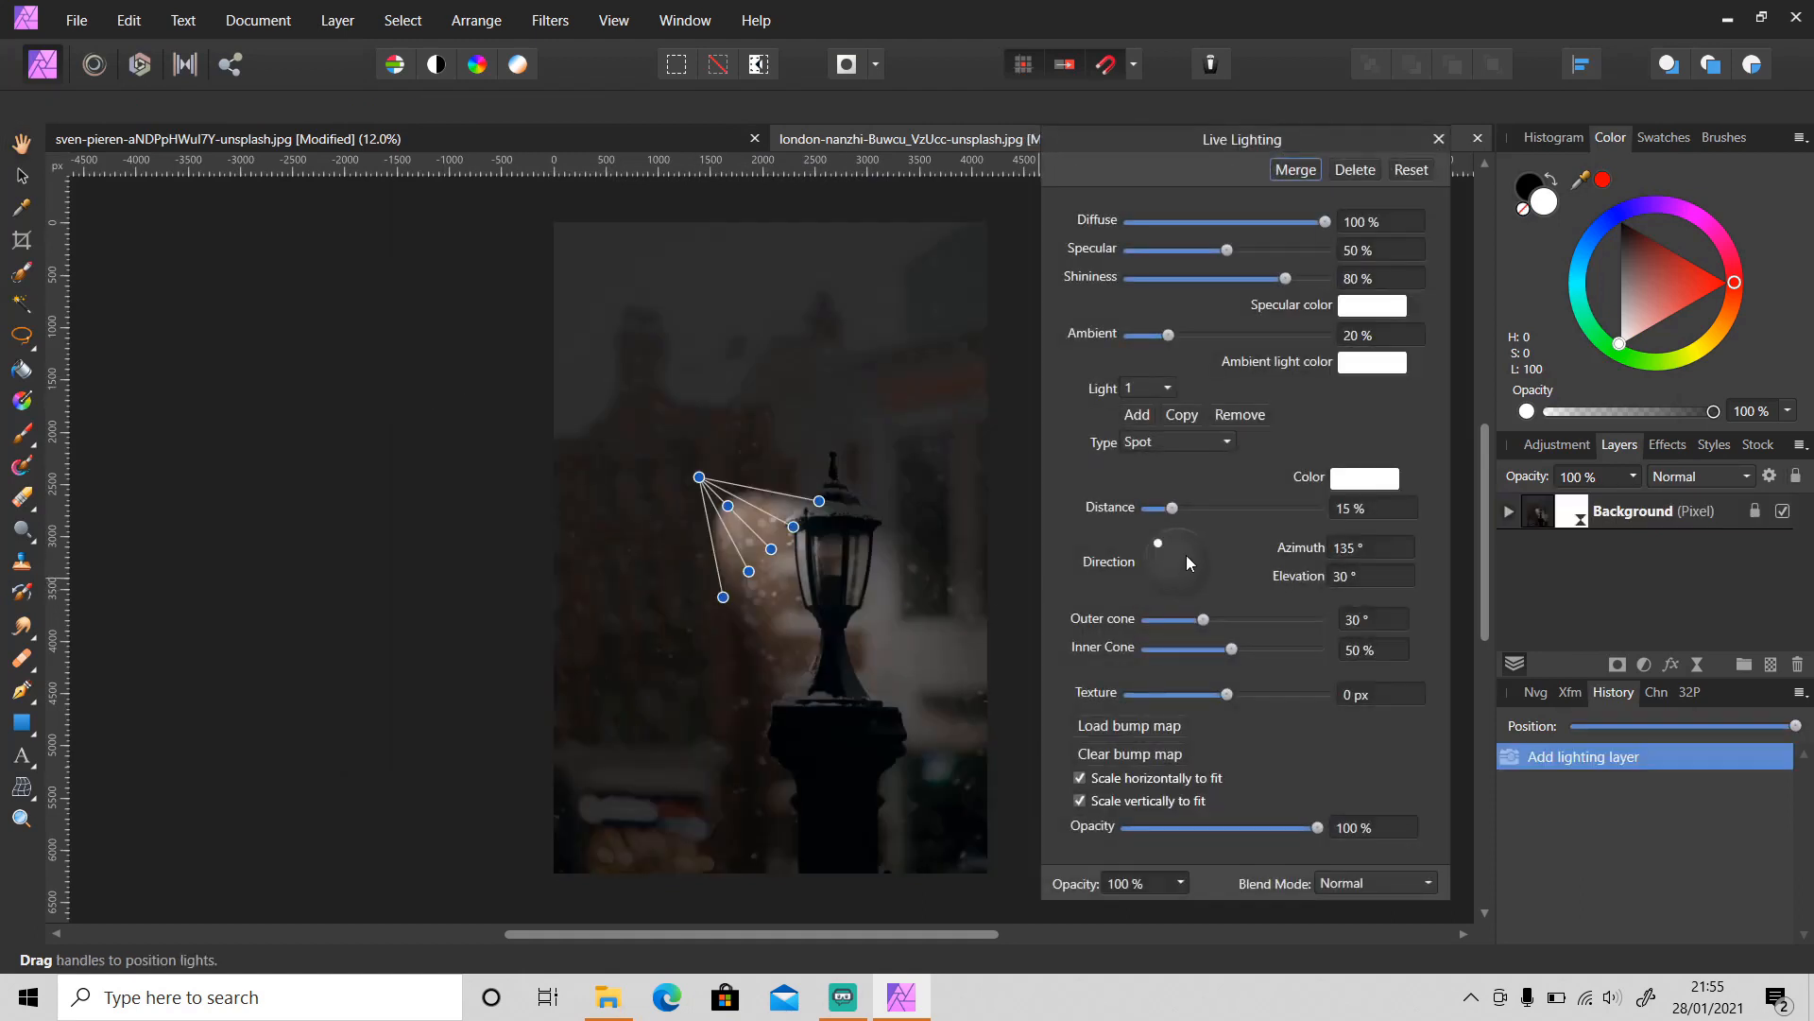
left_click(1181, 438)
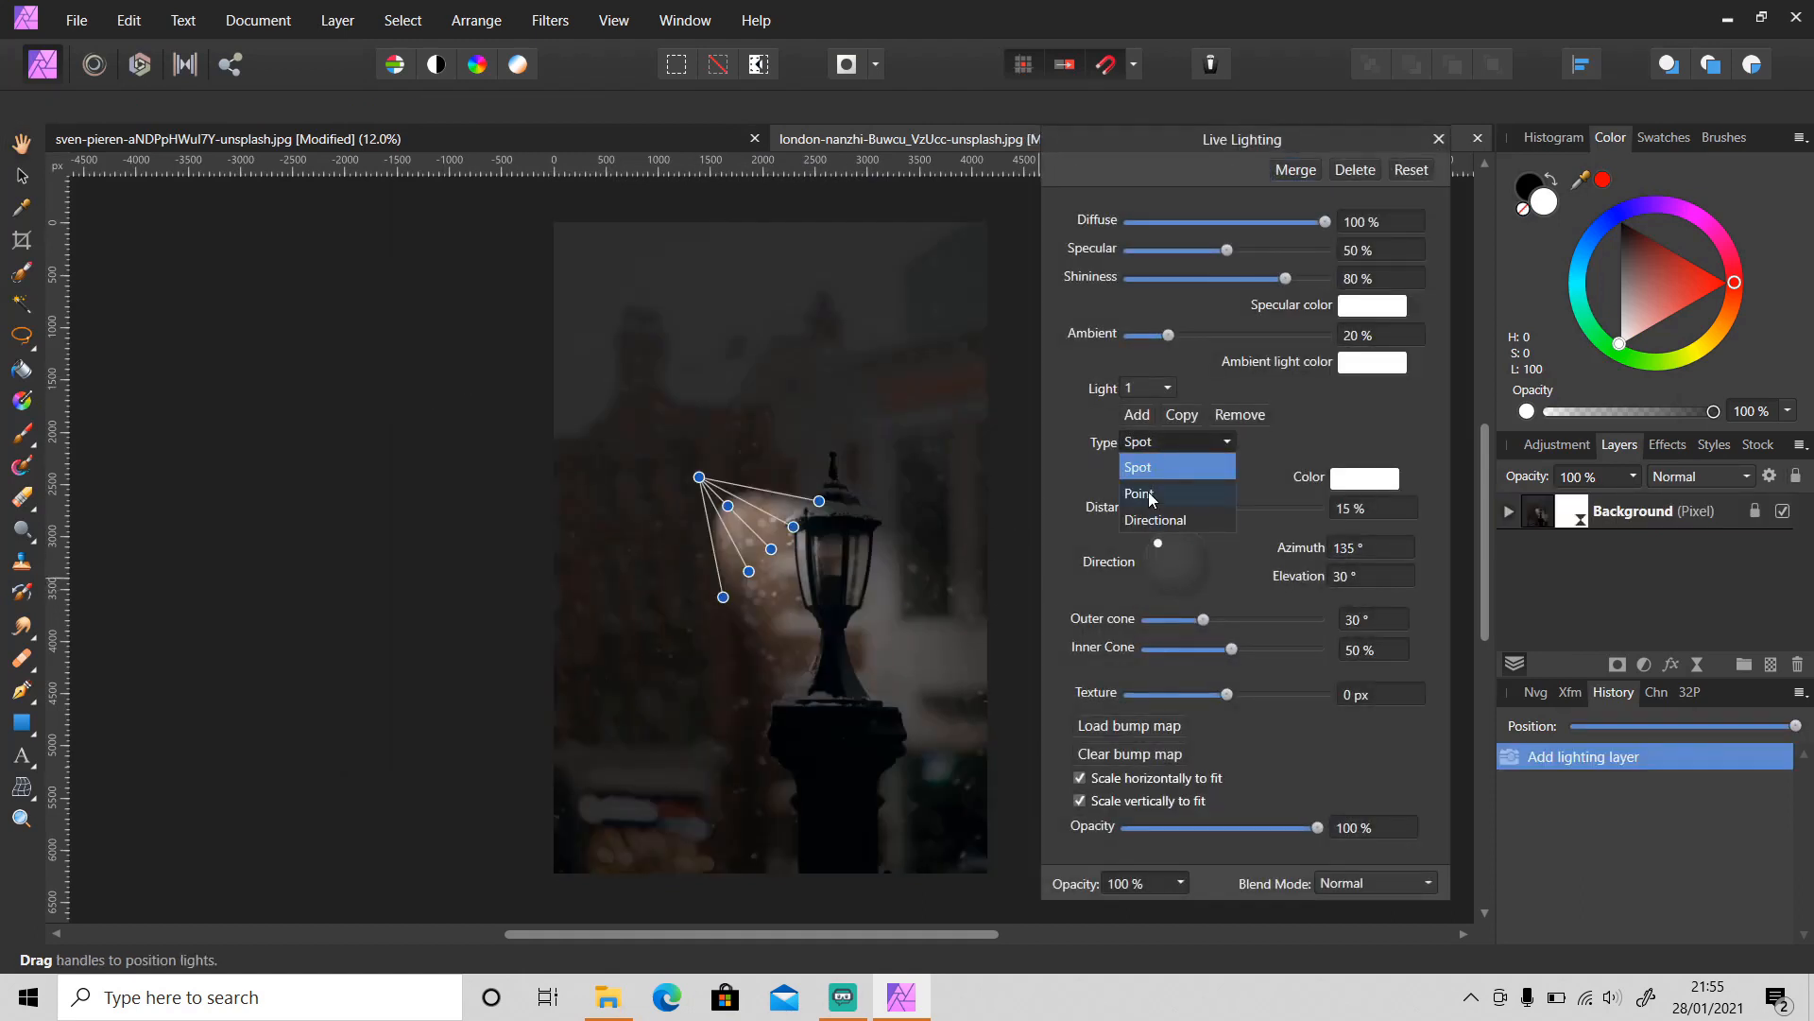
left_click(1148, 491)
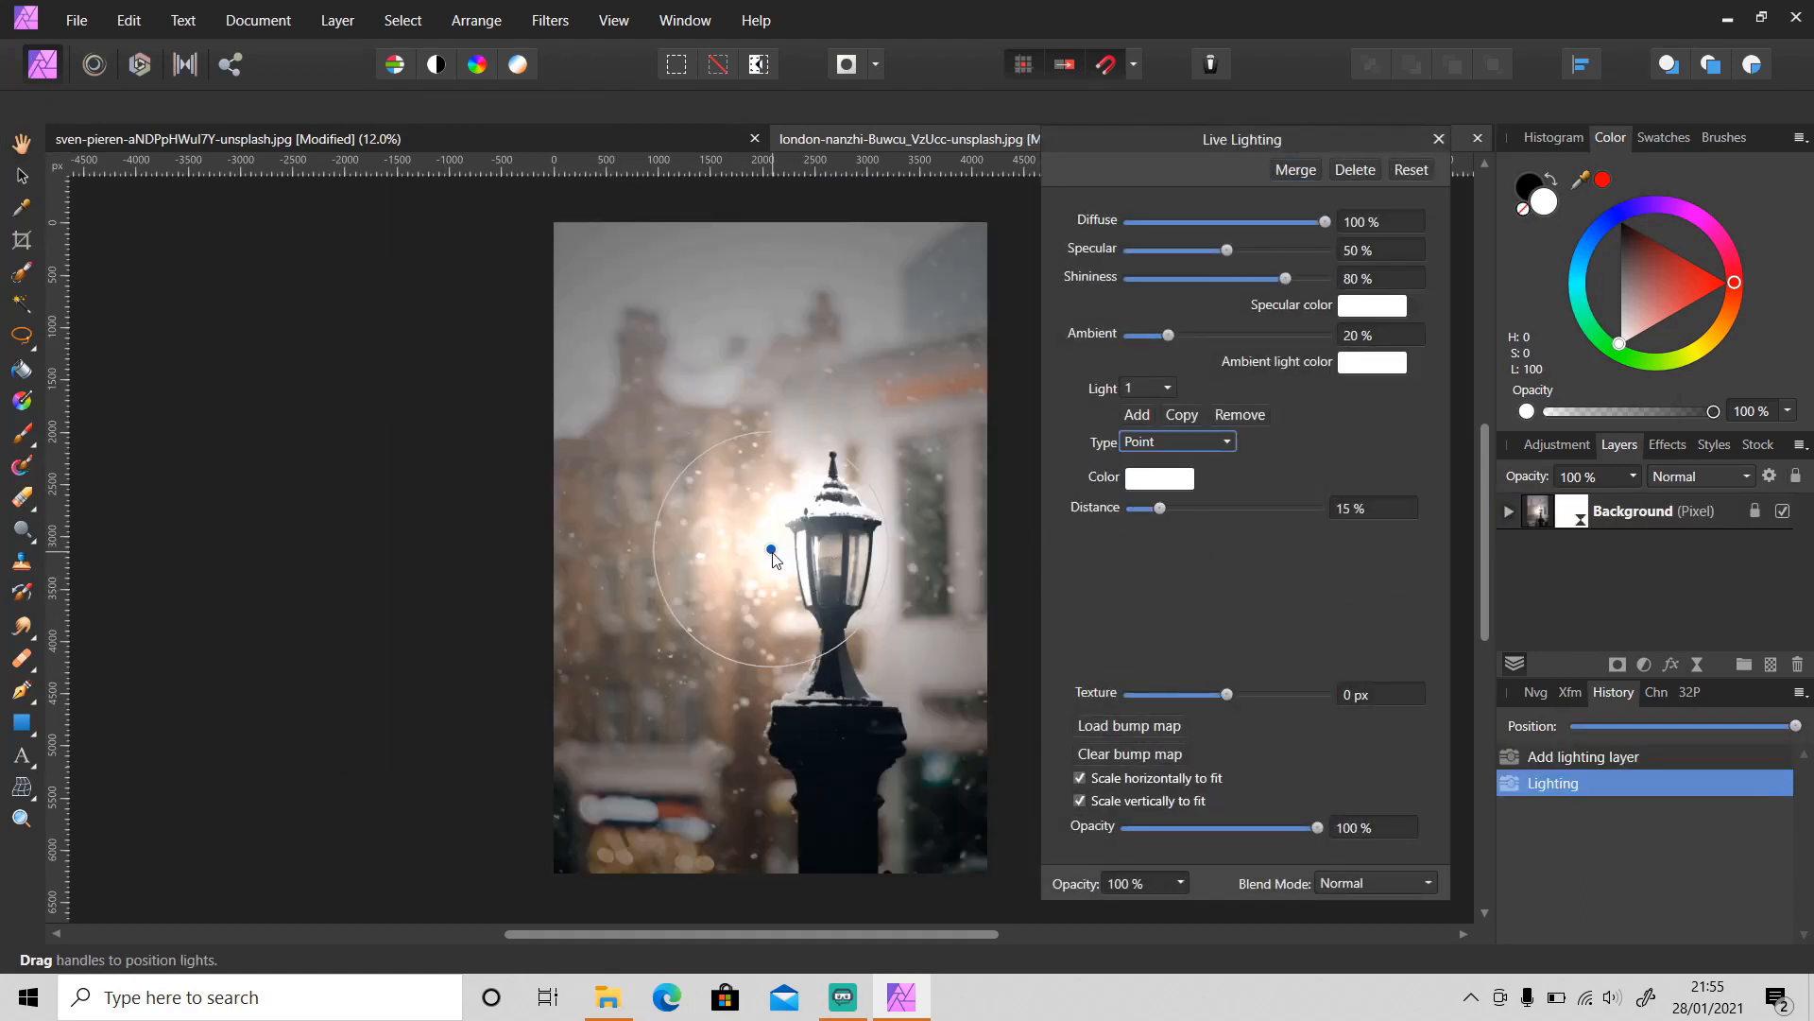
Set the point light's distance to 4% and position the light inside the lamp's glass
left_click_drag(772, 549, 695, 423)
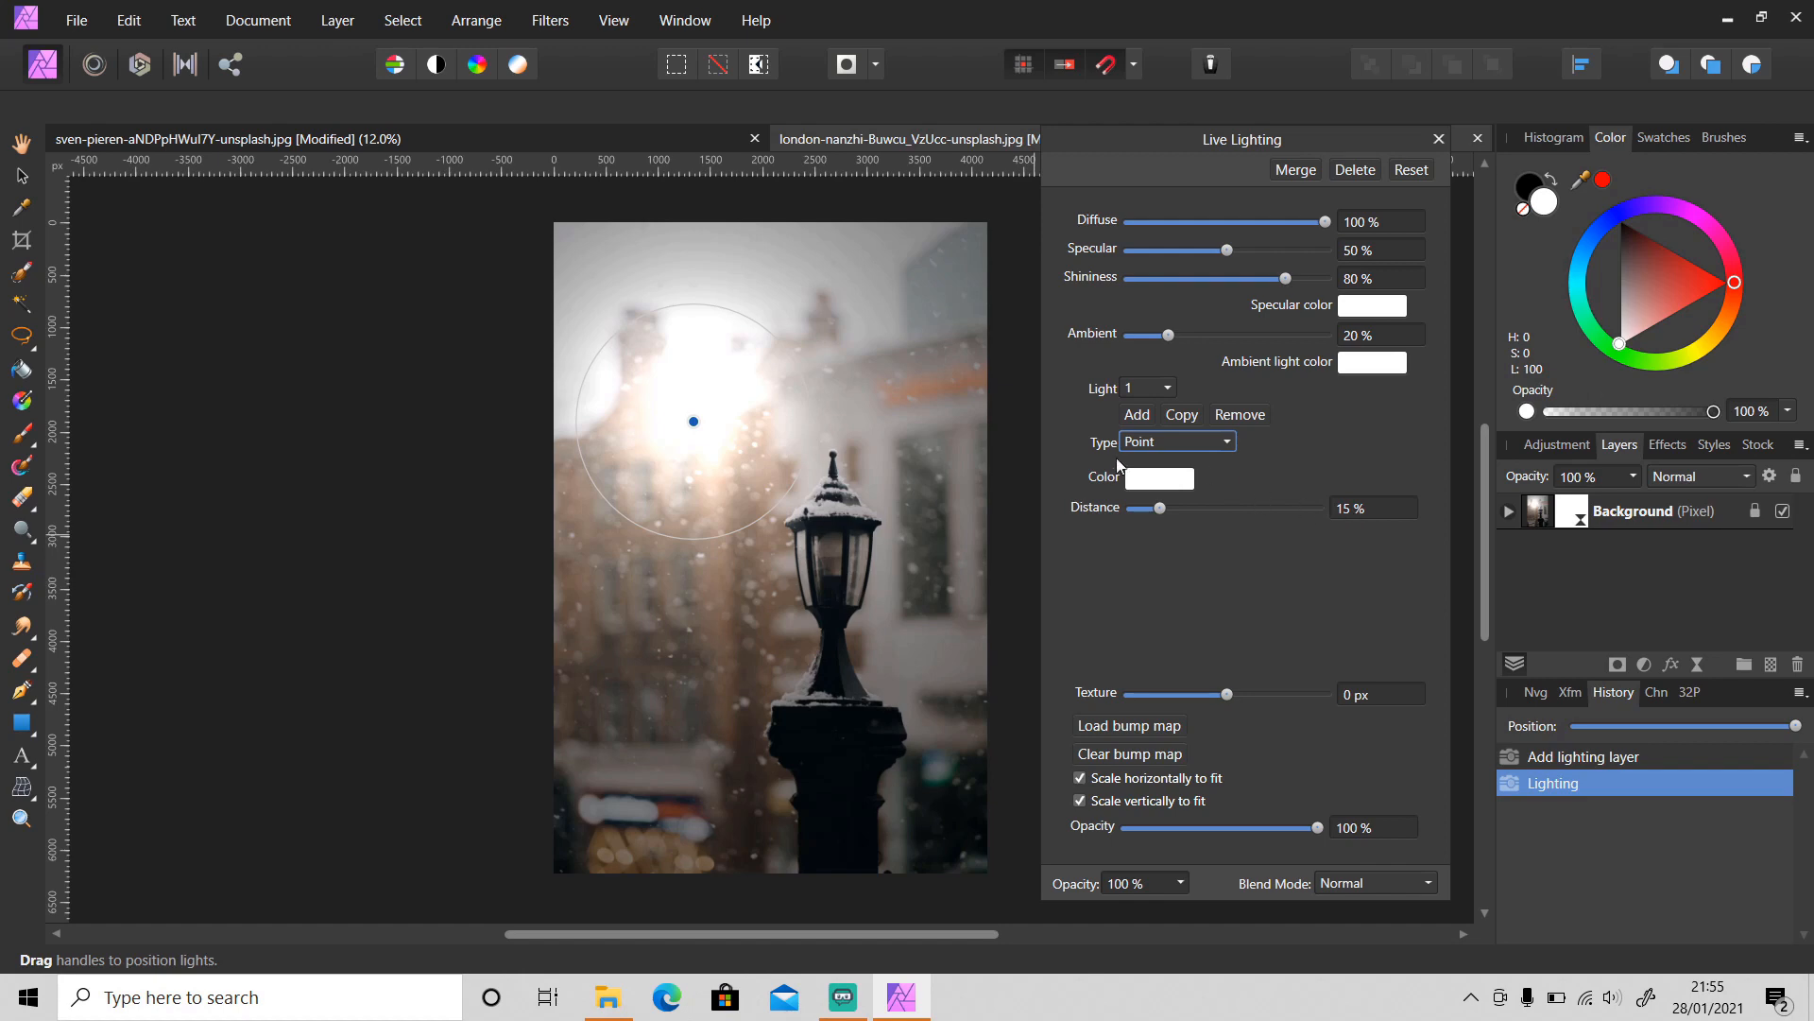
left_click(1354, 508)
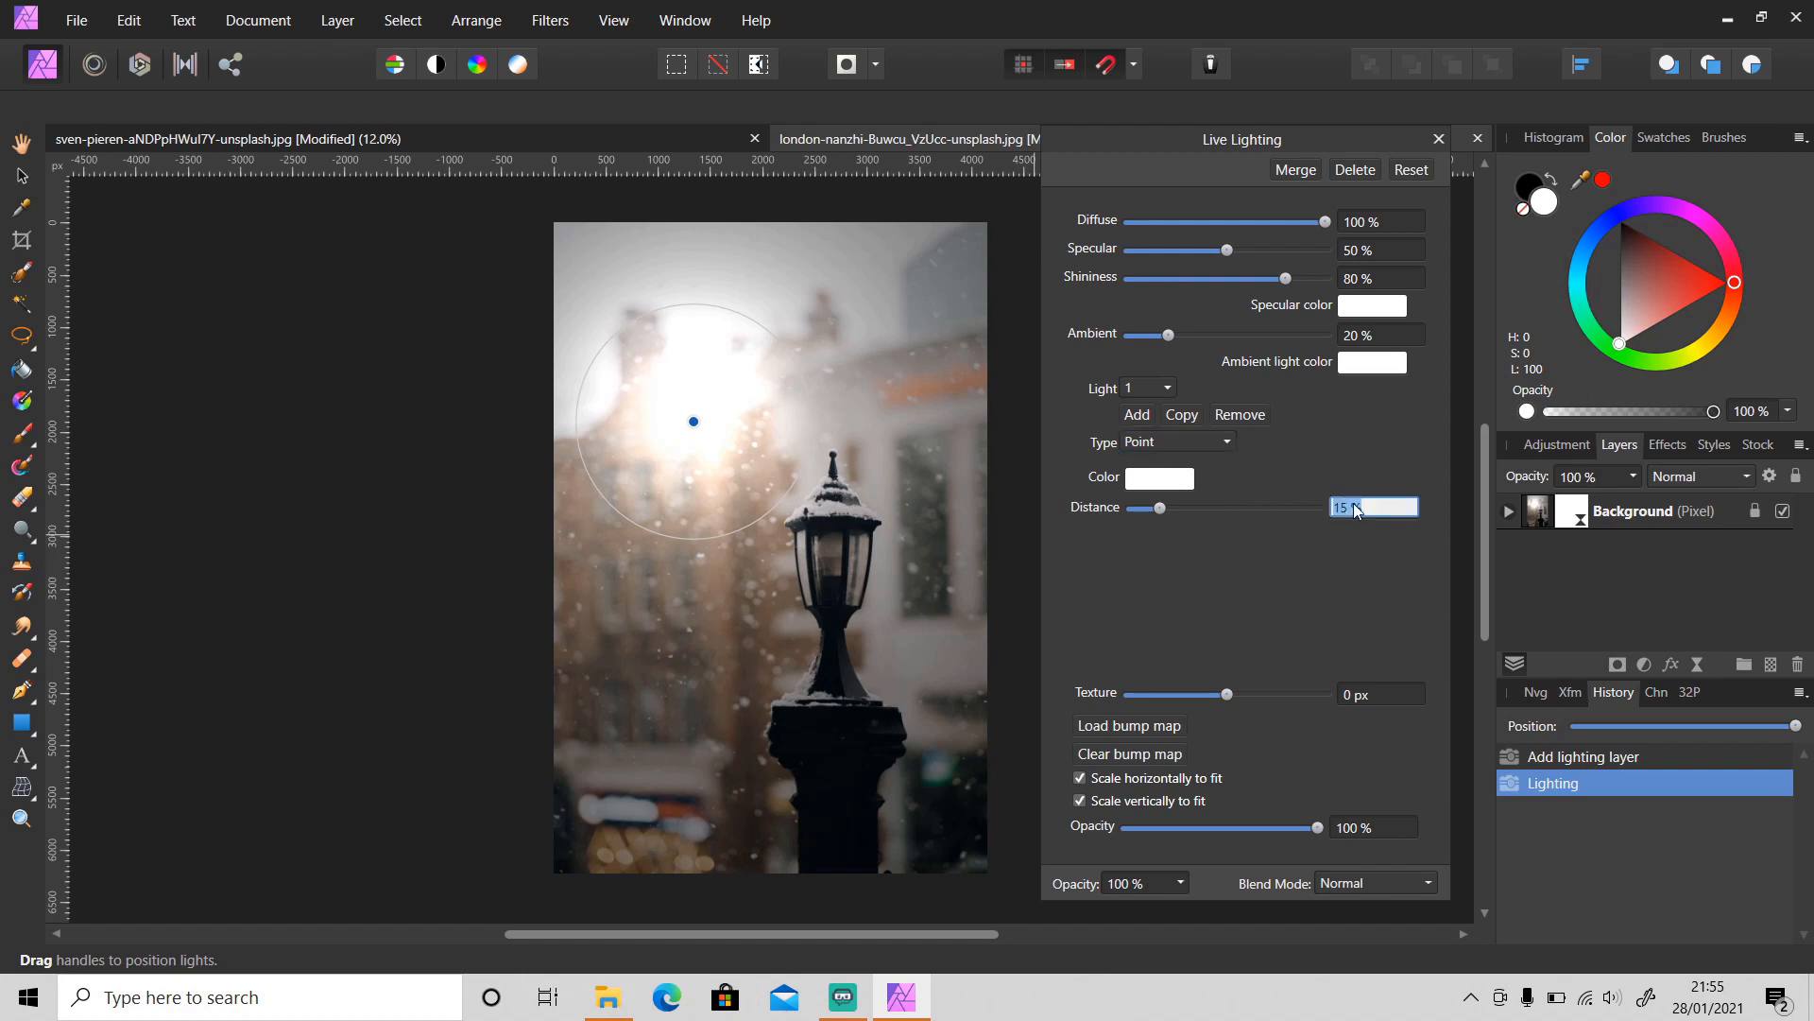
type("4")
key("Return")
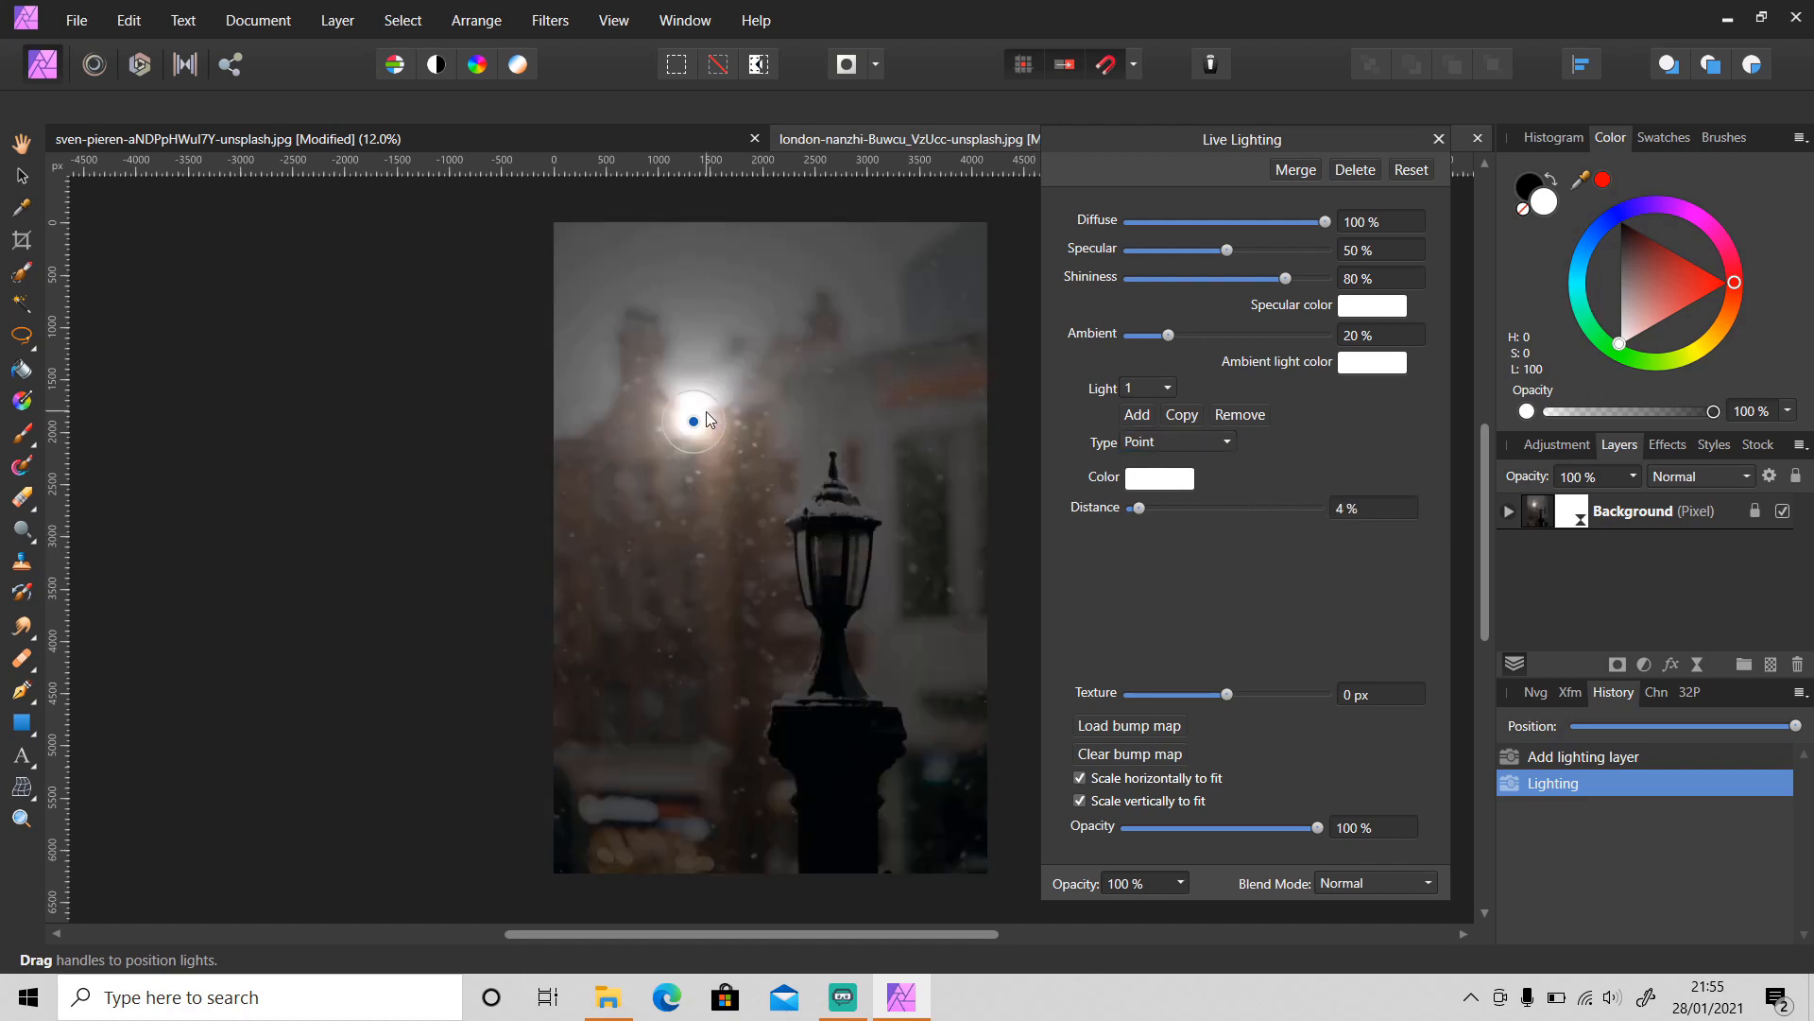
left_click_drag(700, 421, 841, 555)
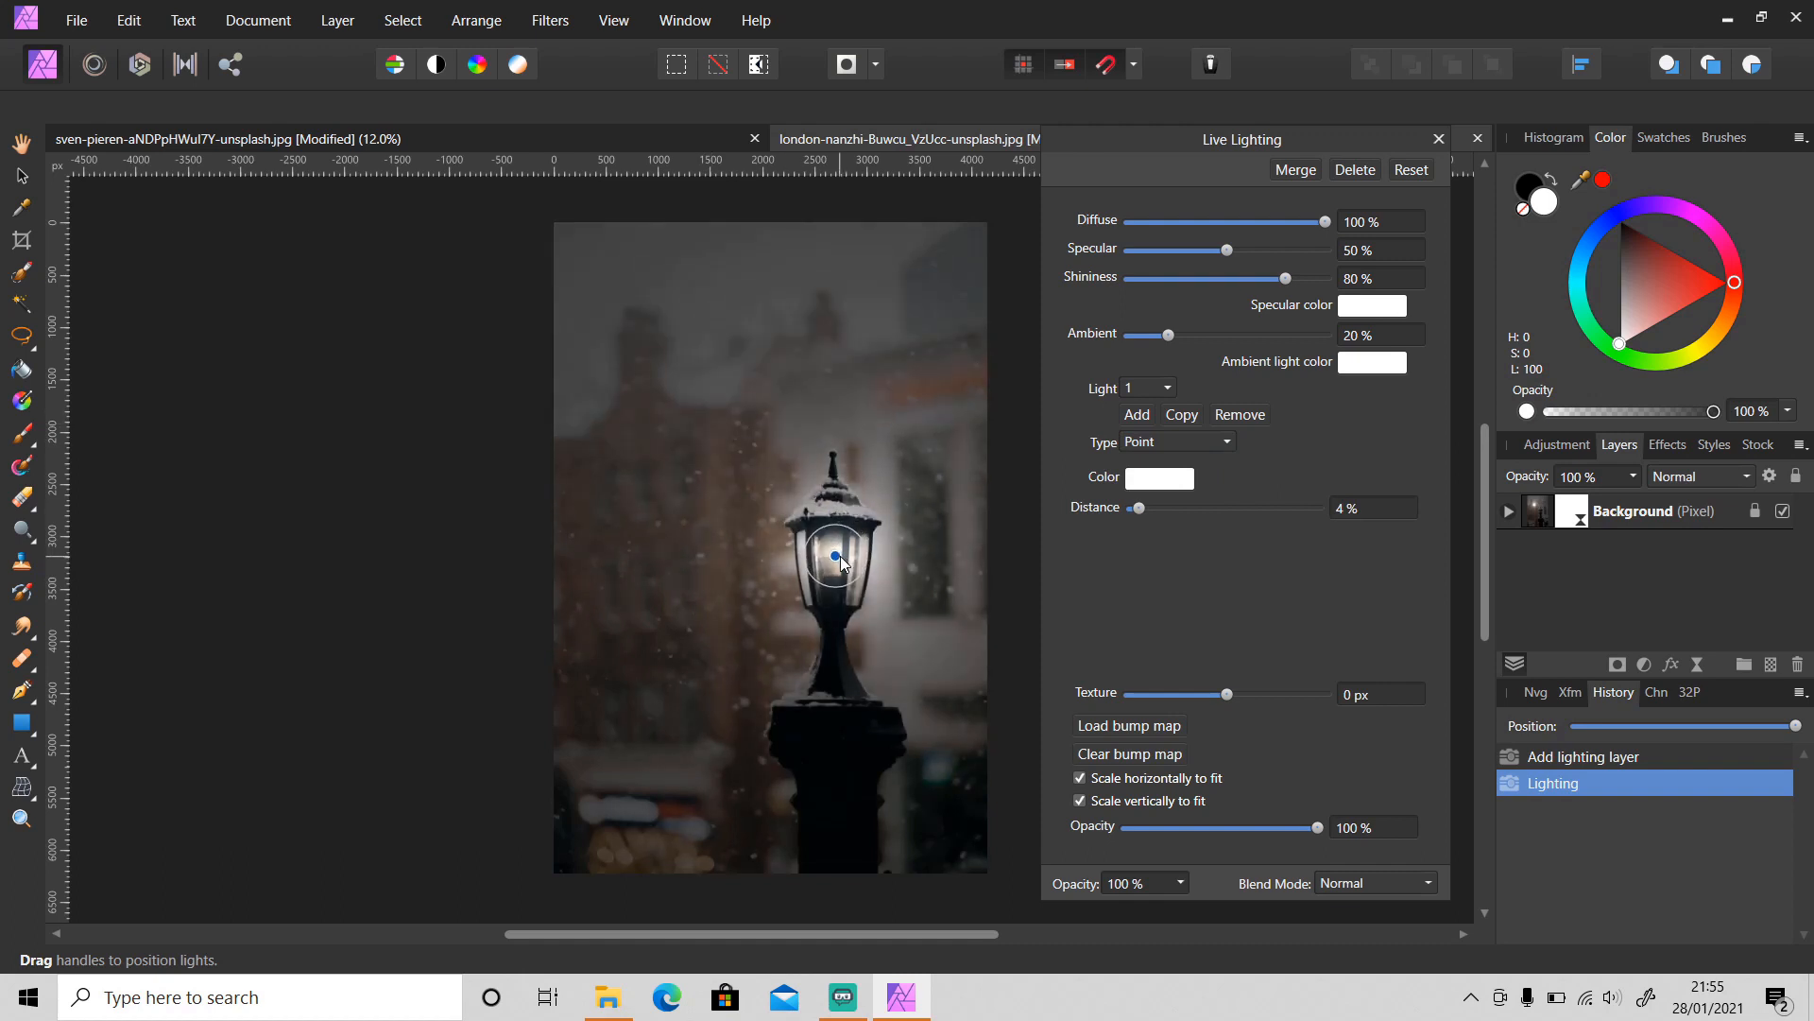
Set specular to 80%, shininess to 82% and the specular color to orange, hue 39, saturation 100, lightness 50
left_click_drag(1227, 255, 1291, 287)
left_click(1346, 315)
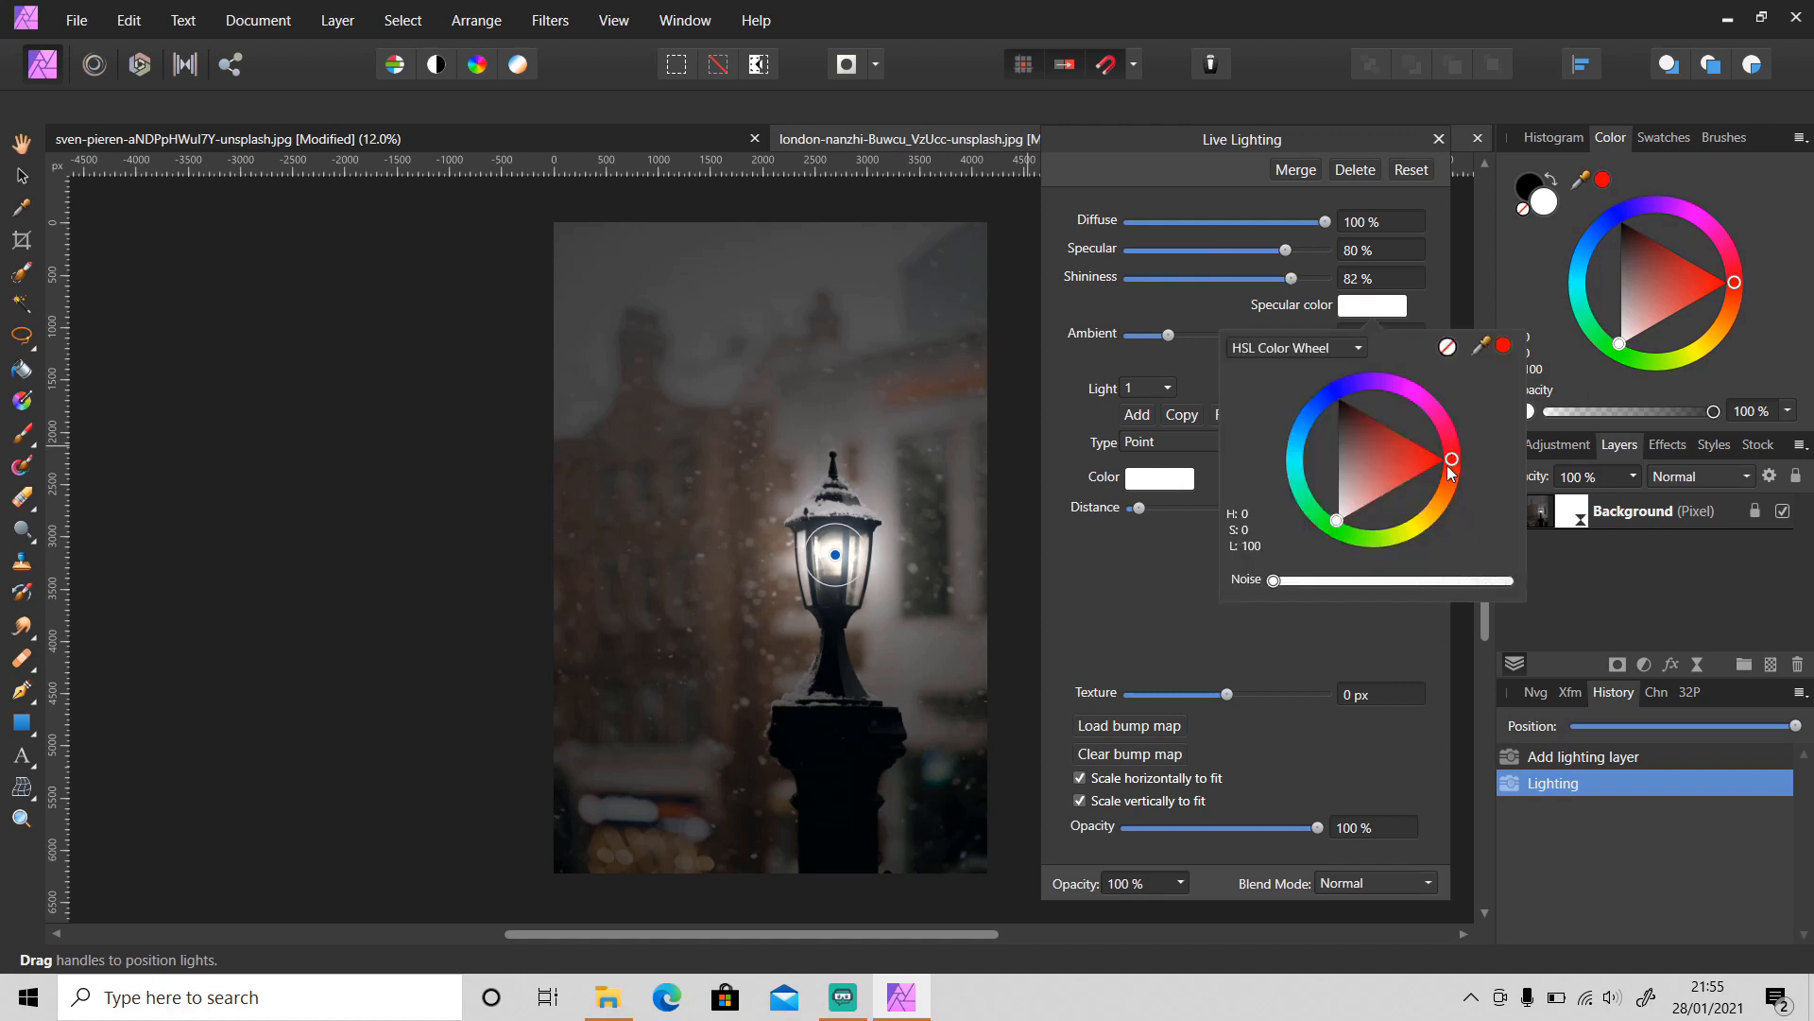
left_click(1450, 468)
left_click_drag(1449, 469, 1435, 509)
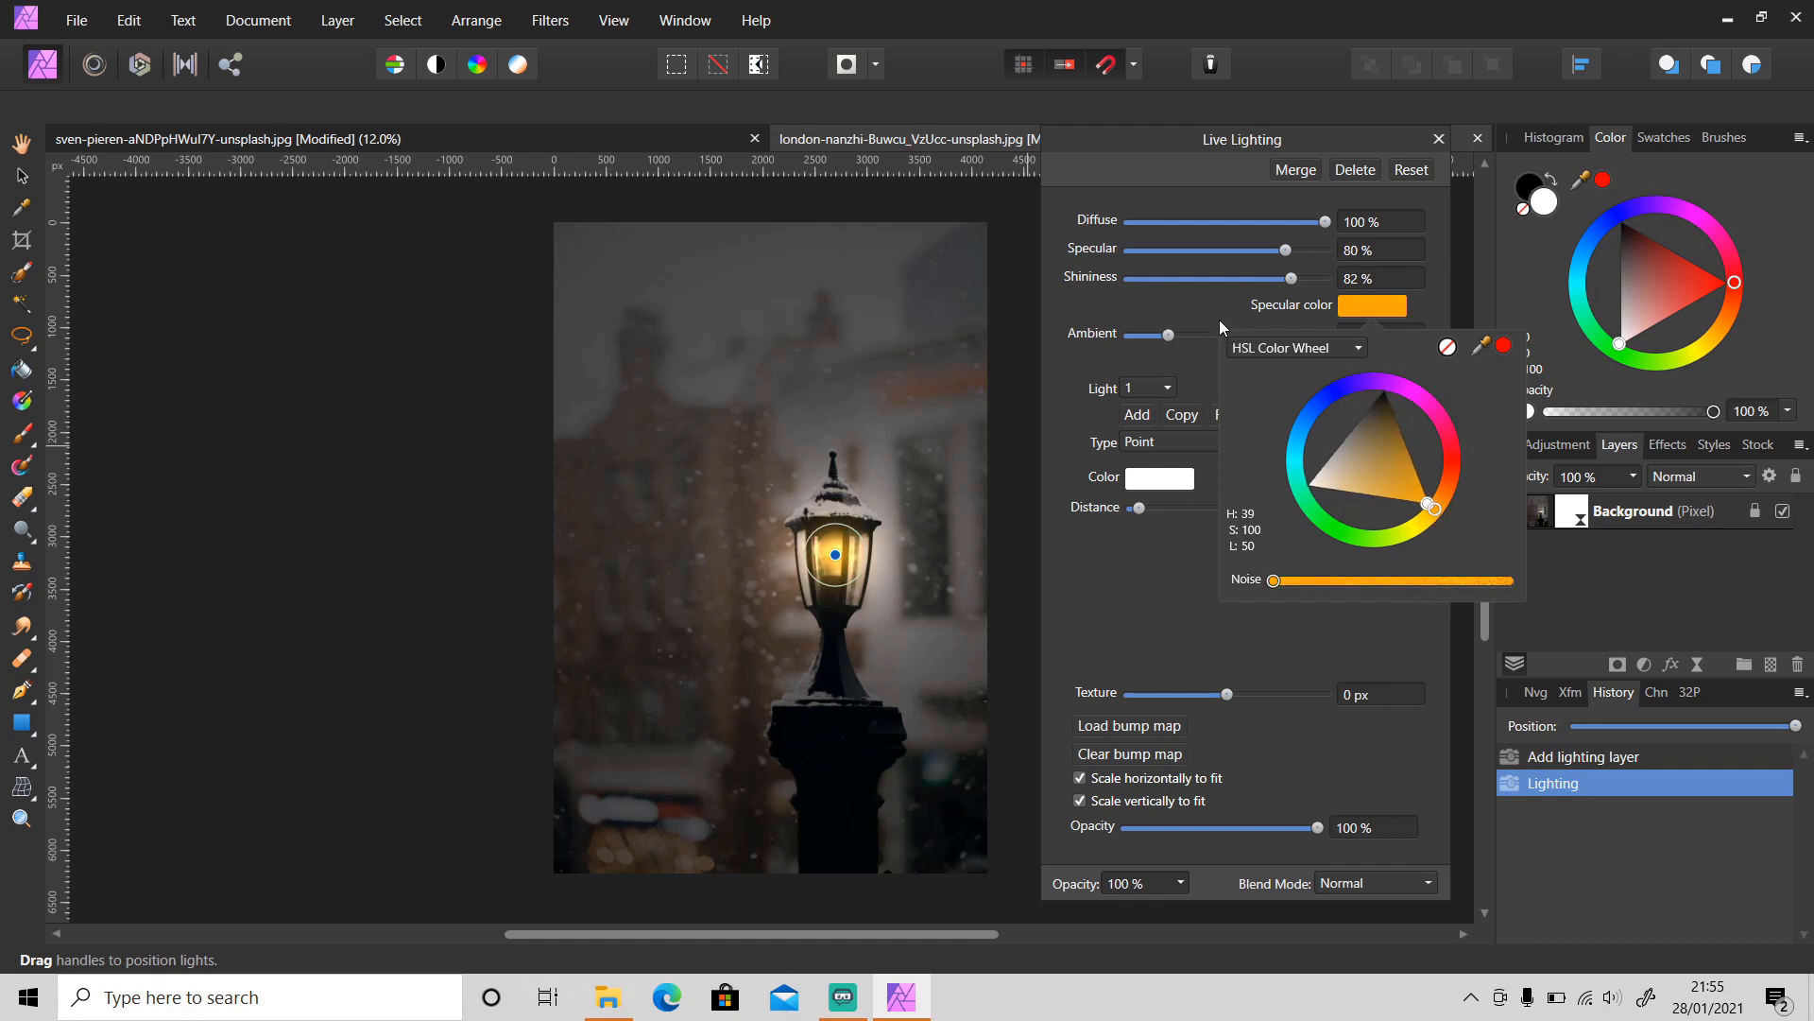
left_click(1196, 303)
Set the street lamp photo's ambient level to 30% and close the Live Lighting settings
left_click_drag(1171, 333, 1187, 337)
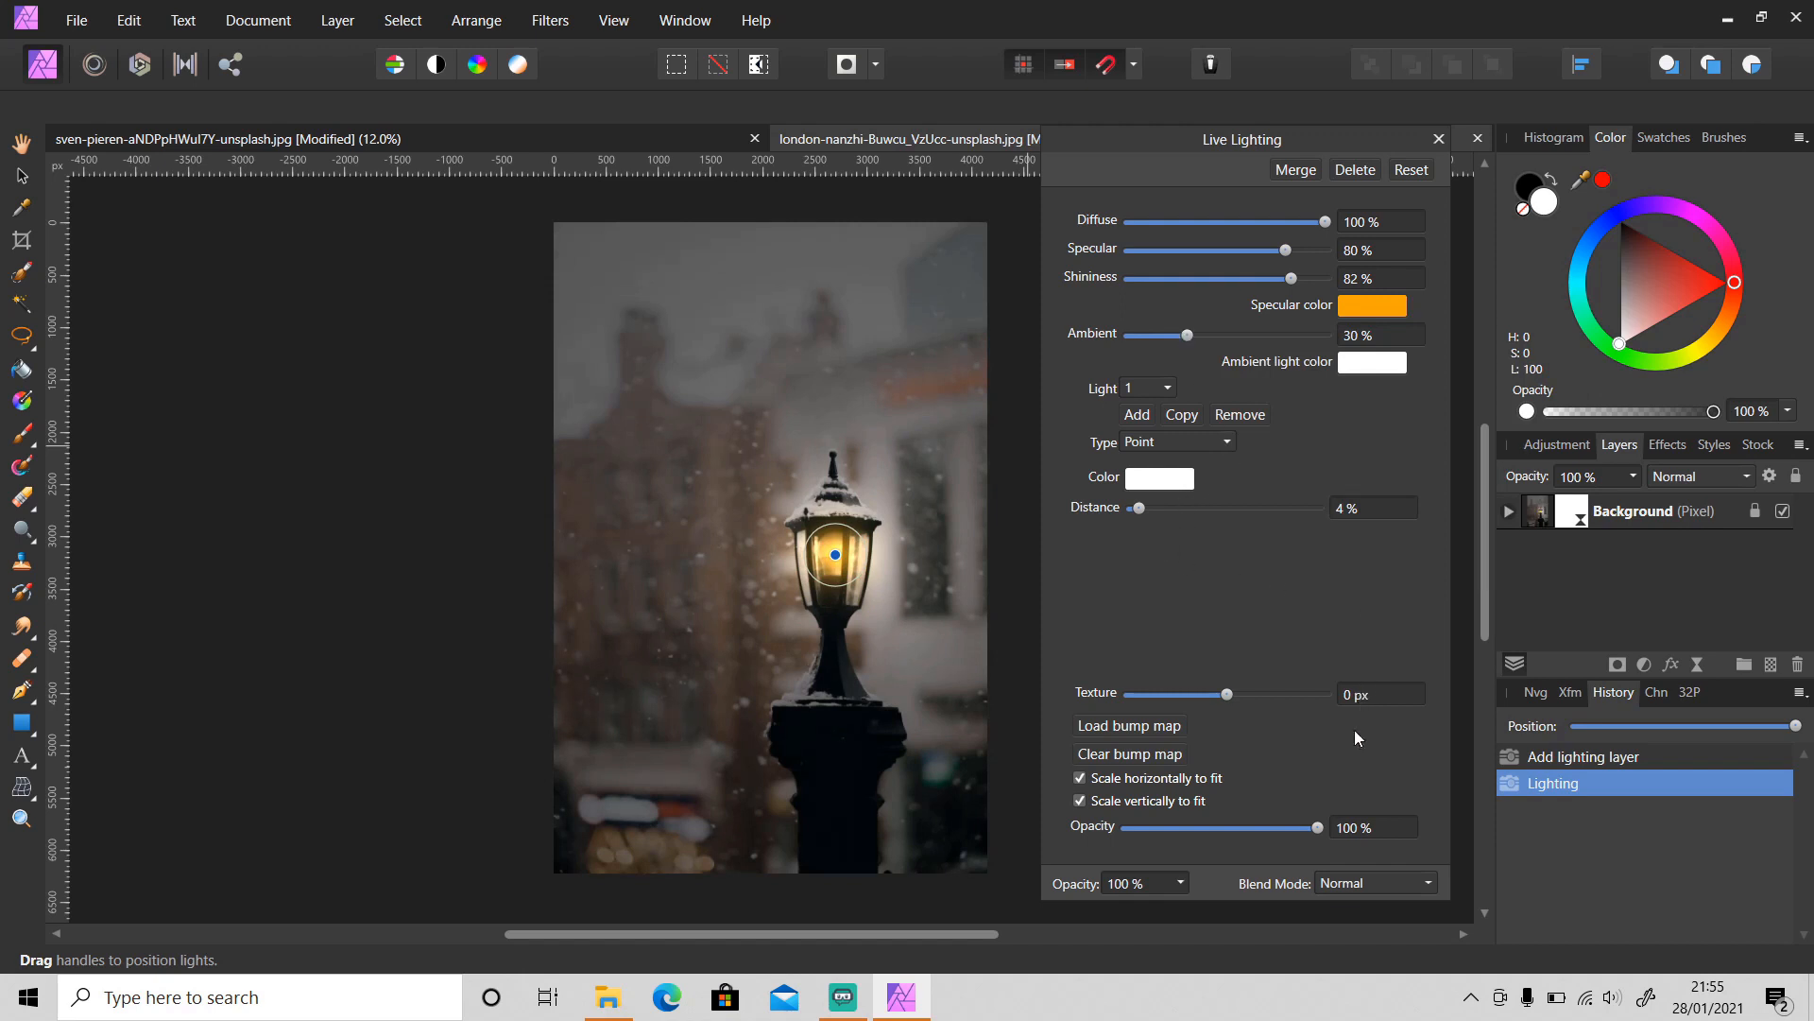
left_click(1439, 139)
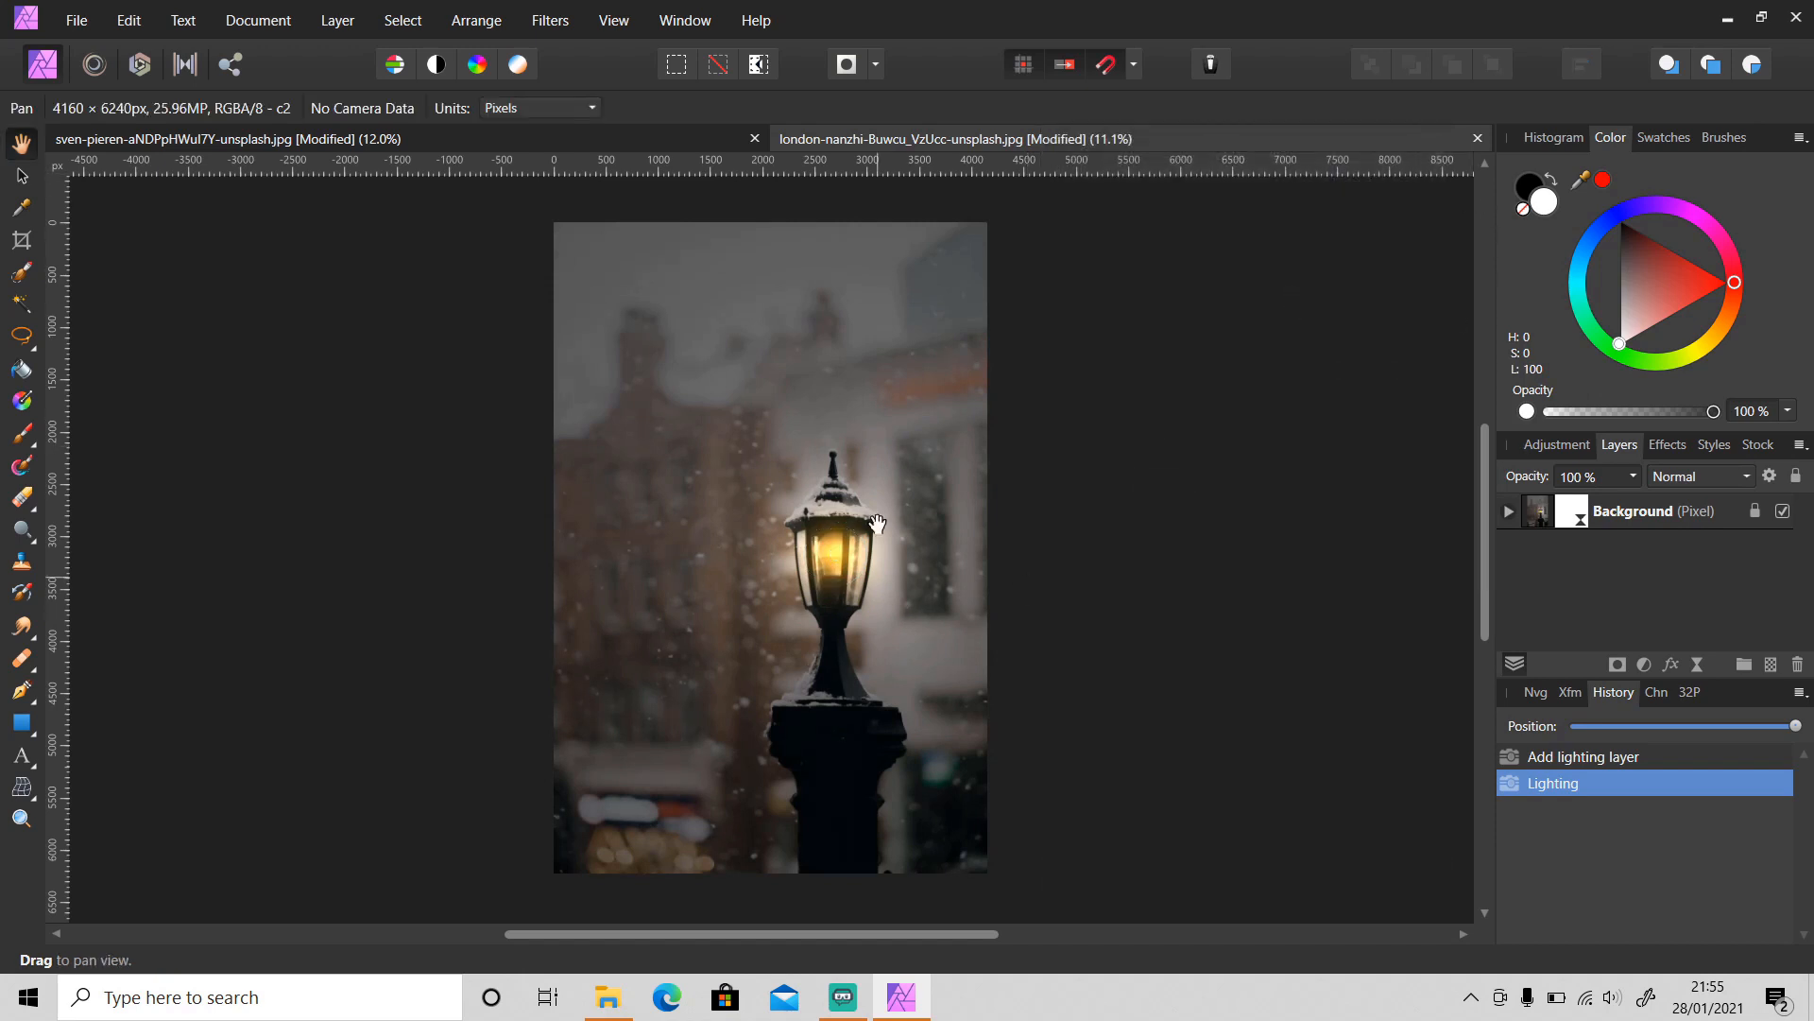
Open the night photo of the hotel and pool from the Downloads folder as a new document
left_click(606, 999)
left_click_drag(1310, 635, 1625, 884)
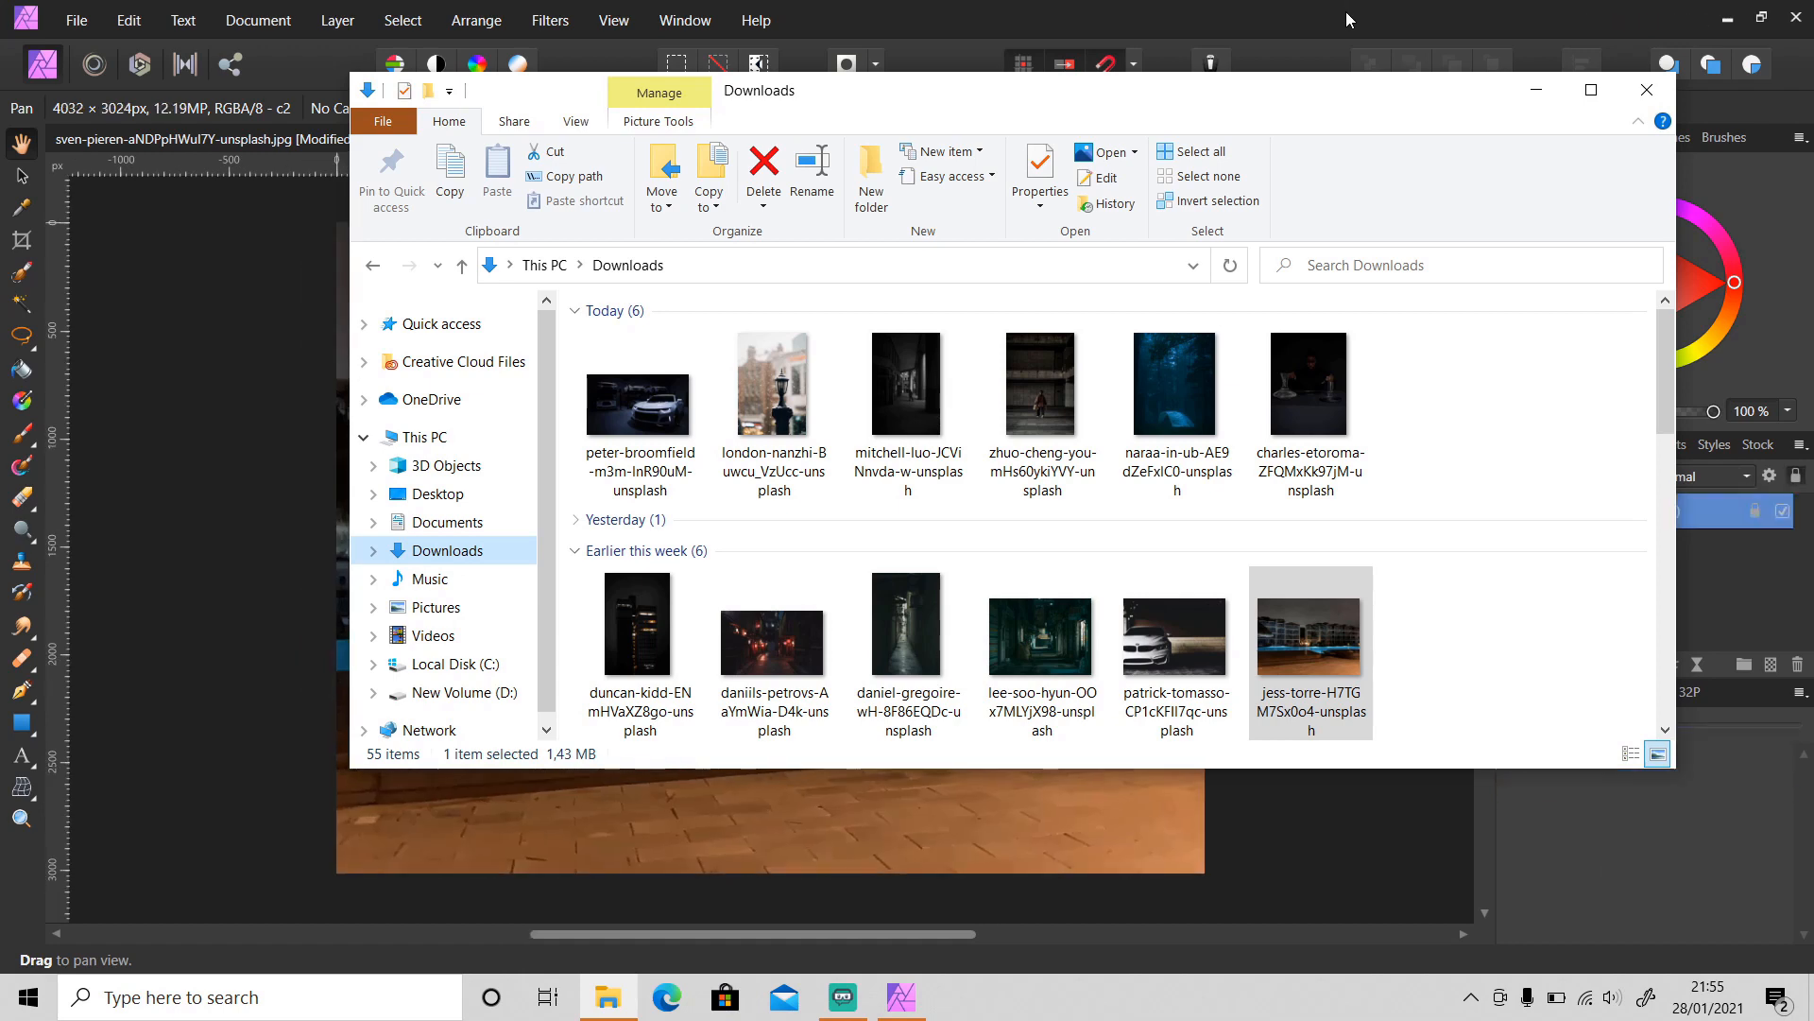
left_click(1346, 12)
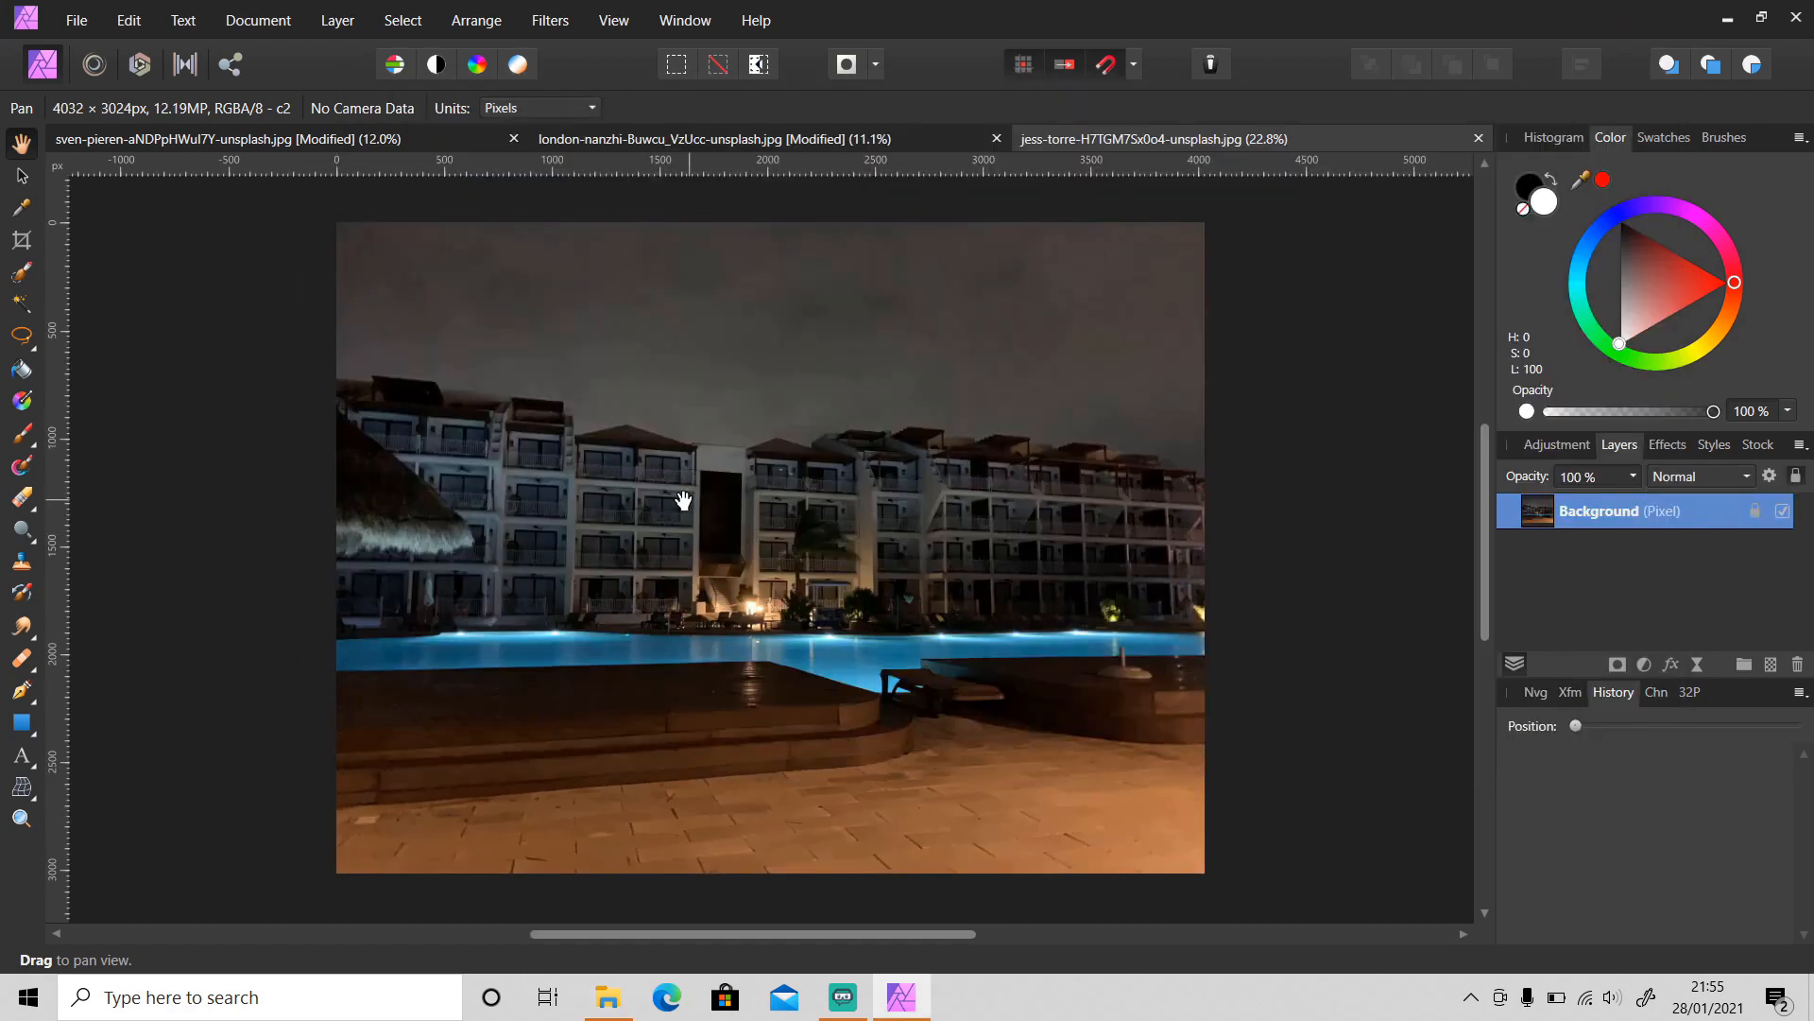
Add a live Lighting filter to the hotel photo and change its light type from Spot to Point
scroll(661, 468, "up", 10)
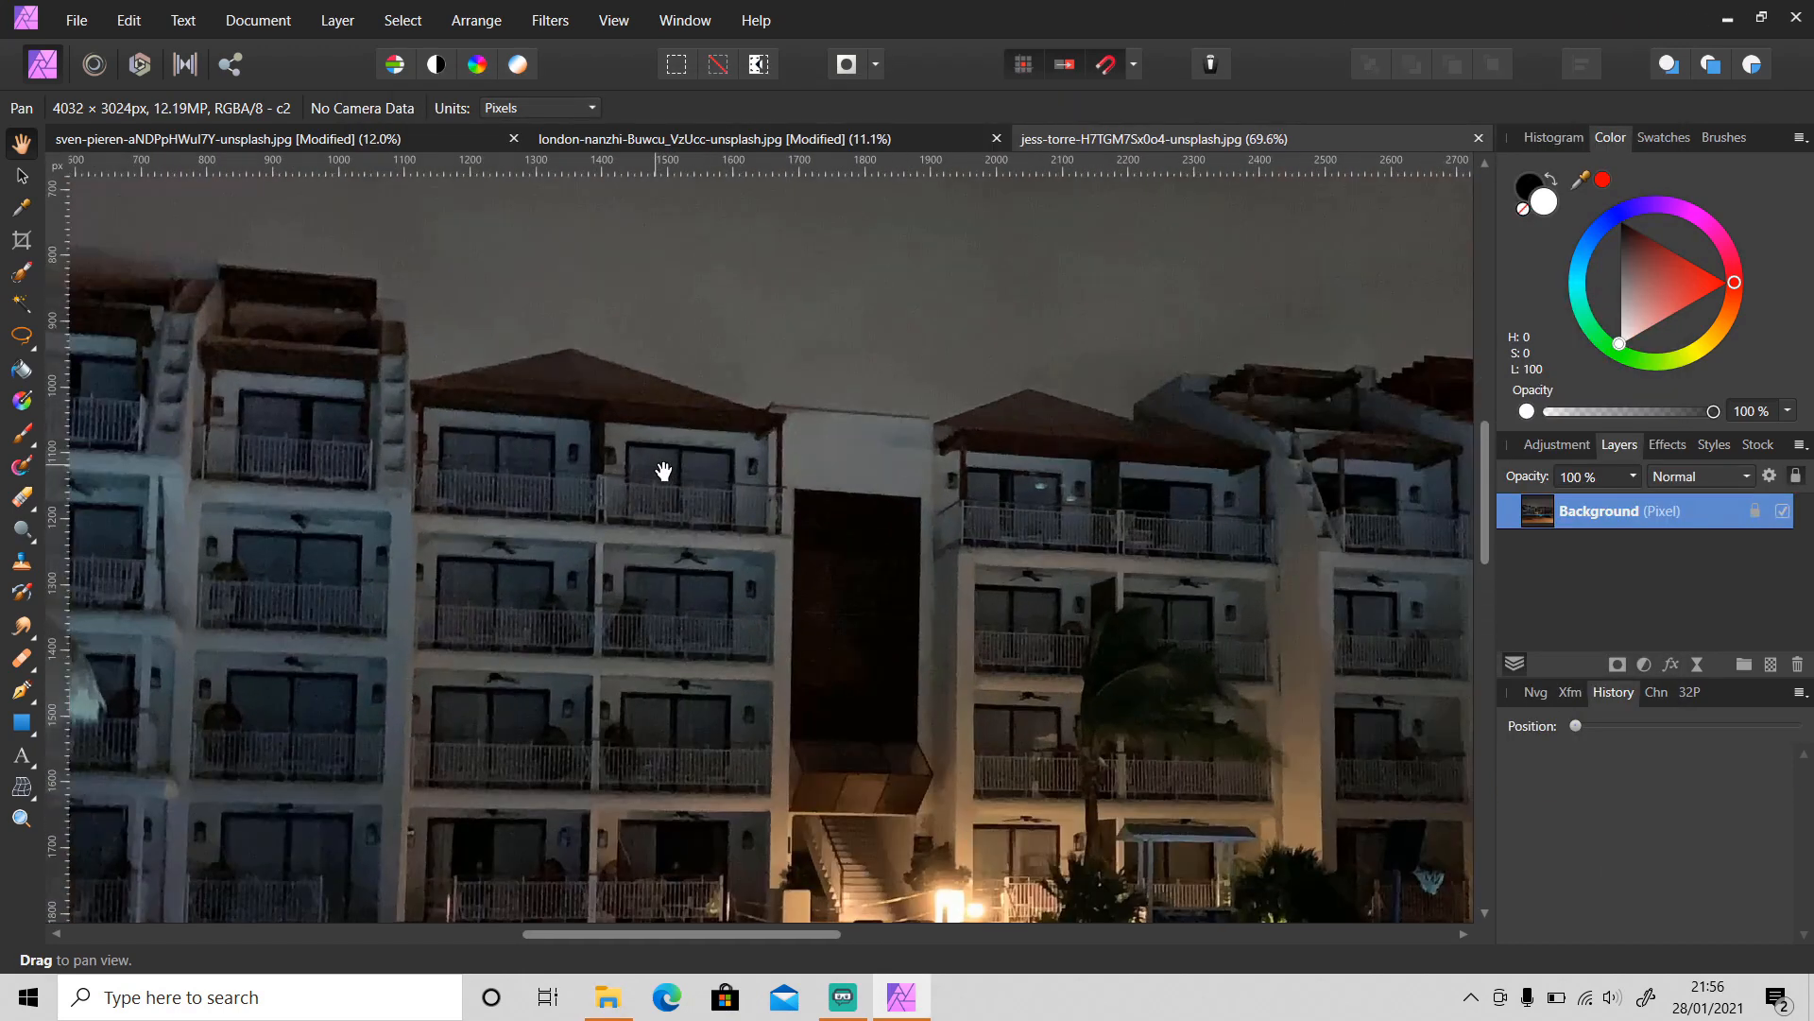
scroll(737, 596, "down", 5)
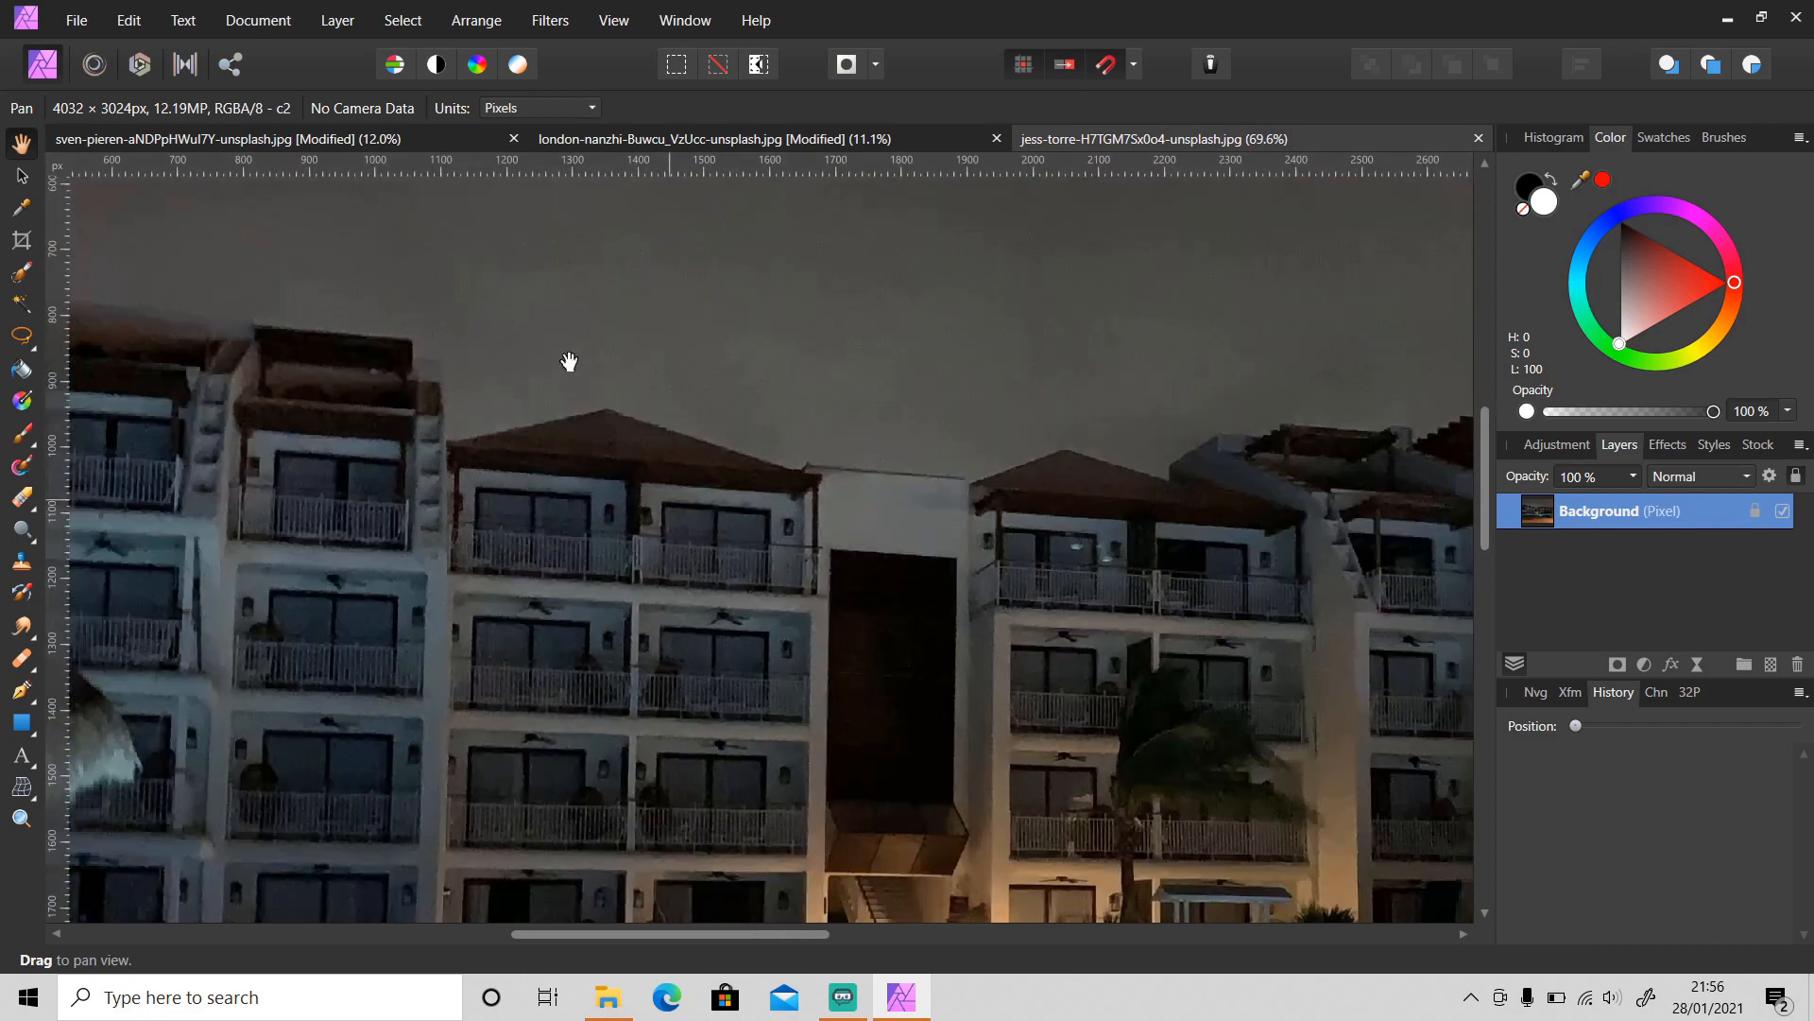
left_click(337, 20)
mouse_move(259, 267)
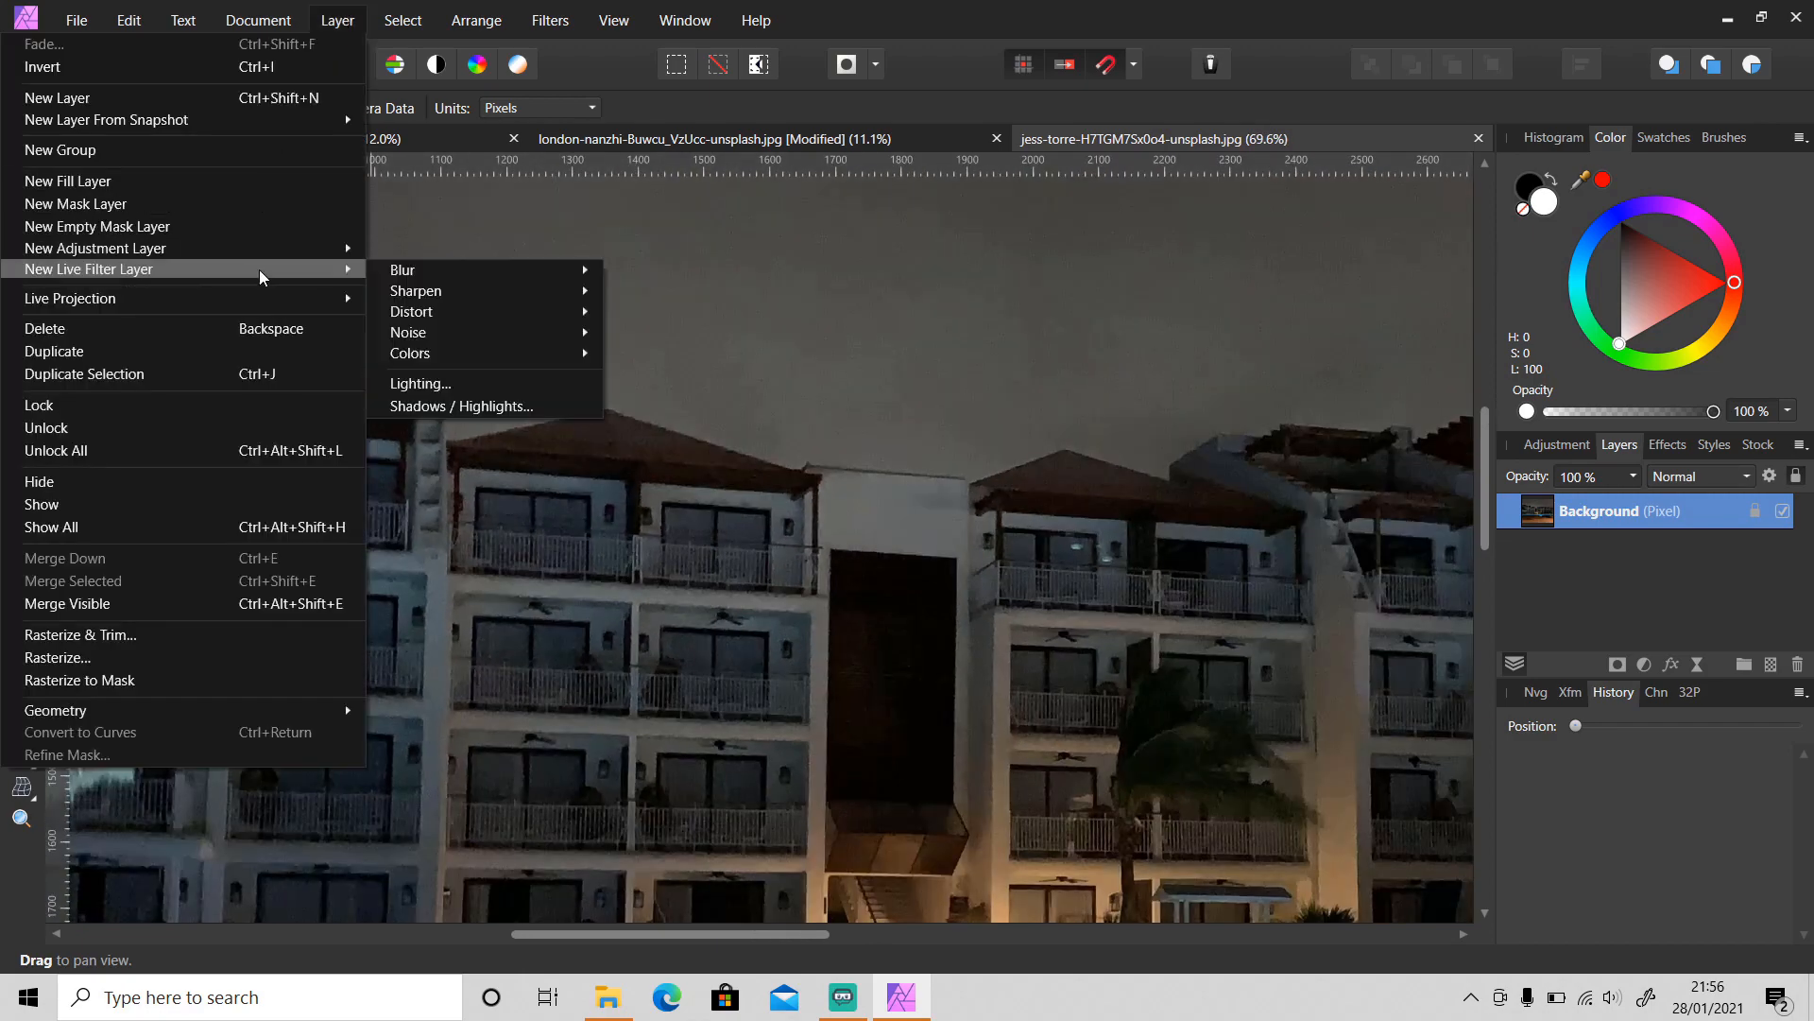
left_click(463, 395)
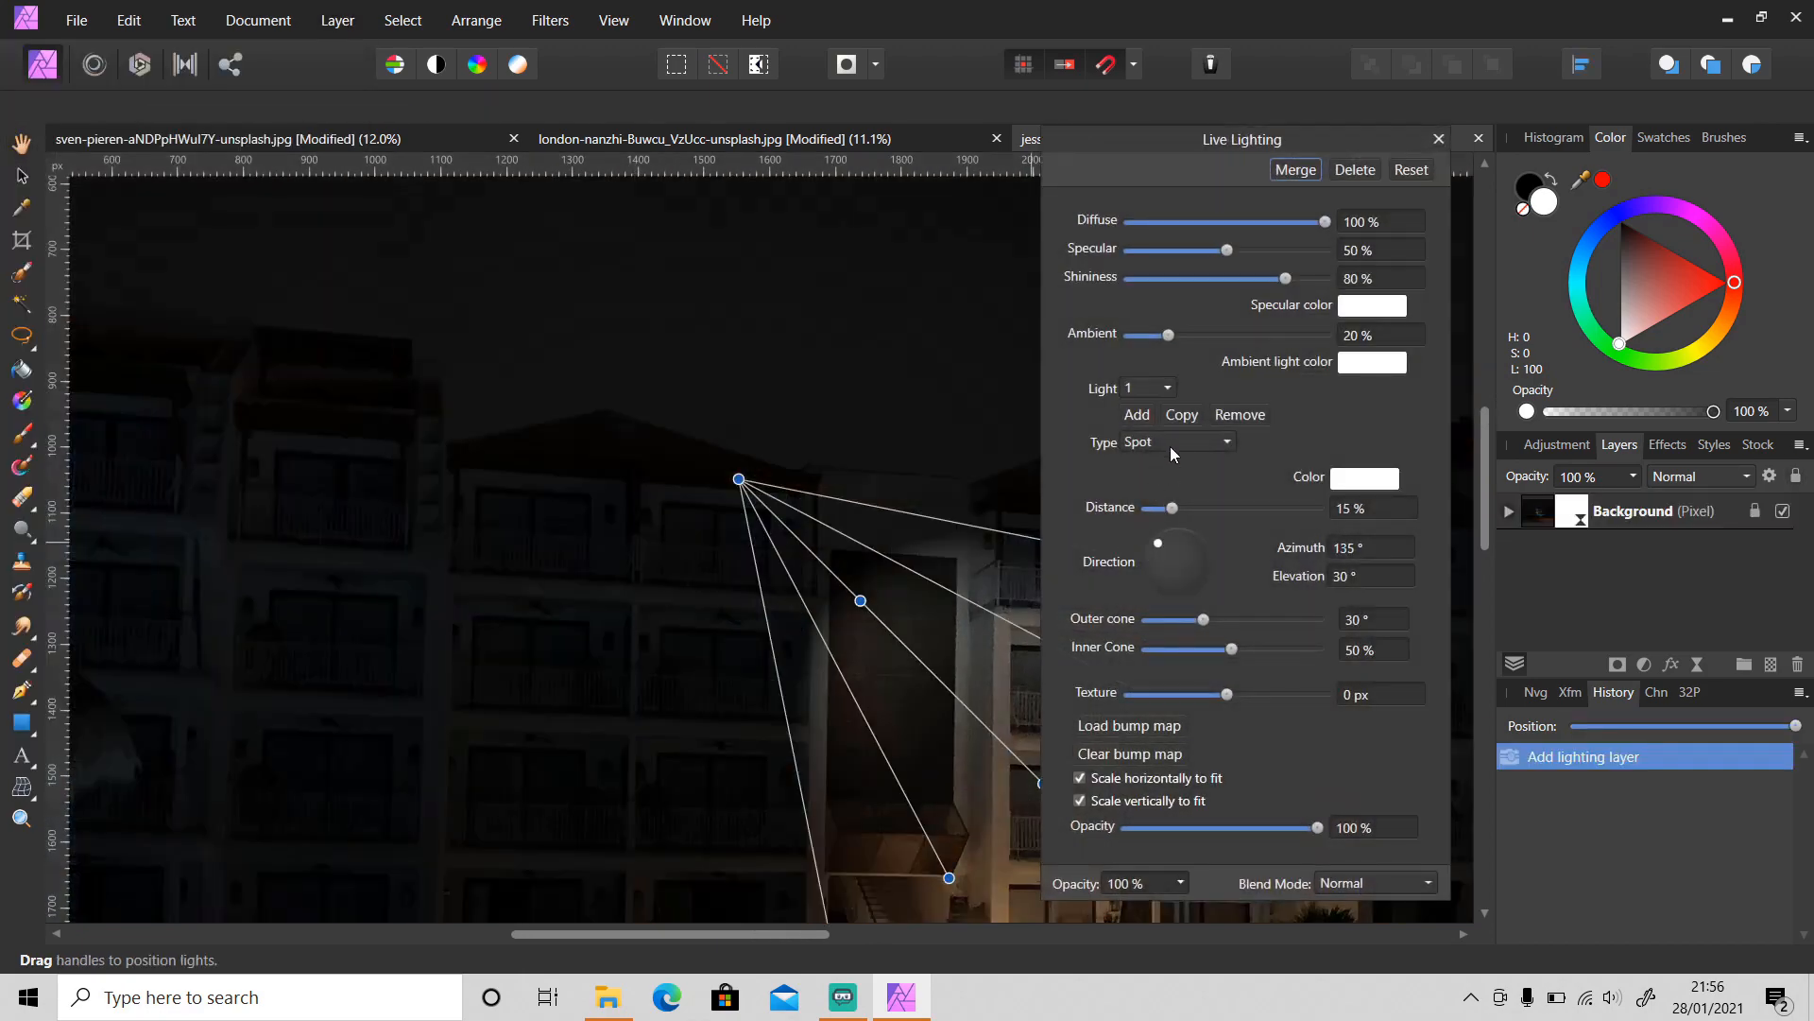
left_click(1170, 442)
left_click(1168, 495)
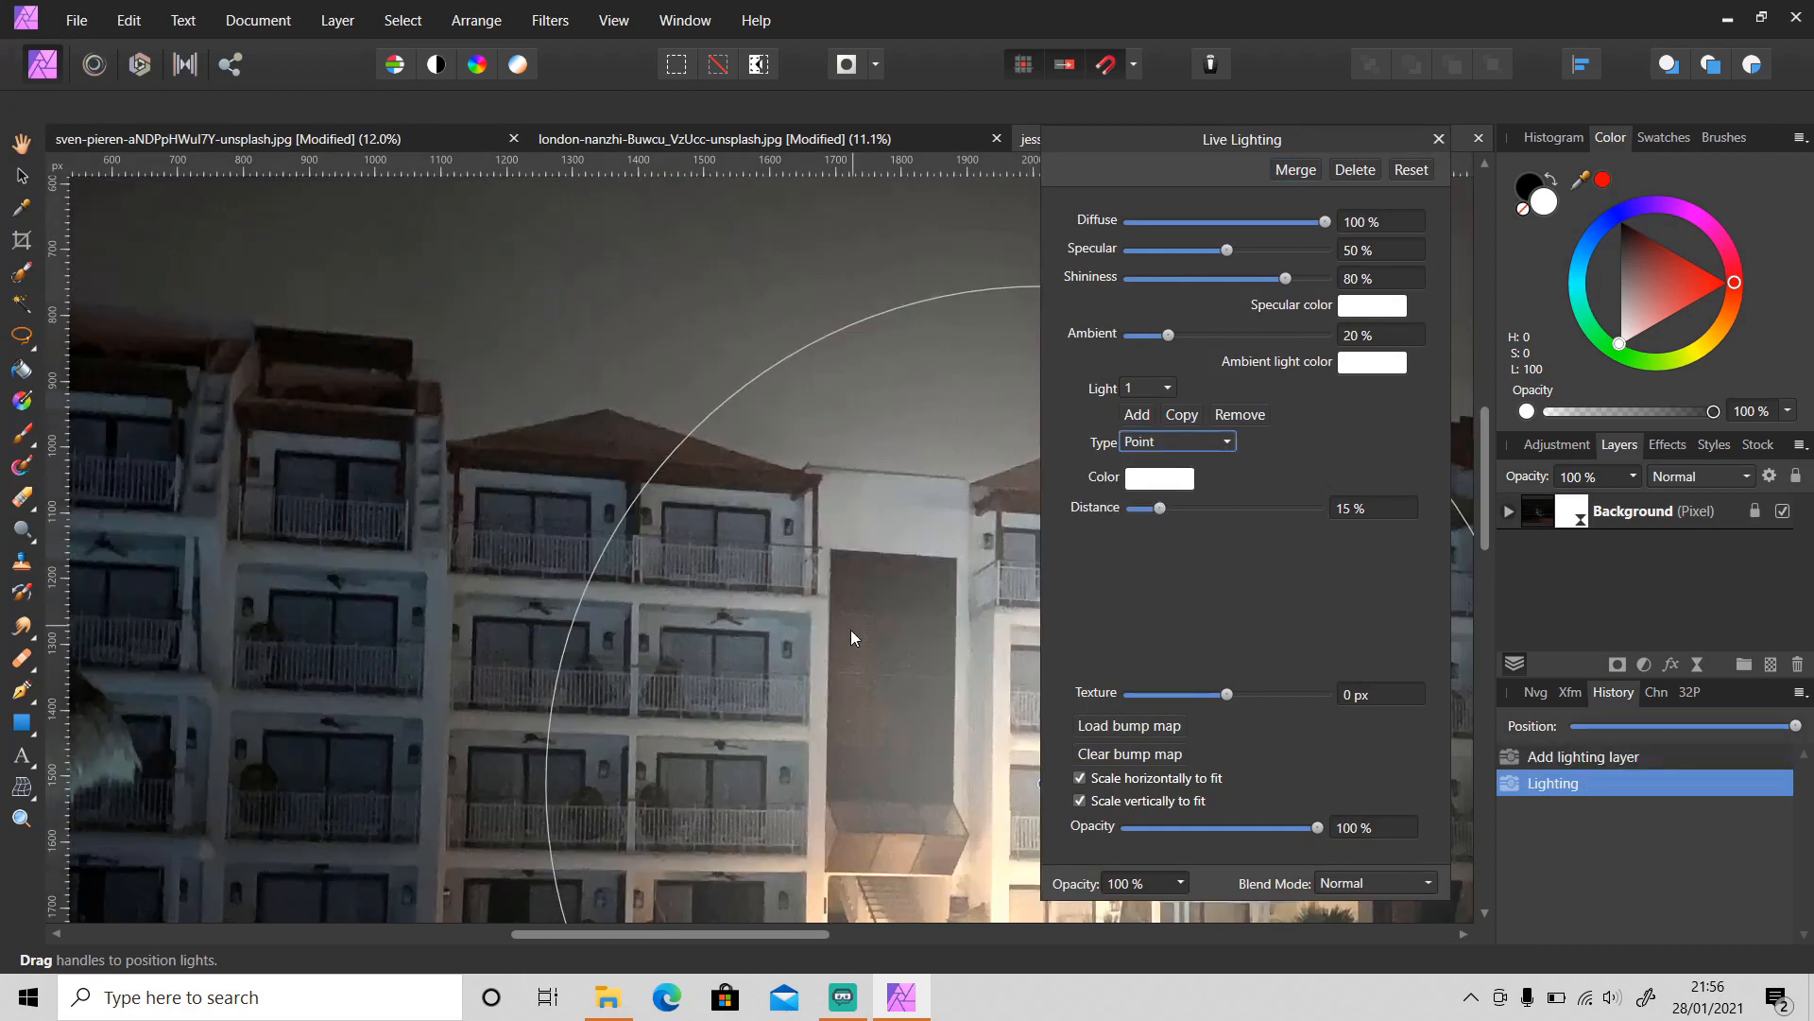
Set the point light's distance to 2% and place it on the top-floor window just left of the dark central block
left_click(1367, 510)
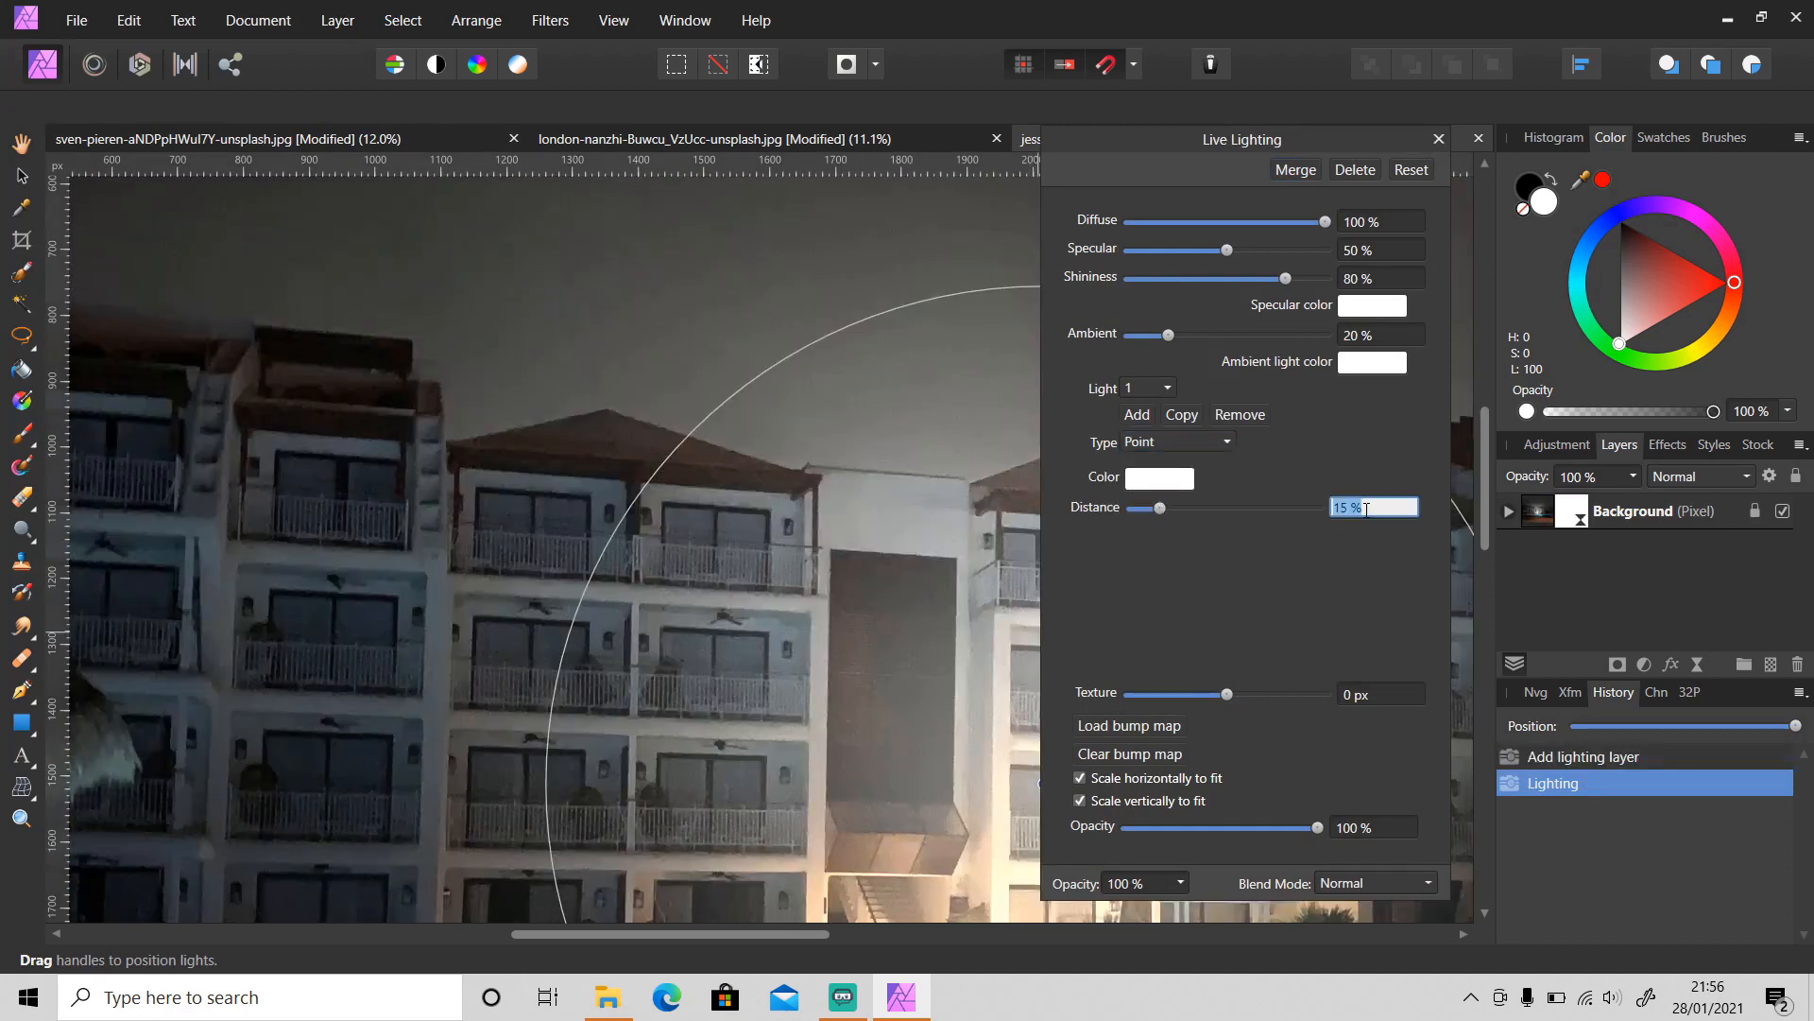
type("2")
key("Return")
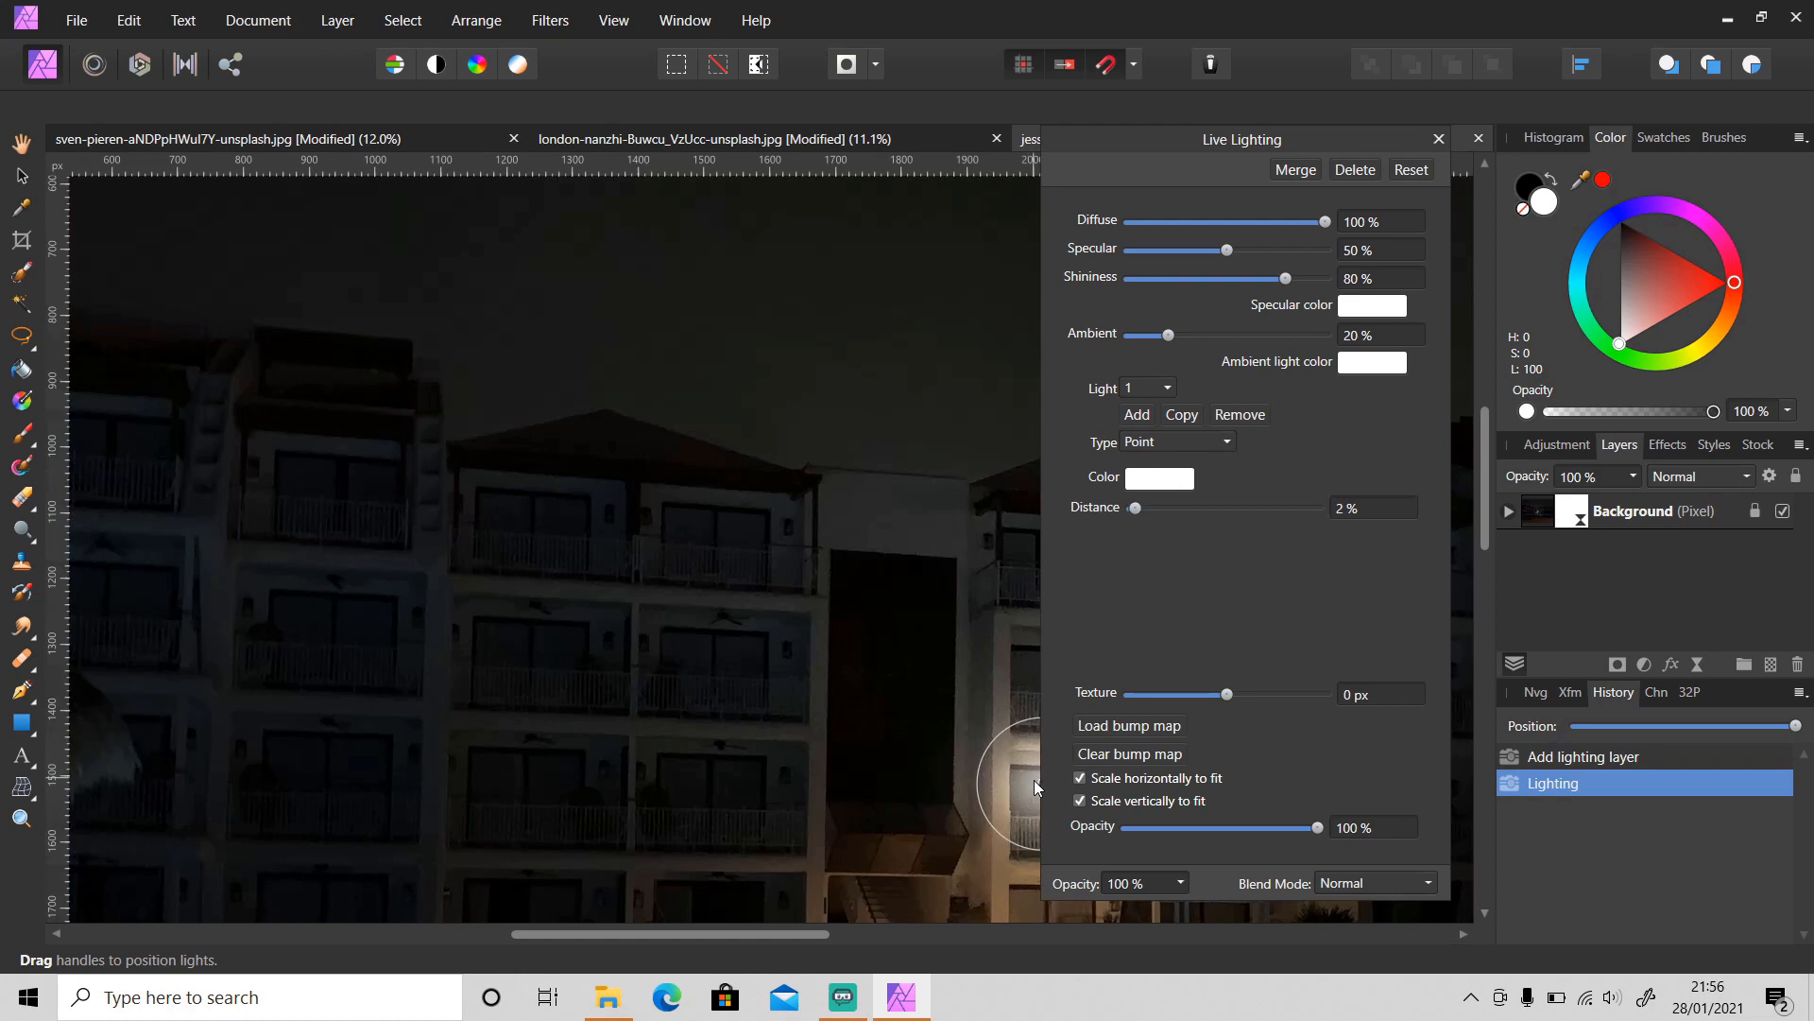
left_click_drag(1036, 784, 687, 544)
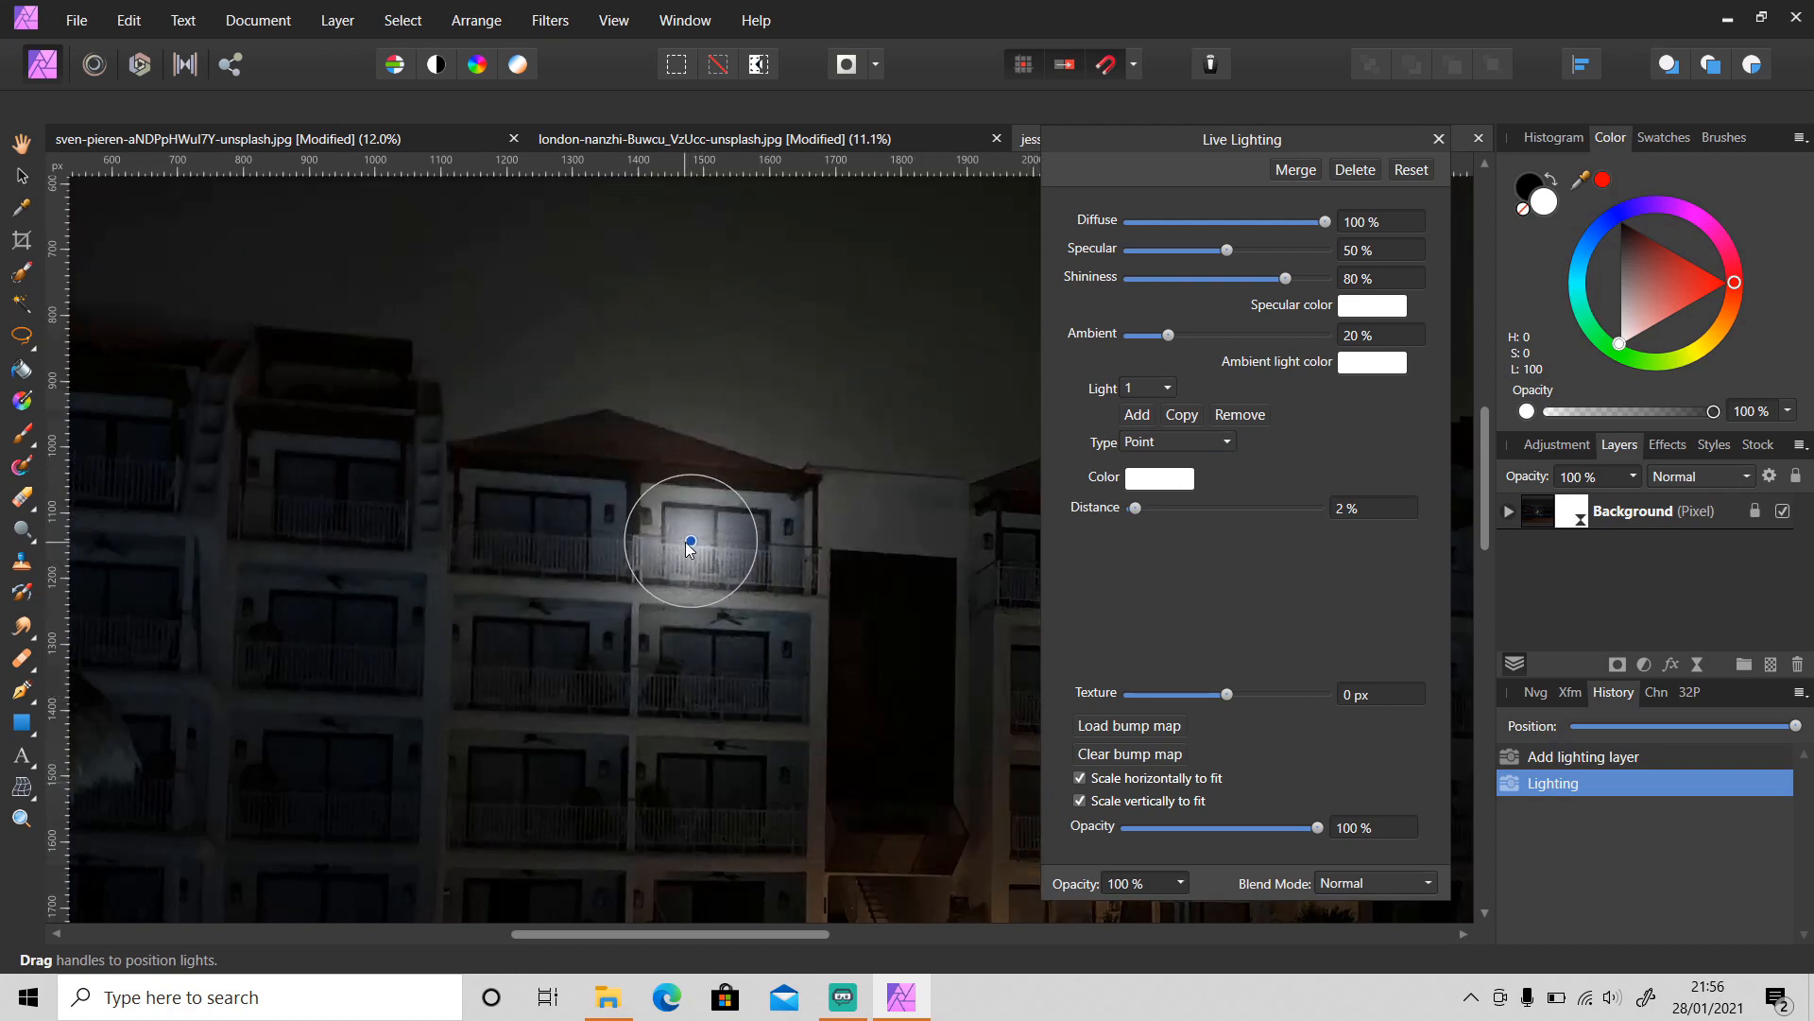
Set the light's shininess to 65% and the specular color to orange
left_click(1353, 282)
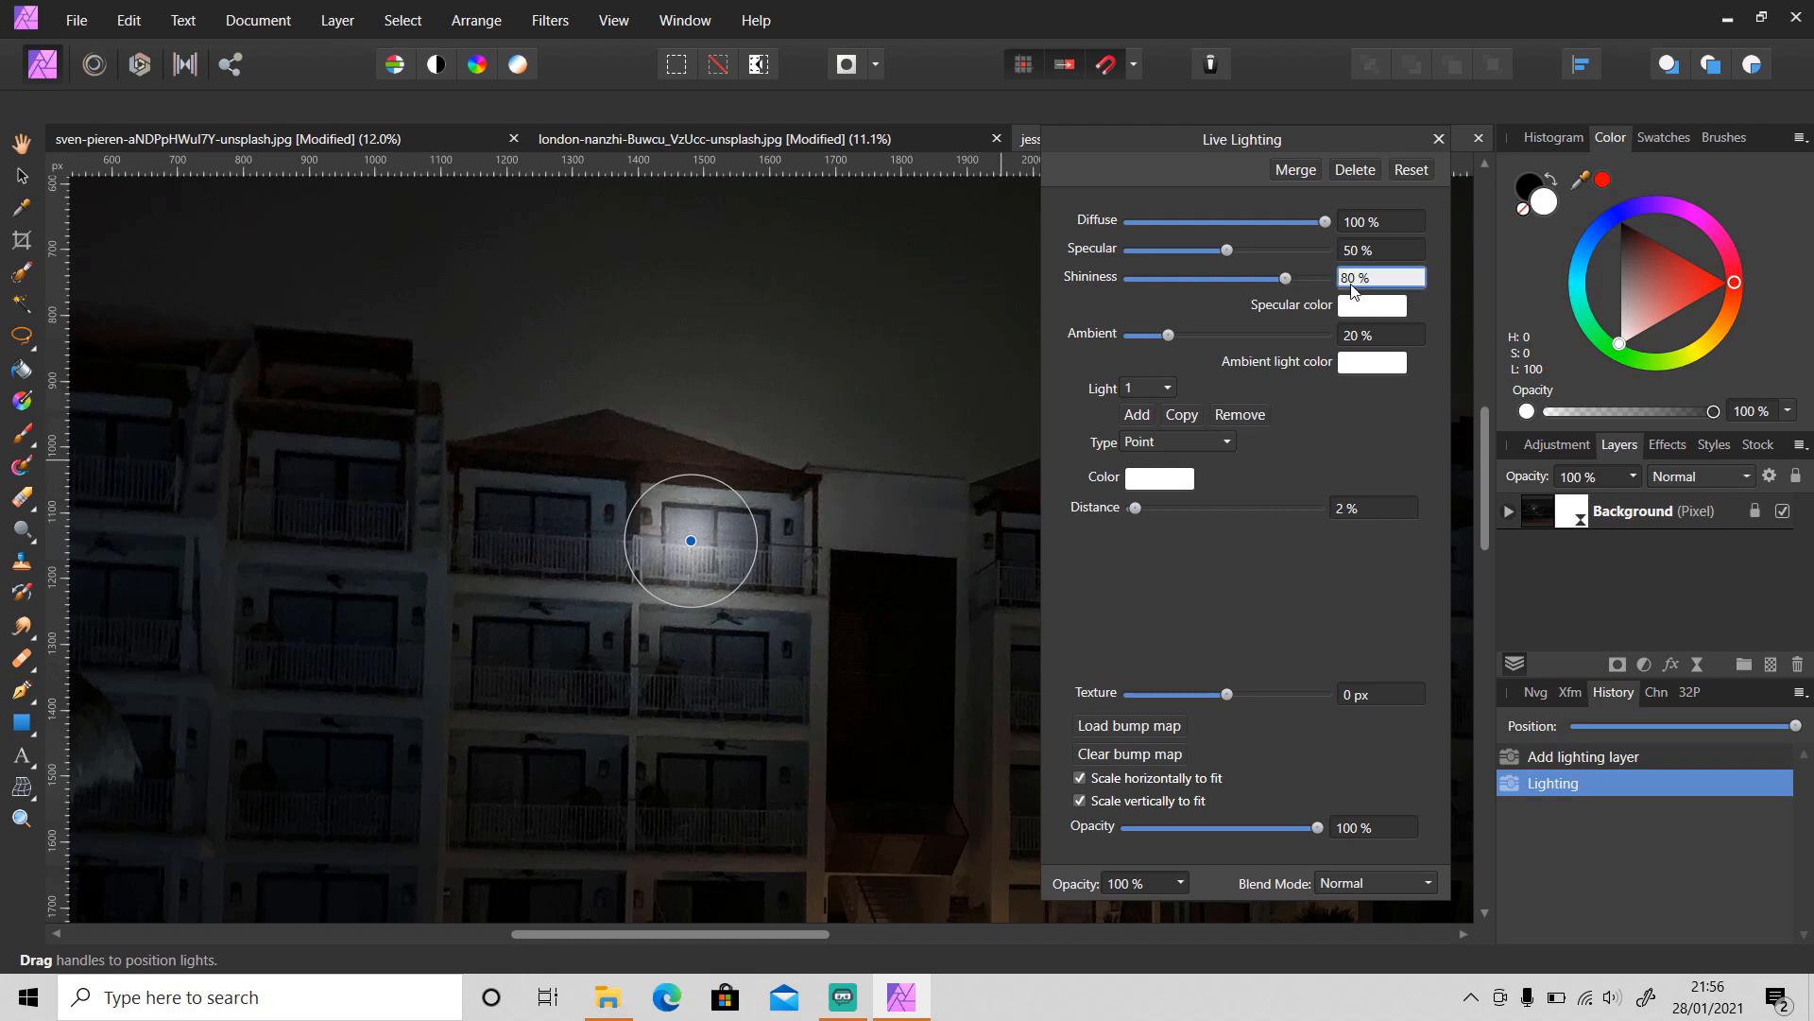
type("65")
key("Return")
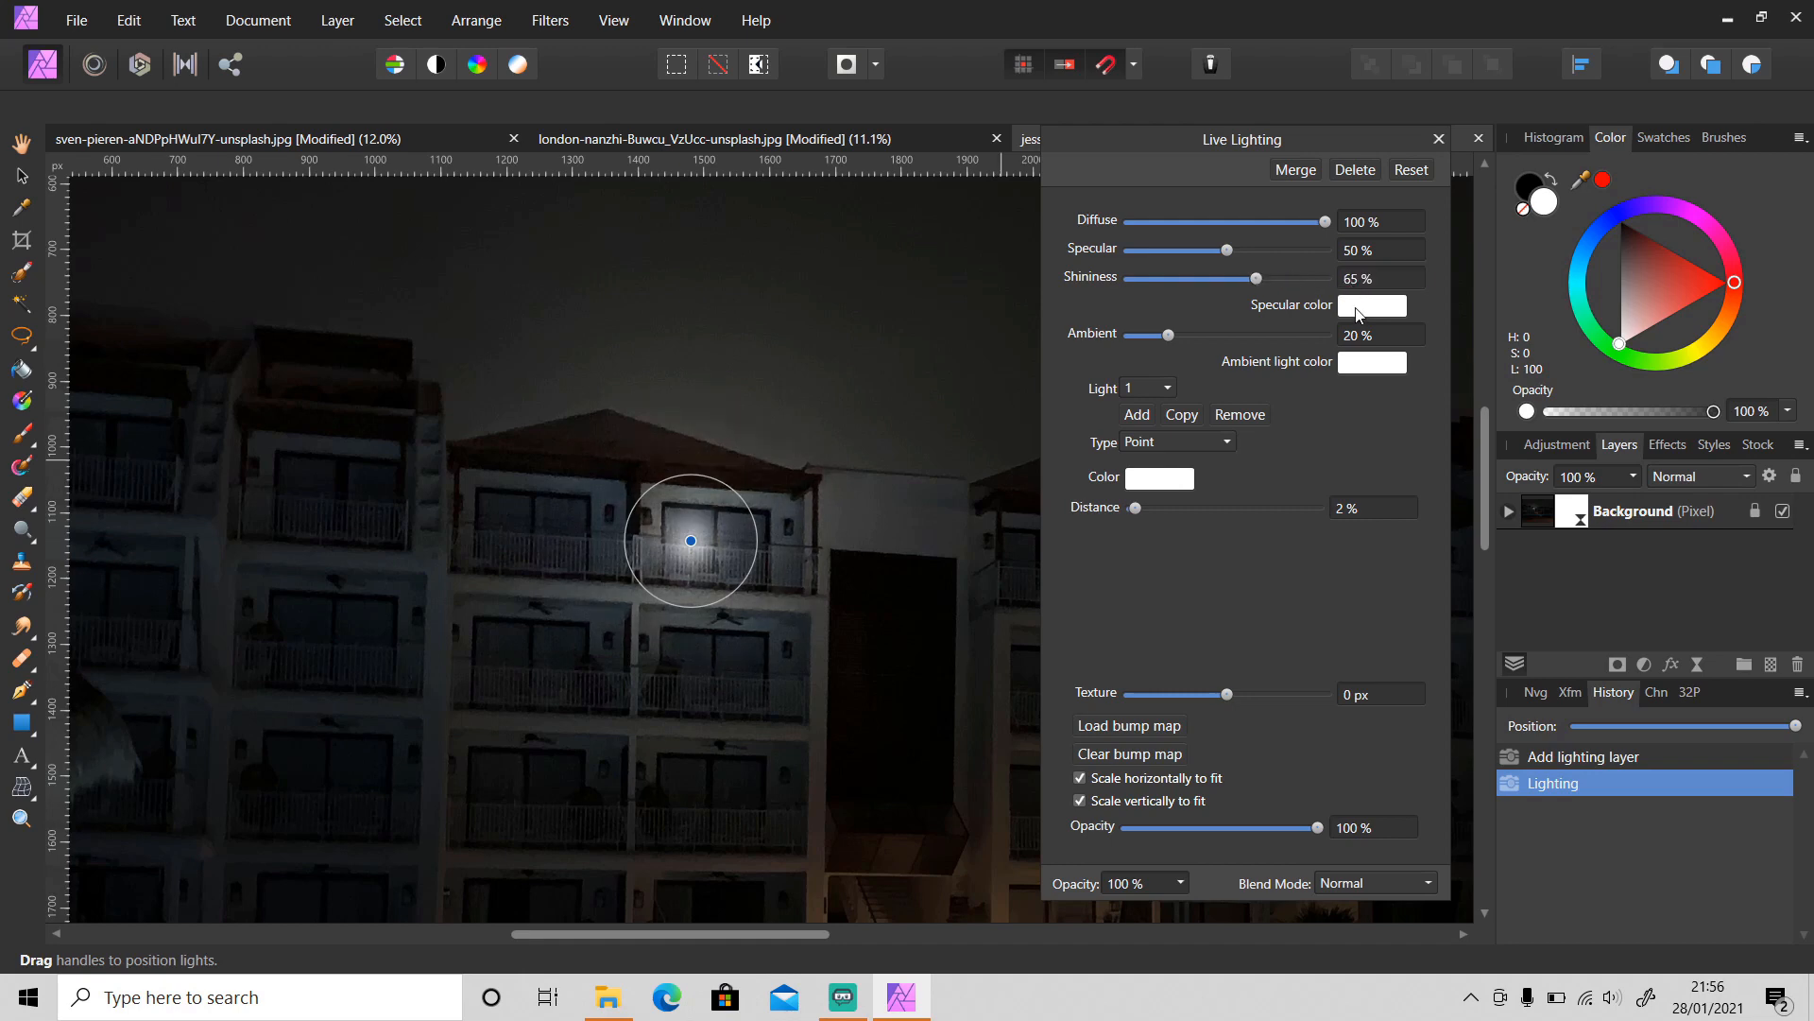
left_click(1359, 310)
left_click_drag(1436, 471, 1444, 525)
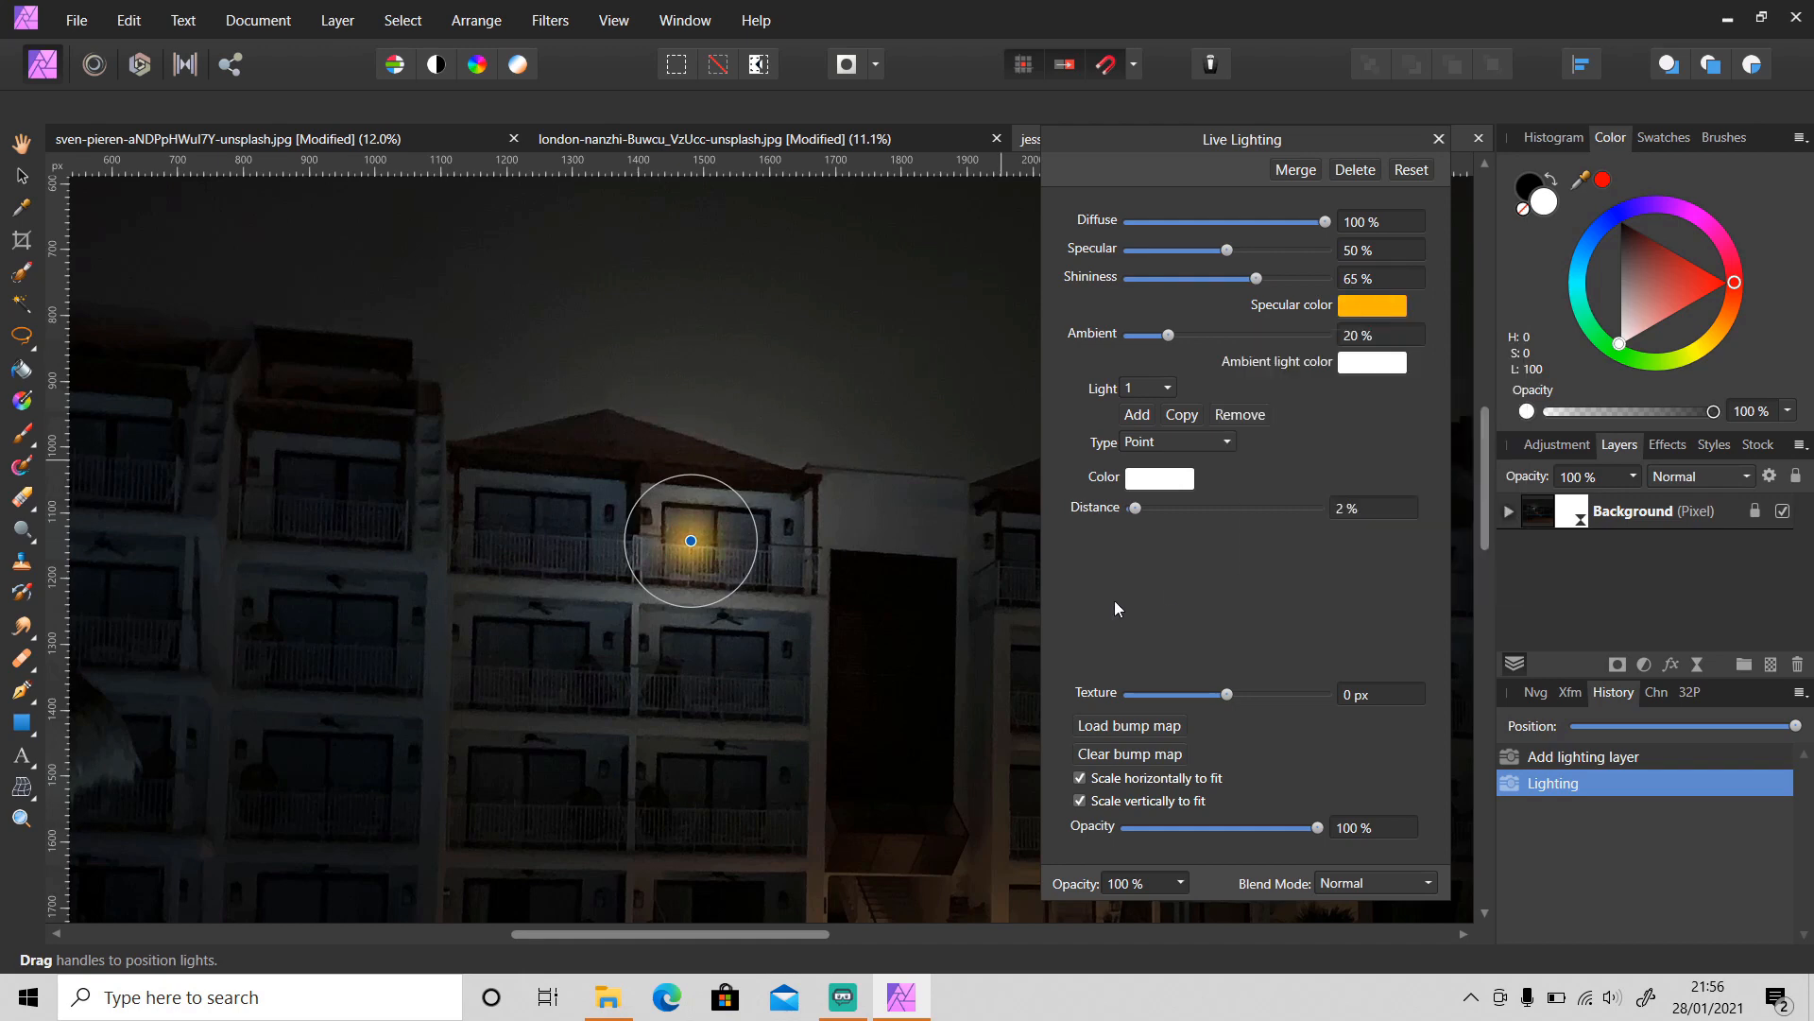
Copy the point light and place the duplicate on the right half of the same hotel window
left_click(1181, 414)
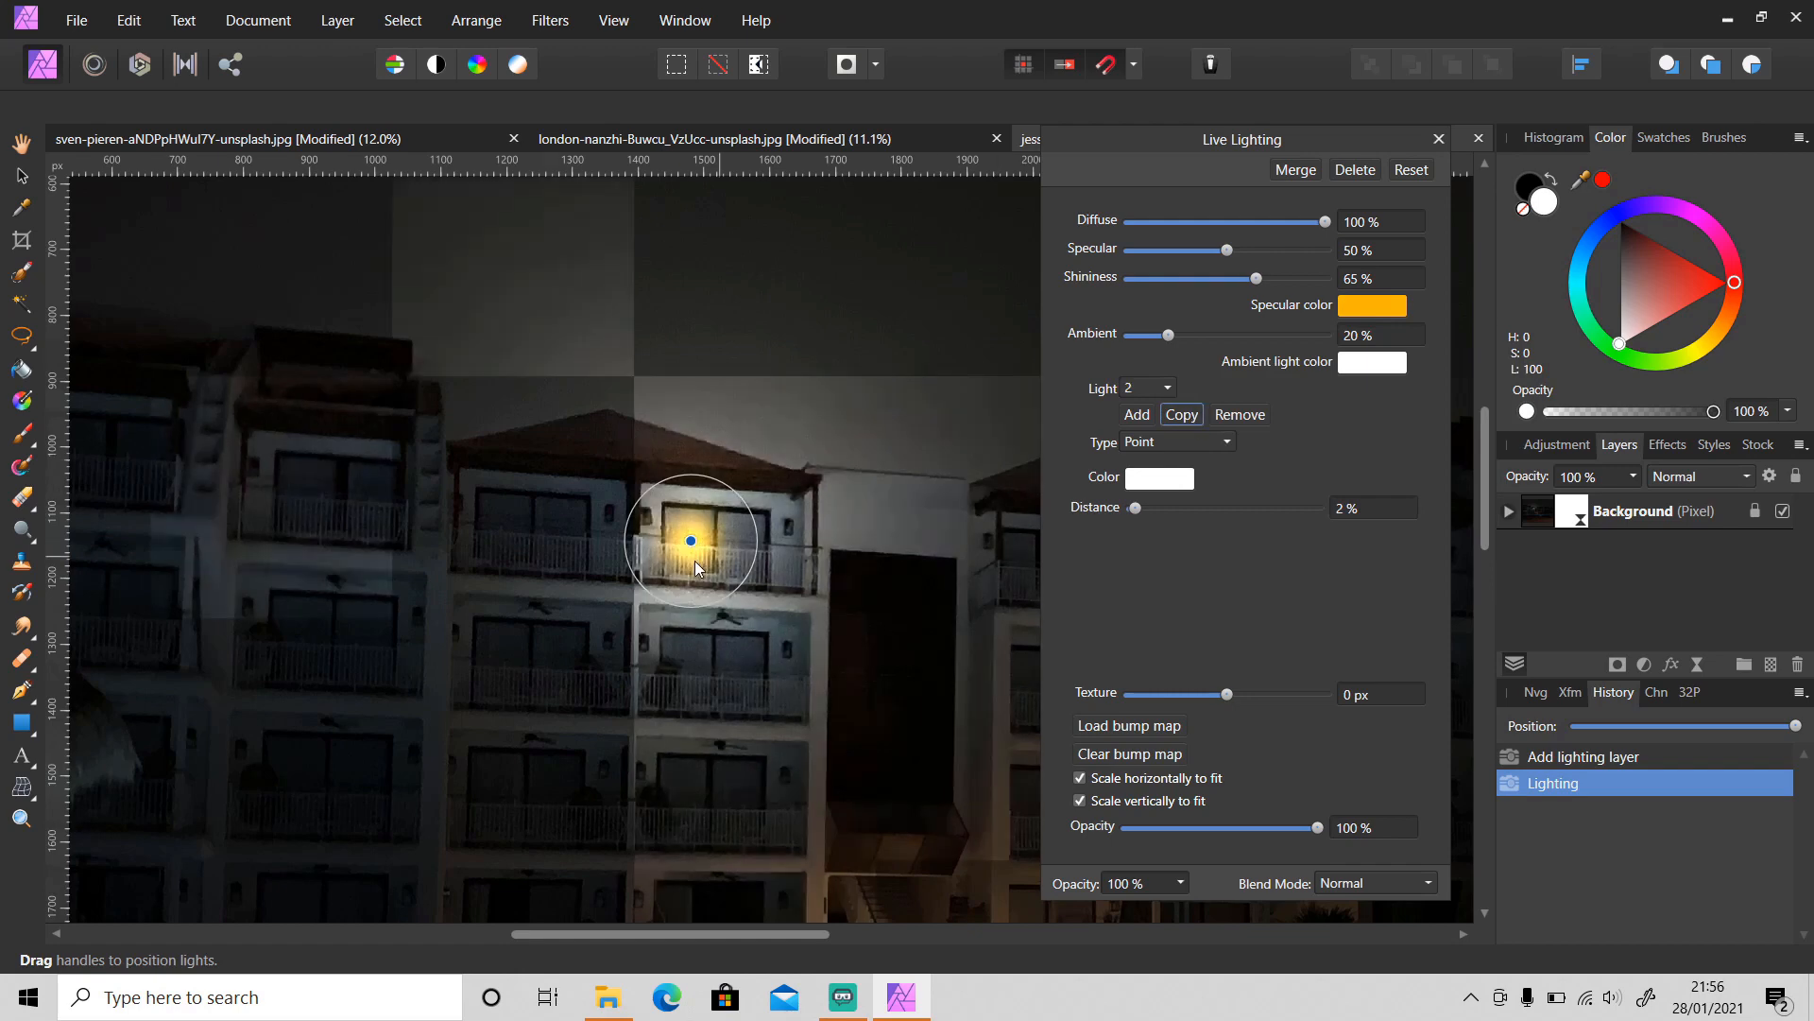
left_click_drag(691, 543, 743, 549)
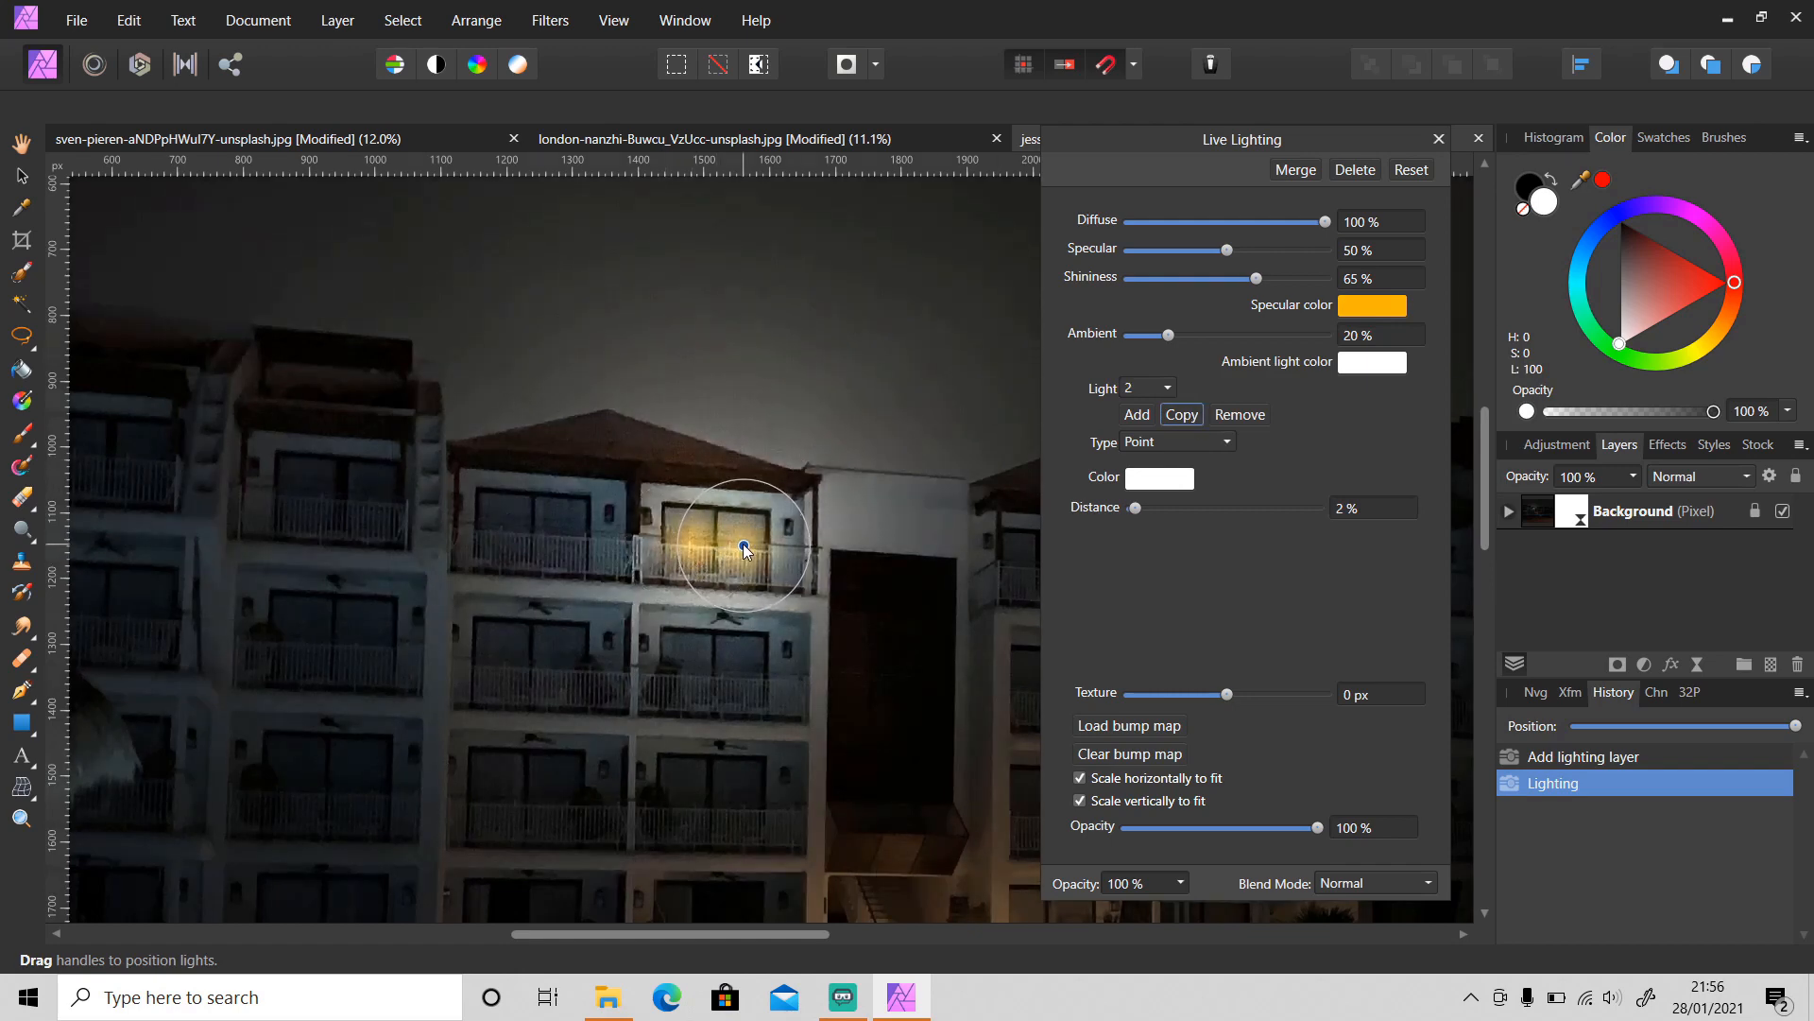
Set the hotel lighting filter's blend mode to Screen and close the Live Lighting settings
left_click(1358, 881)
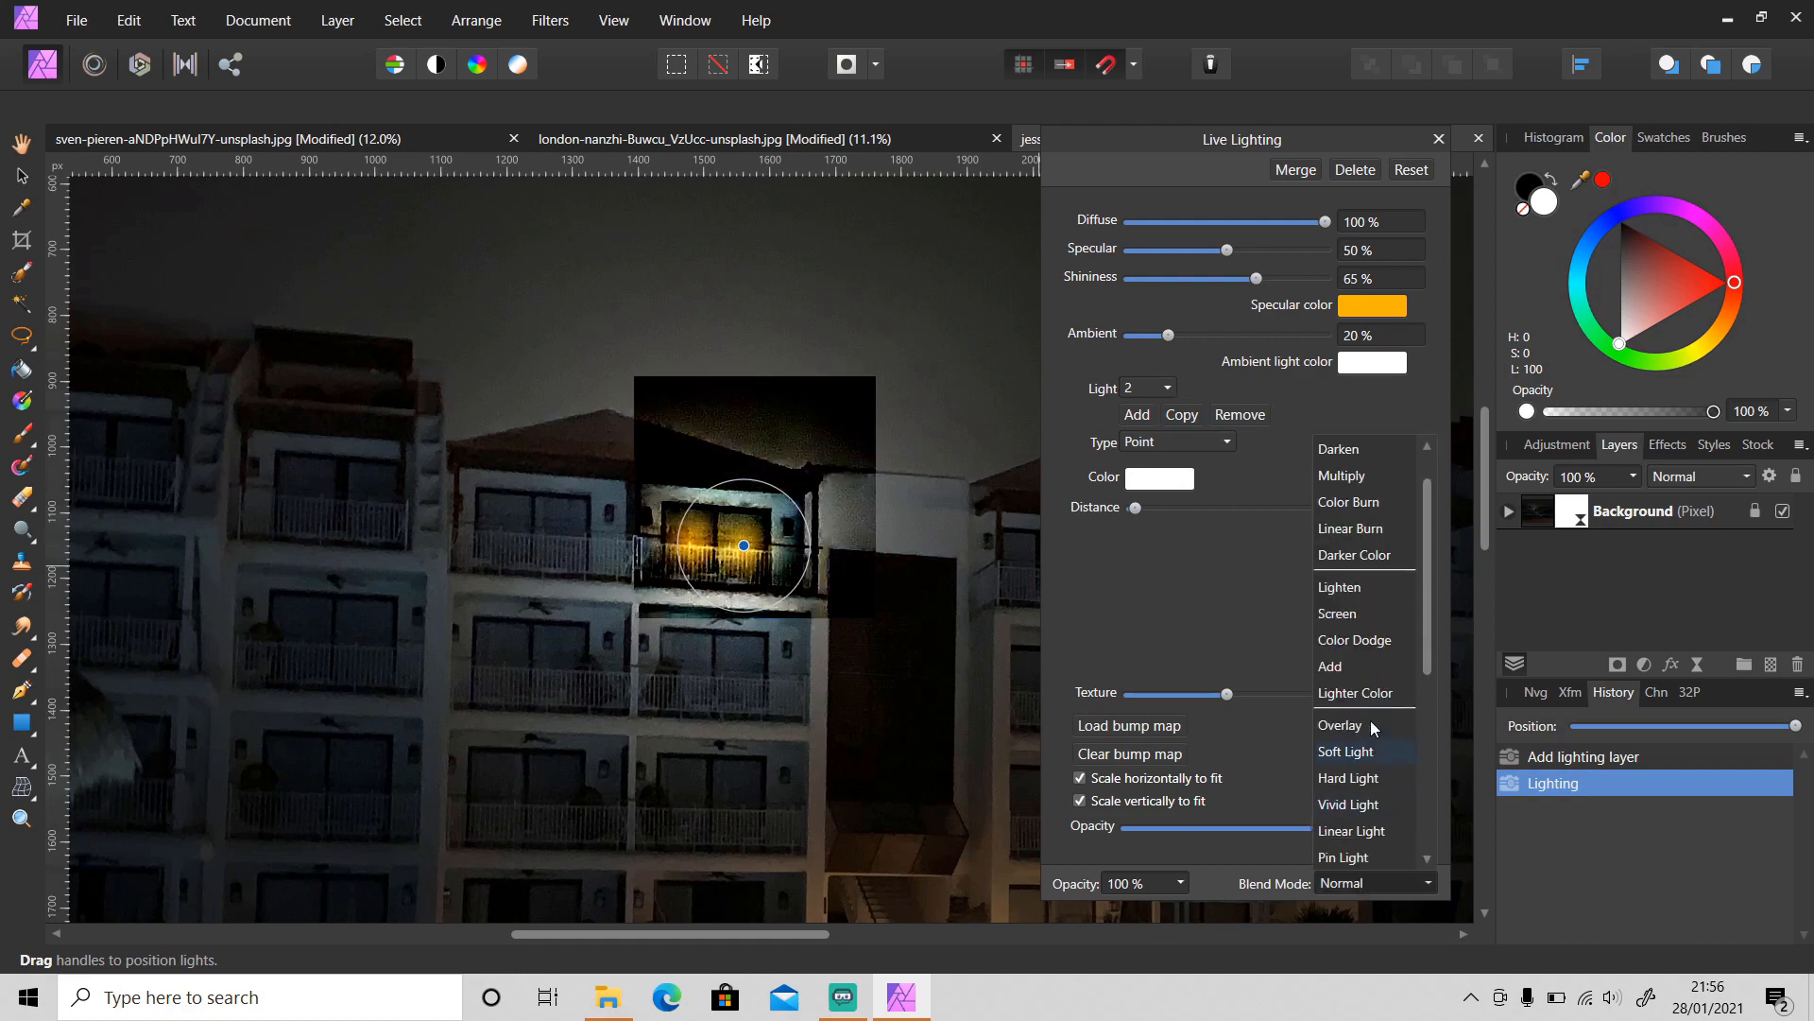
left_click(1357, 614)
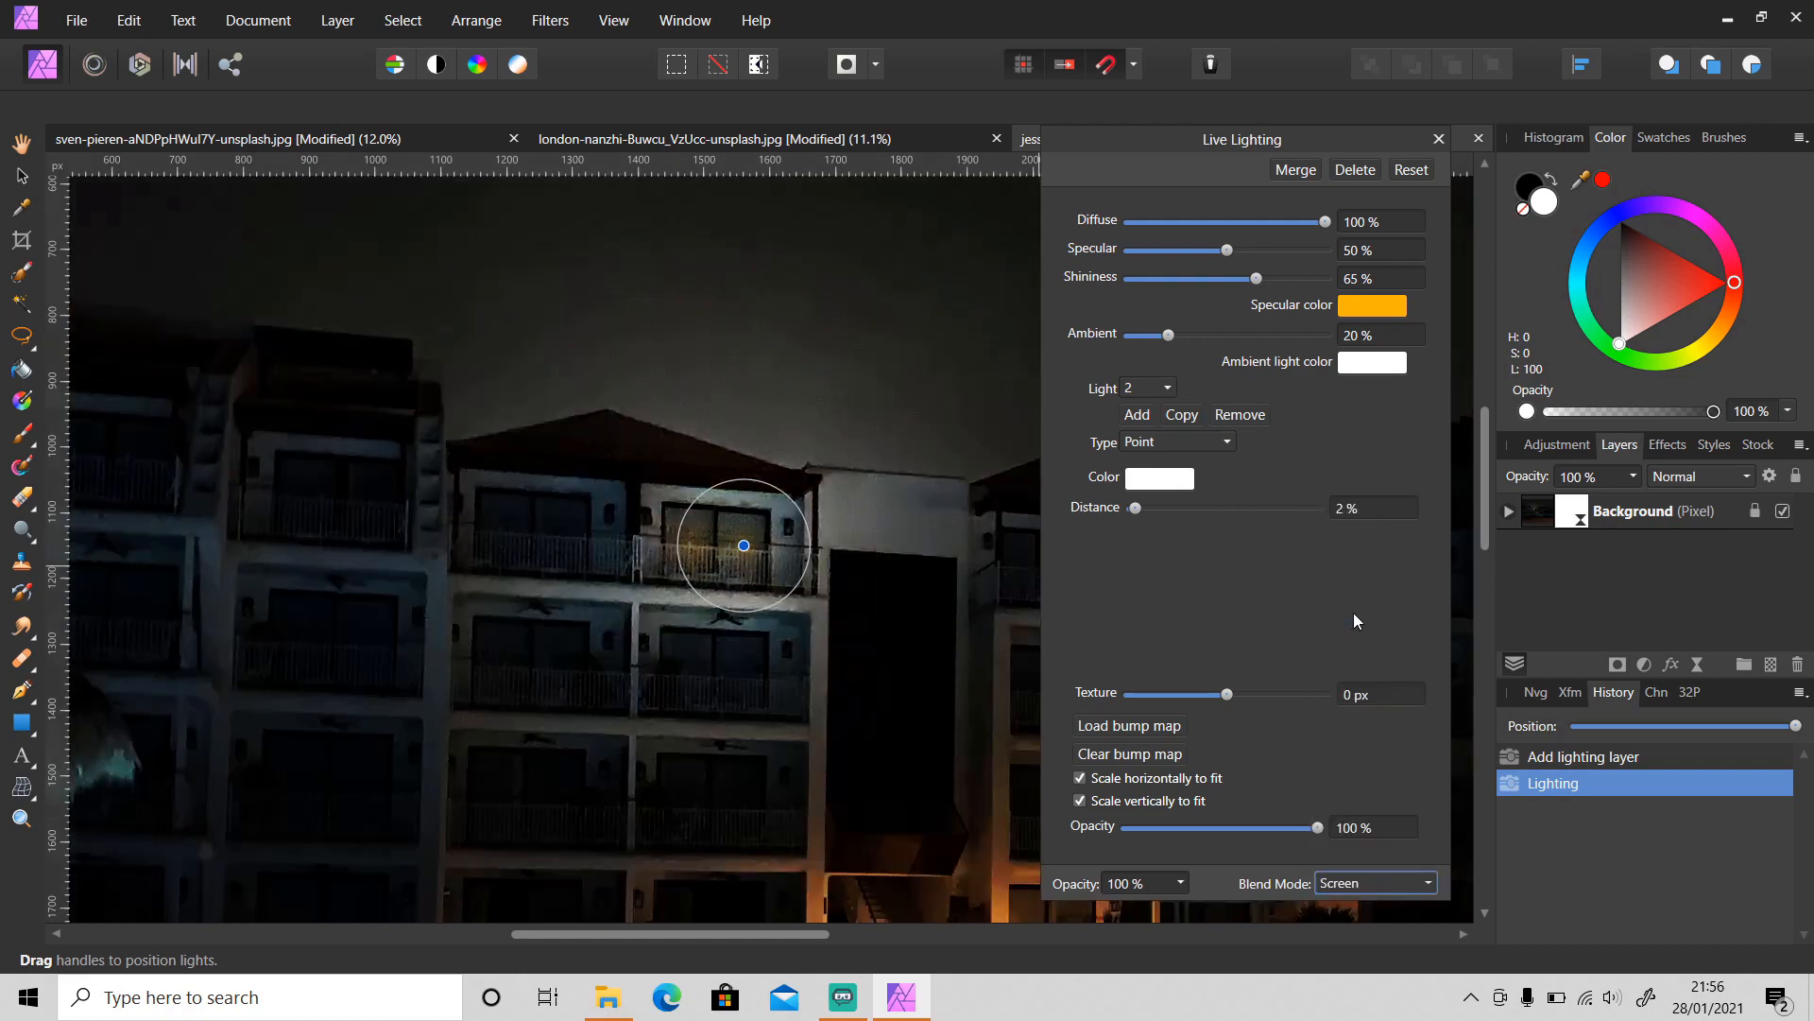
scroll(940, 628, "down", 4)
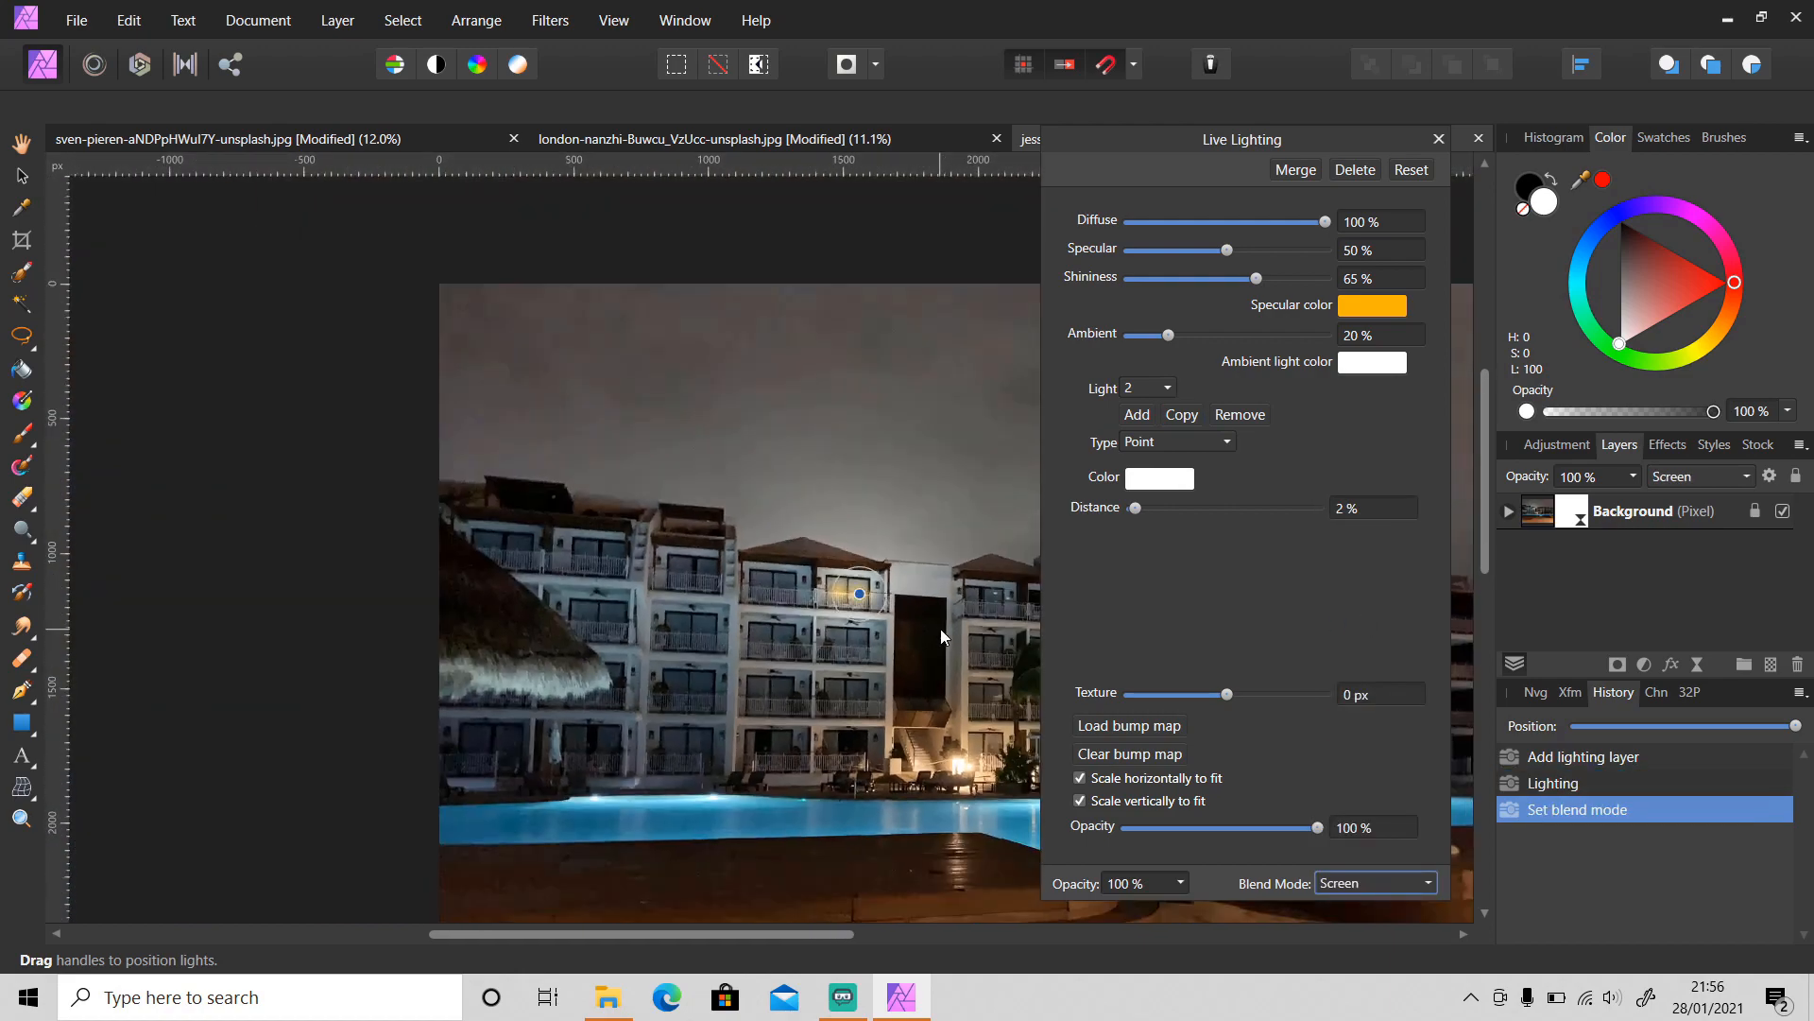
scroll(939, 628, "down", 2)
left_click_drag(805, 935, 928, 933)
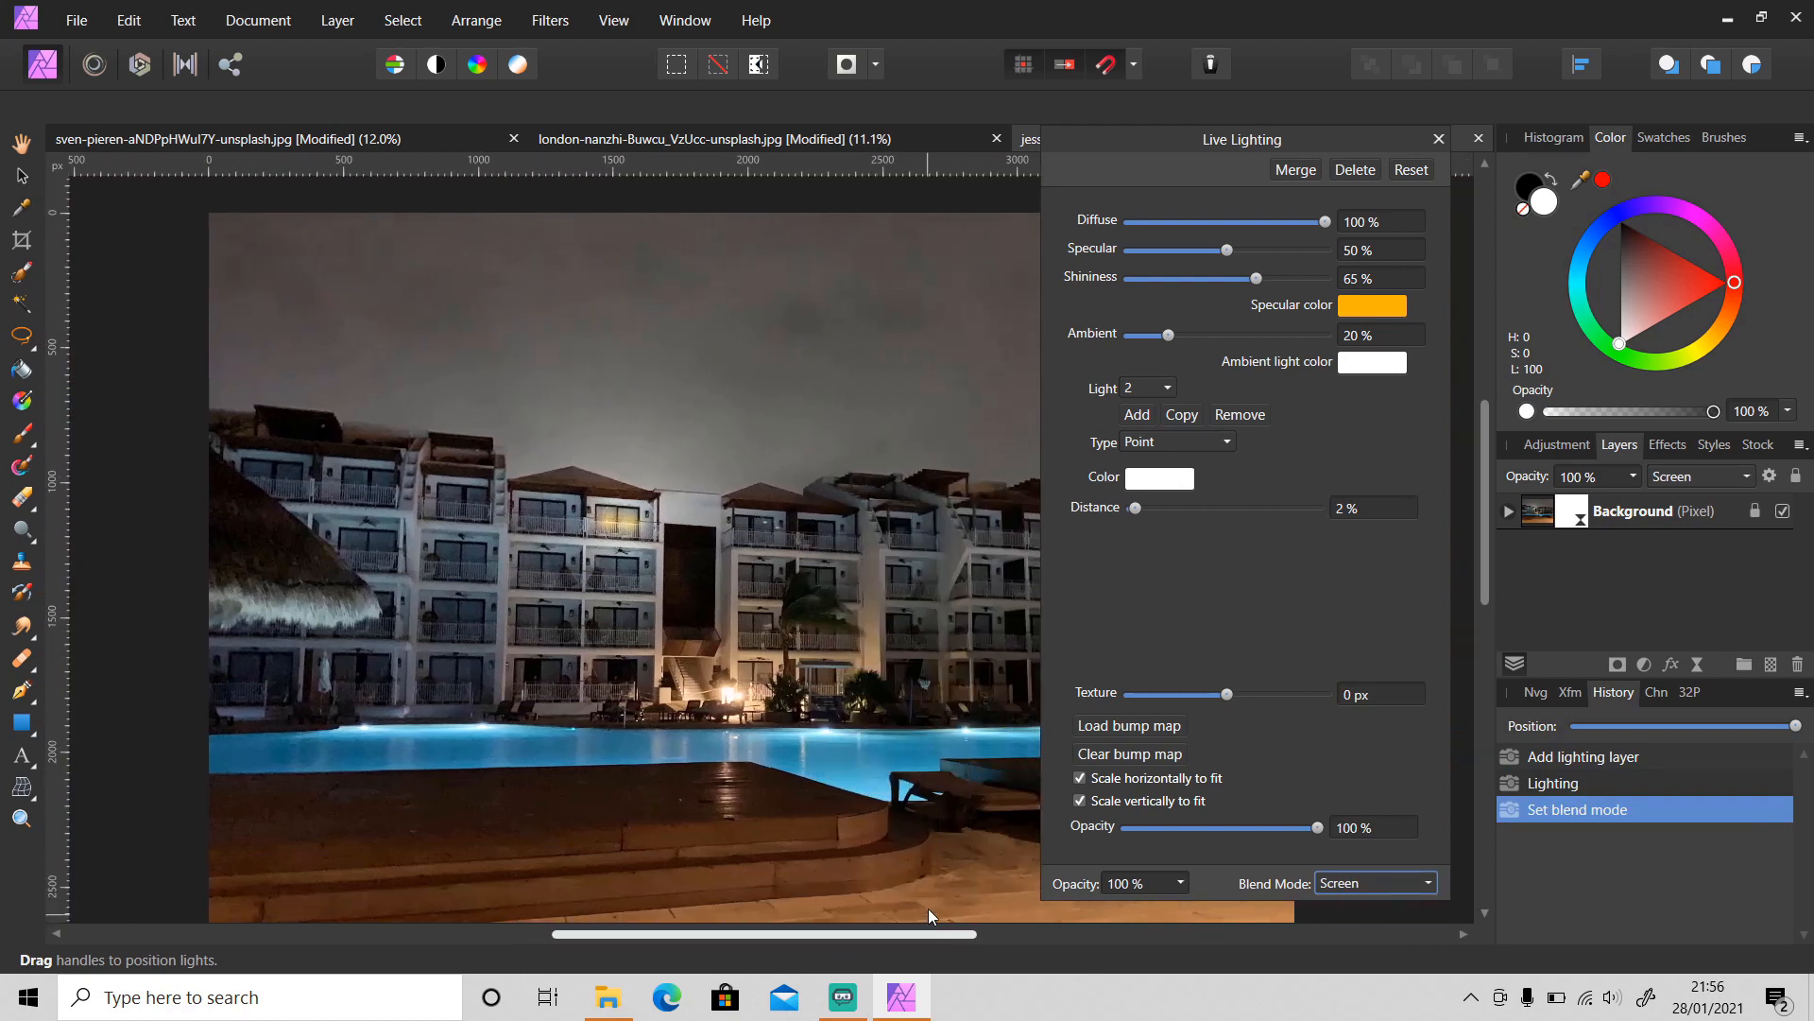
left_click(1440, 140)
scroll(1324, 551, "down", 1)
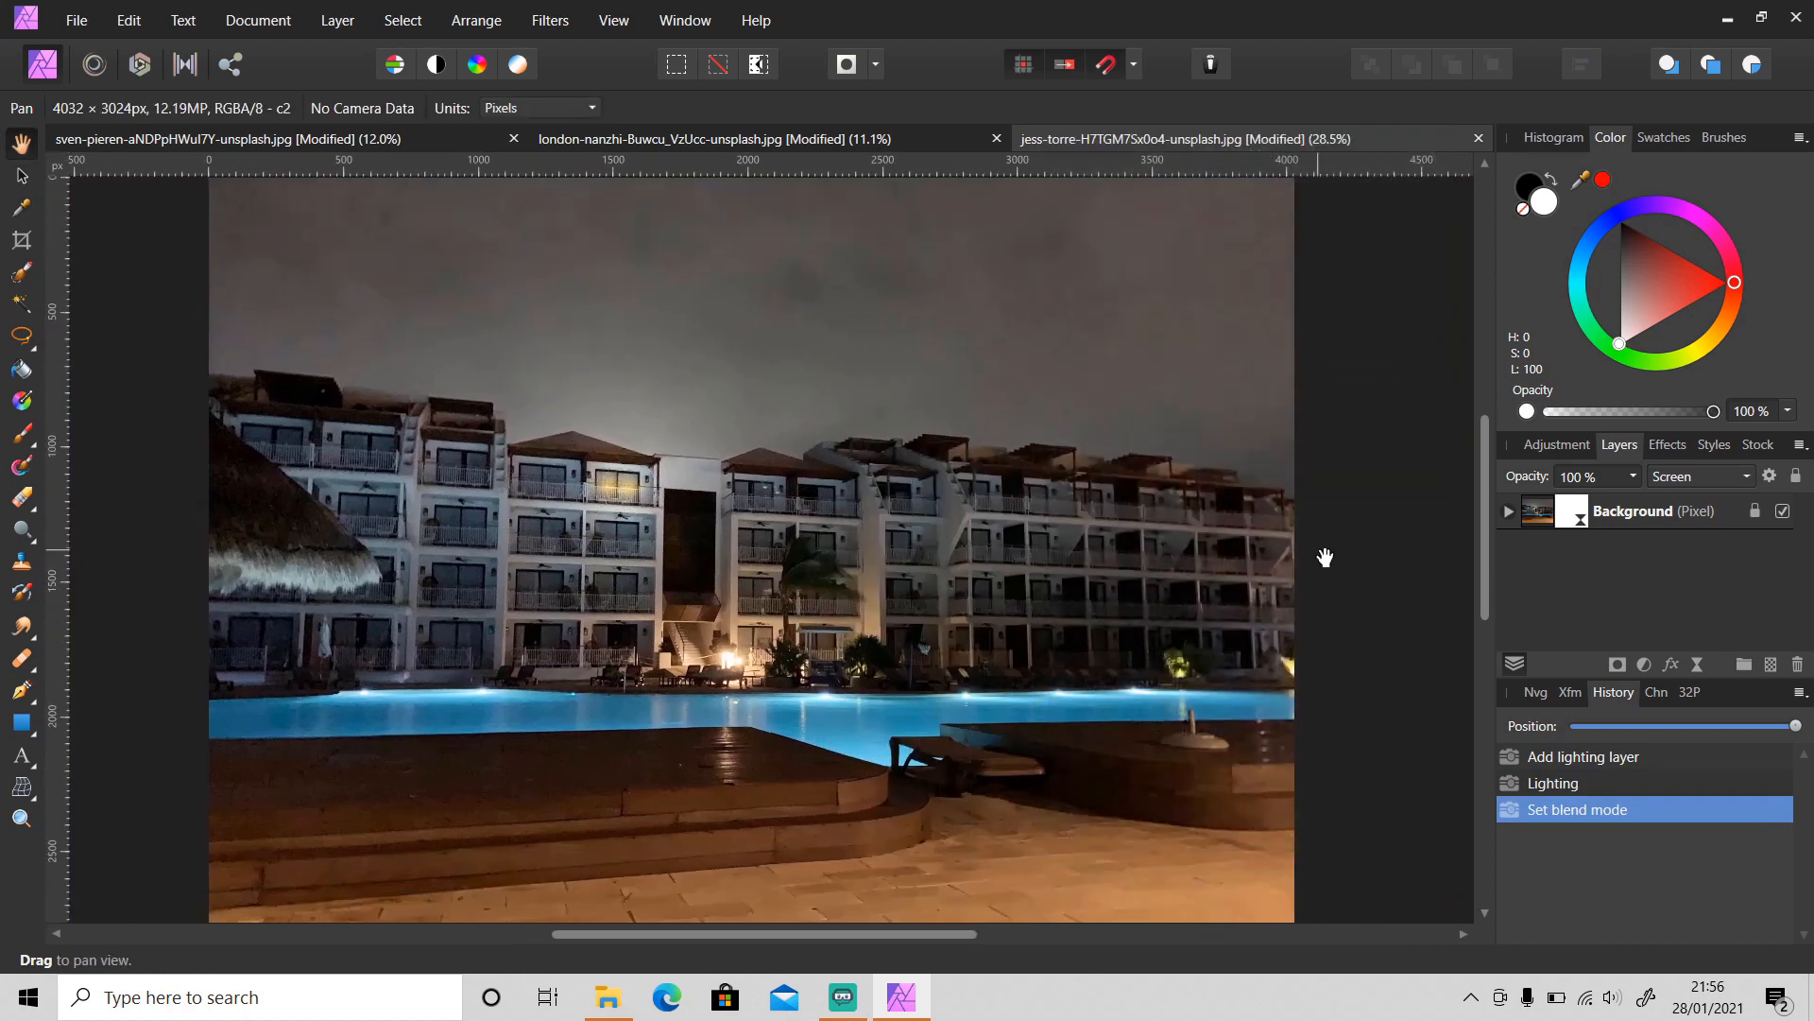
scroll(1324, 556, "down", 1)
scroll(1324, 551, "down", 1)
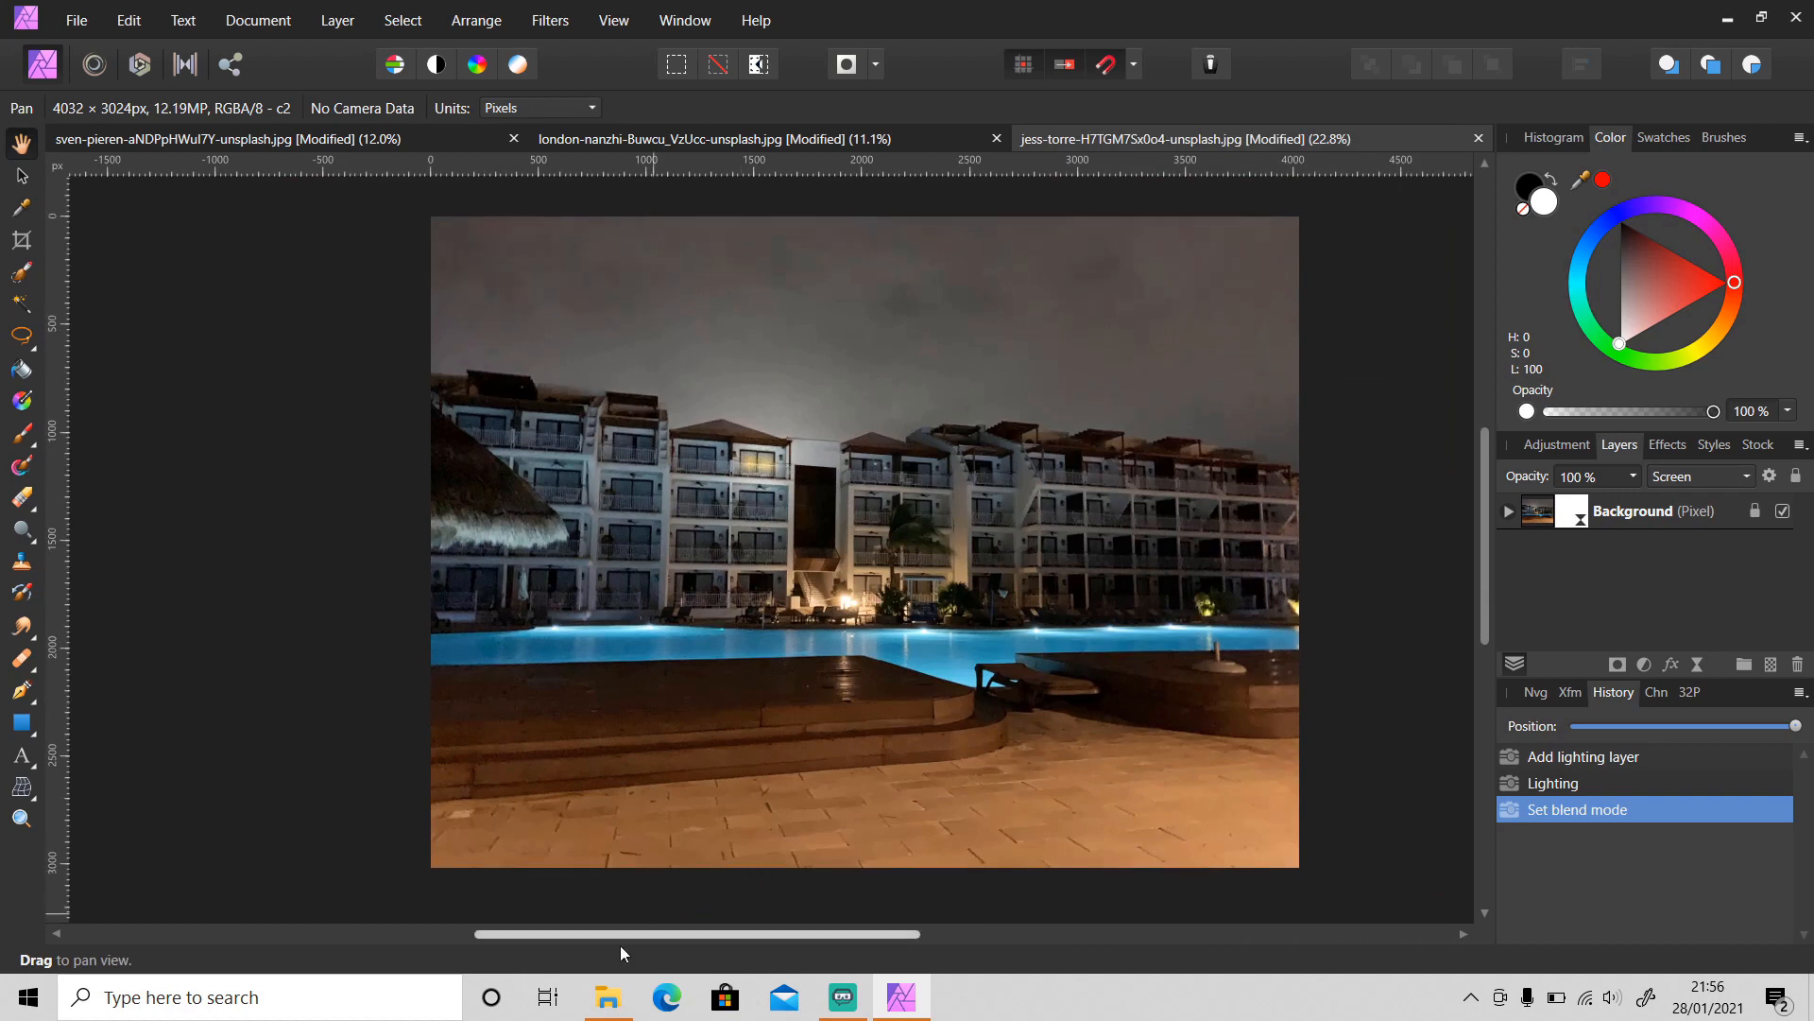
Open the dark garage photo of the white sports car from File Explorer as a new document and maximize the editor window
left_click(610, 1013)
left_click_drag(641, 415, 1652, 896)
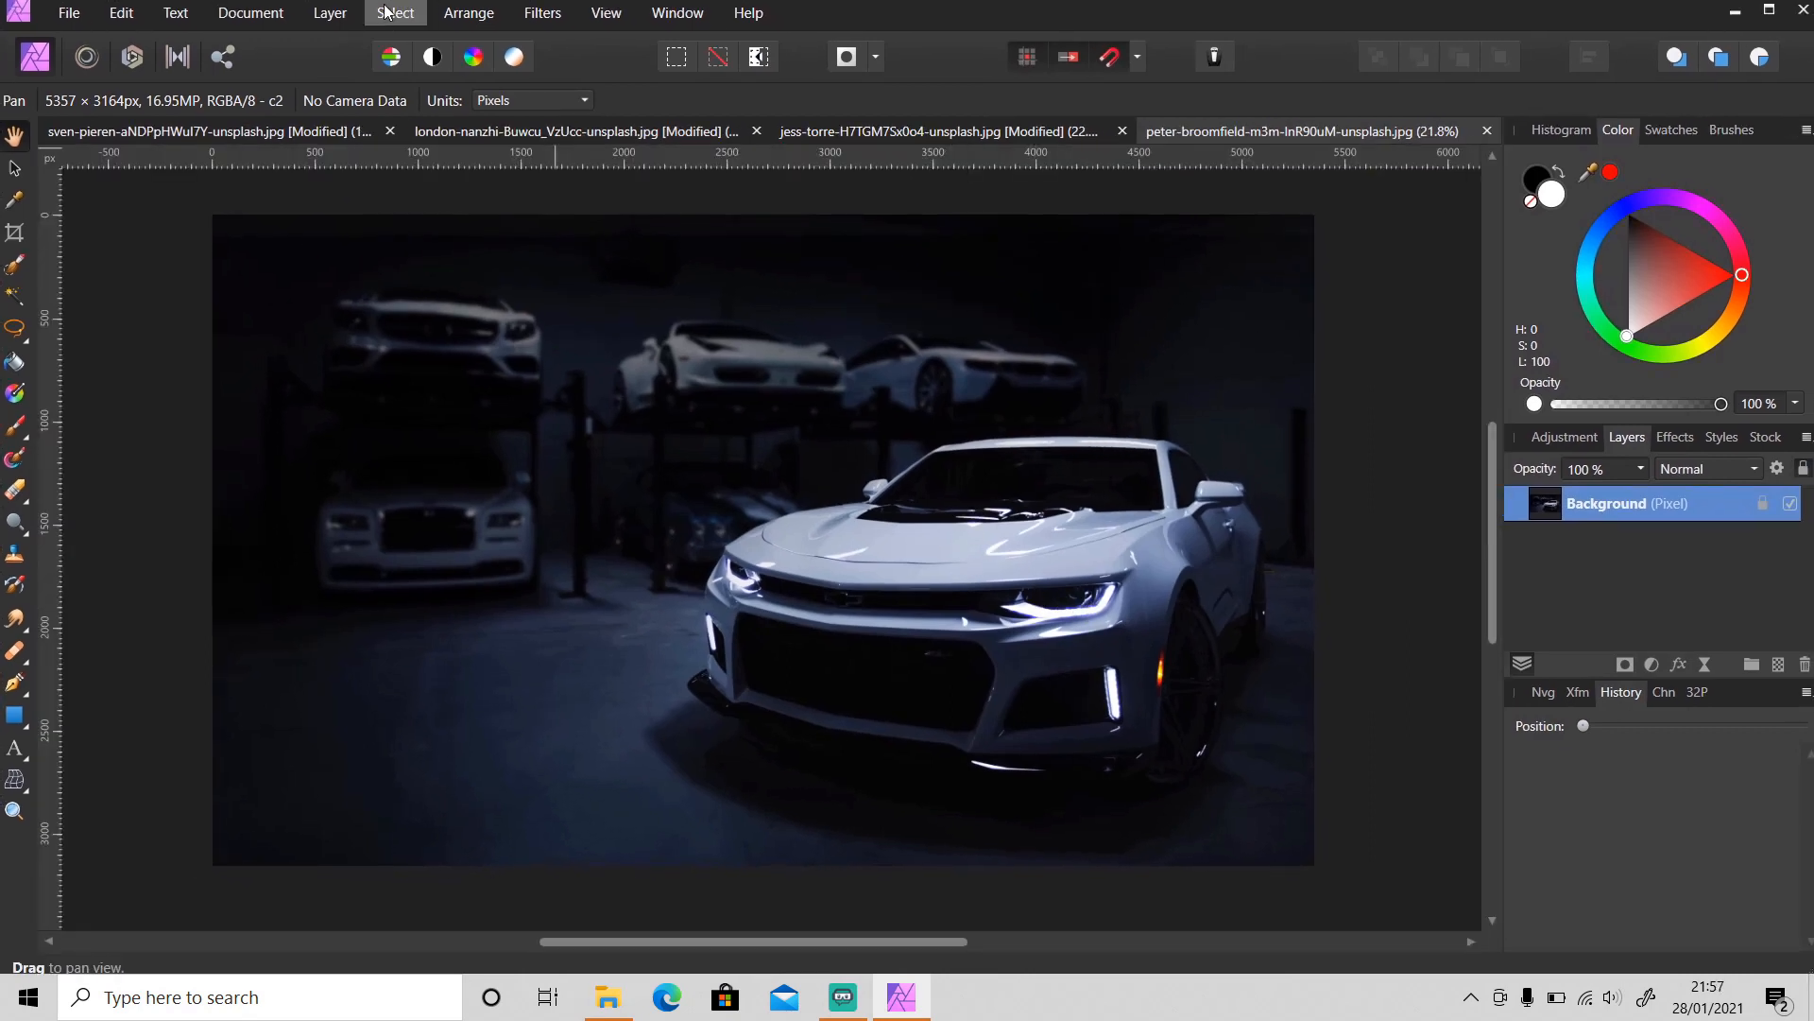
left_click(1771, 13)
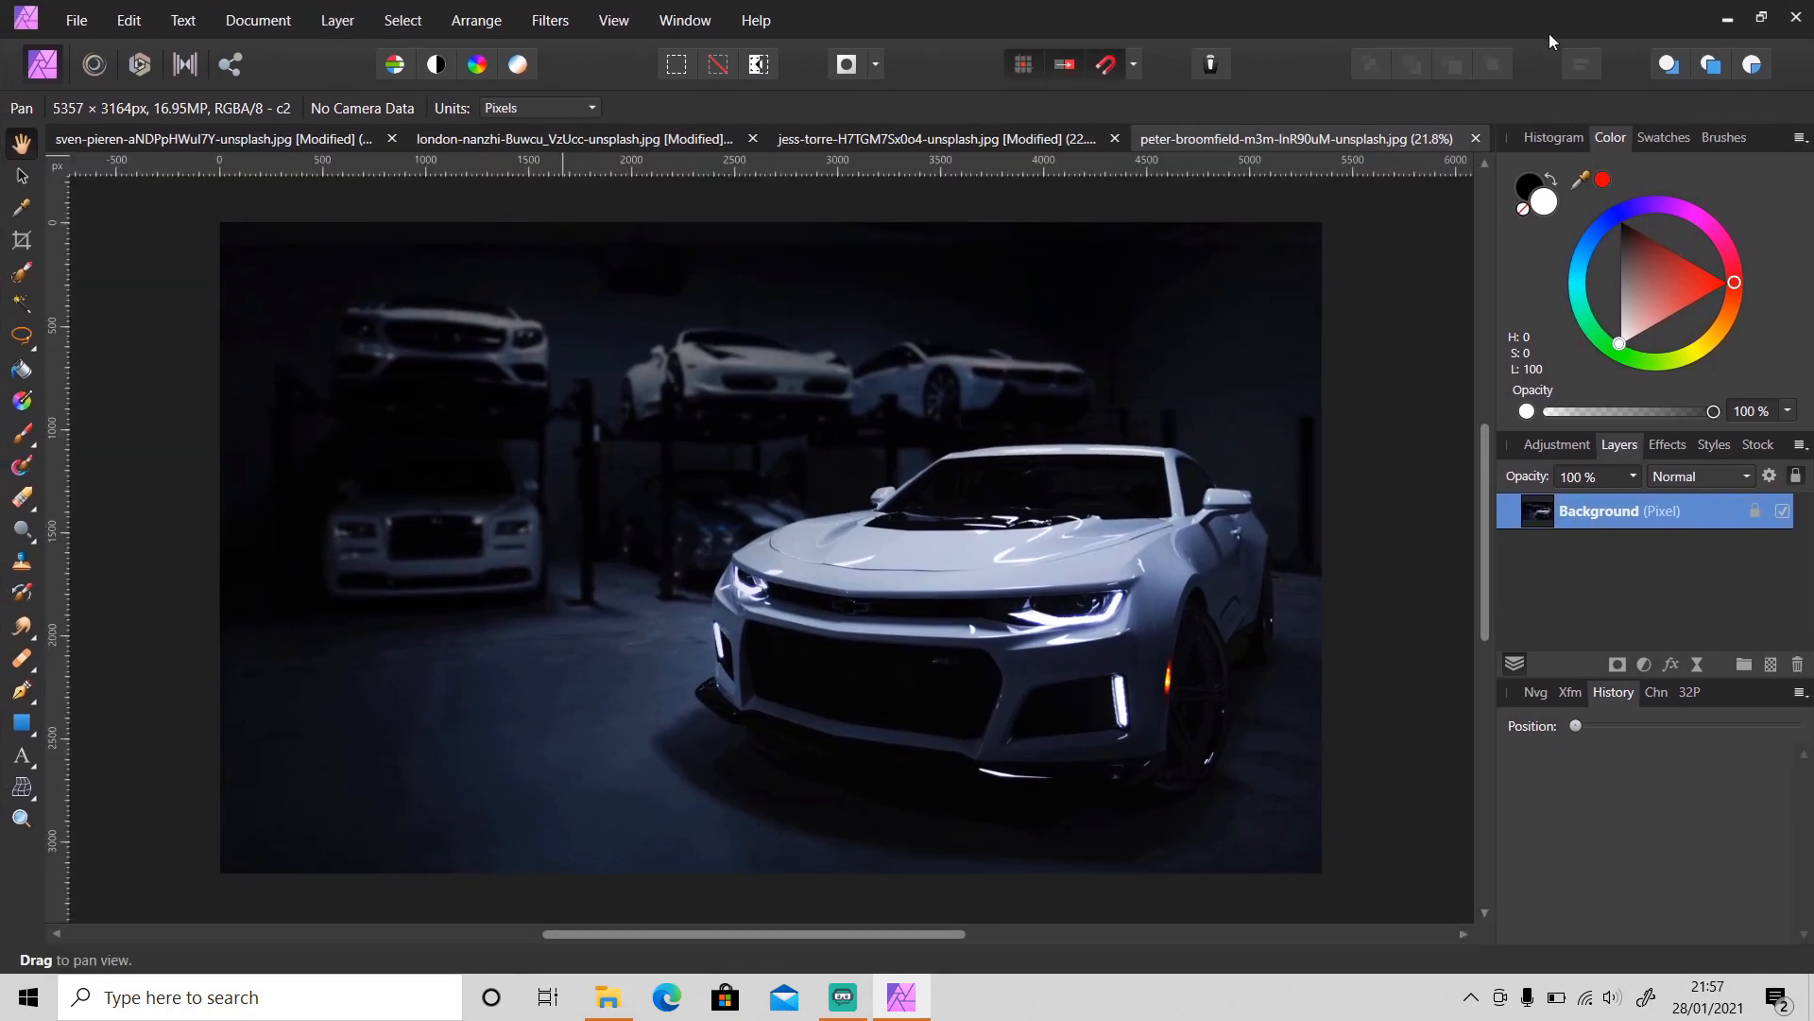
Add a live Lighting filter to the car photo and change its light type to Point
left_click(342, 26)
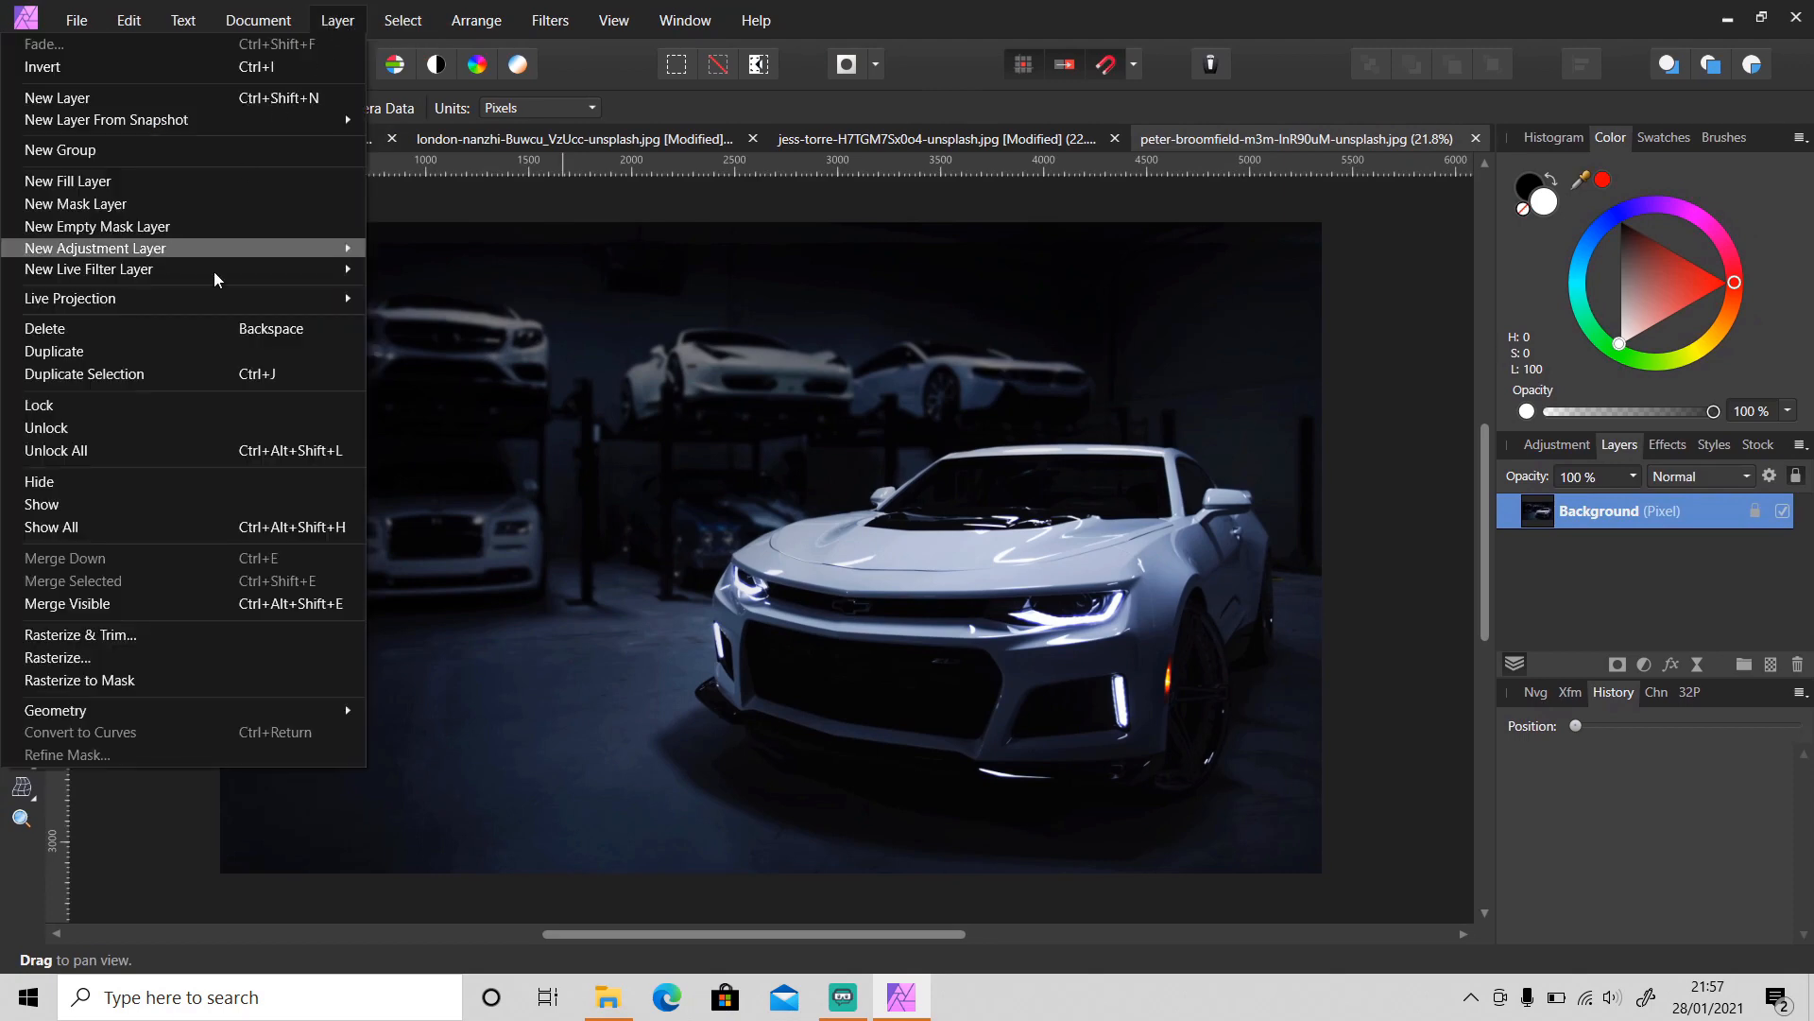
mouse_move(272, 279)
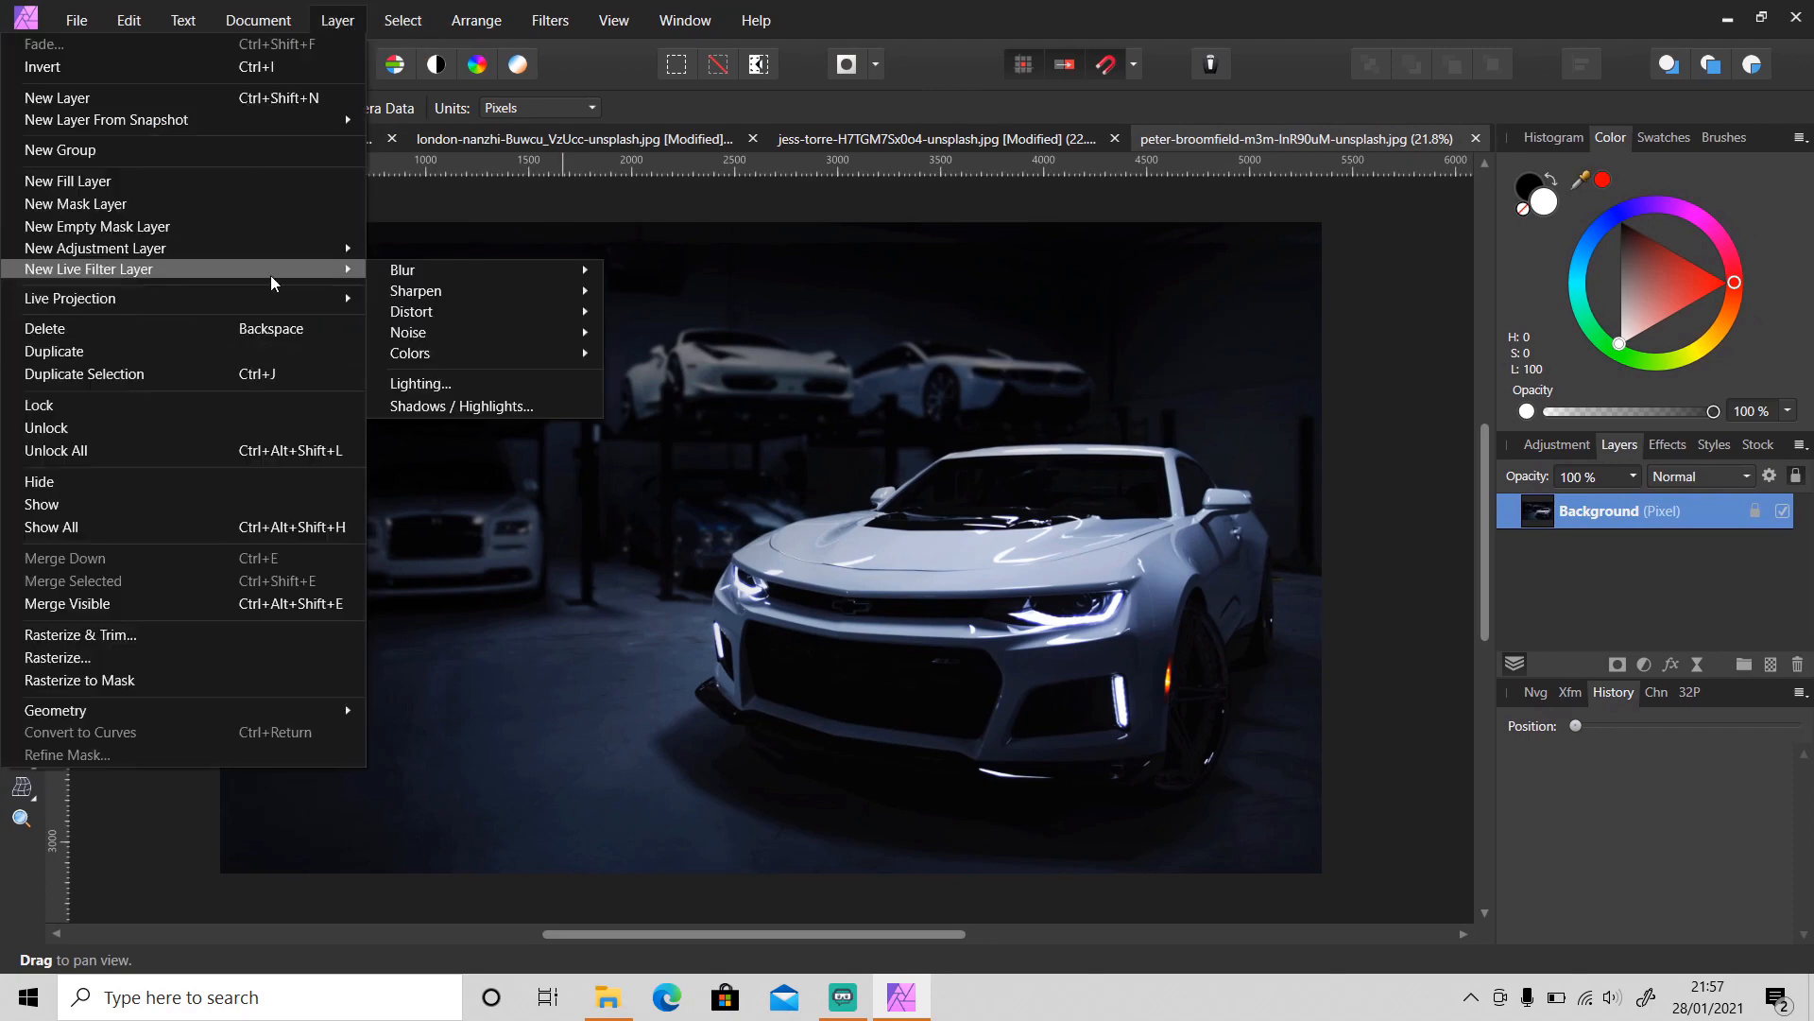
left_click(430, 383)
left_click(1207, 438)
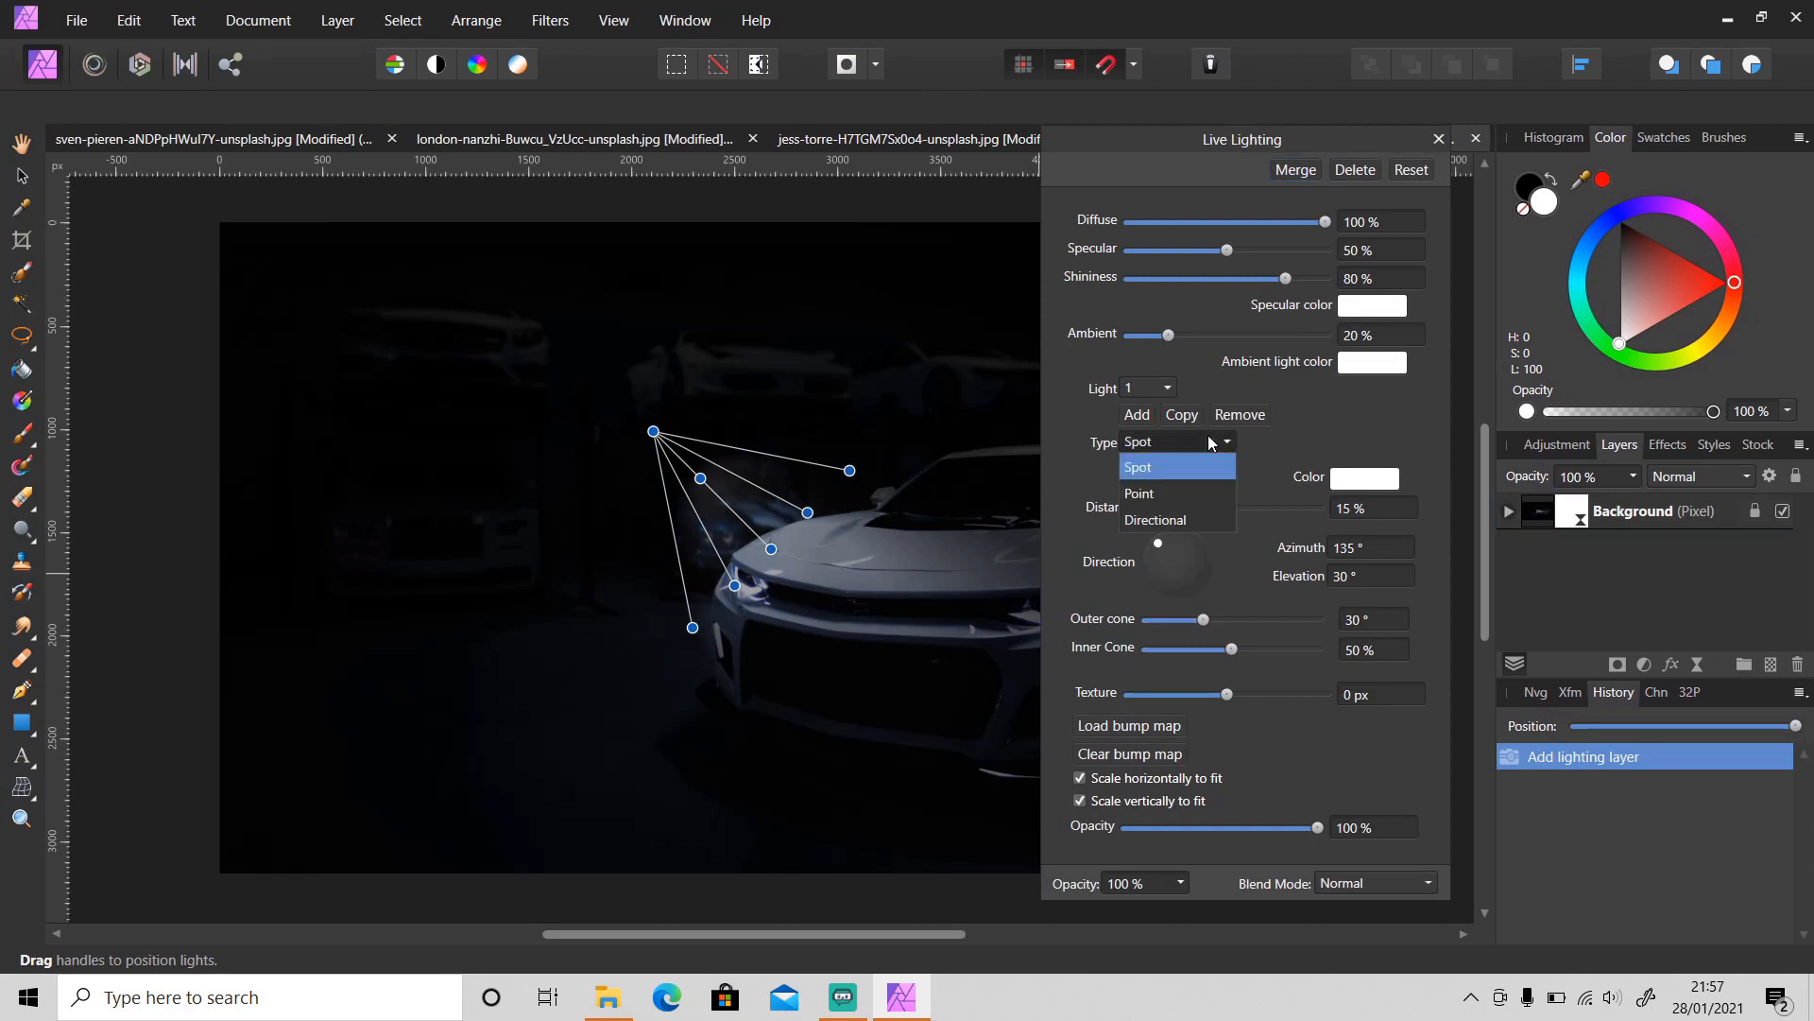
left_click(1188, 490)
Place the point light on the white car's headlight nearest the amber side marker and set its distance to 4%
left_click_drag(790, 928, 910, 934)
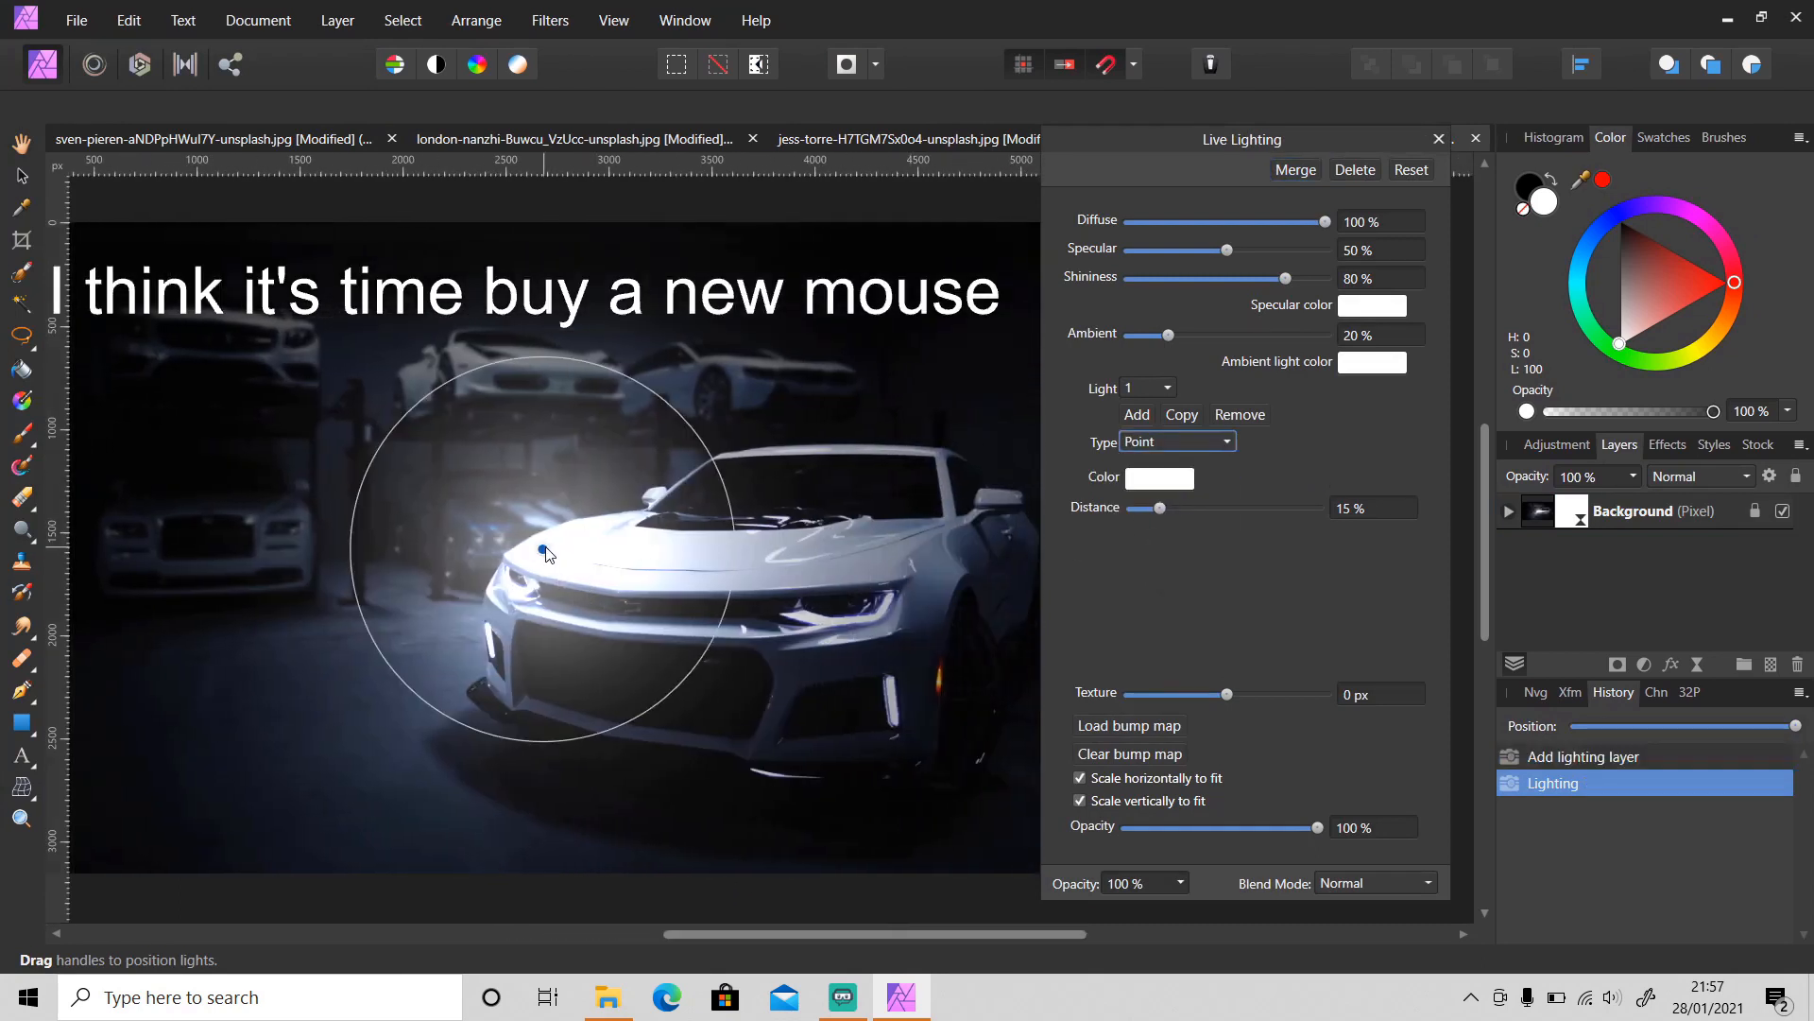
left_click_drag(544, 550, 842, 606)
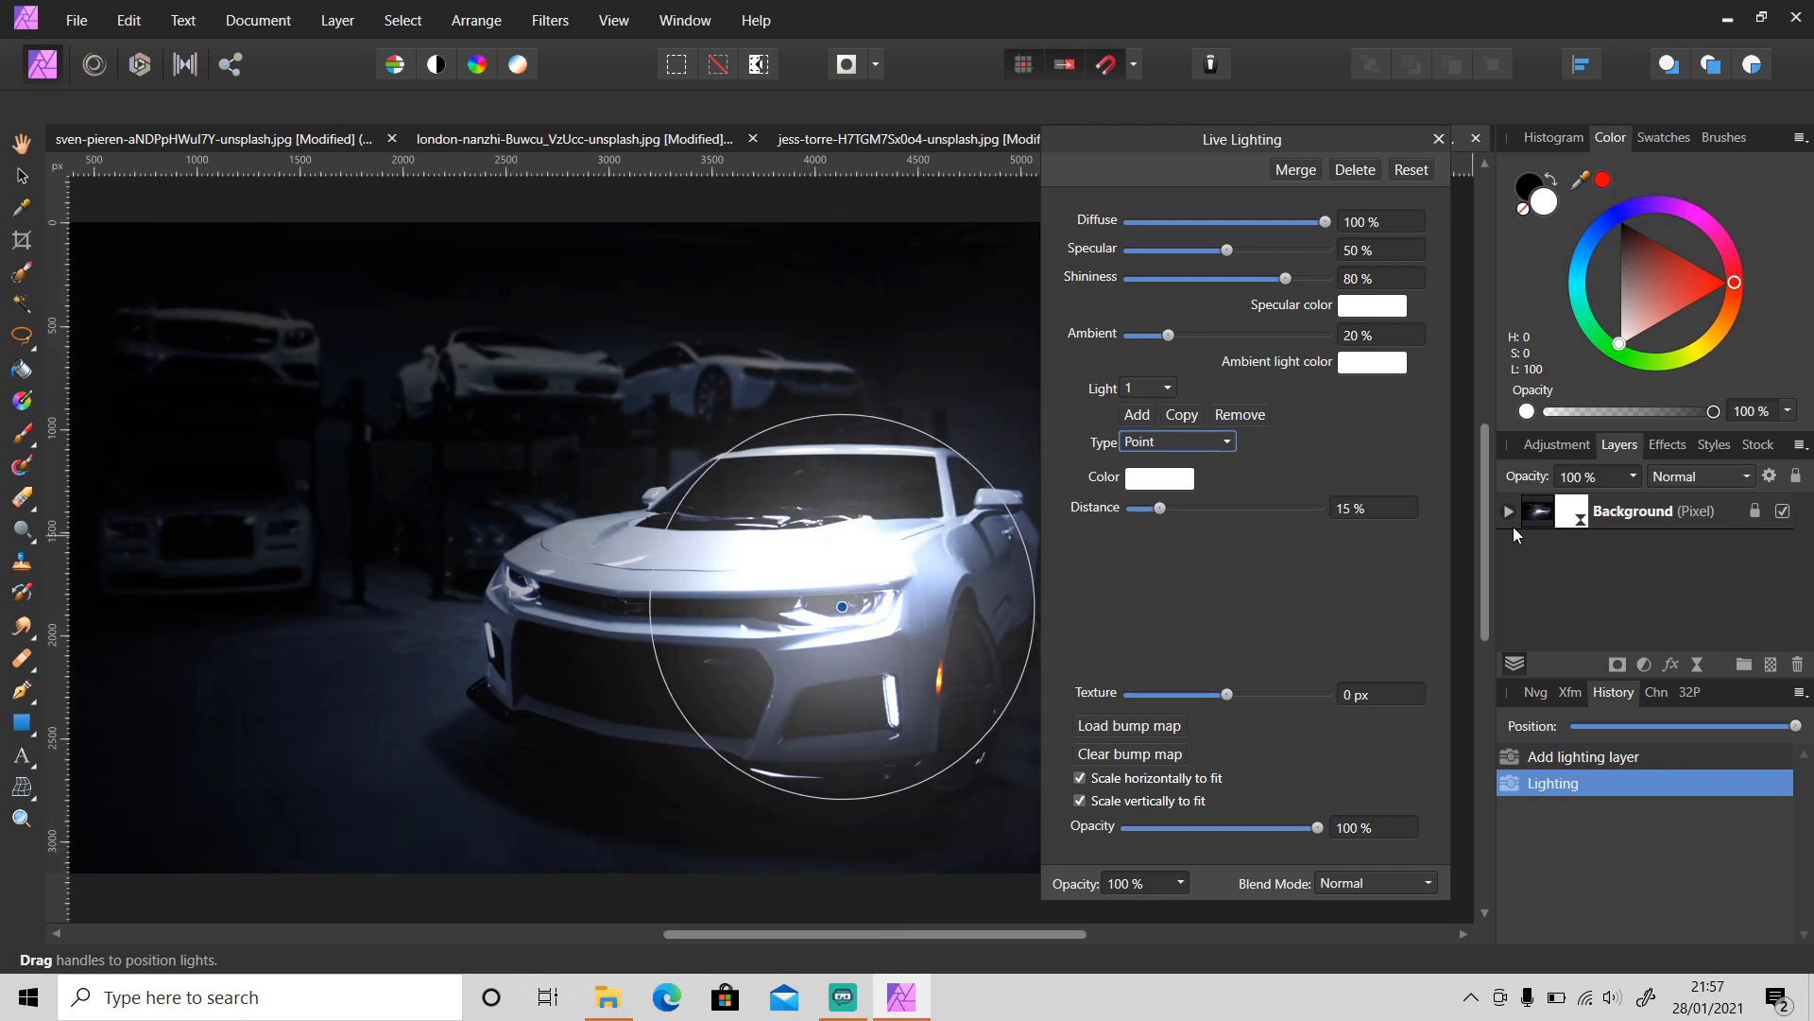
left_click(1350, 506)
type("4")
key("Return")
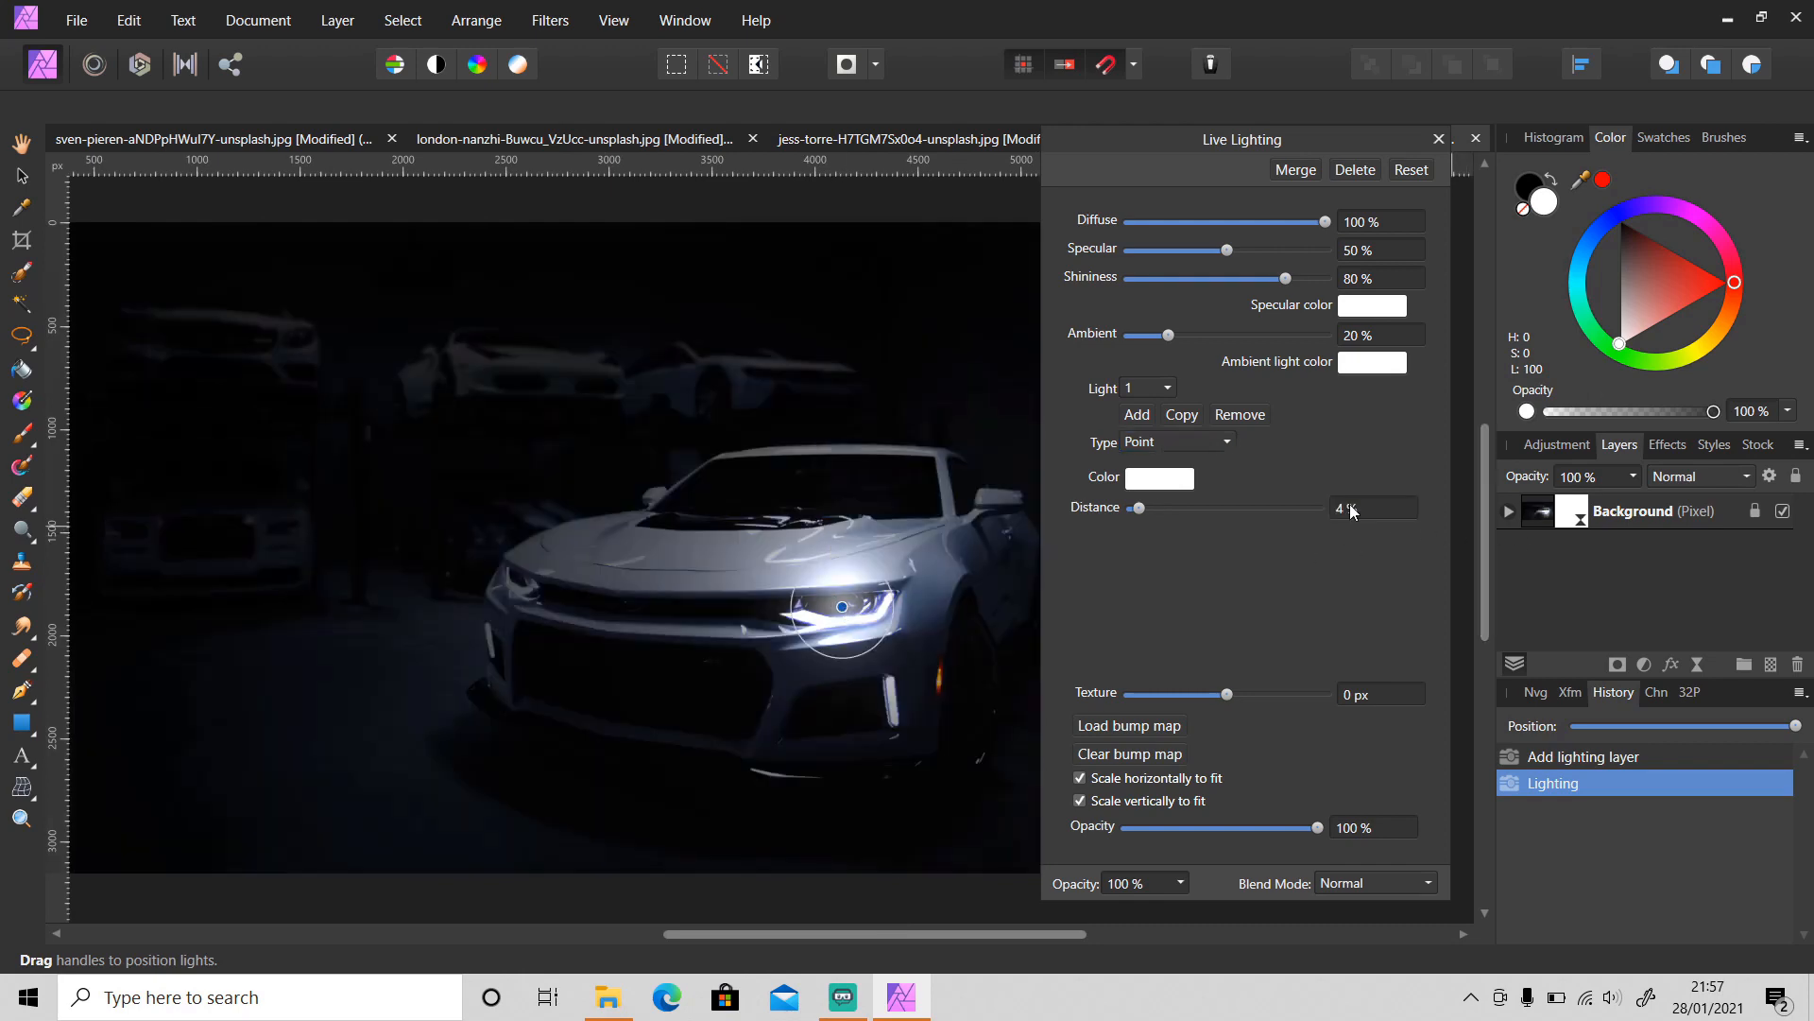
Raise the headlight light's specular to 80% and set the lighting filter's blend mode to Screen
left_click_drag(1229, 246, 1289, 258)
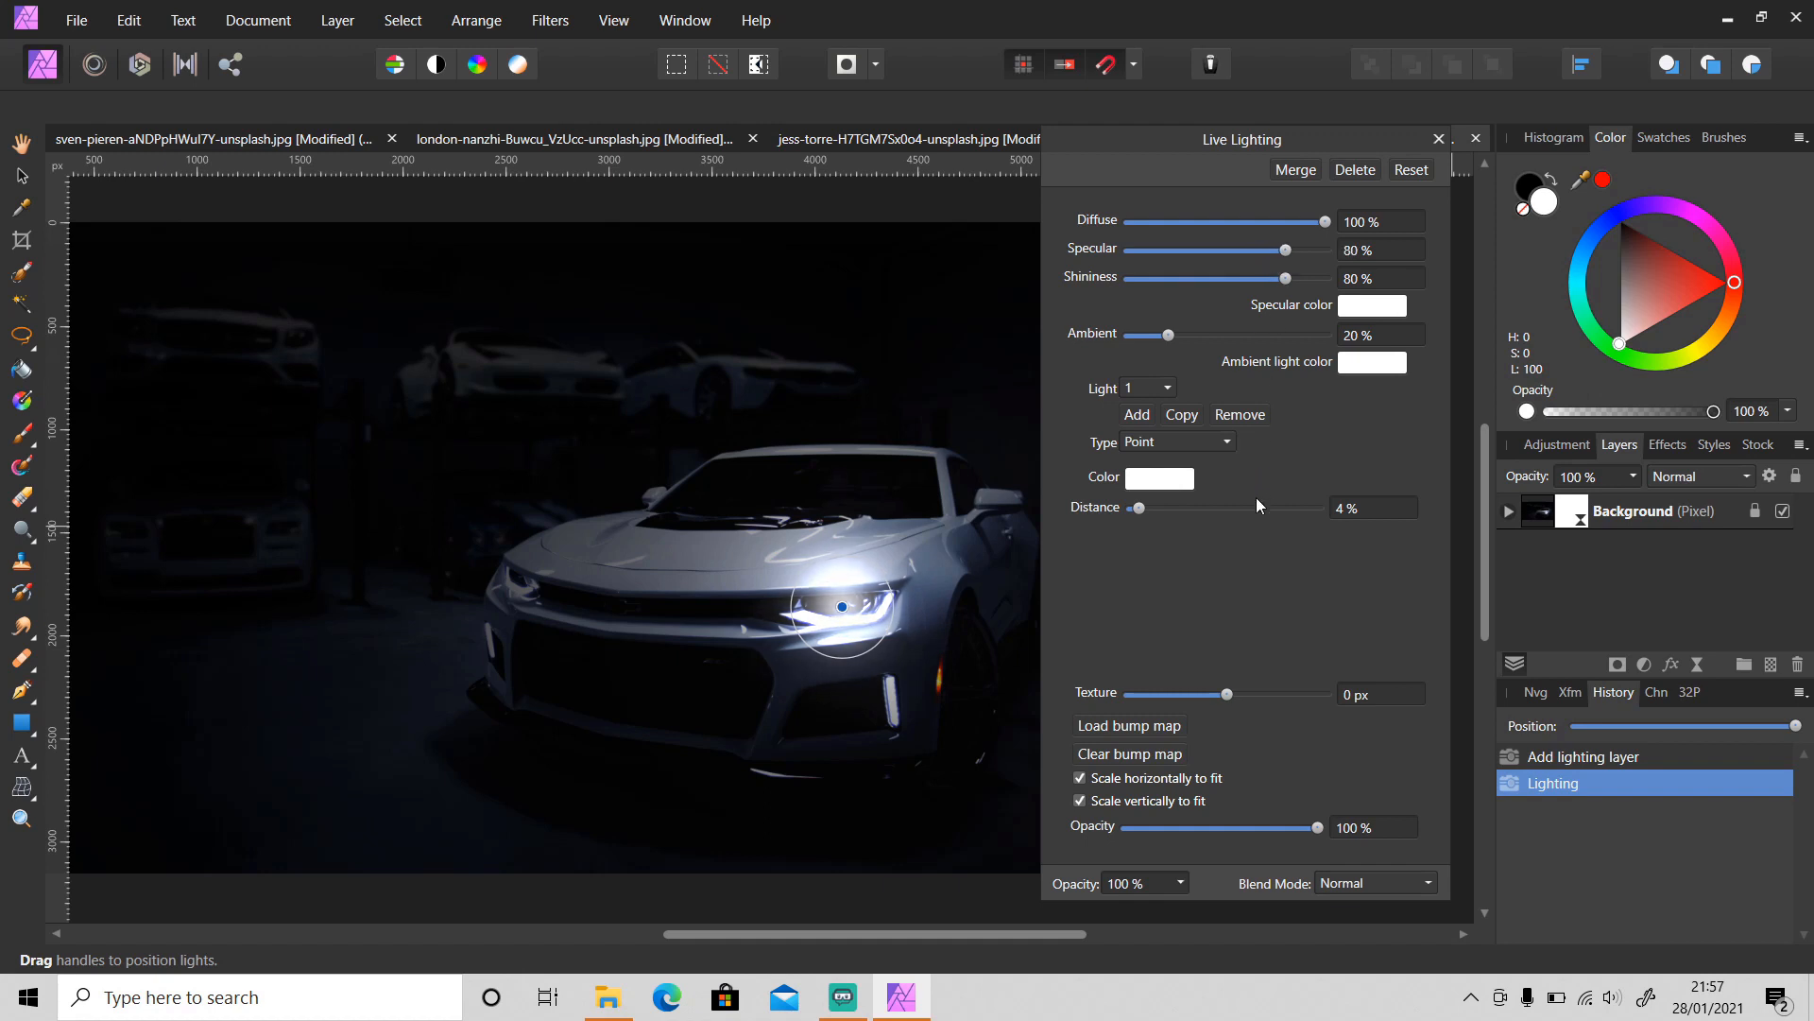
left_click(1378, 888)
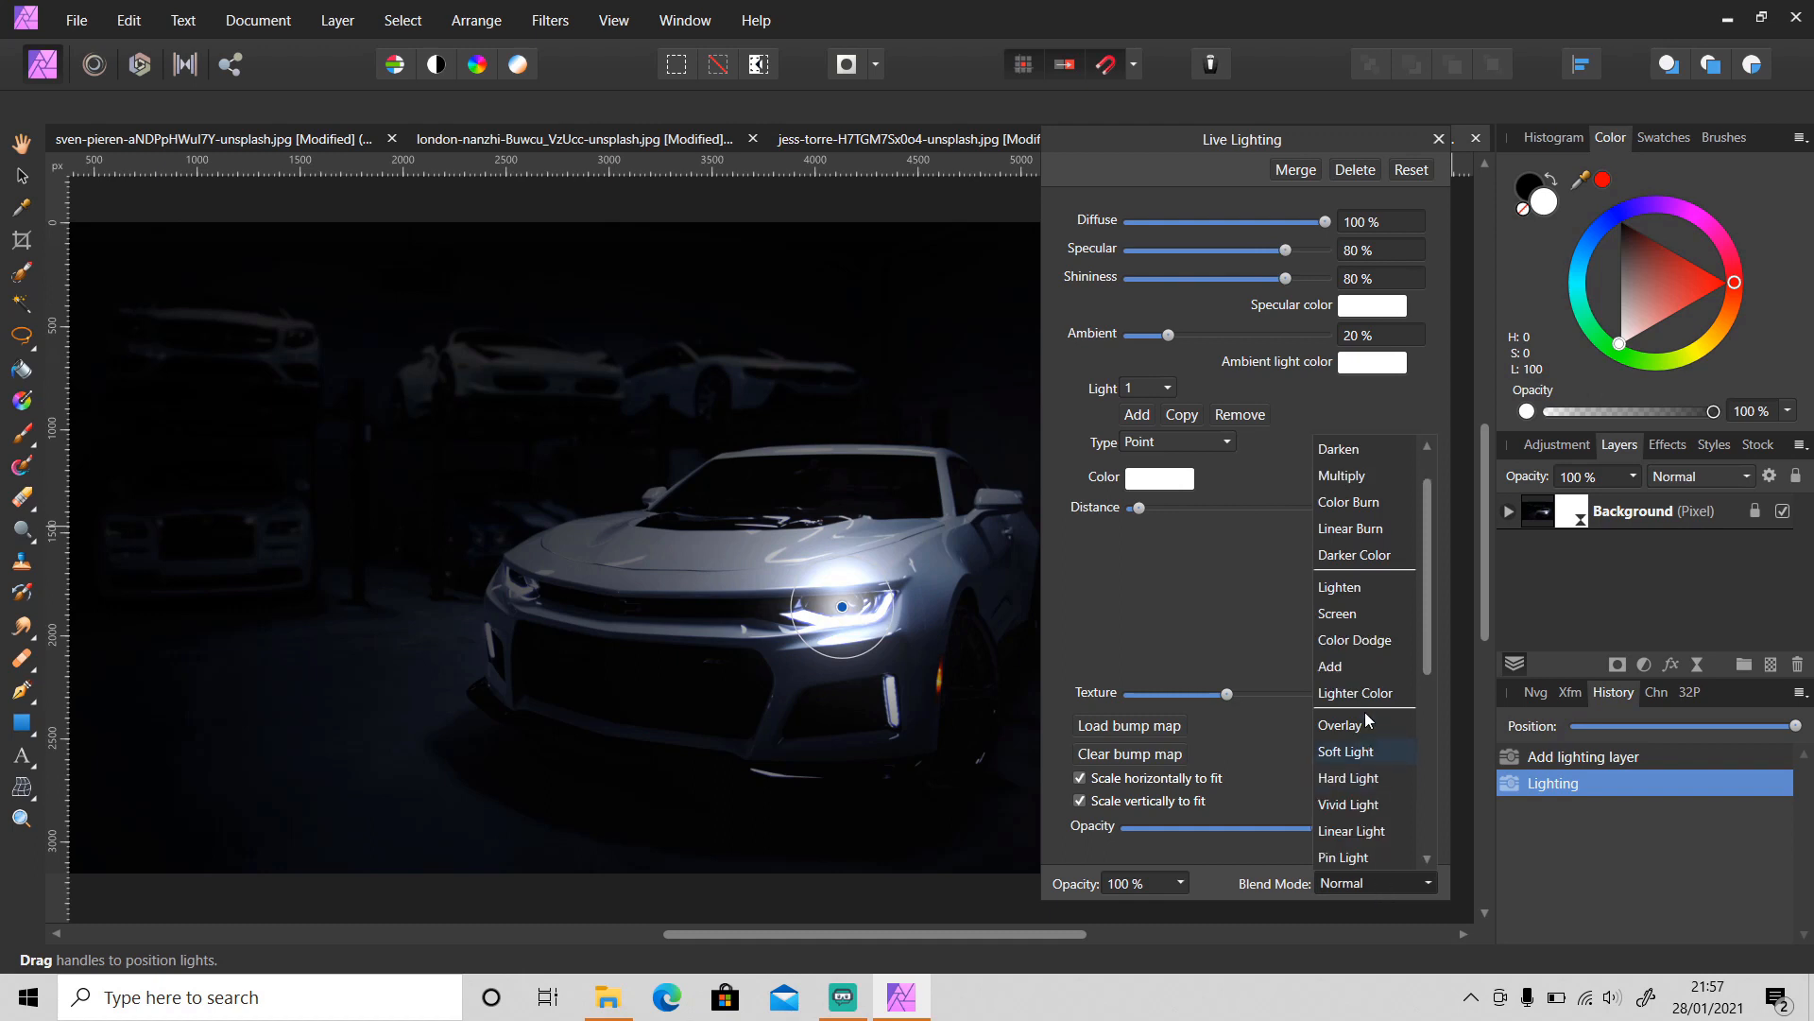
left_click(1358, 614)
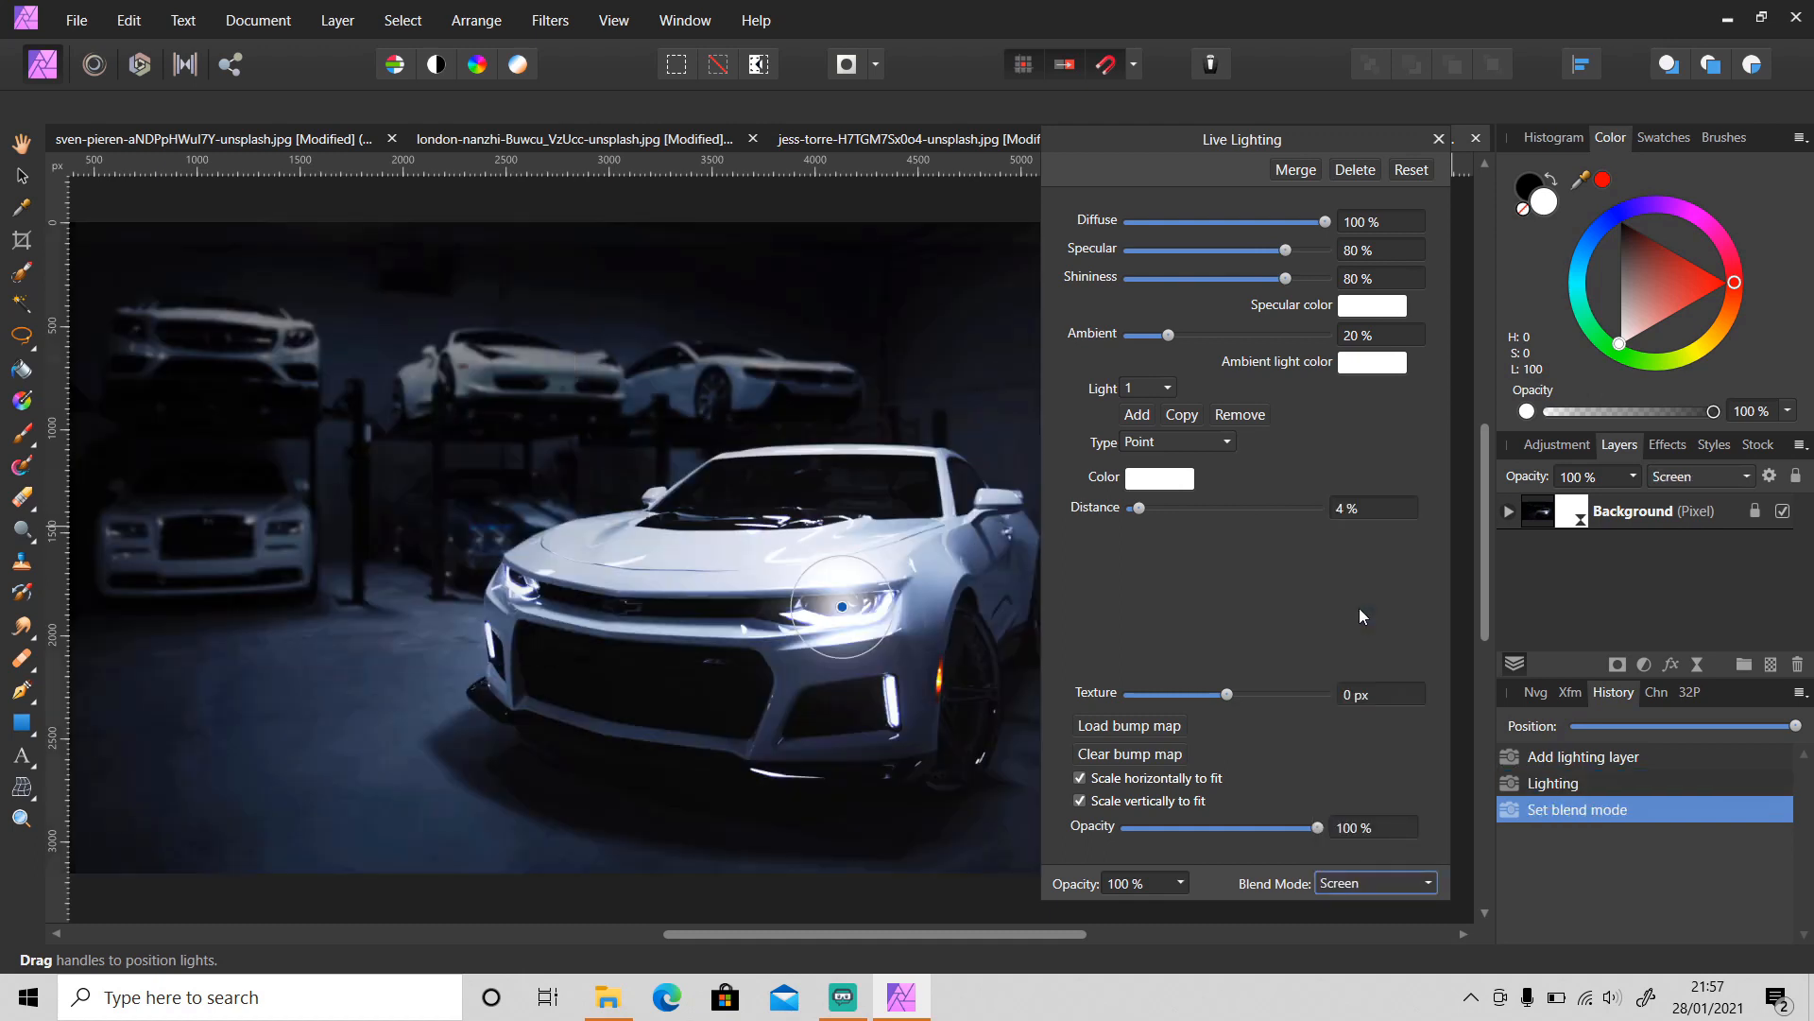
Reduce the headlight light's distance to 2% and close the Live Lighting settings
left_click(1350, 510)
type("3")
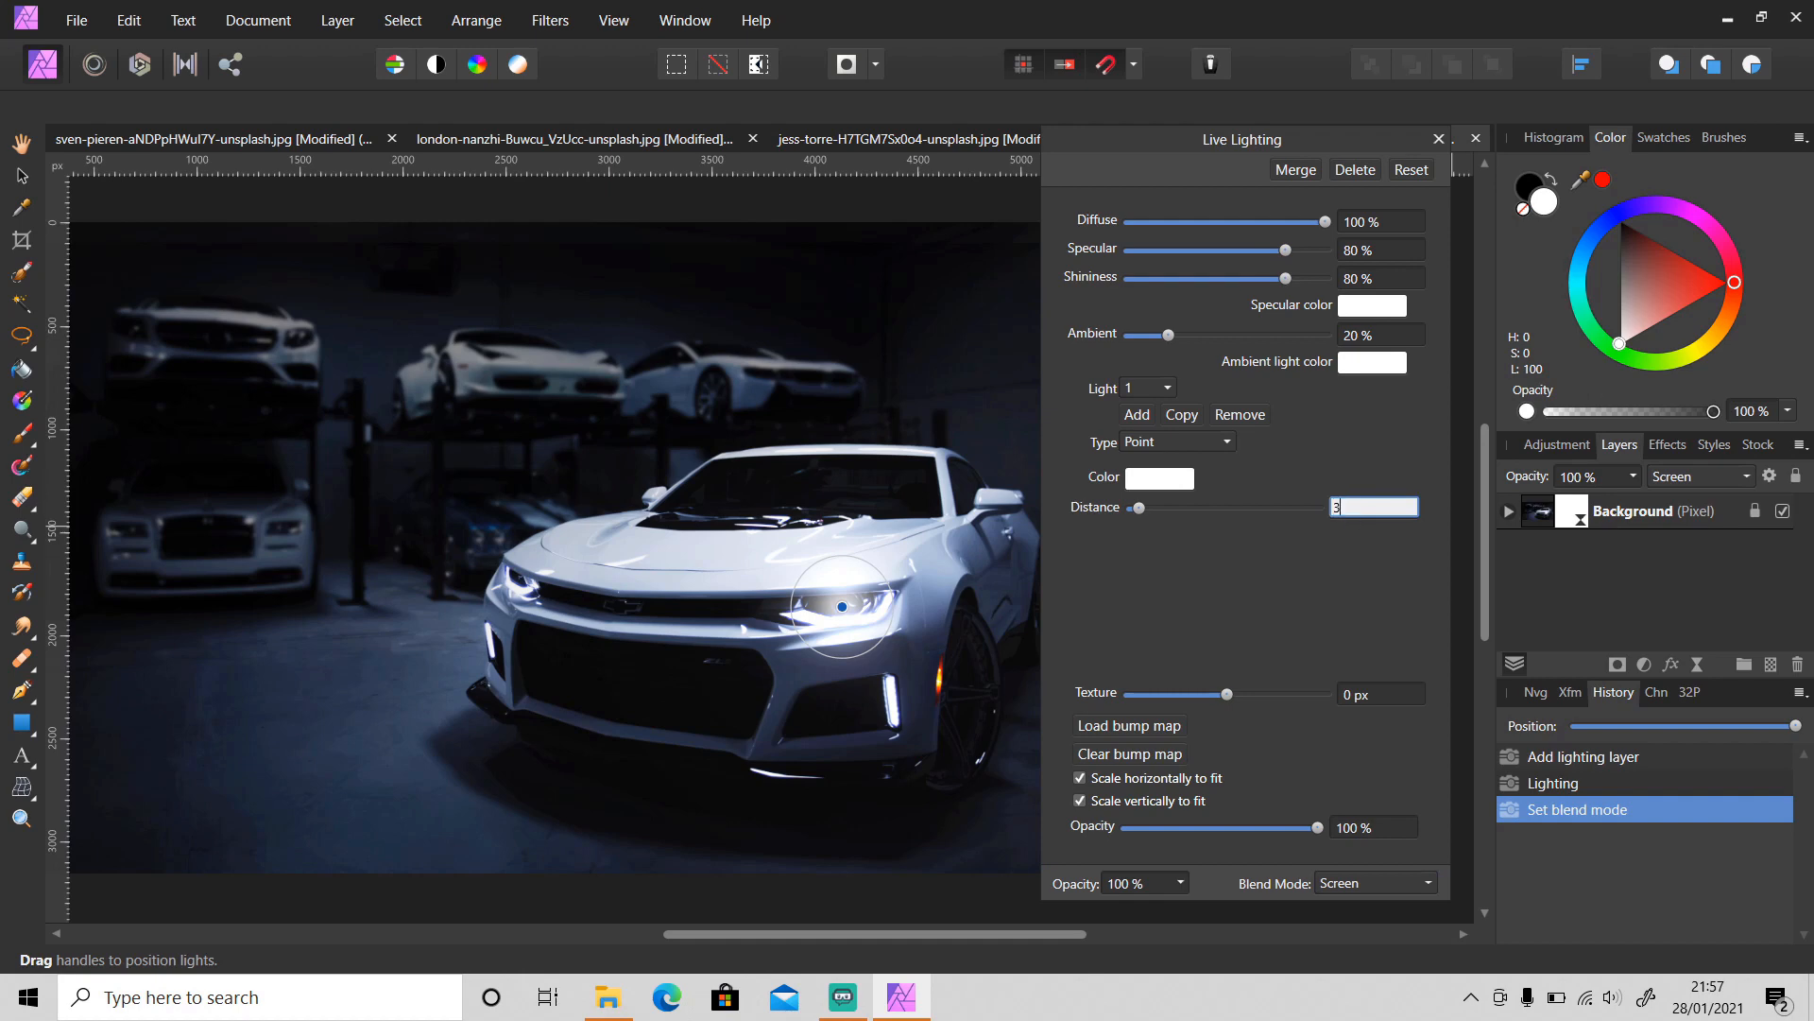
key("Return")
left_click(1349, 511)
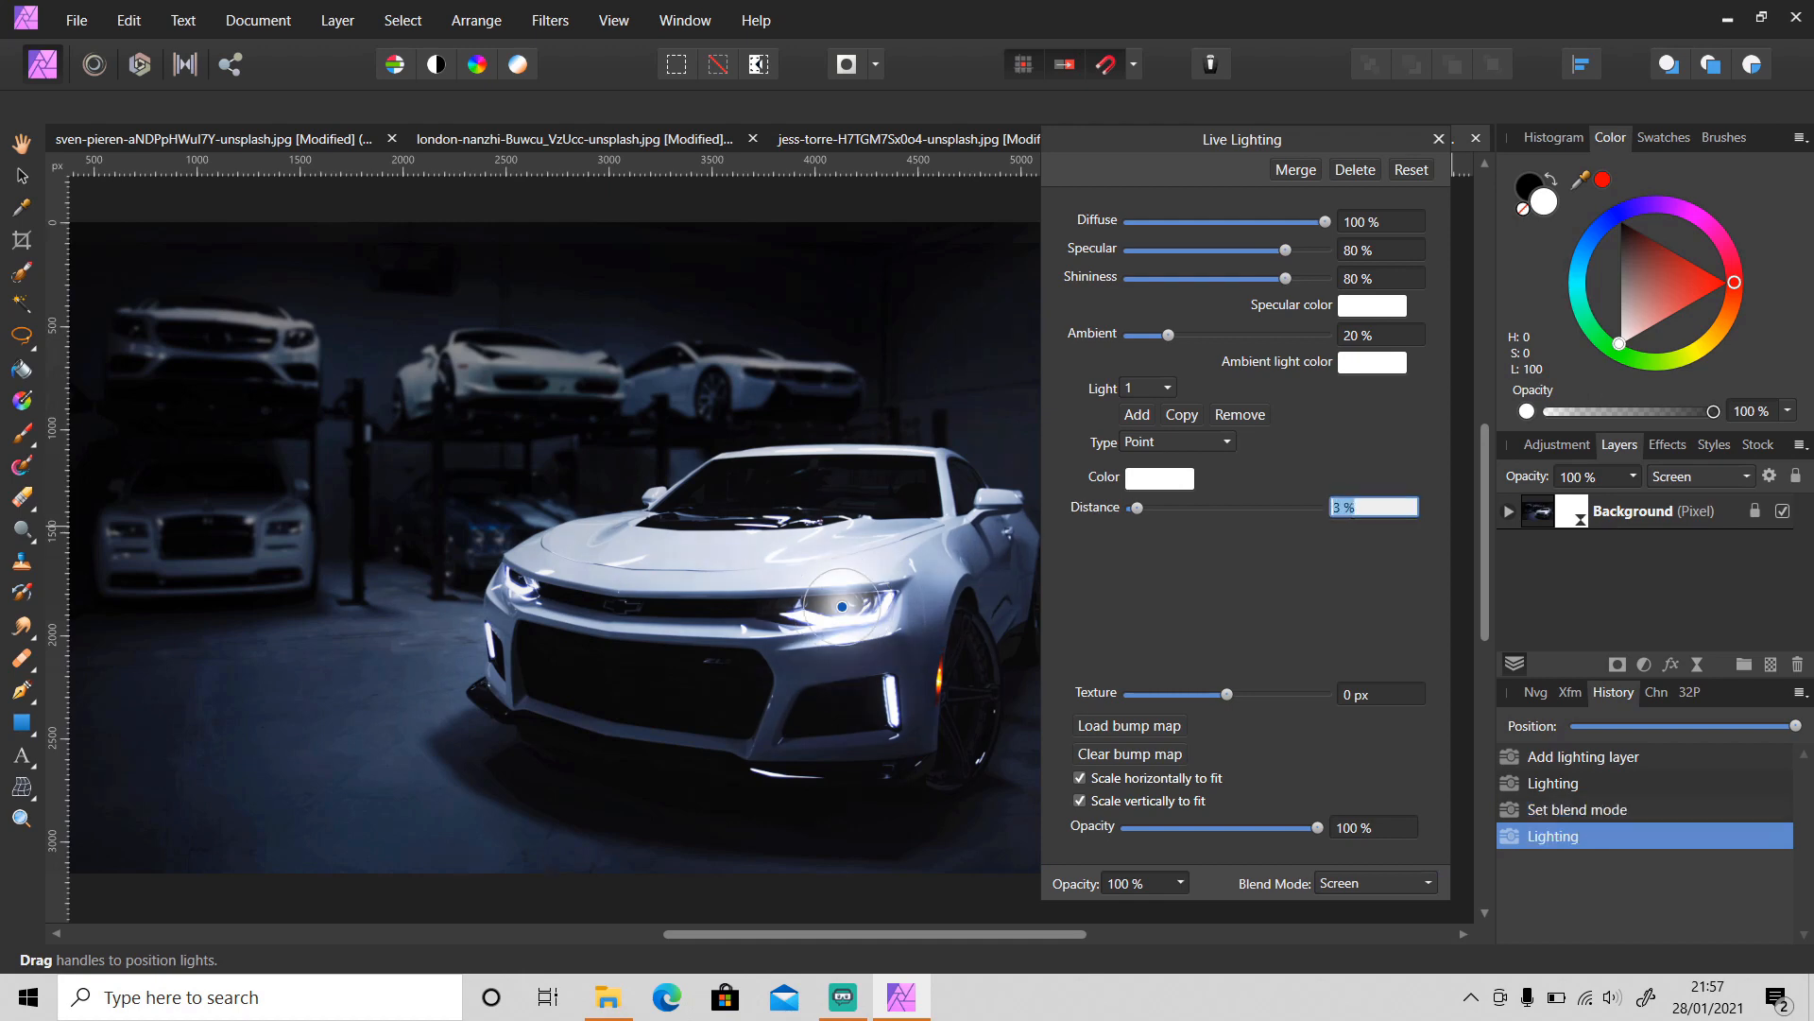
type("2")
key("Return")
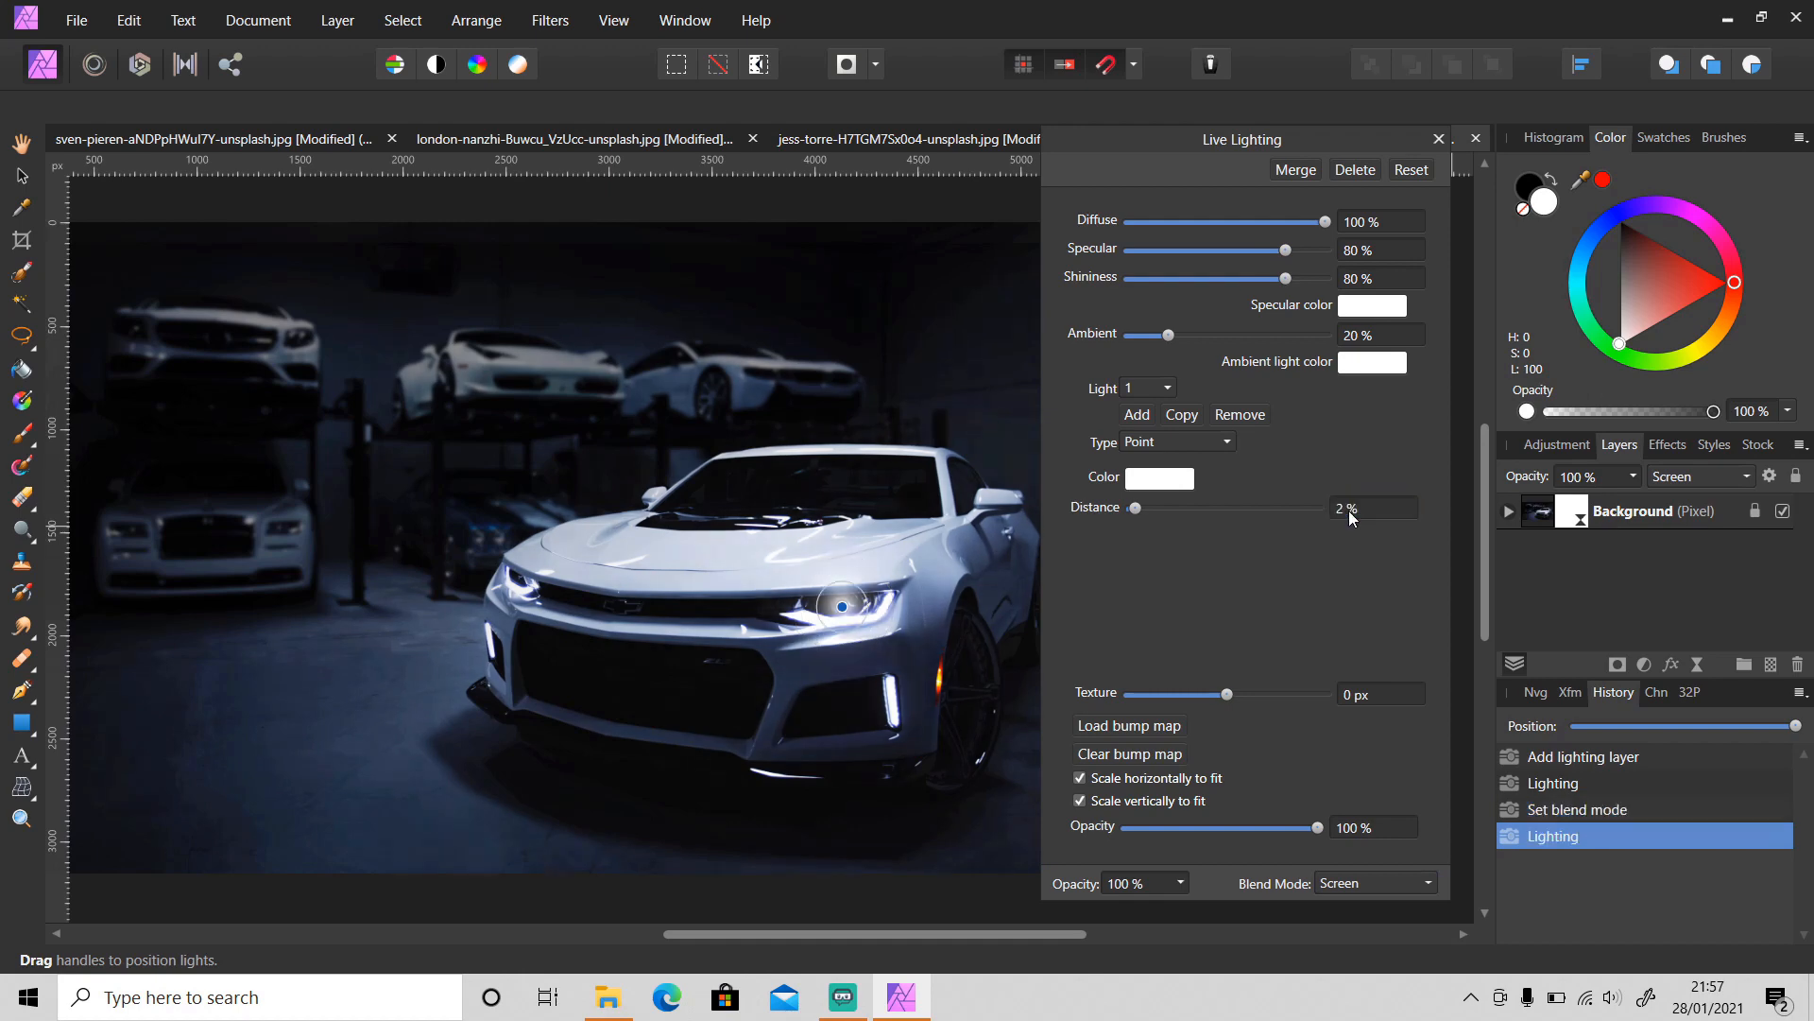
left_click(1438, 139)
scroll(771, 701, "down", 2)
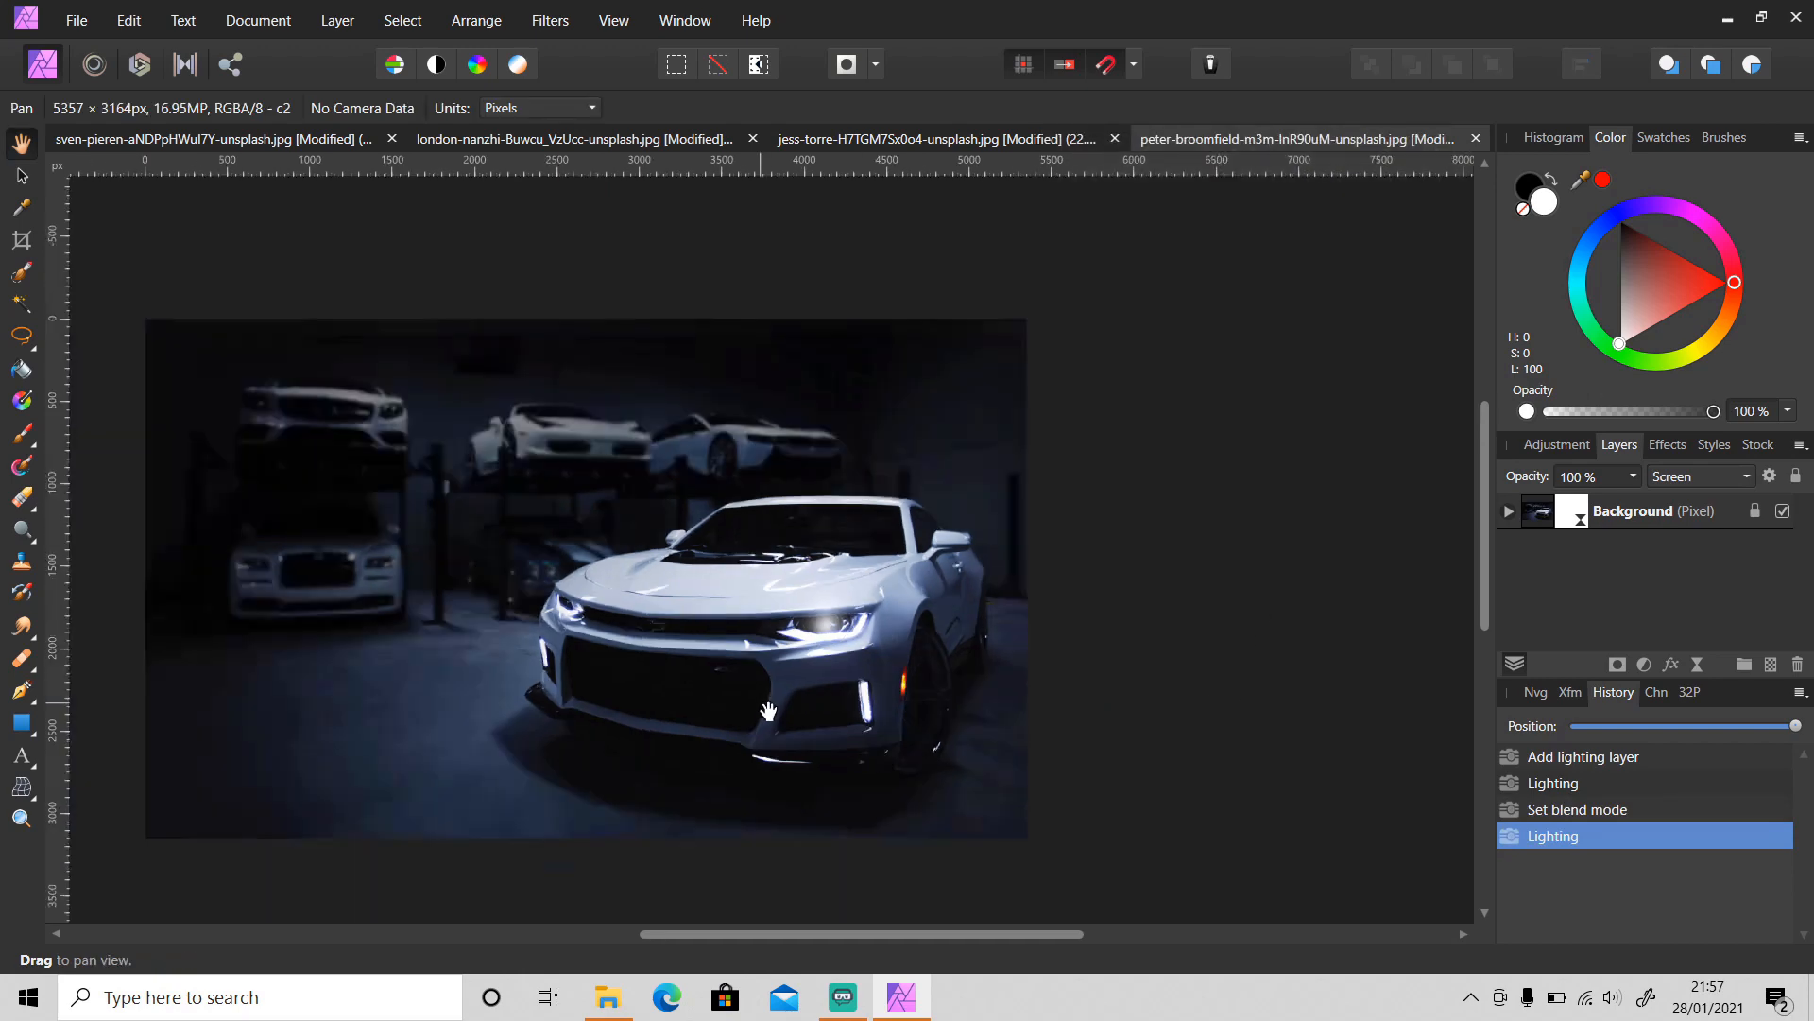
left_click_drag(842, 934, 822, 936)
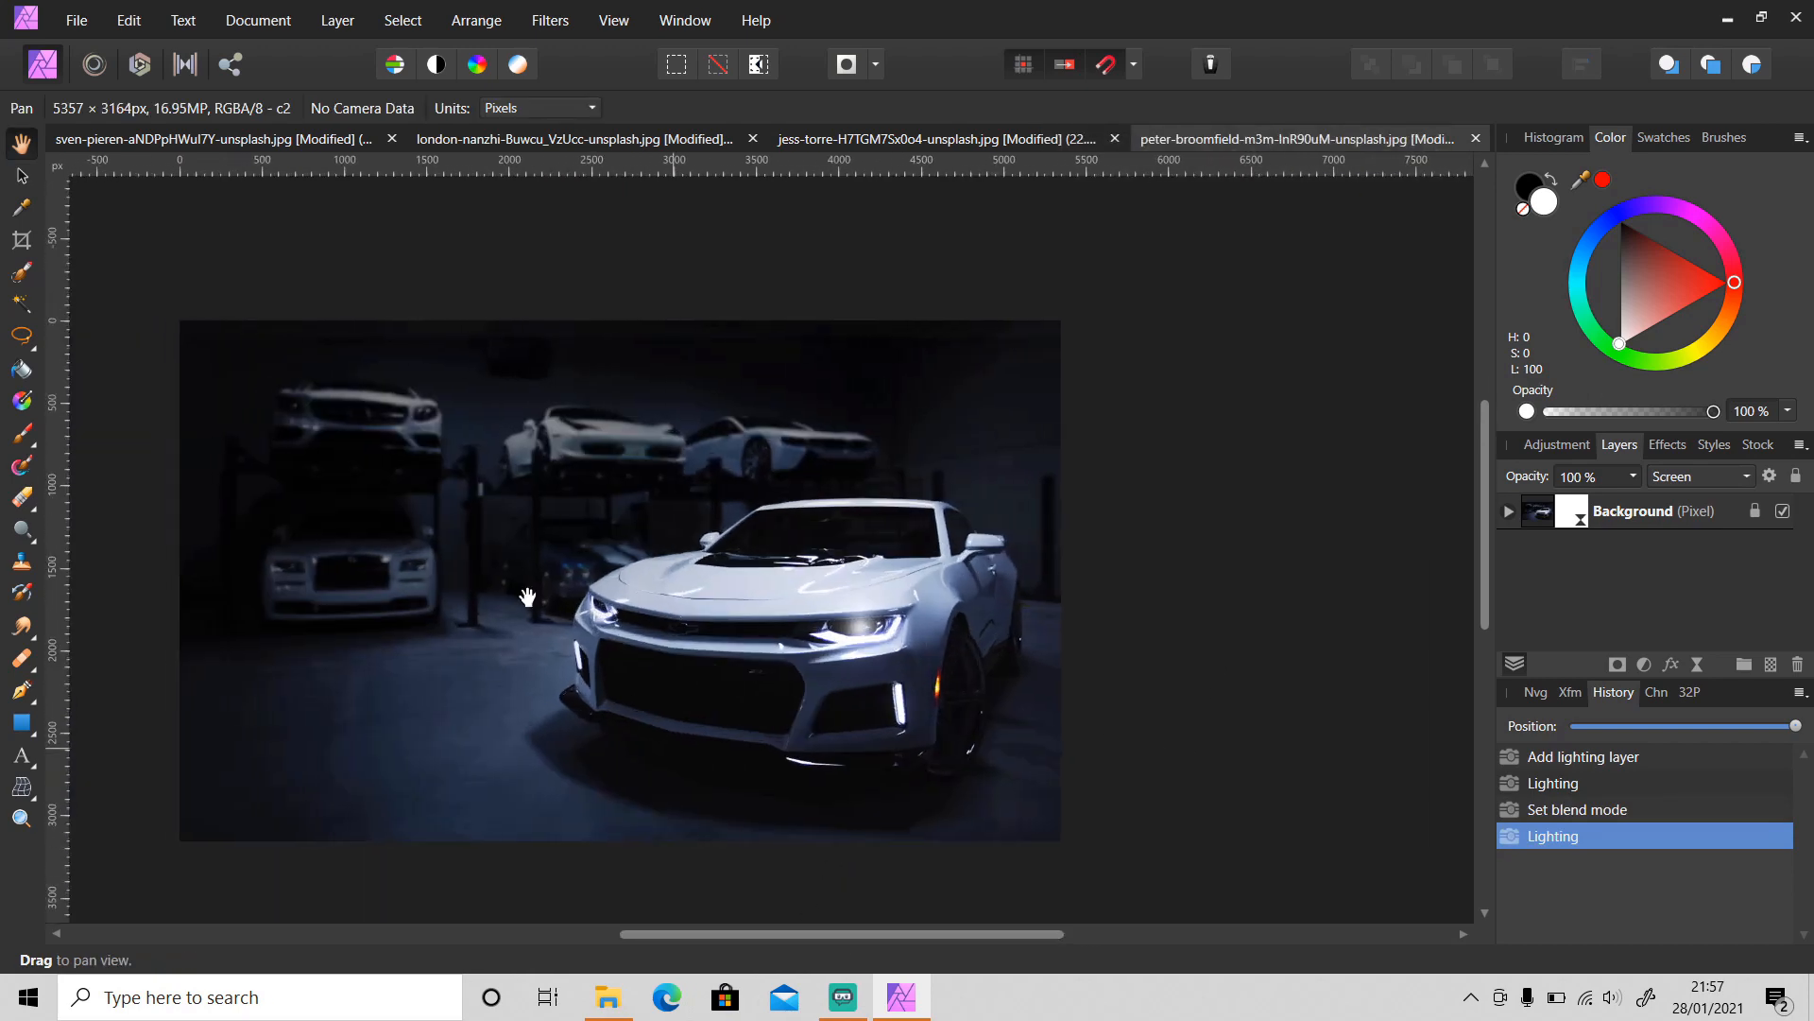
Add a live Lighting filter to the flower photo and make its light Directional, with azimuth 109.5° and elevation 54.2°
left_click(337, 20)
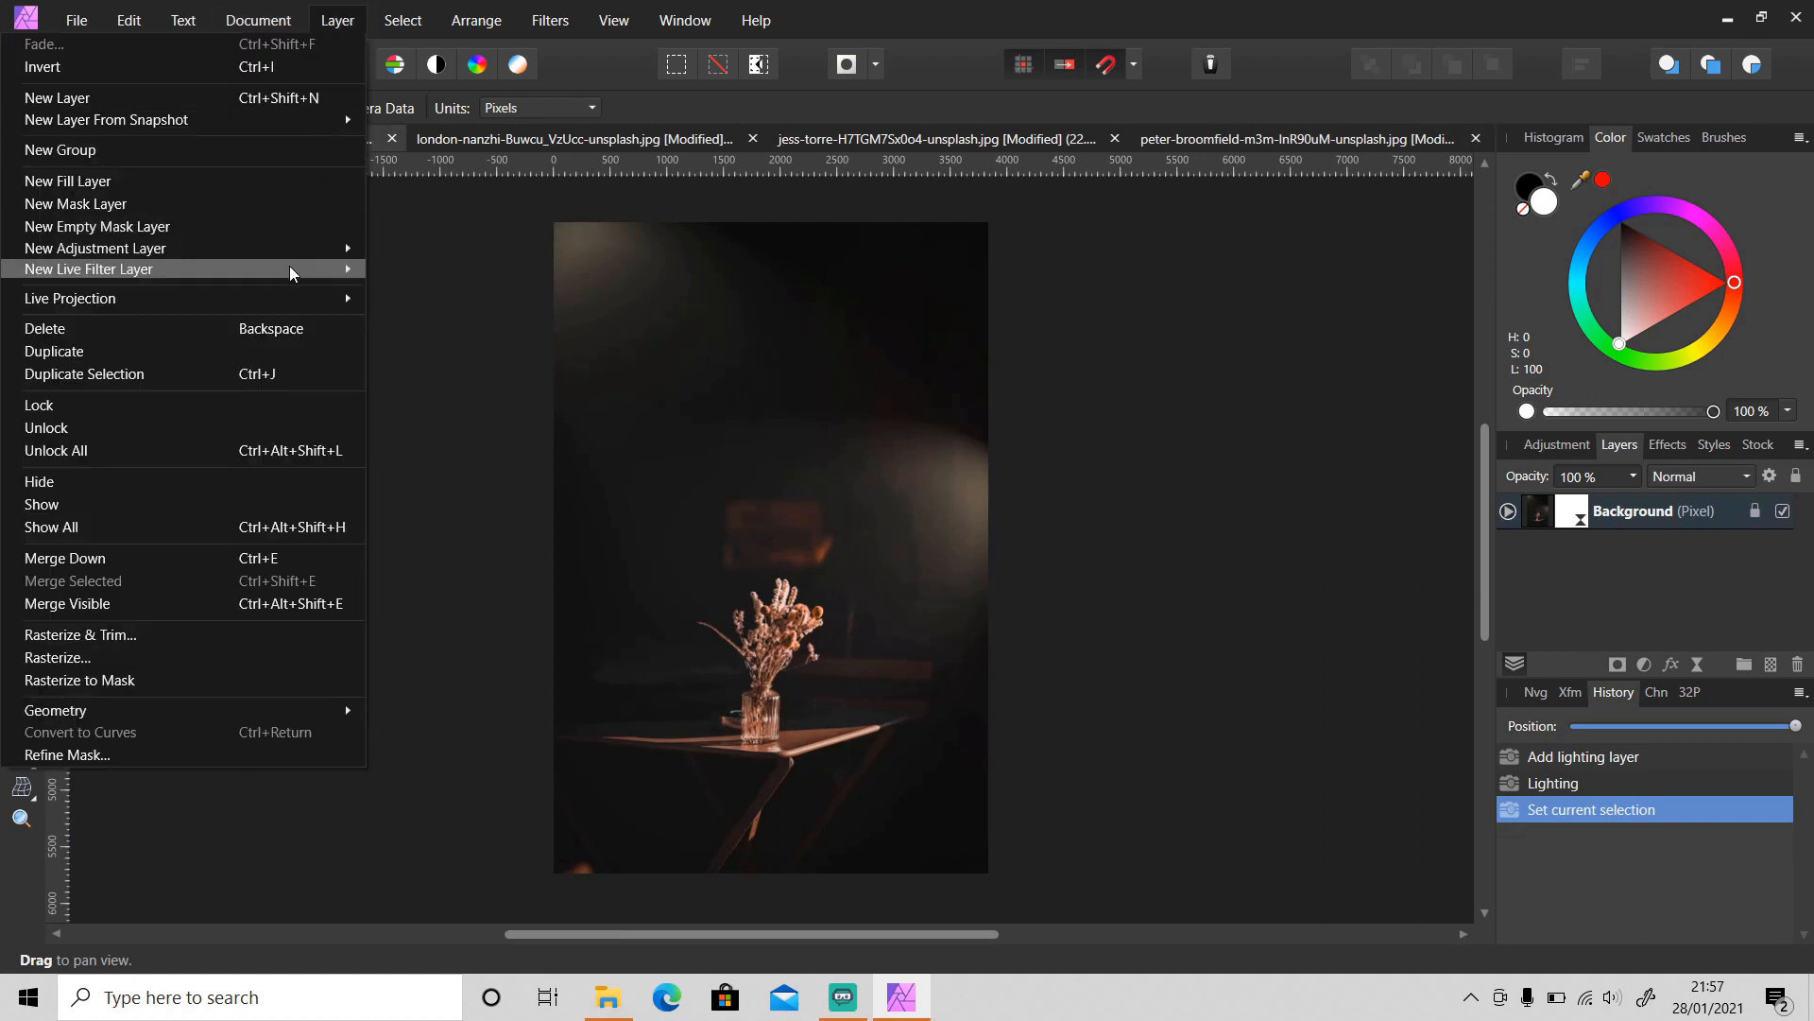
mouse_move(289, 269)
left_click(431, 388)
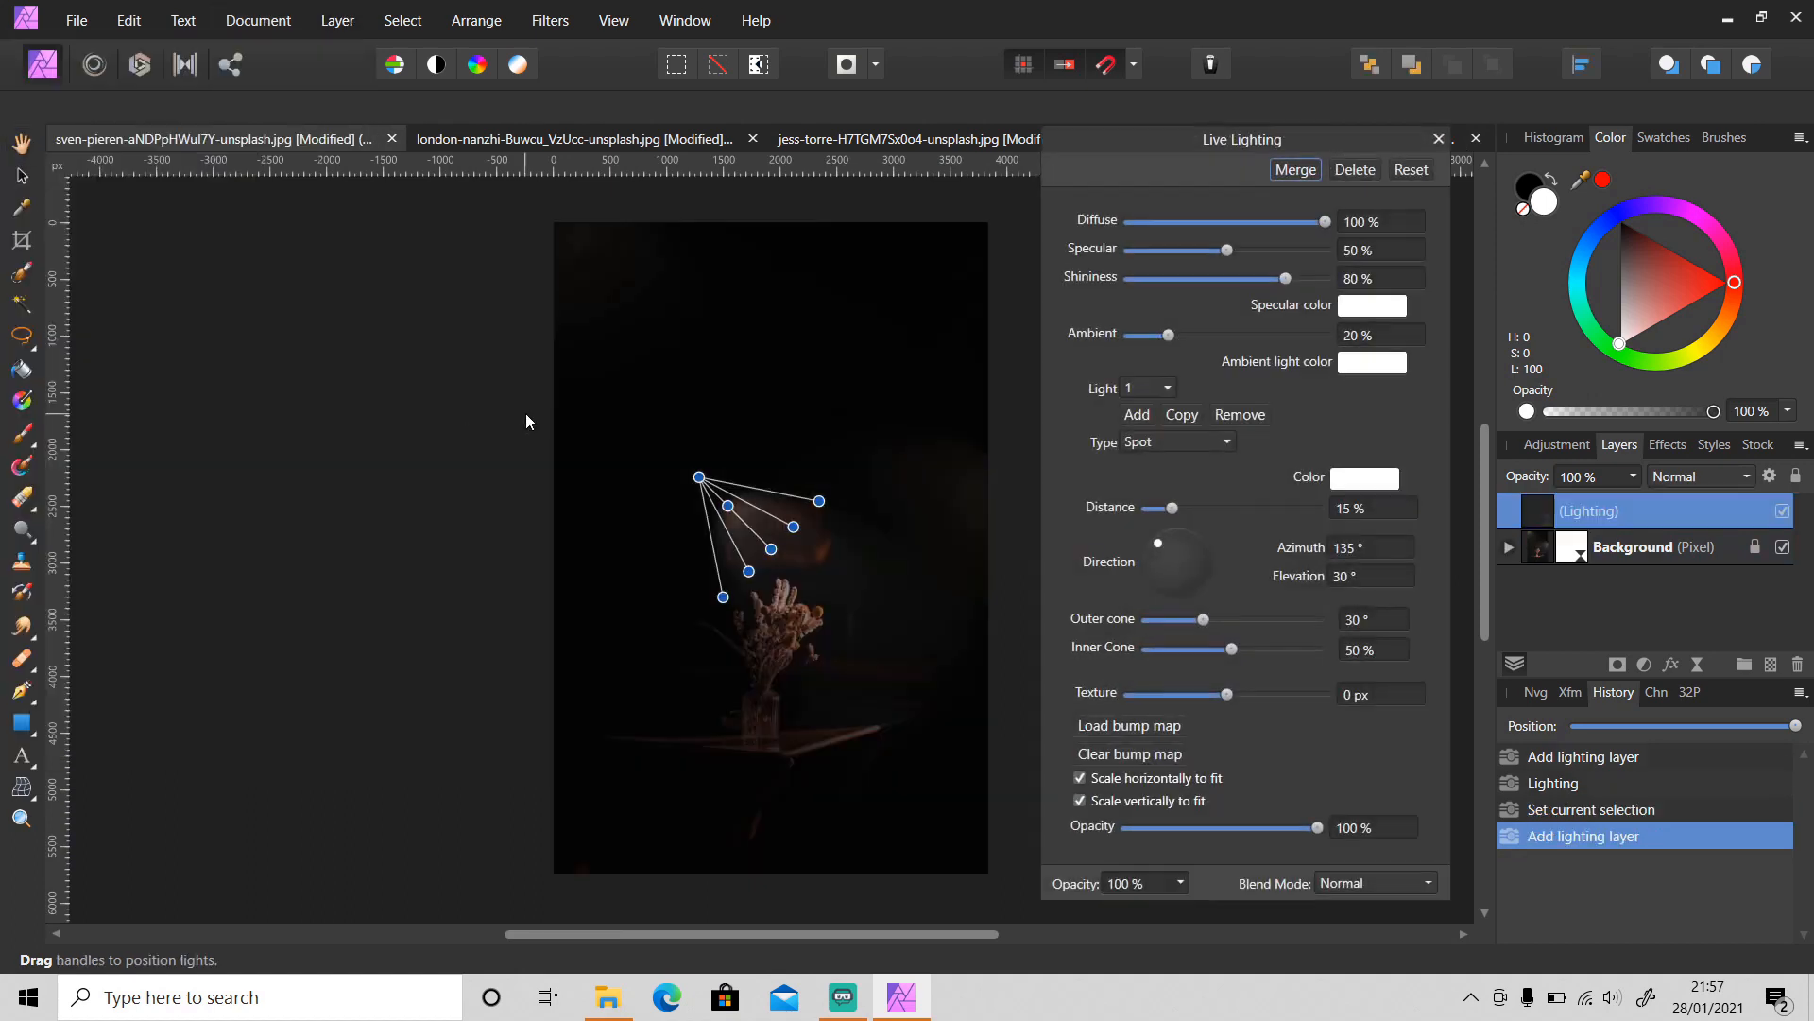
left_click(1158, 444)
left_click(1163, 514)
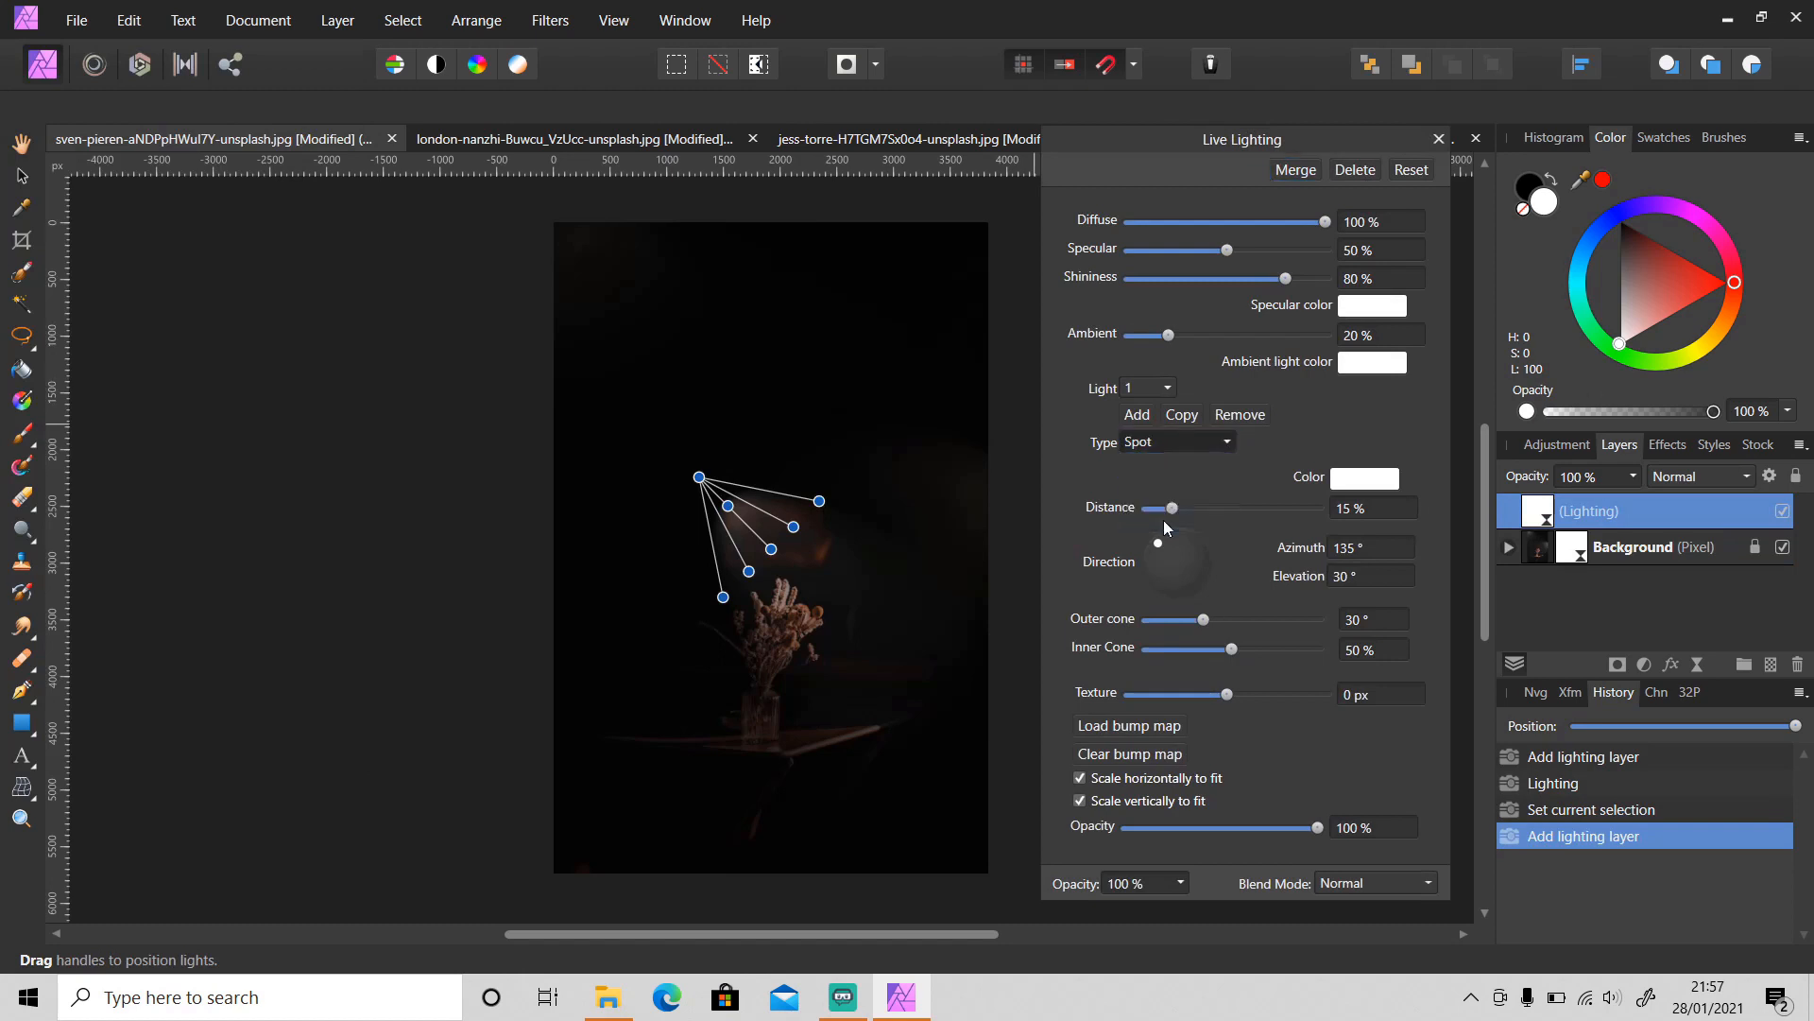
left_click_drag(710, 486, 751, 489)
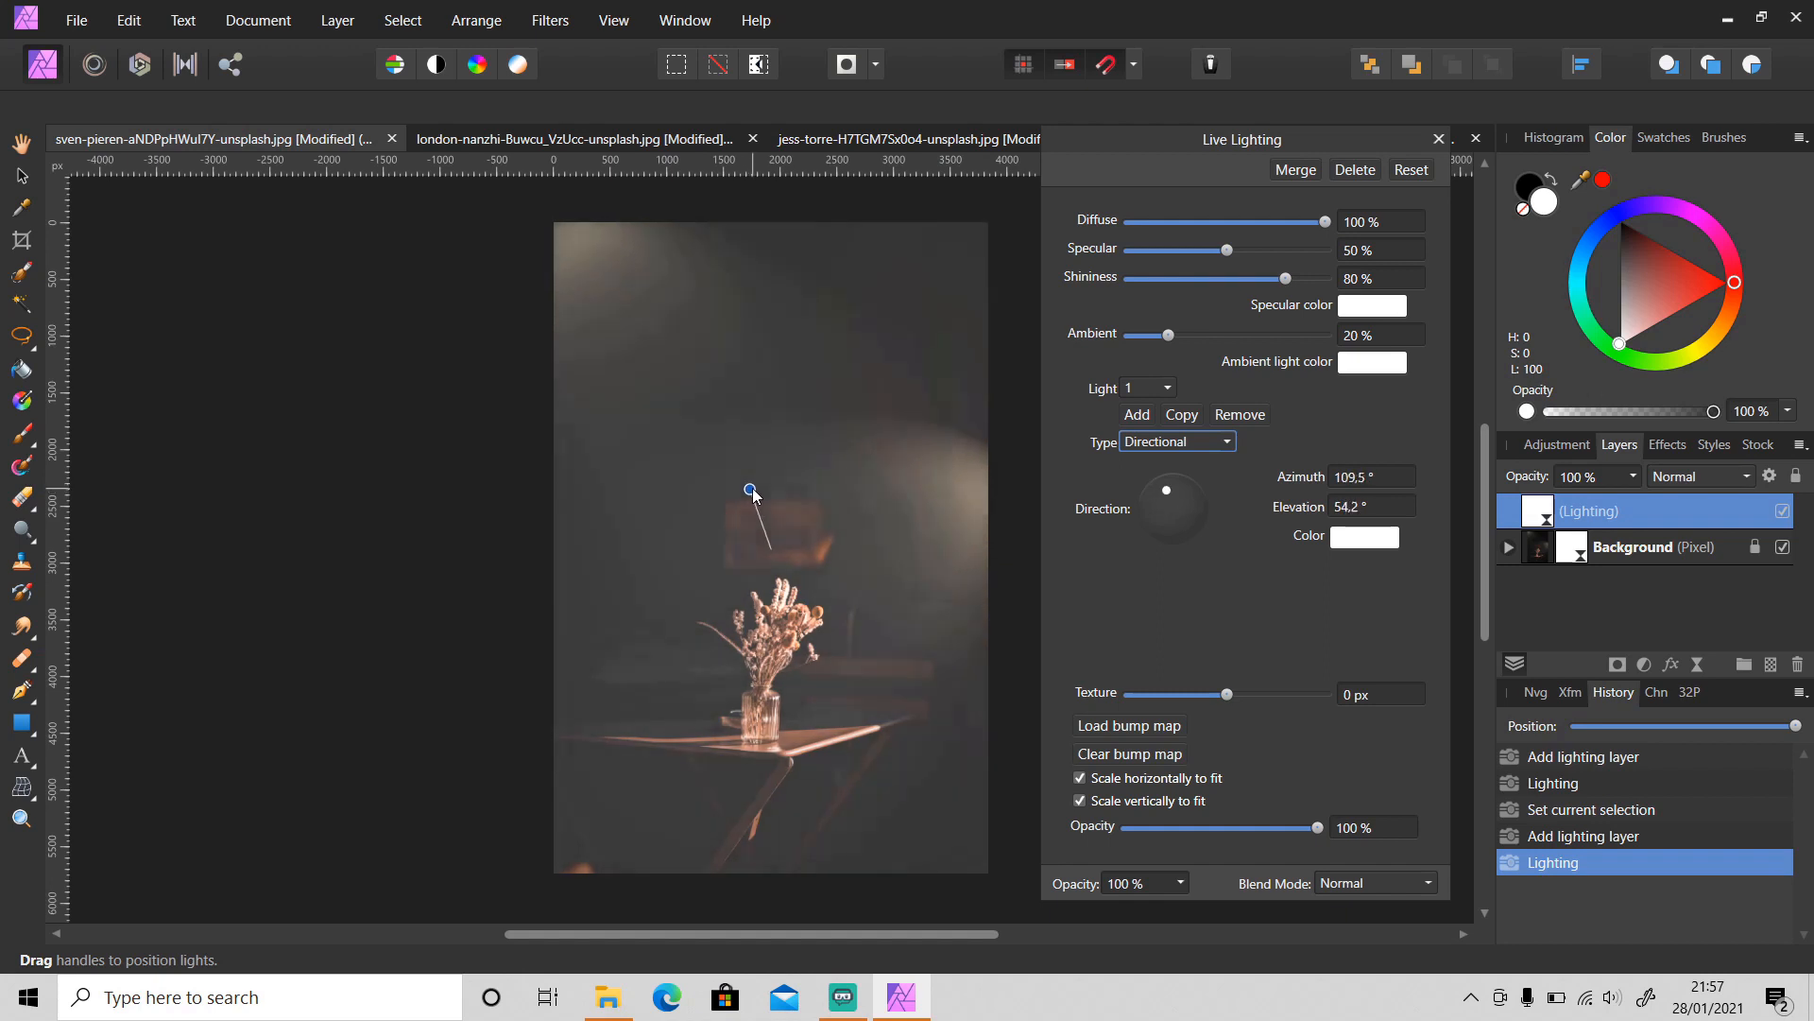
left_click(1439, 140)
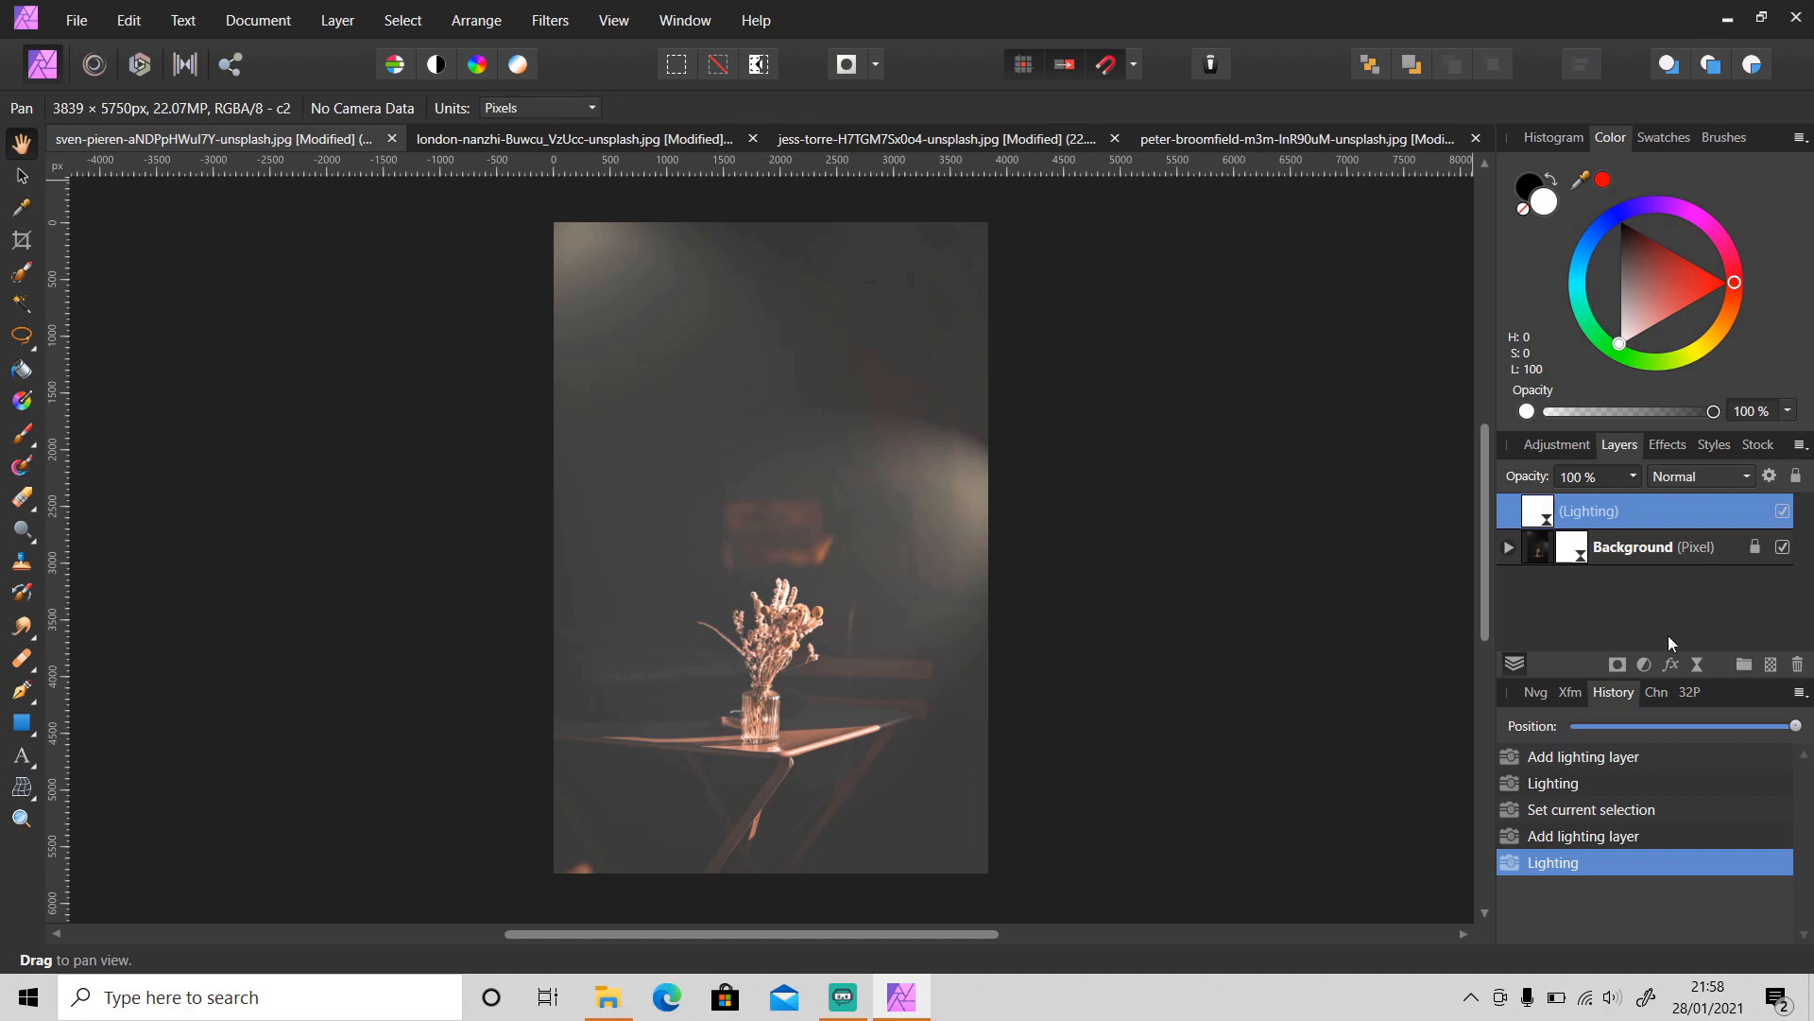
Add an Exposure adjustment above the lighting filter and set its exposure to 1.576
left_click(1646, 664)
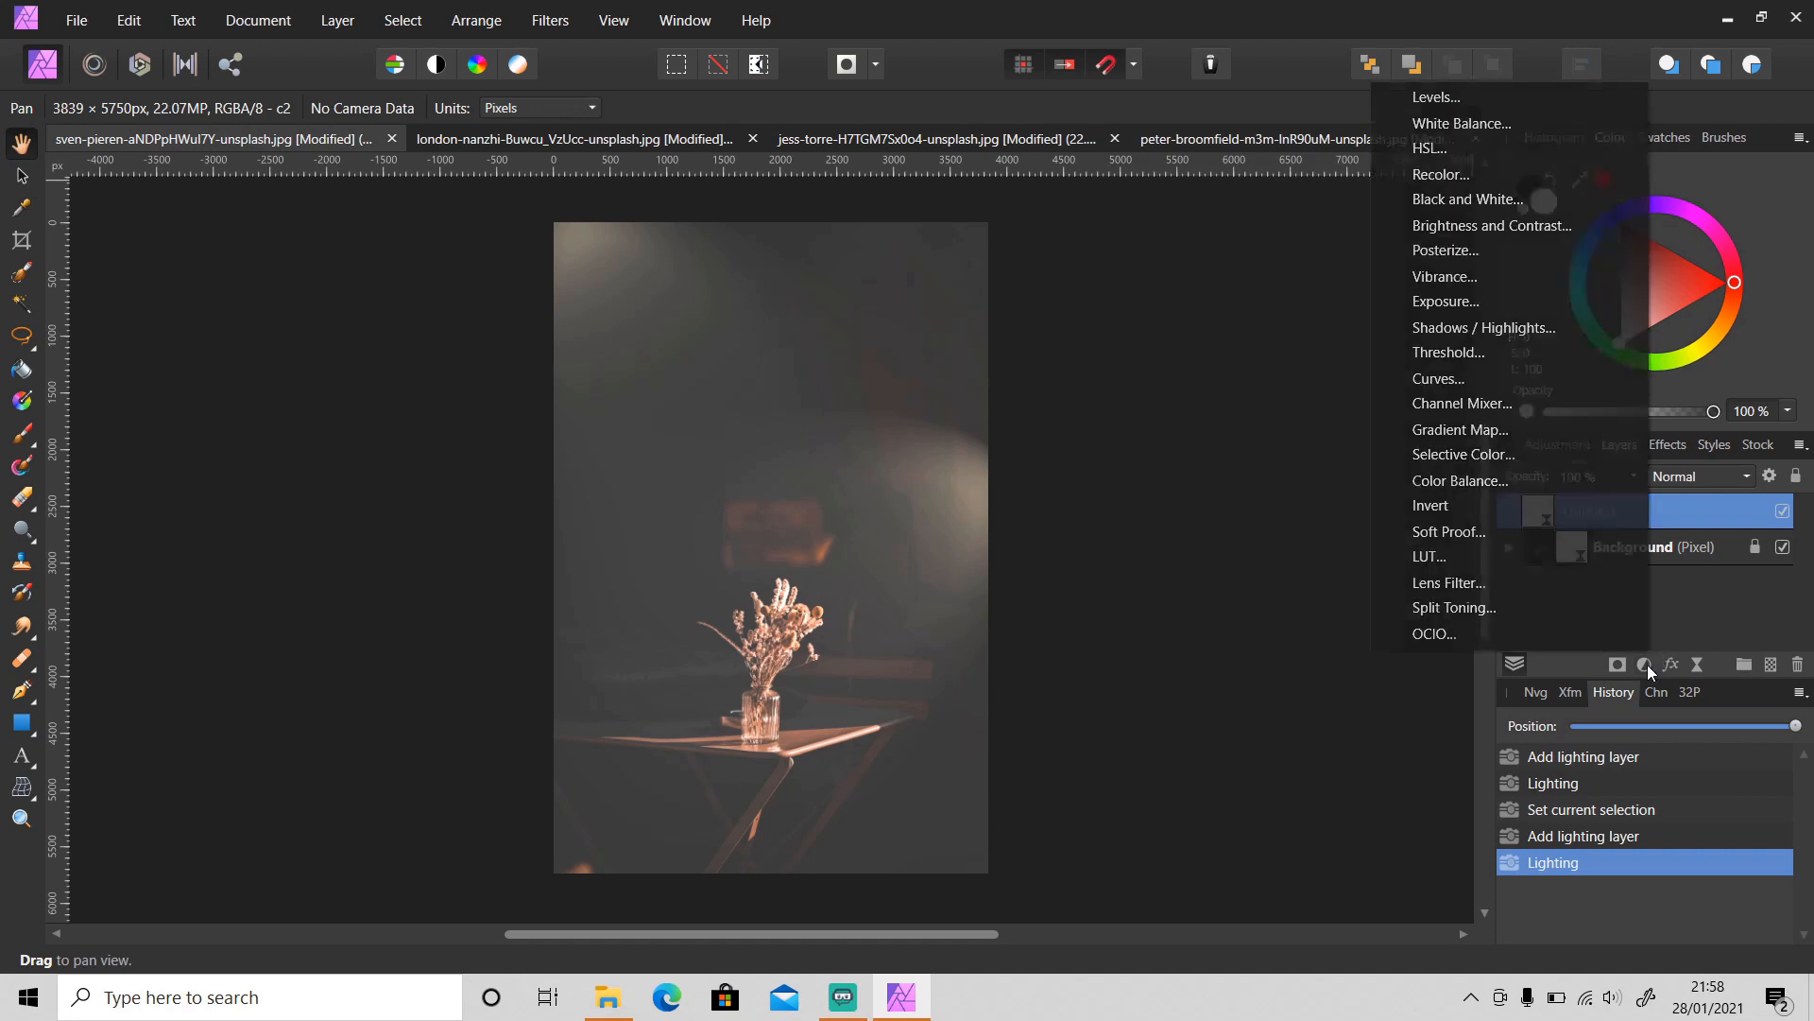
left_click(1470, 302)
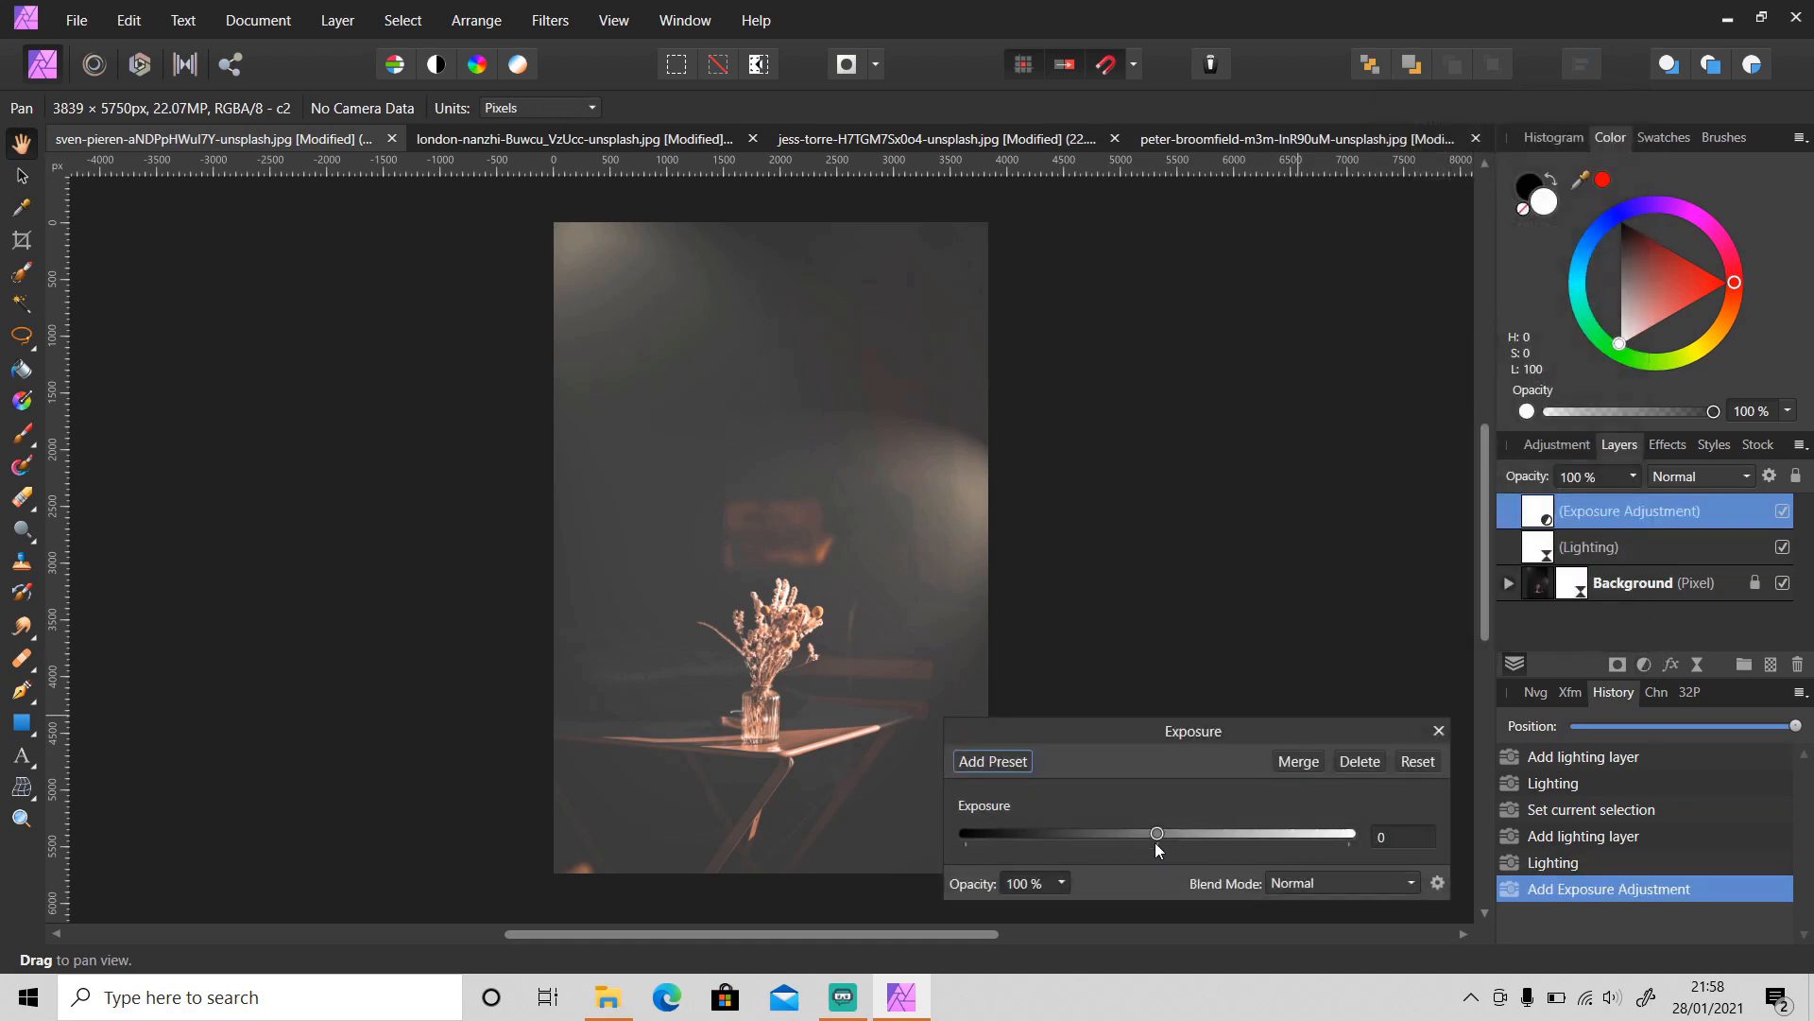
left_click_drag(1158, 835, 1174, 836)
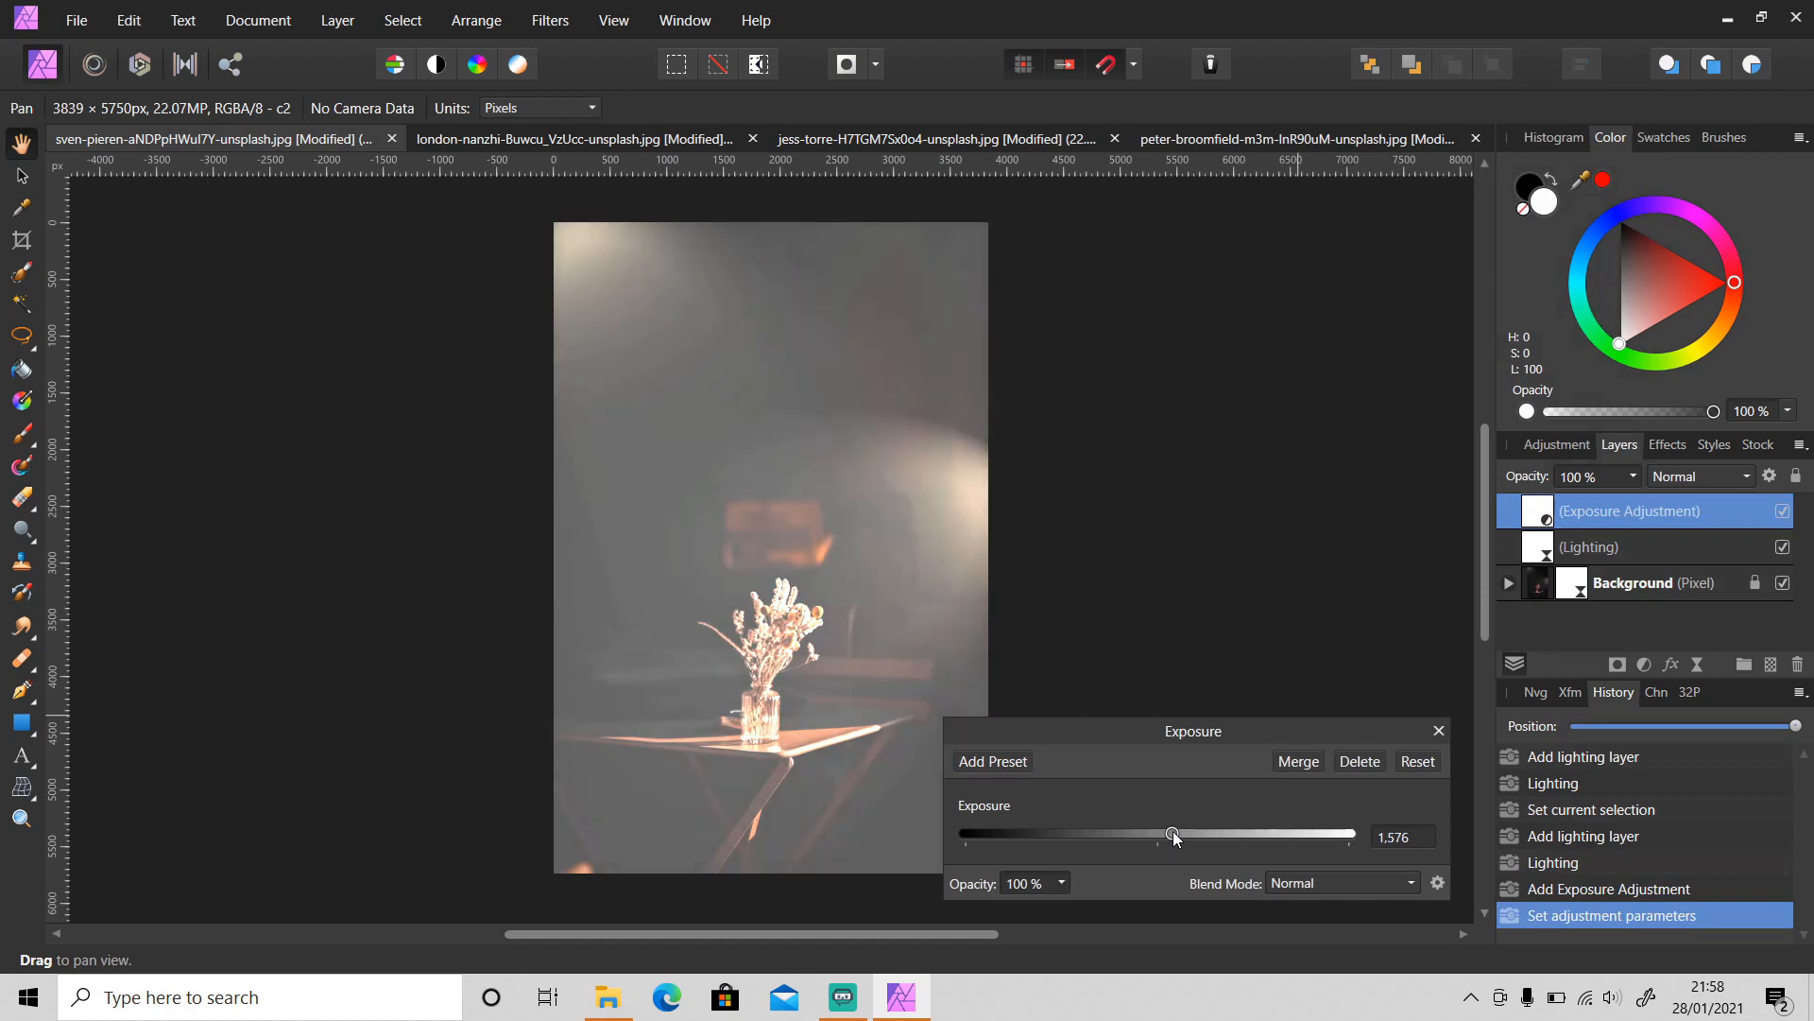
left_click(1438, 731)
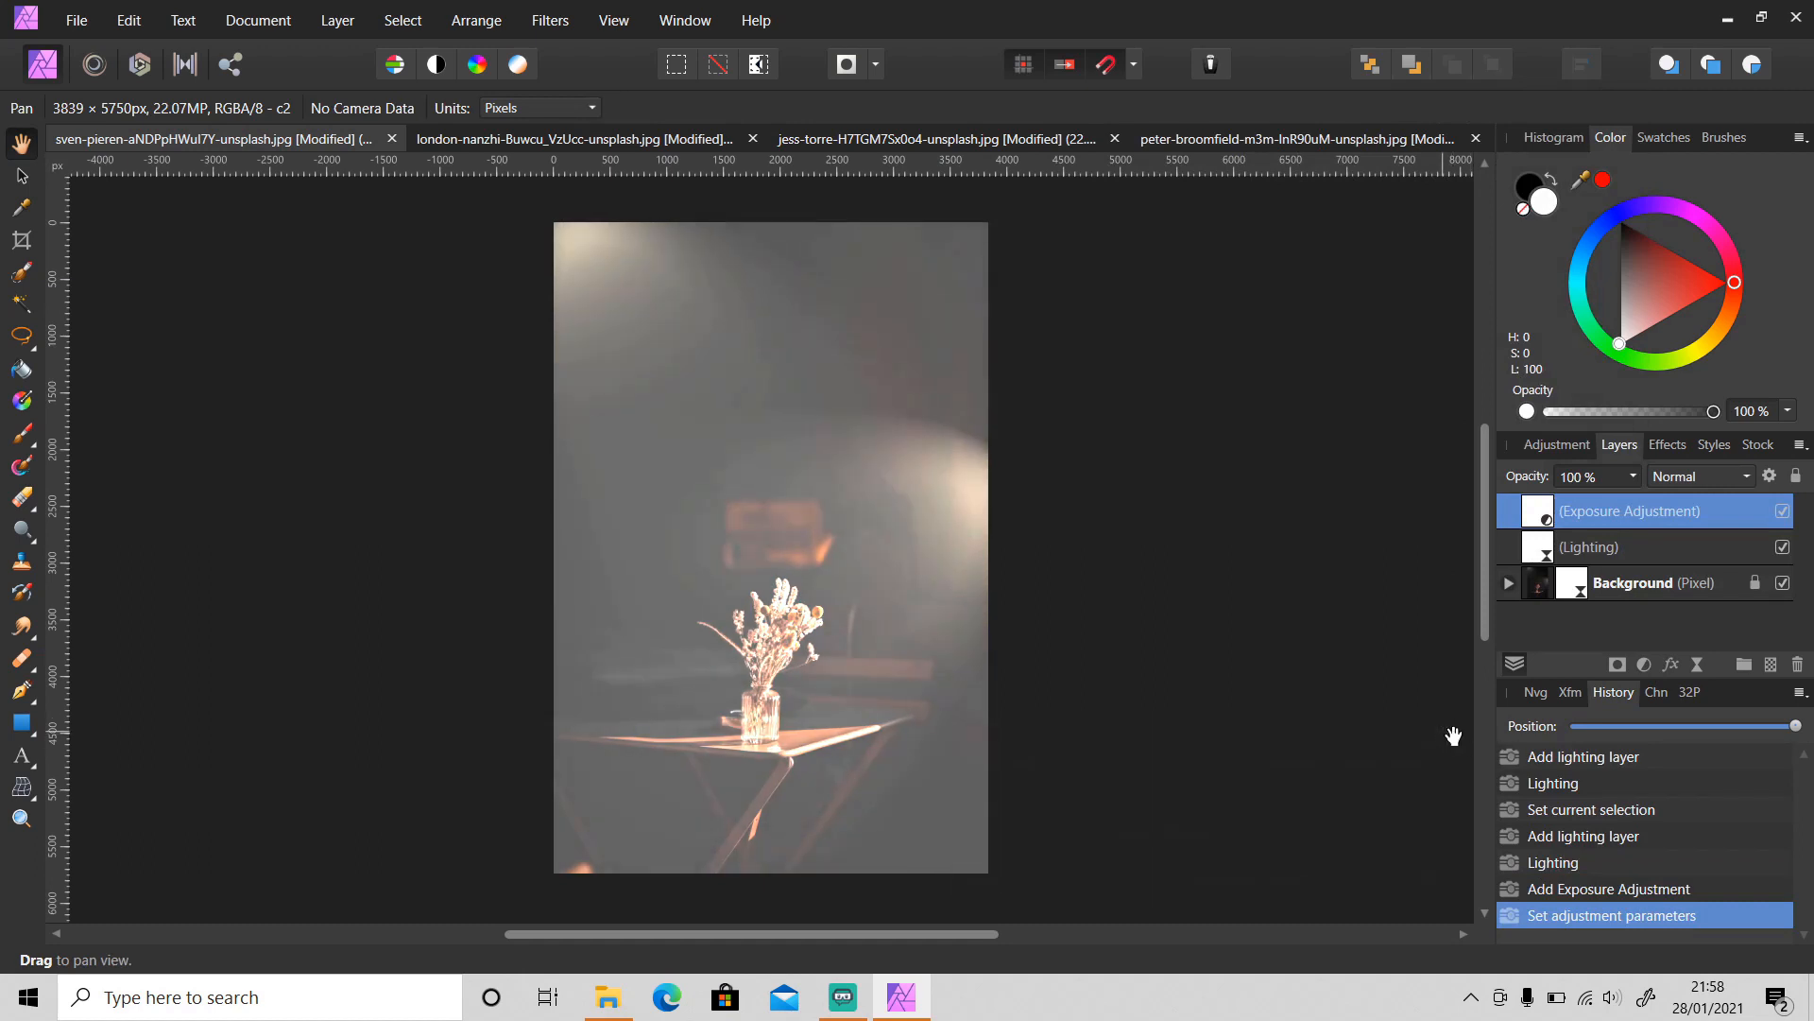
Compare the flower photo with and without the Exposure adjustment, then delete both the adjustment and the directional Lighting layer
left_click(1782, 510)
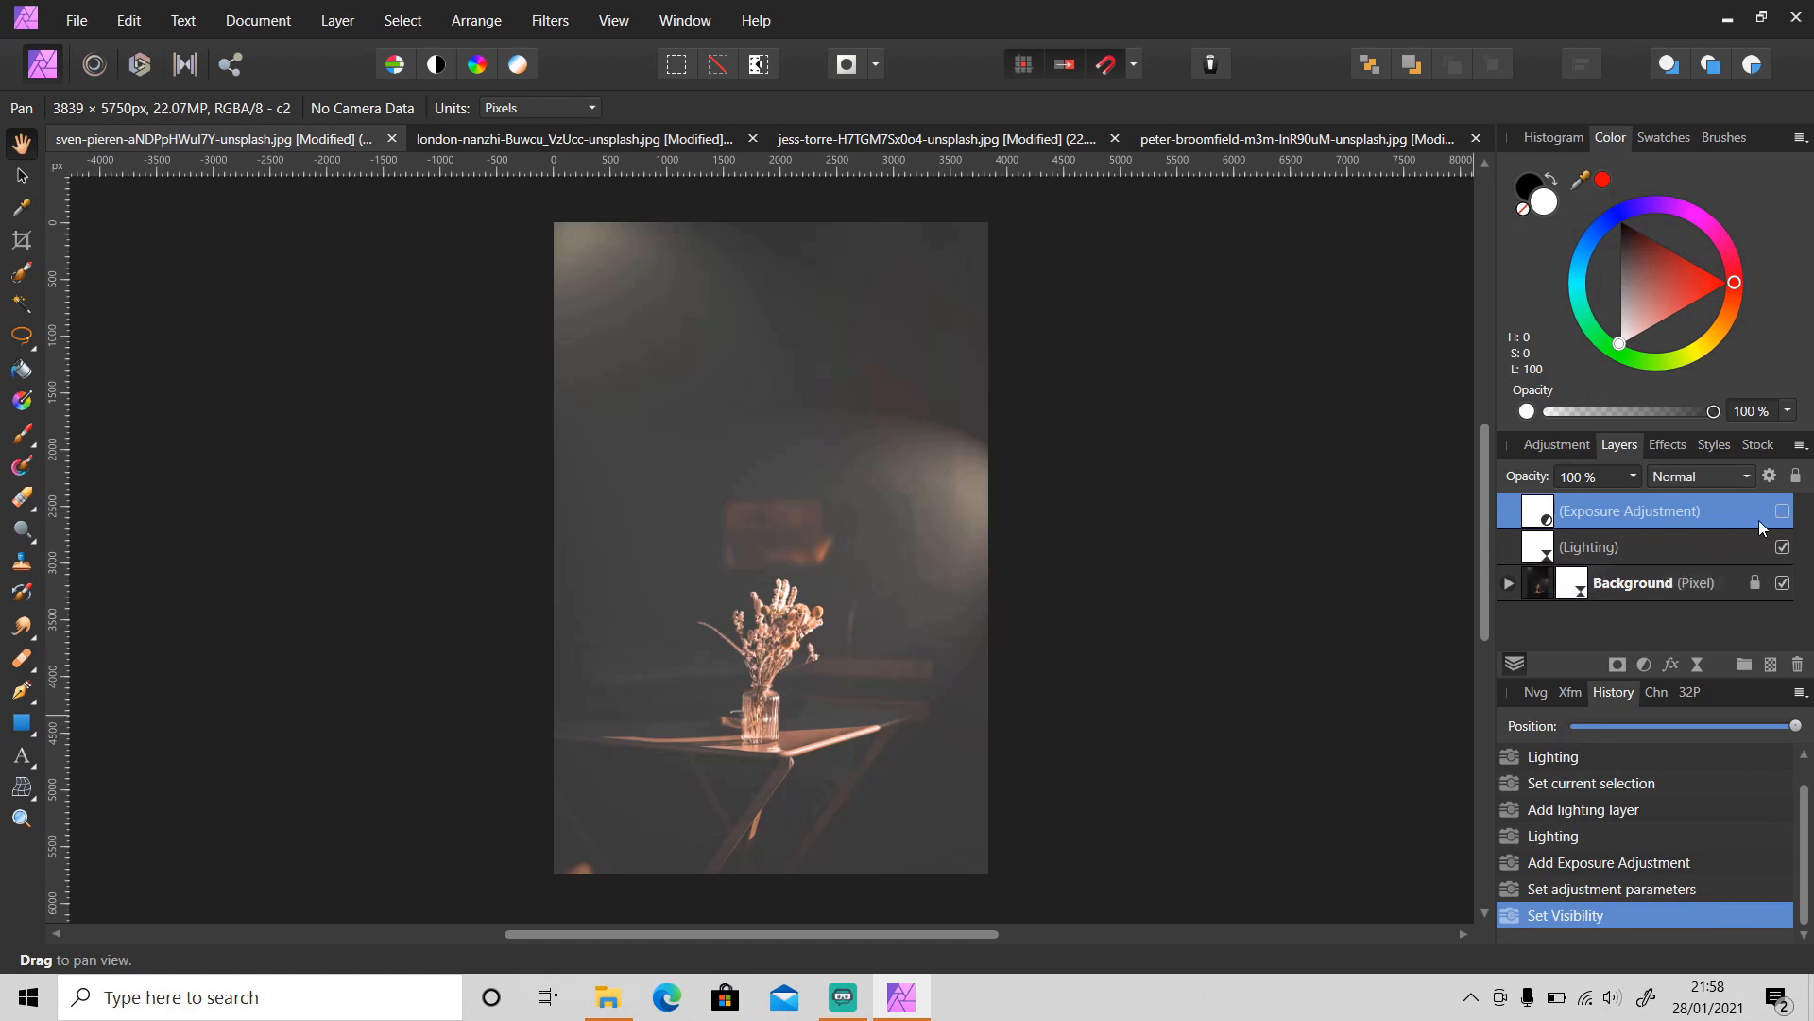
left_click(1782, 510)
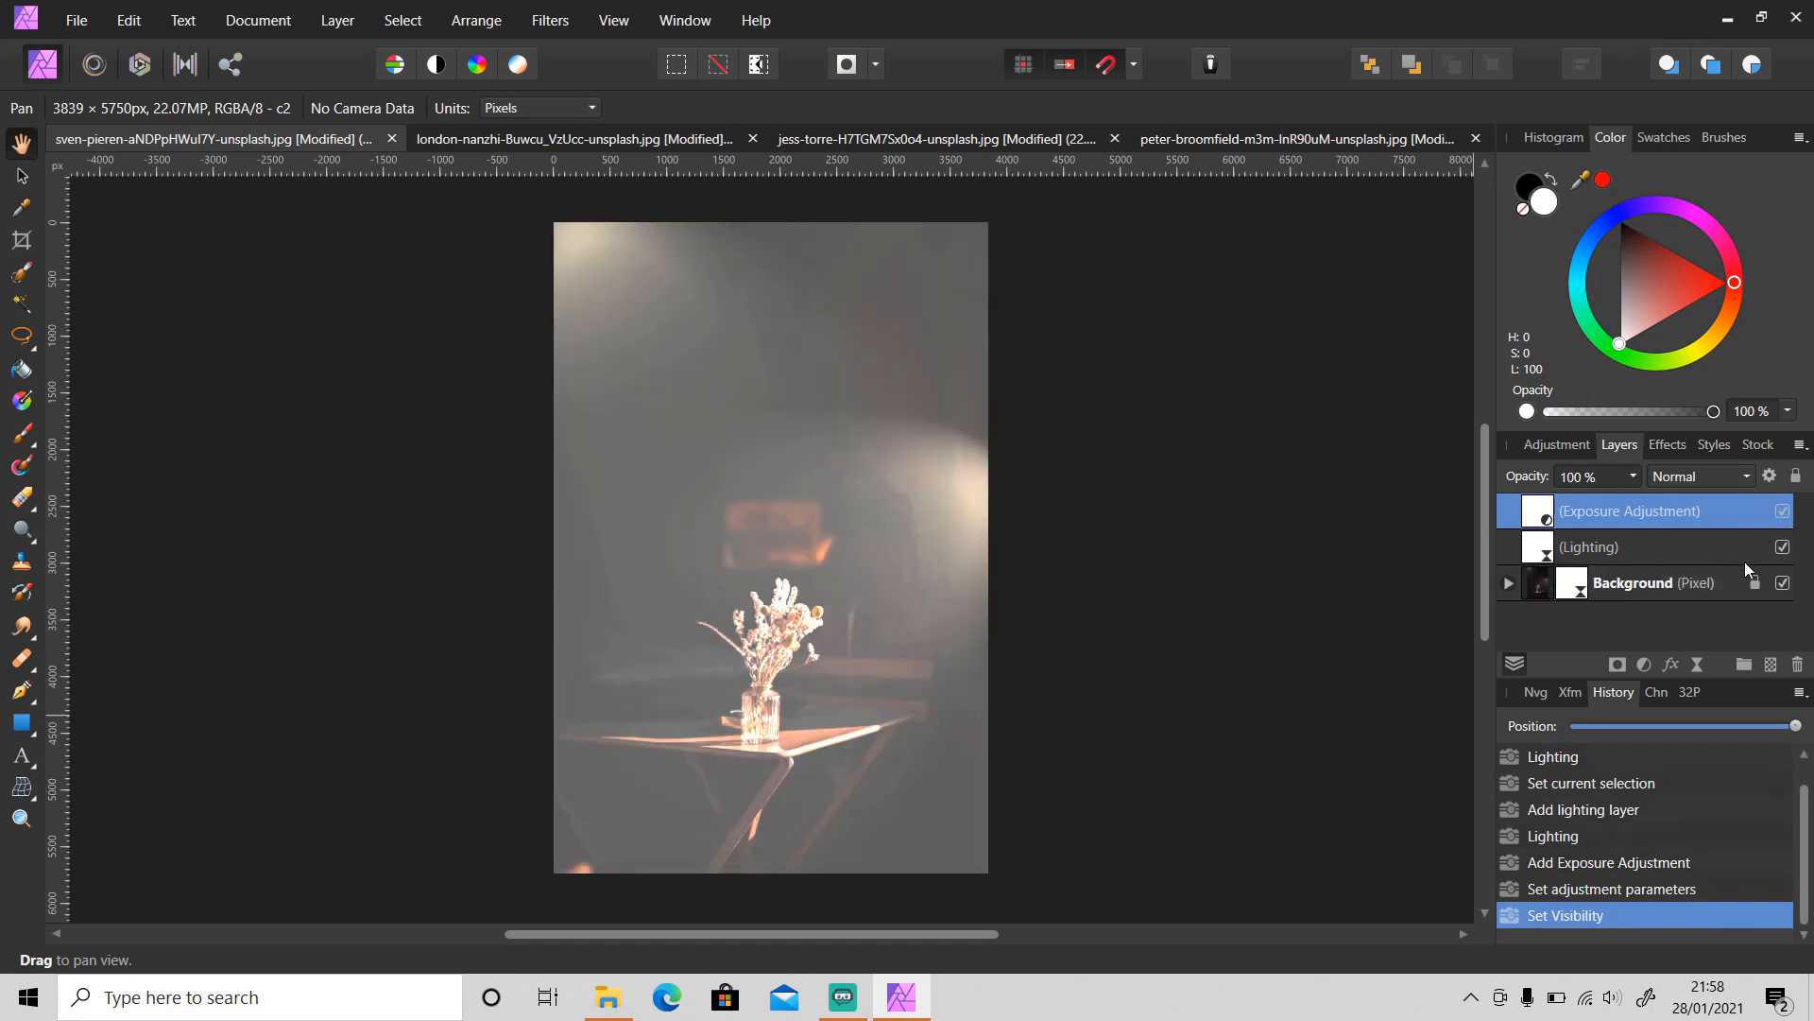
left_click(1717, 546, "shift")
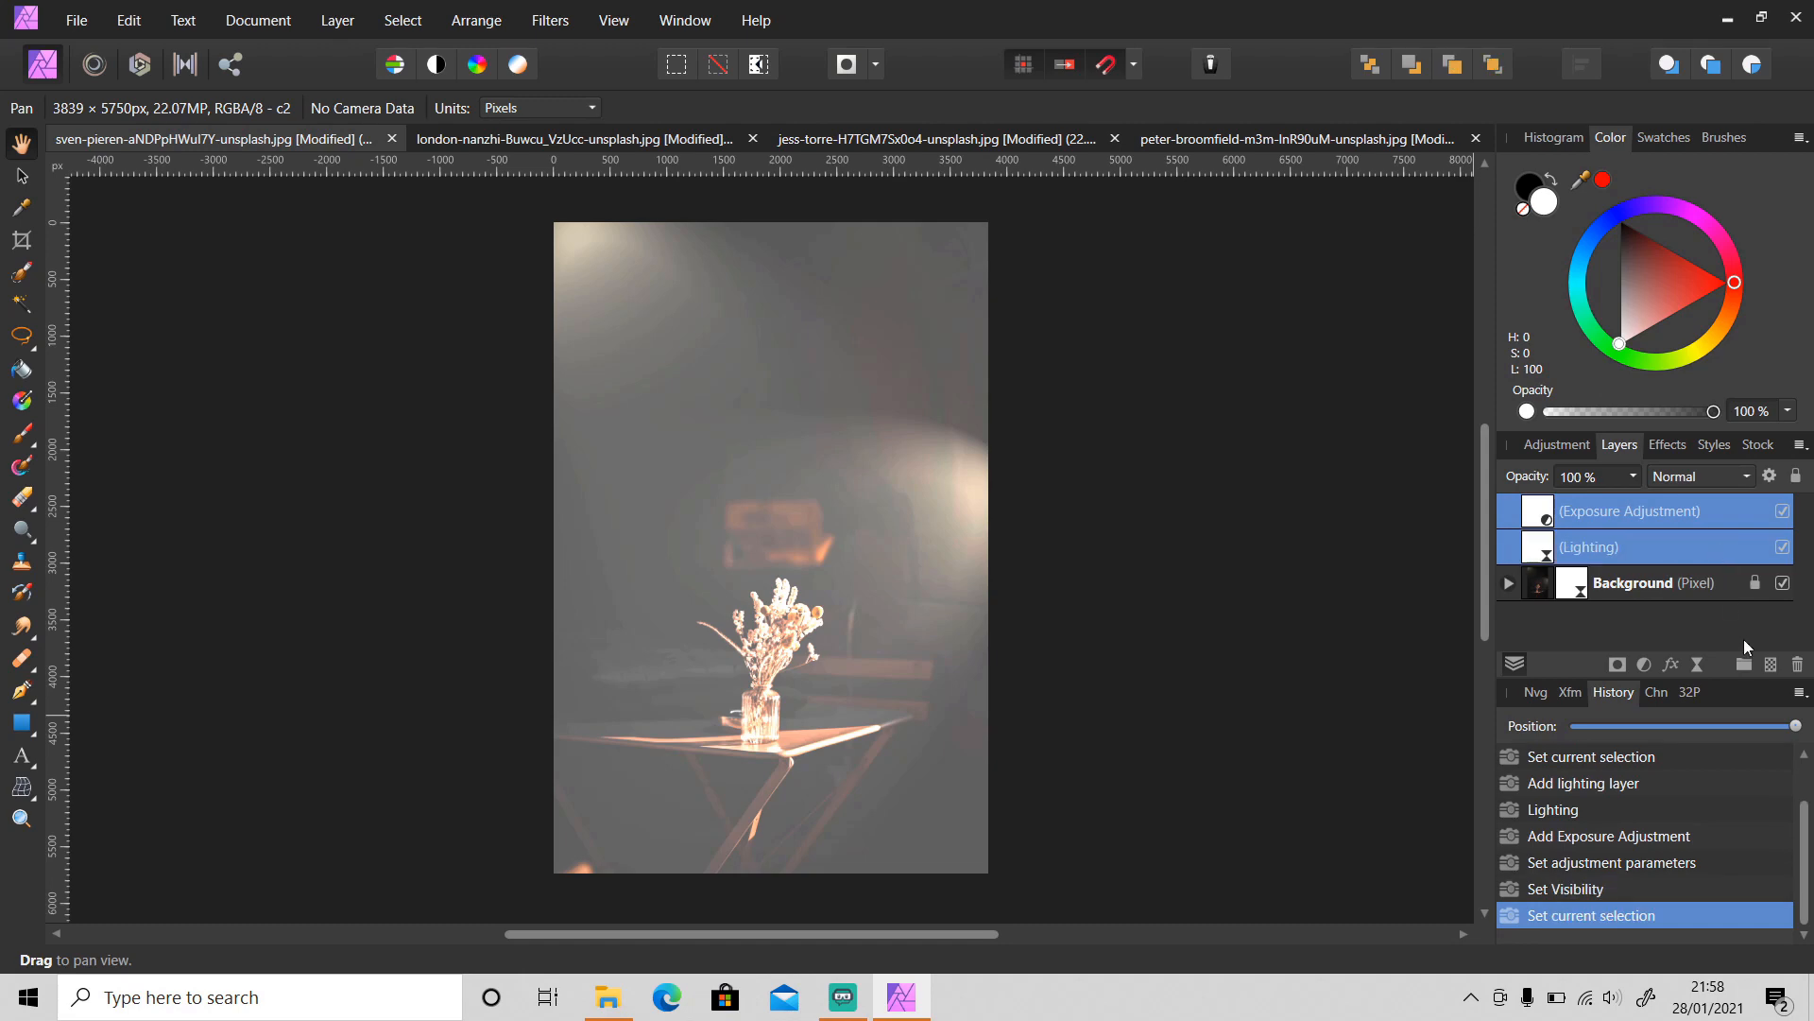
left_click(1797, 666)
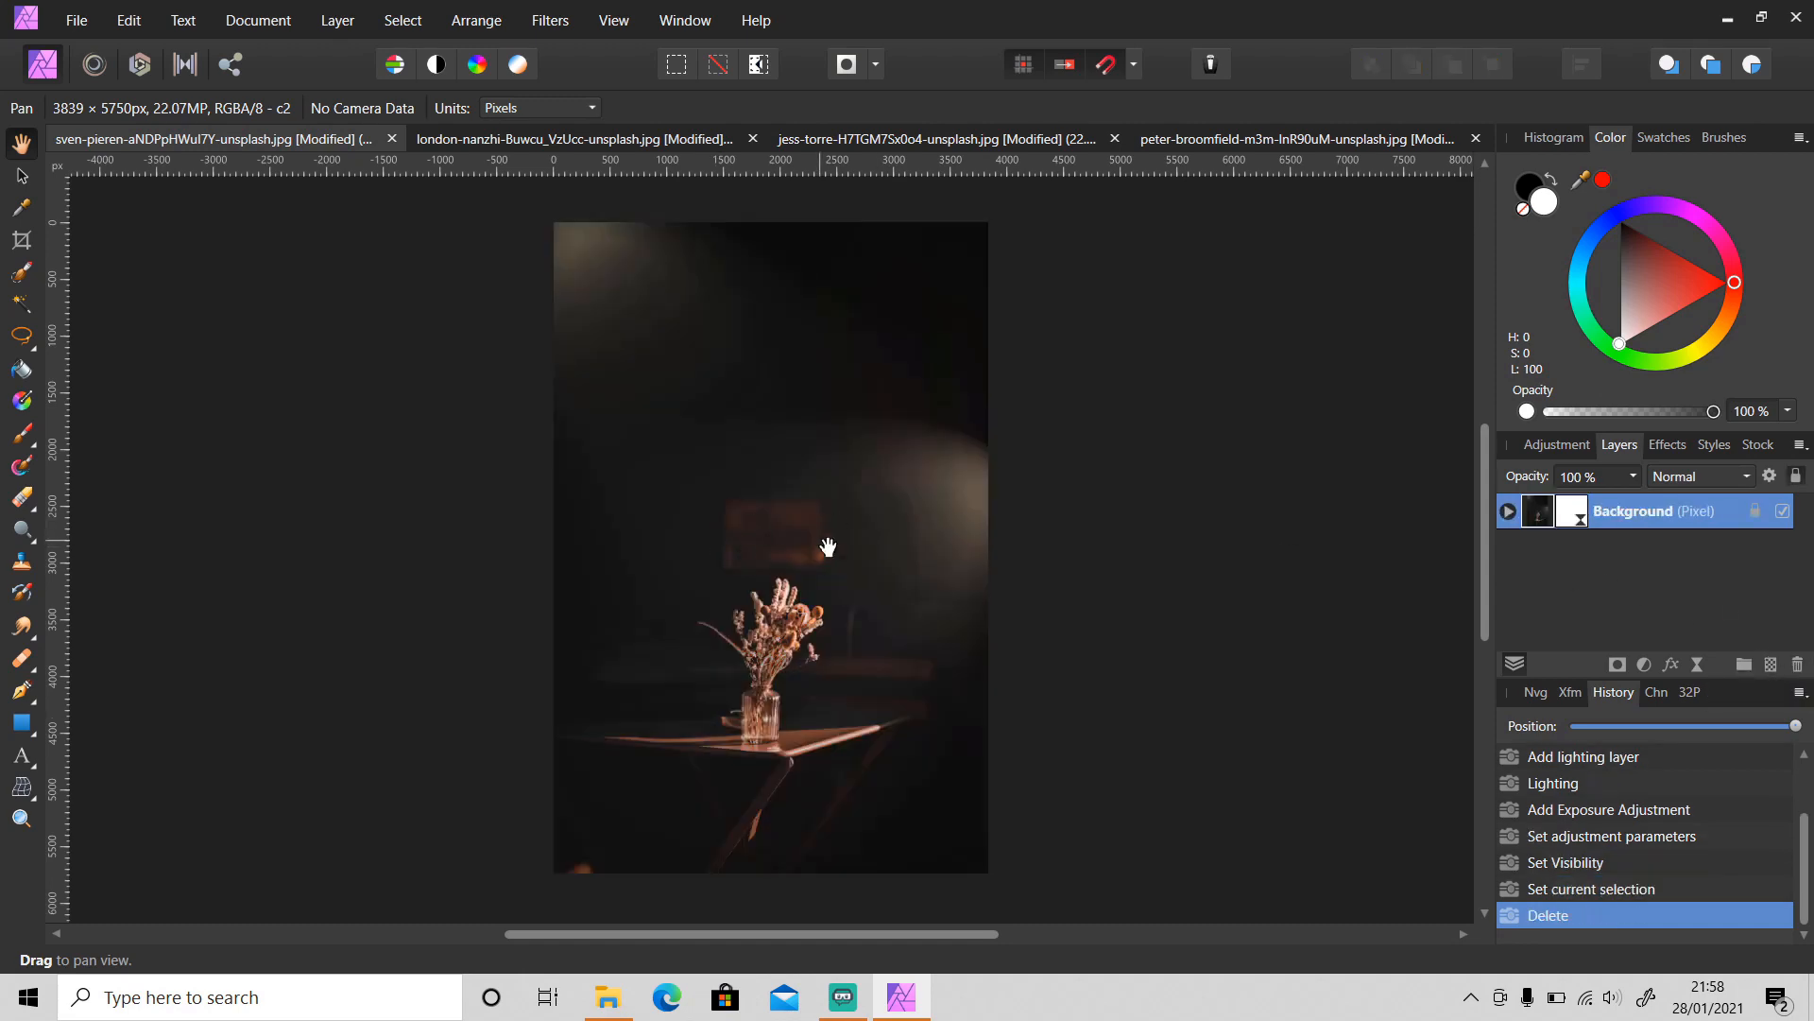
Open the dark photo of the man seated at a dining table from the Downloads folder in File Explorer
left_click(609, 997)
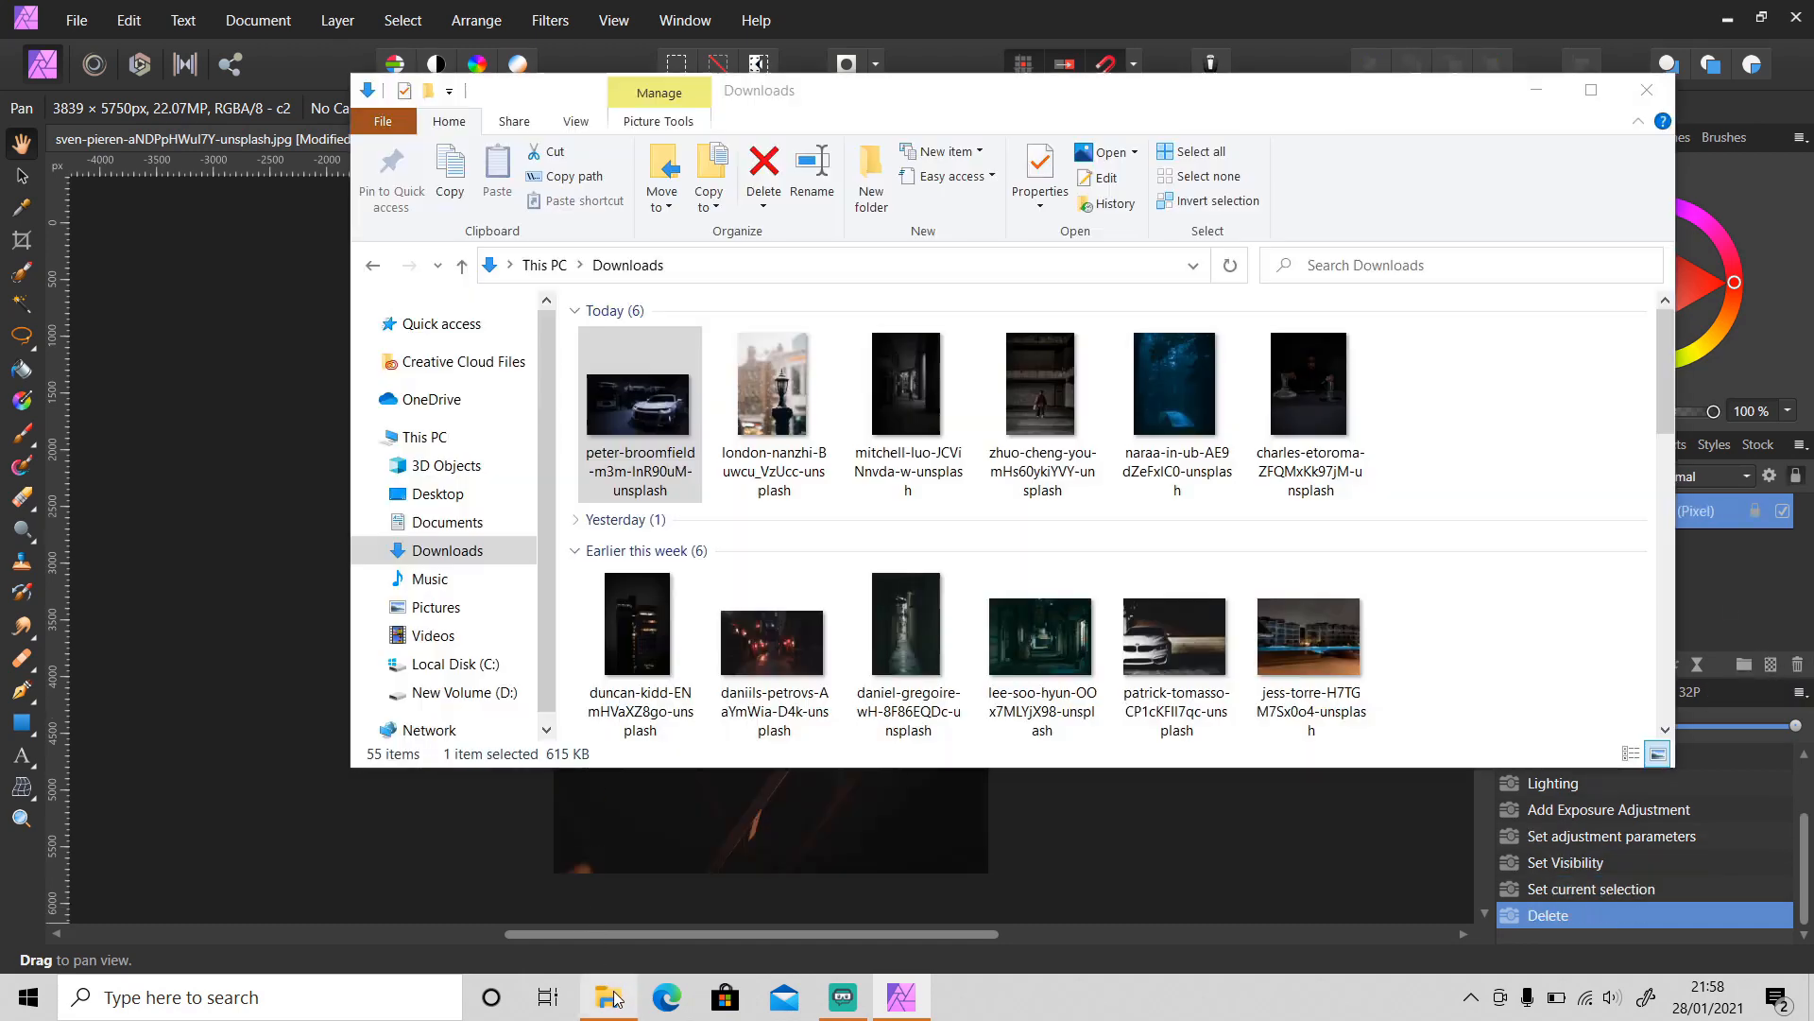
left_click_drag(1347, 480, 1656, 868)
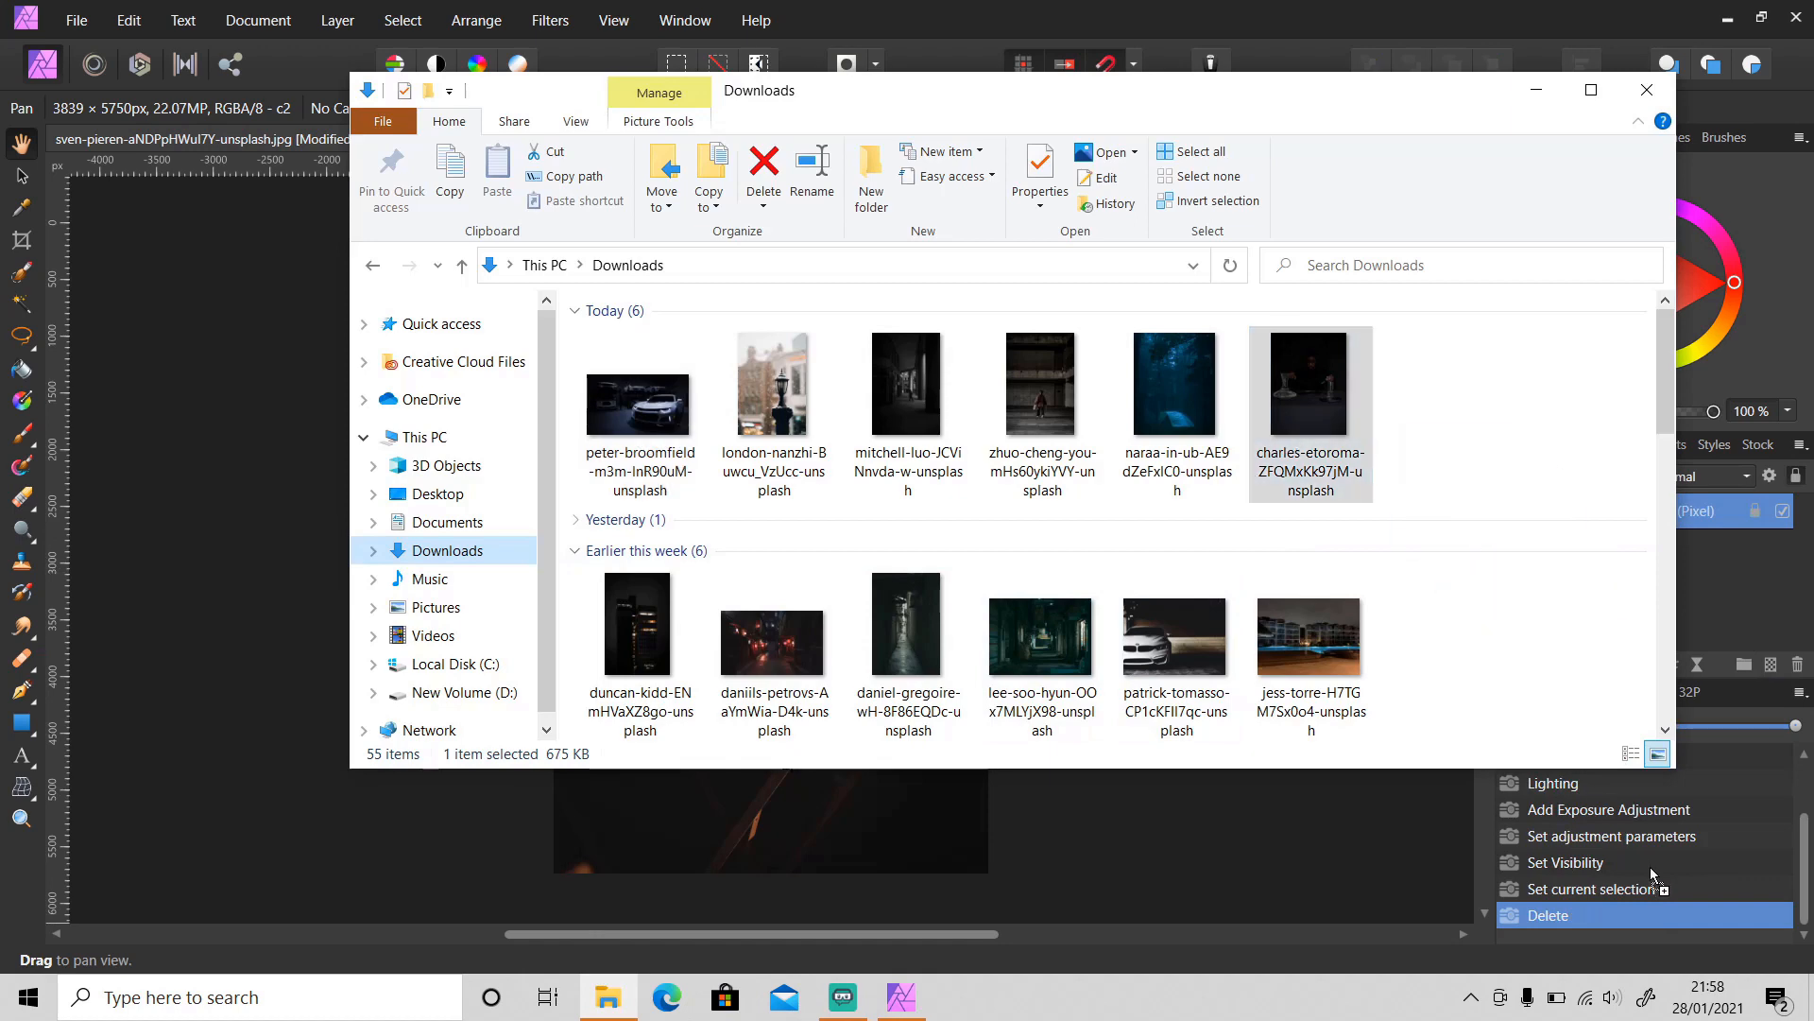
left_click(1224, 30)
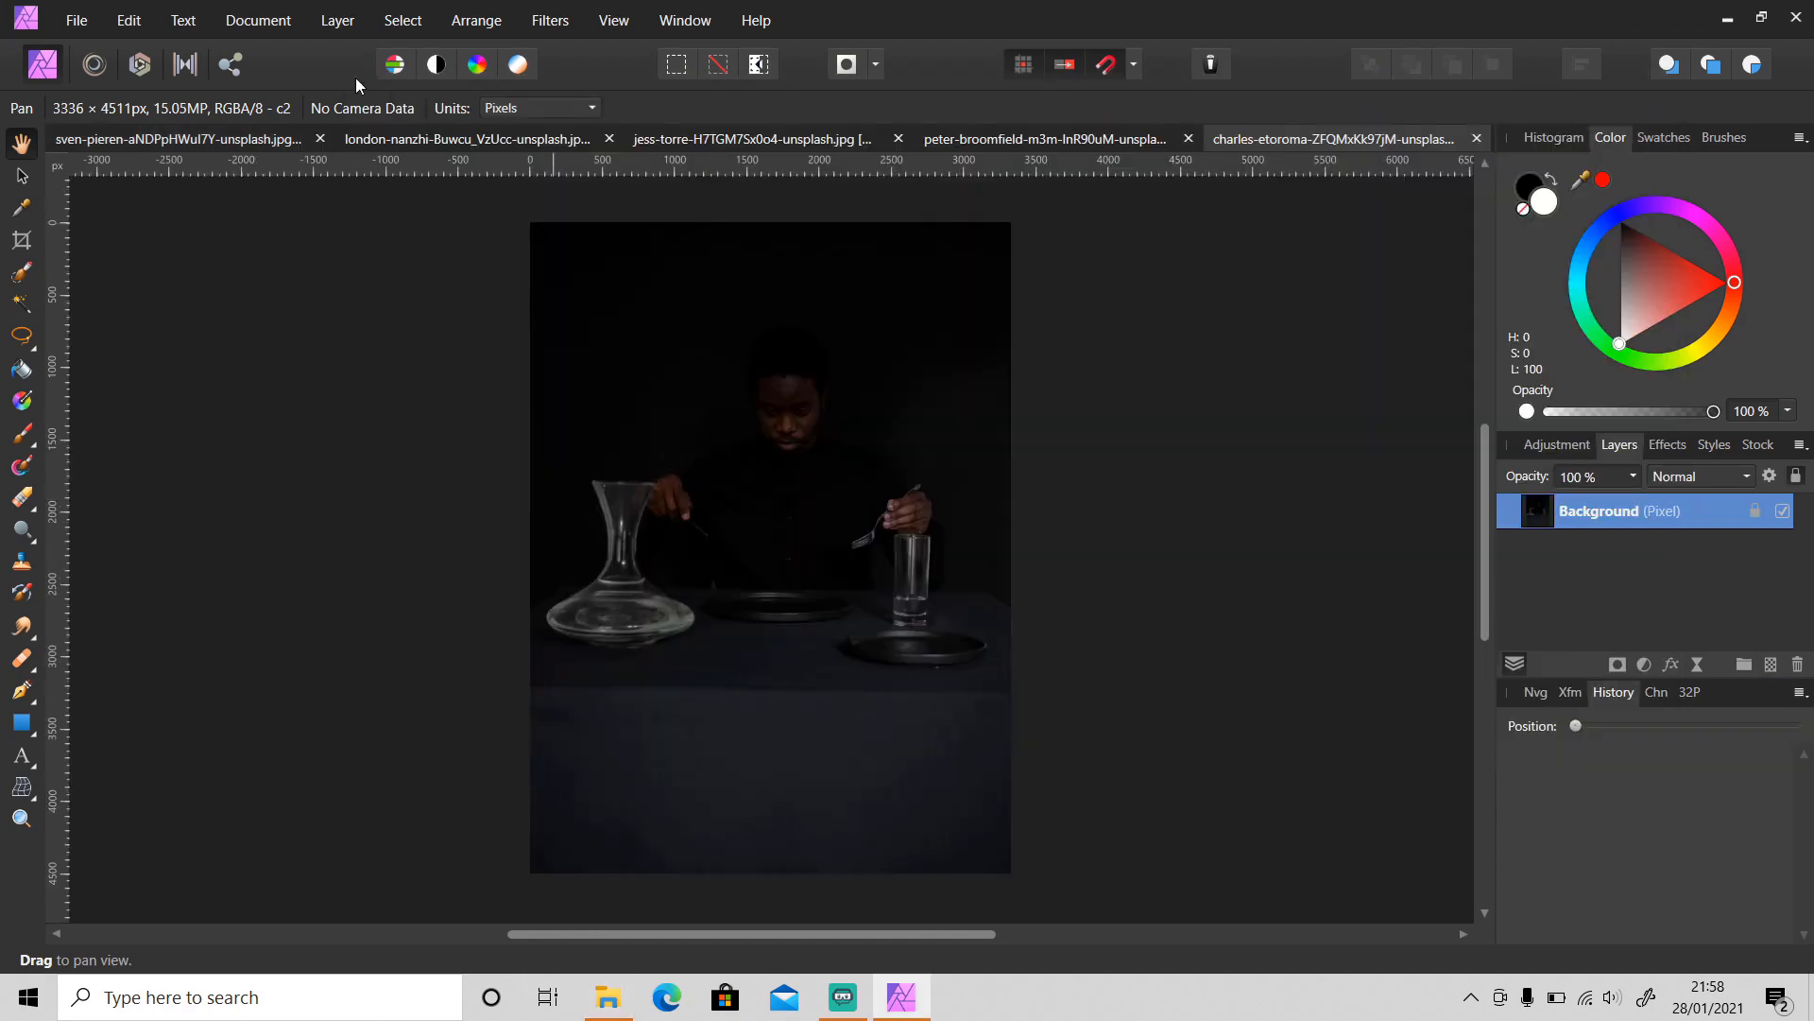
Add a live Lighting filter layer to the photo of the man at the table
left_click(357, 25)
mouse_move(297, 279)
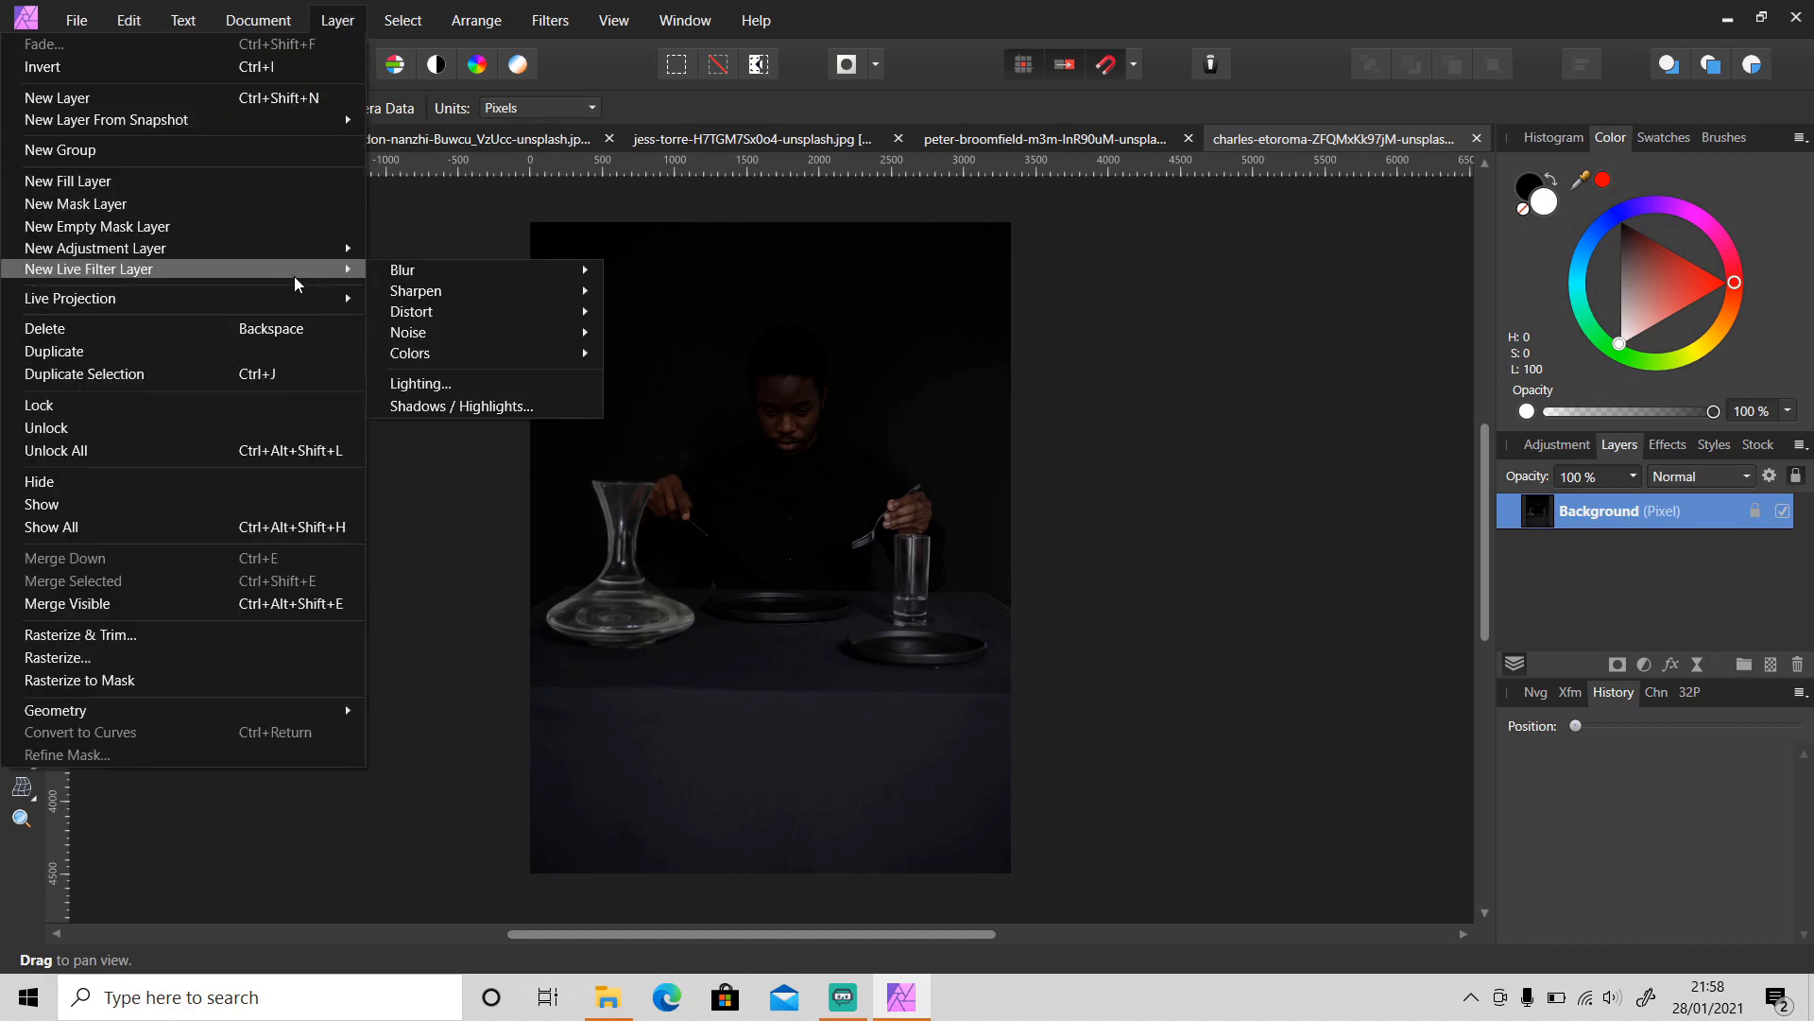
left_click(456, 382)
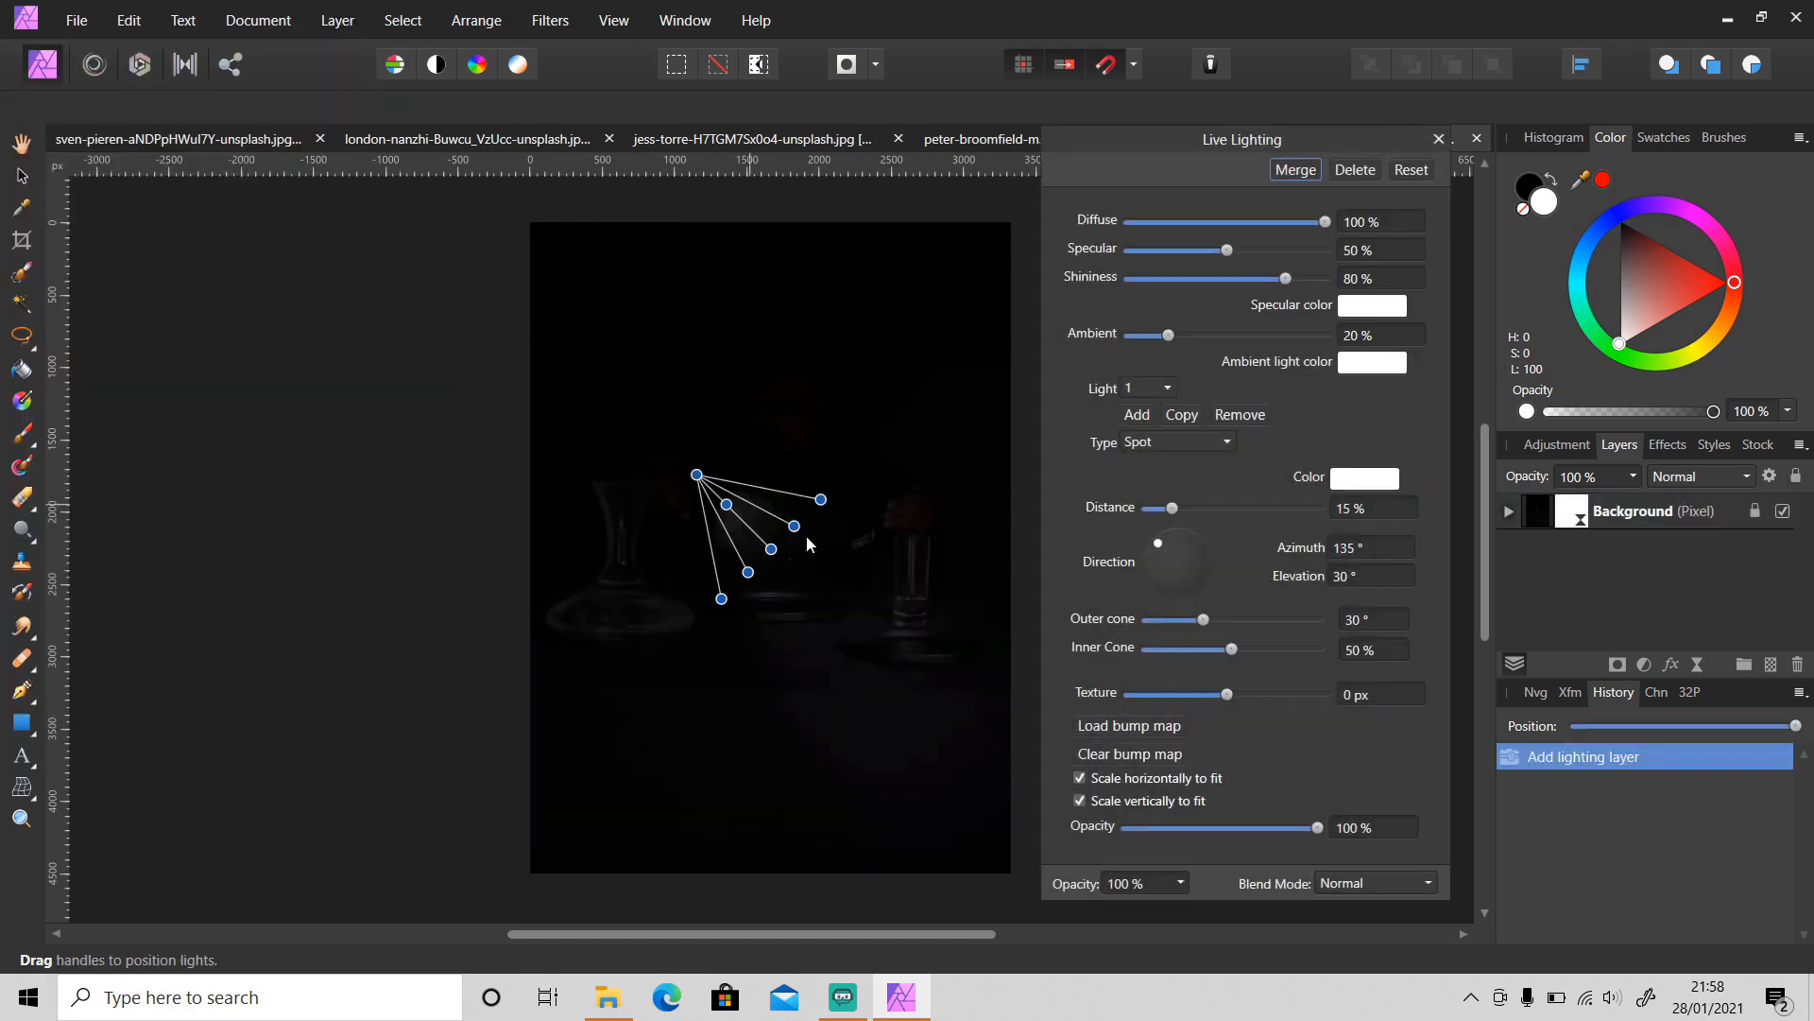
Aim the spotlight straight down with azimuth 90° and distance 30%, and move its target just above the man's head
left_click(1361, 548)
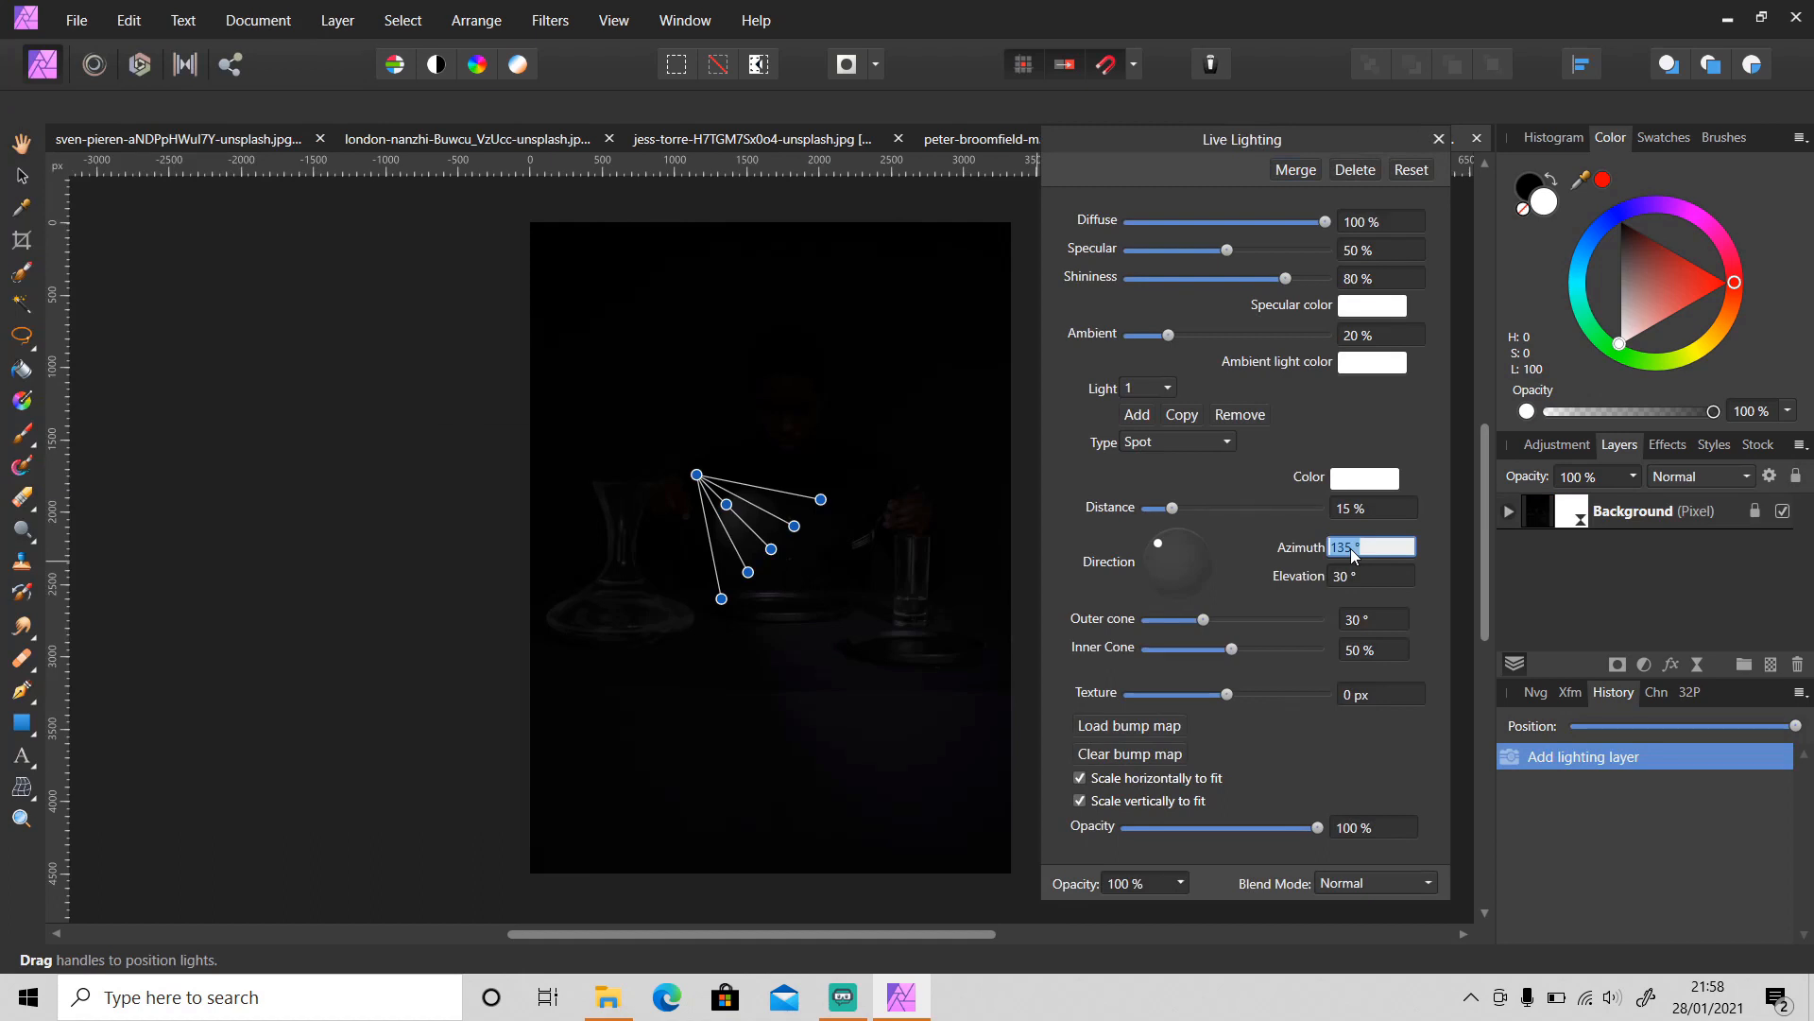
type("90")
key("Return")
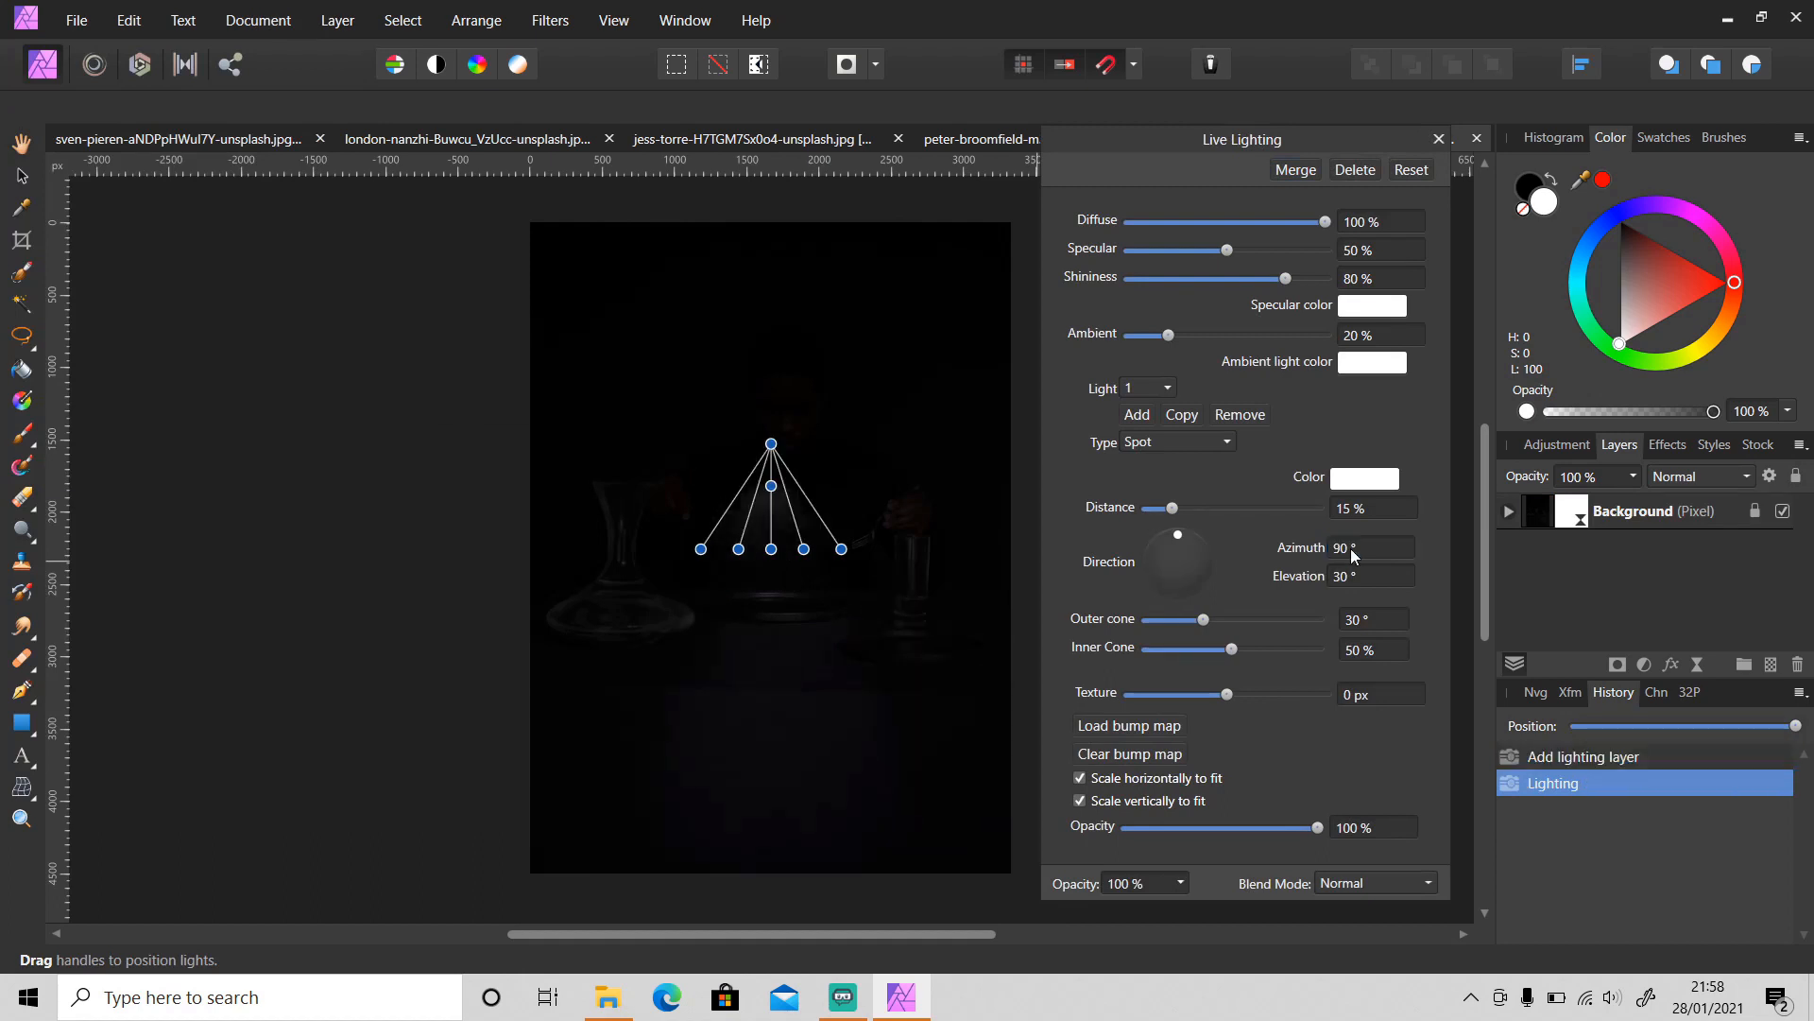
left_click_drag(1174, 508, 1198, 507)
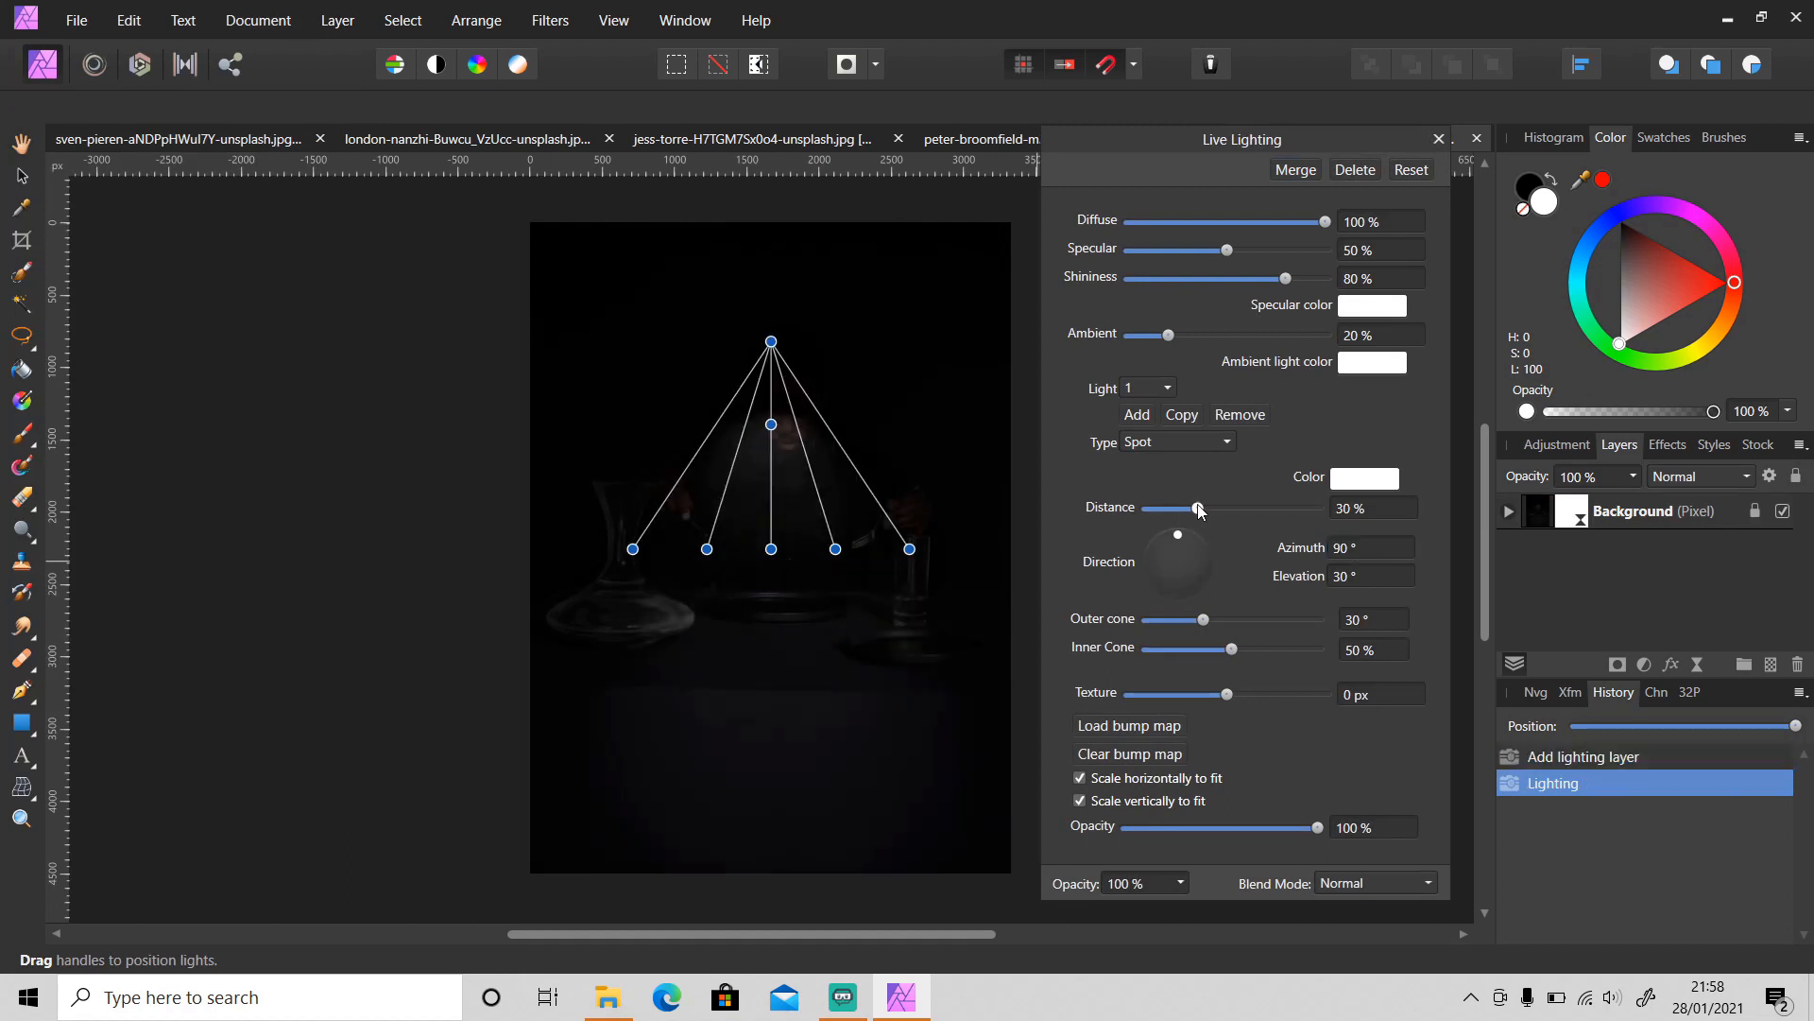
left_click_drag(771, 548, 779, 350)
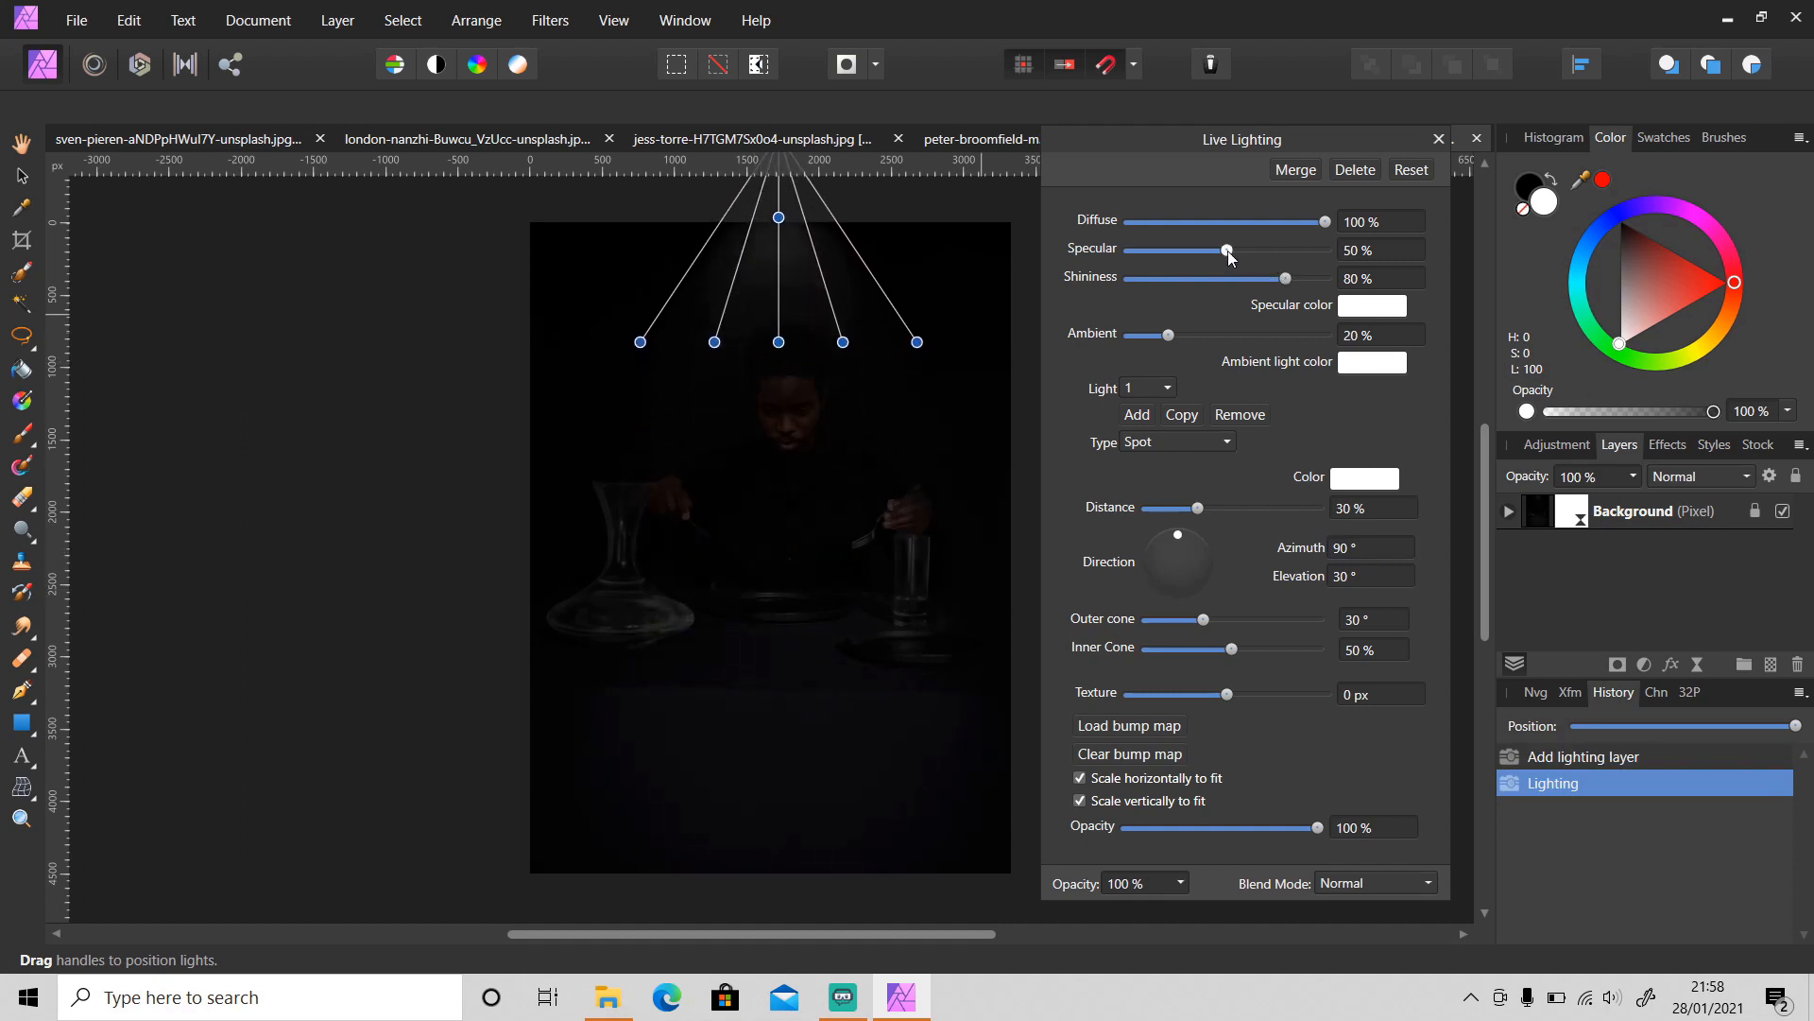
Set the spotlight's specular to 80%, shininess to 85% and outer cone to 39°, and nudge its target slightly upward
left_click_drag(1228, 252, 1297, 284)
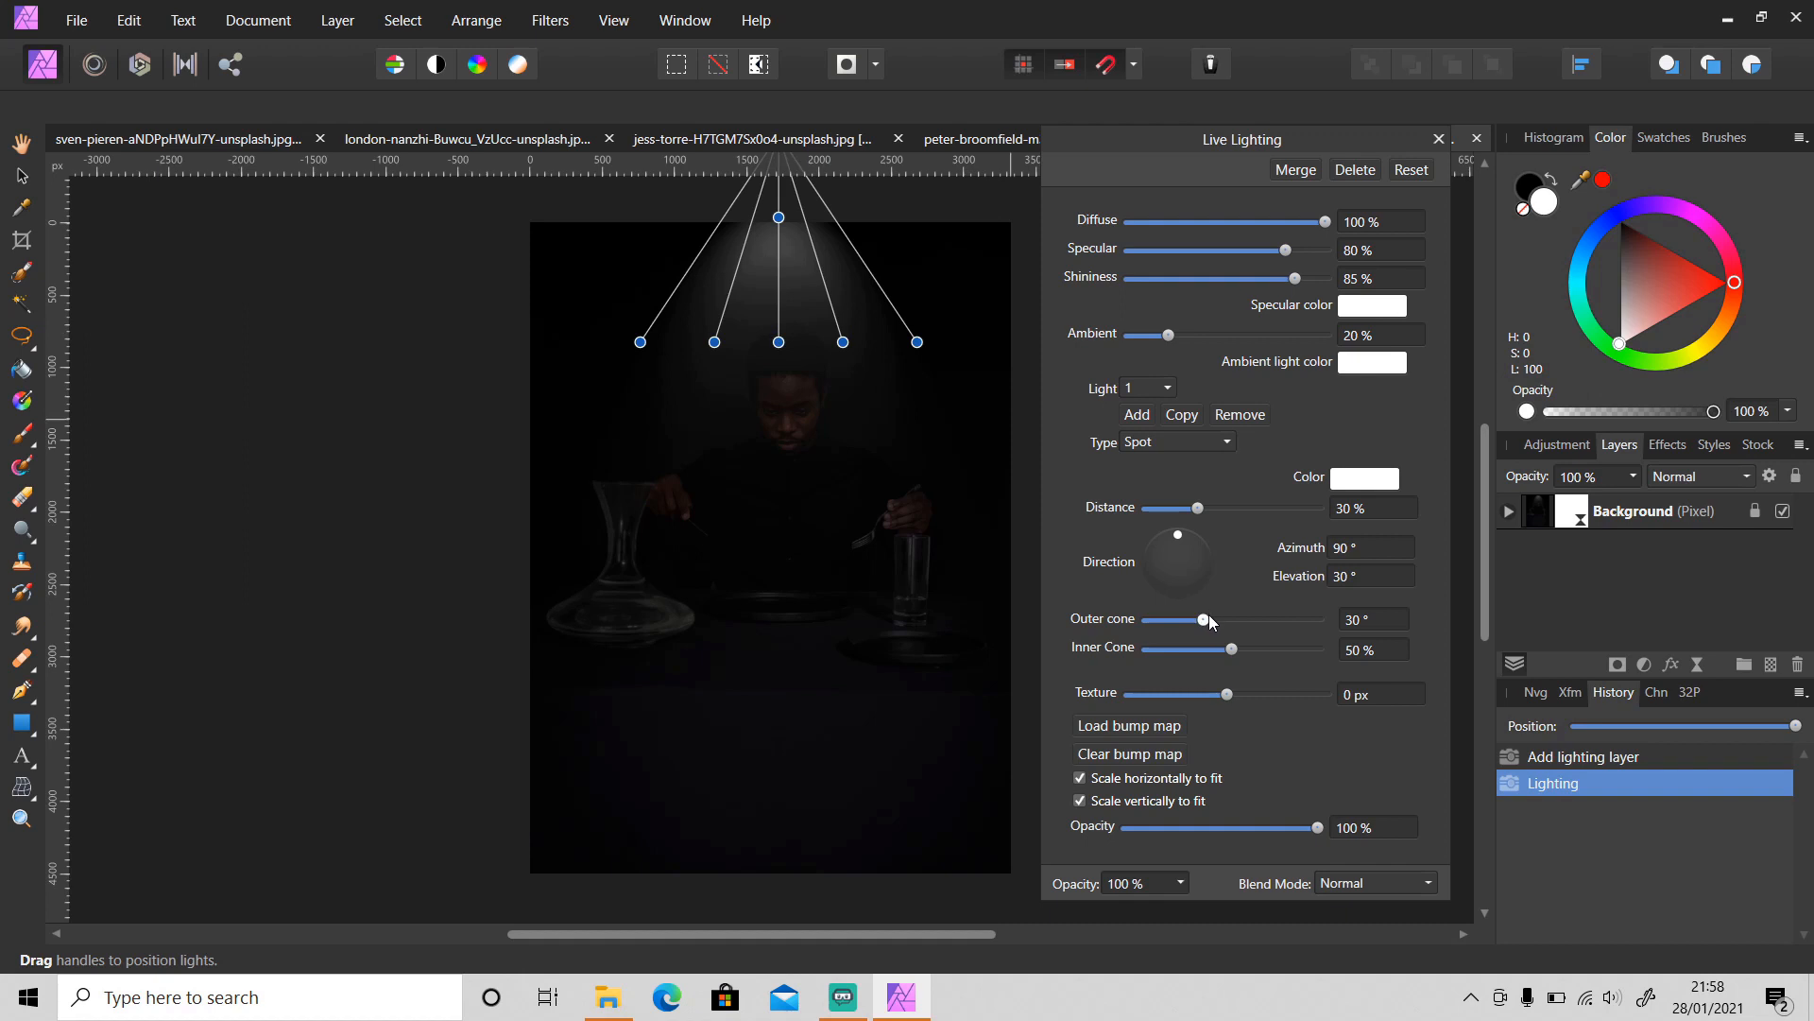
left_click_drag(1207, 620, 1224, 624)
left_click_drag(779, 343, 777, 339)
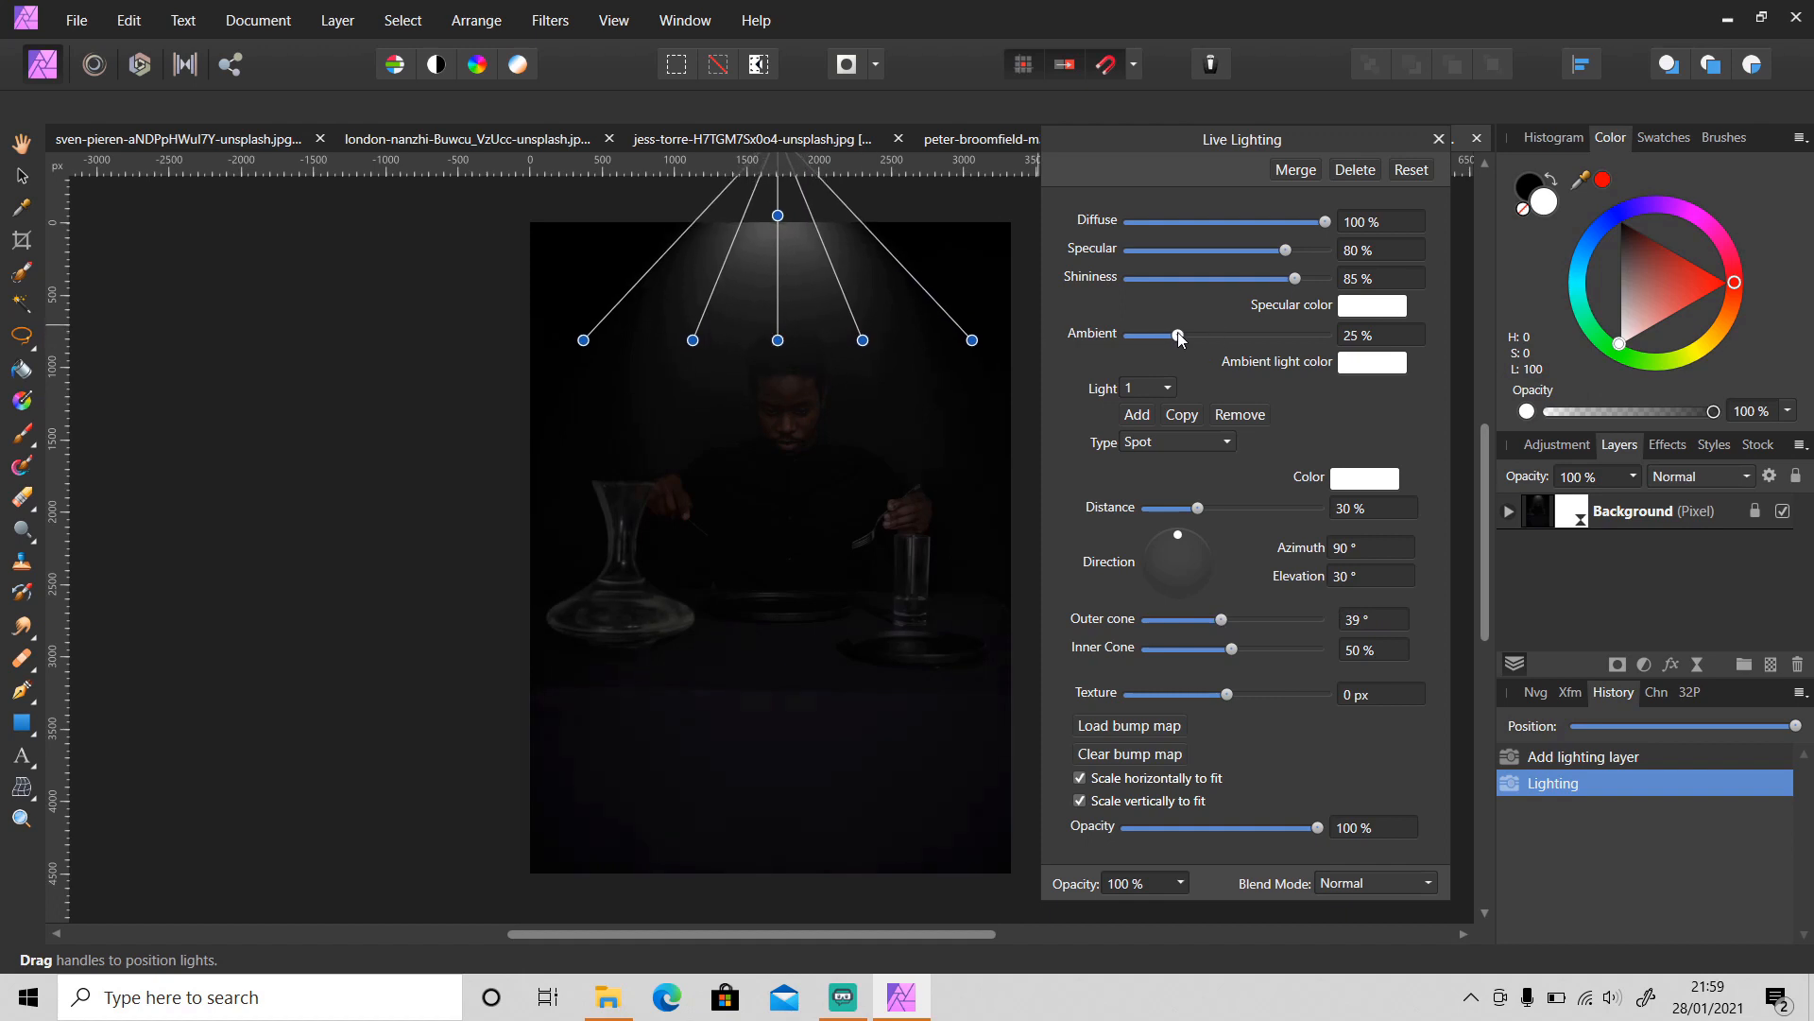
Raise the lighting filter's ambient light to 50% and close the Live Lighting settings
left_click_drag(1171, 333, 1180, 336)
left_click_drag(1190, 332, 1227, 348)
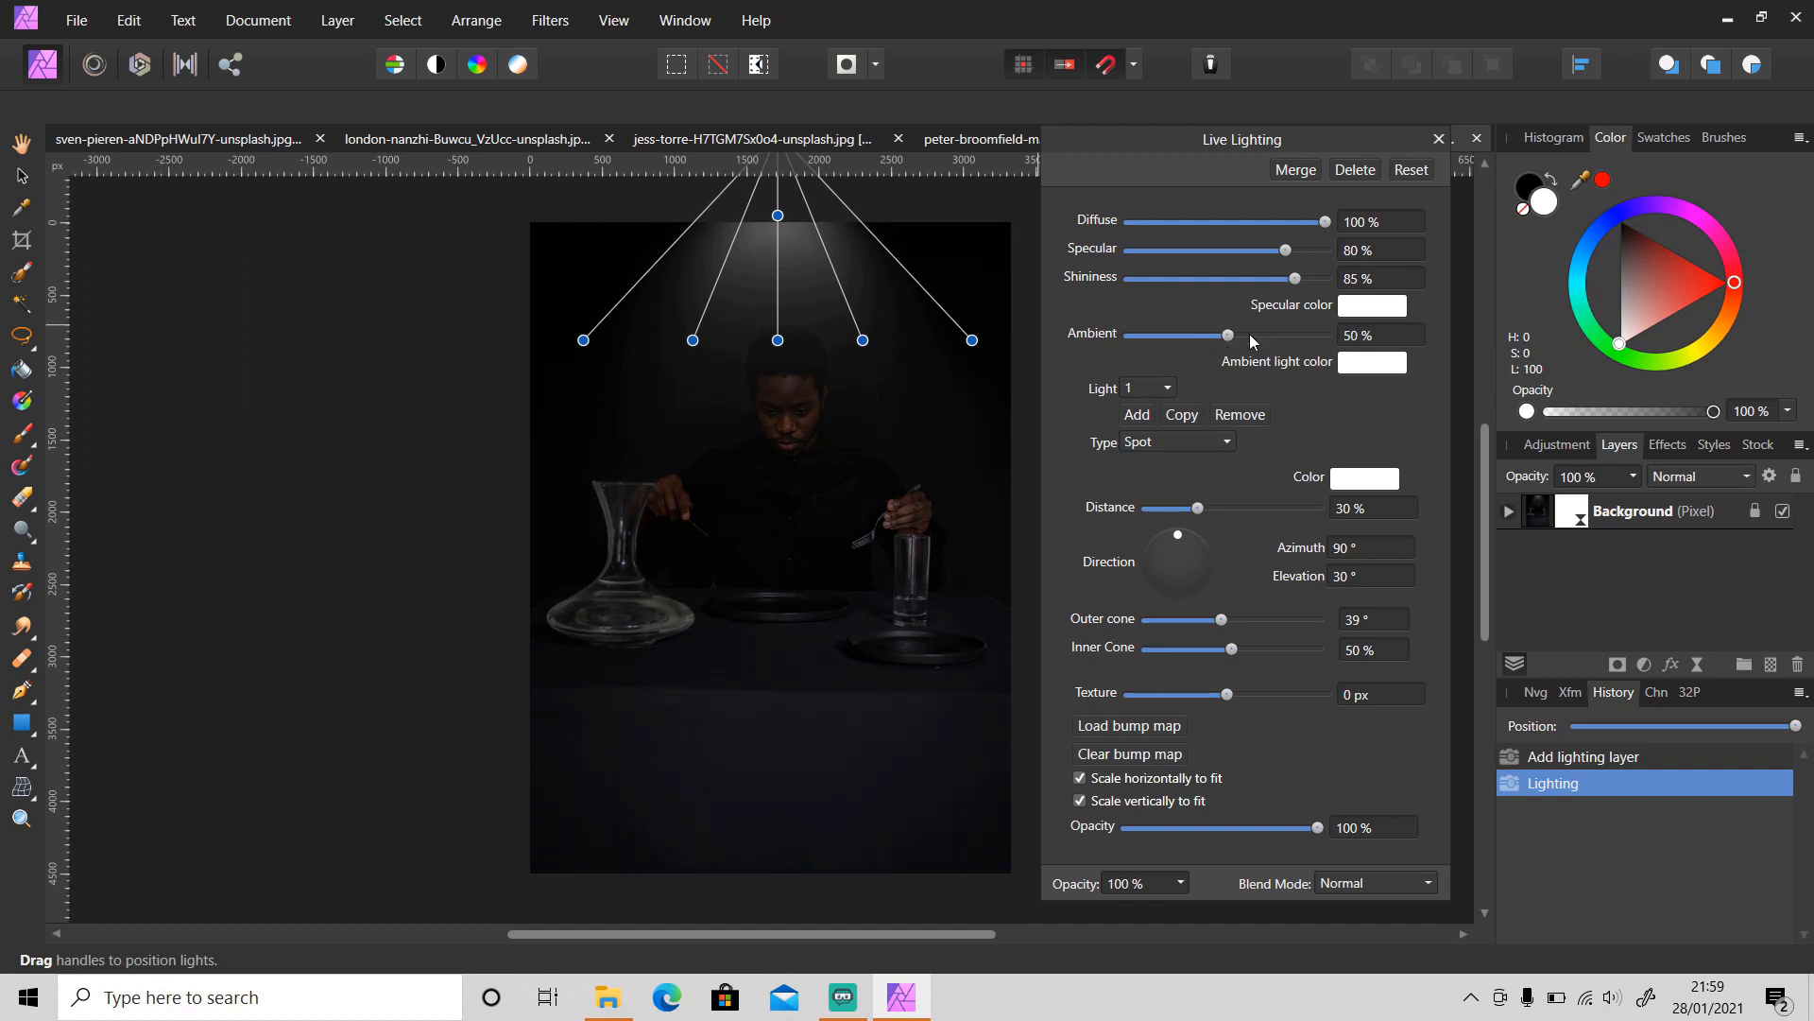
left_click(1438, 140)
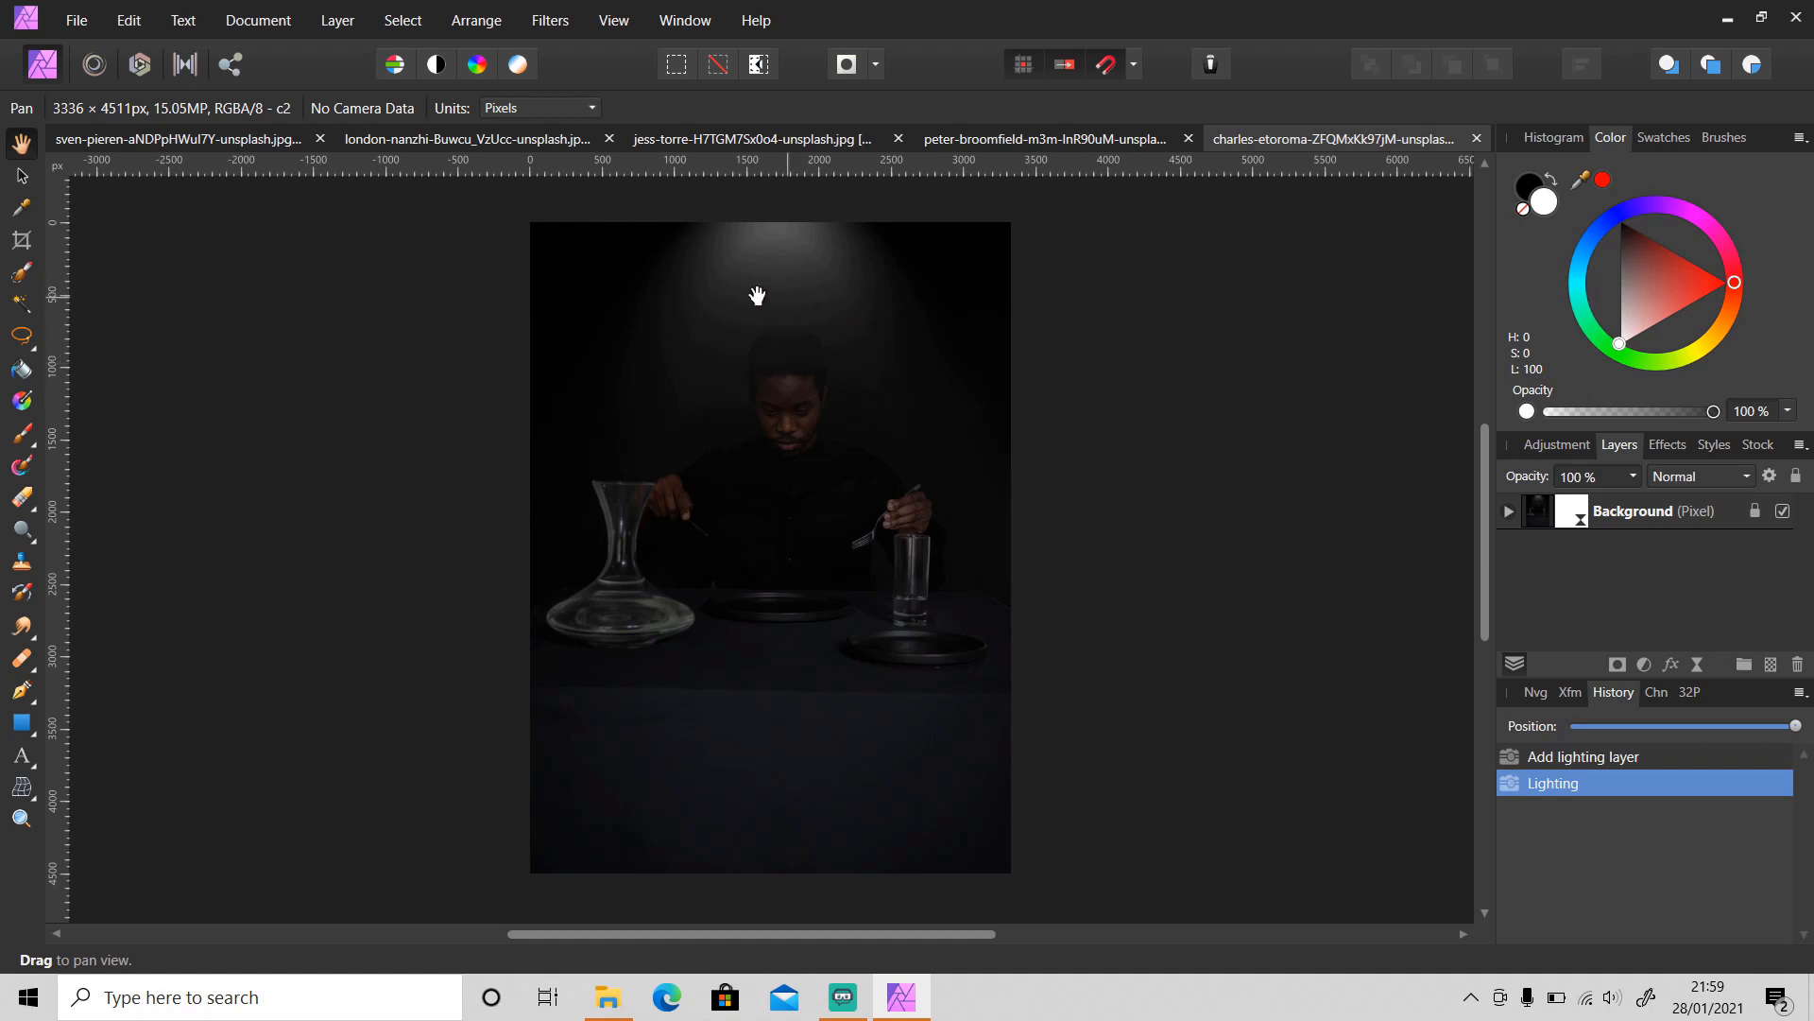
Review the finished street lamp photo and the flower photo
left_click(482, 138)
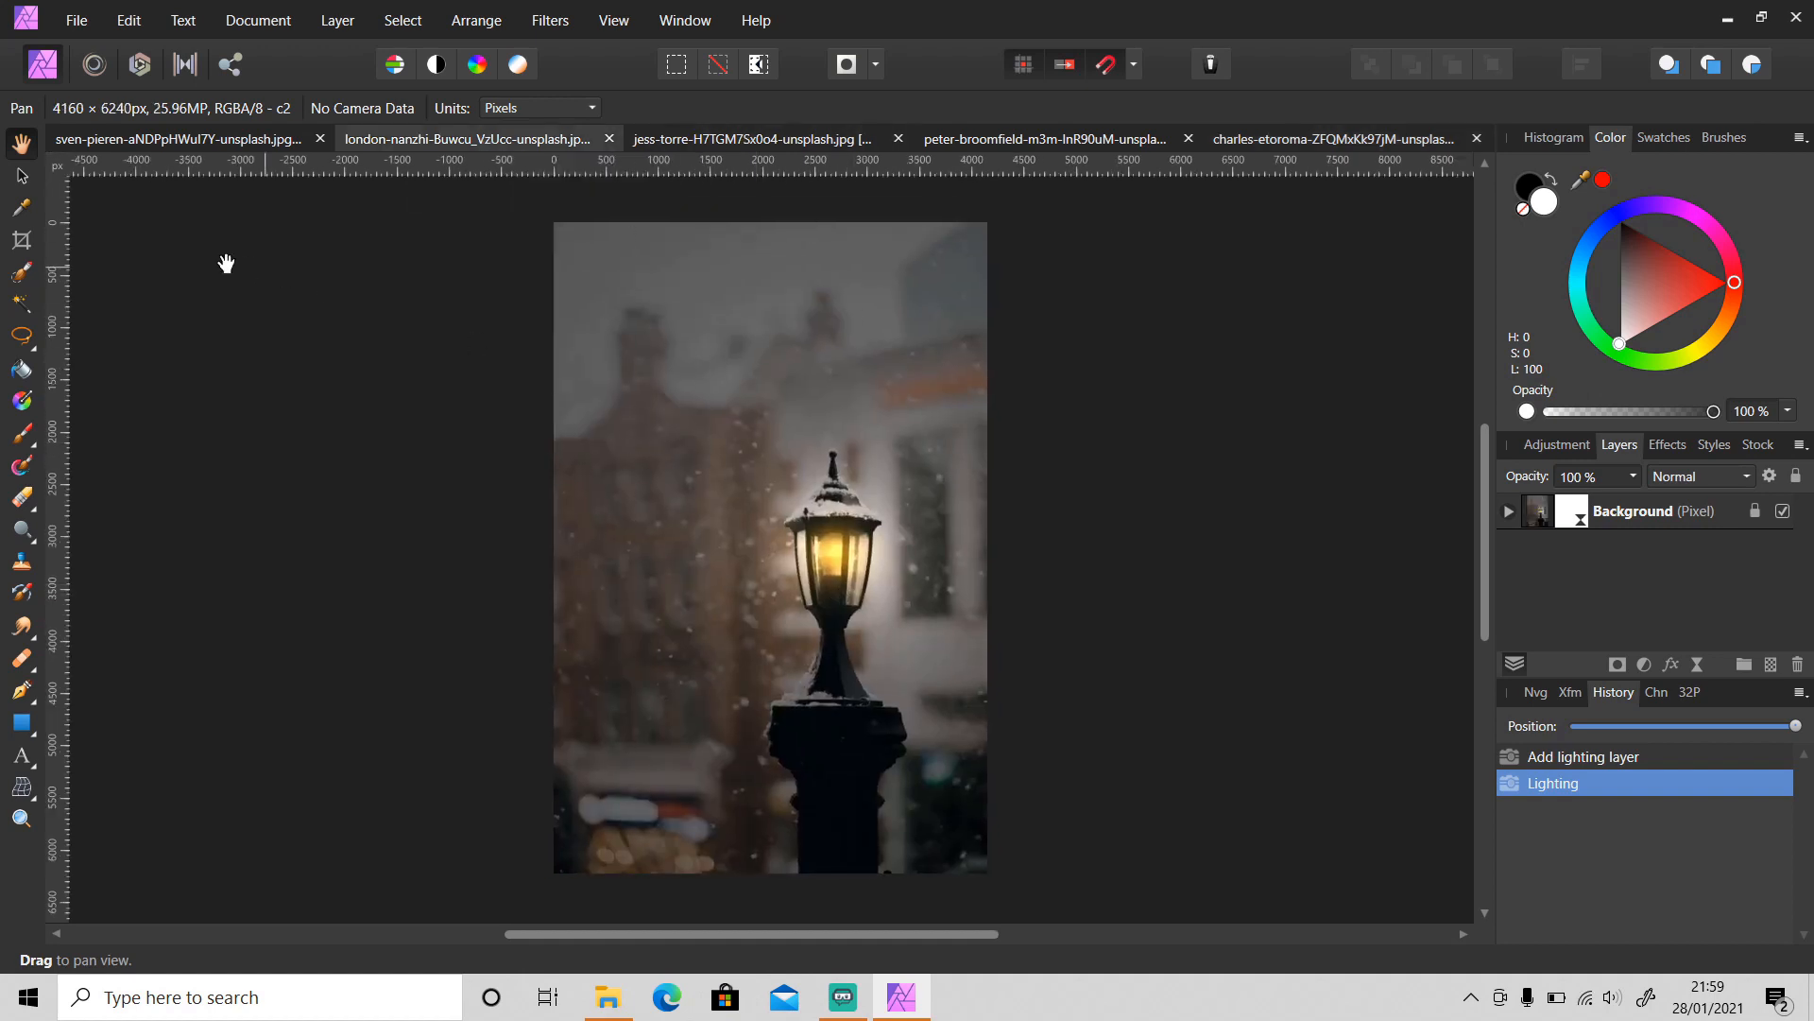
left_click(185, 139)
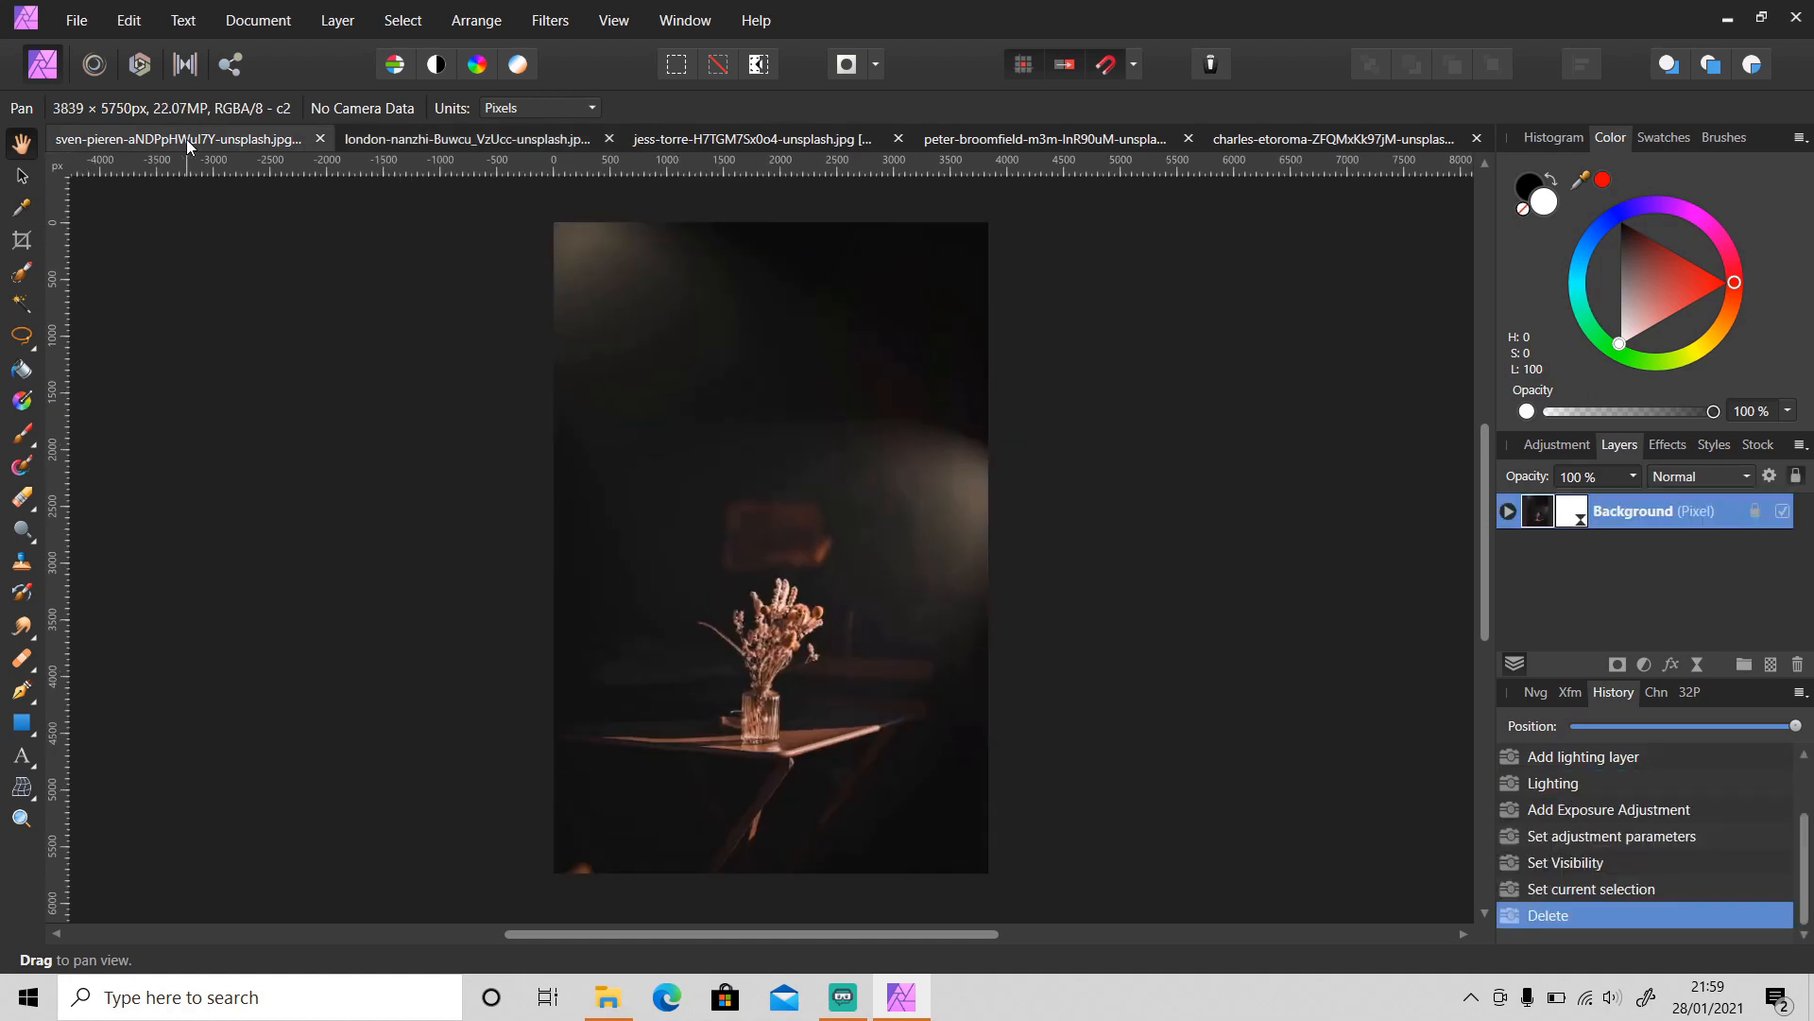